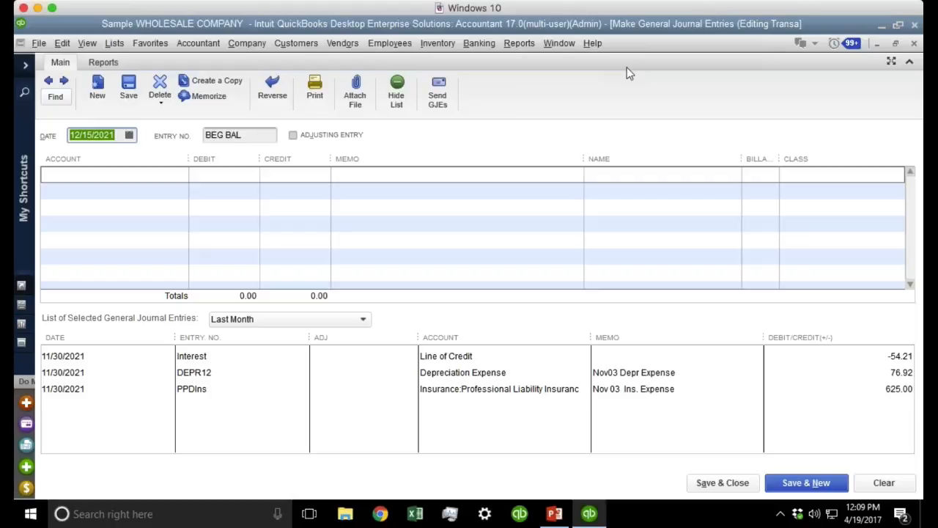
Toggle an option in the Accounting preferences, then close them keeping the settings.
click(62, 44)
click(115, 336)
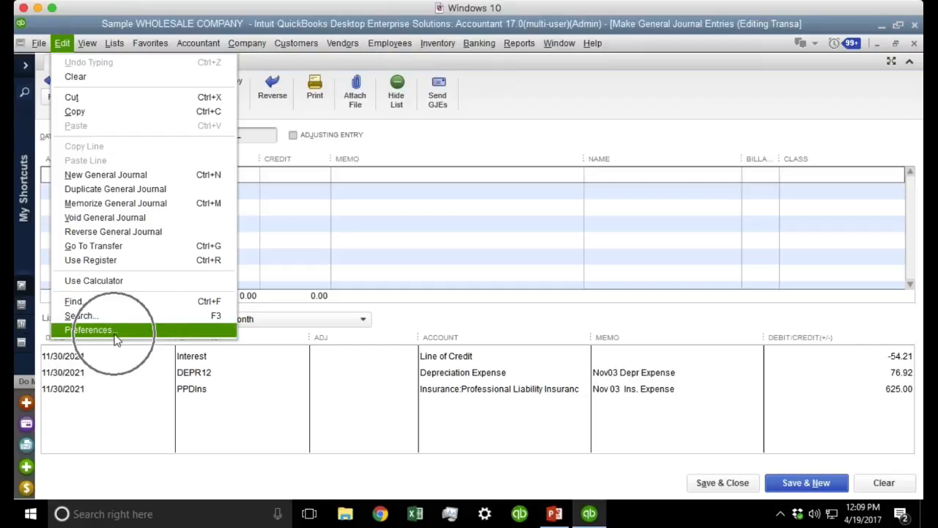
click(236, 87)
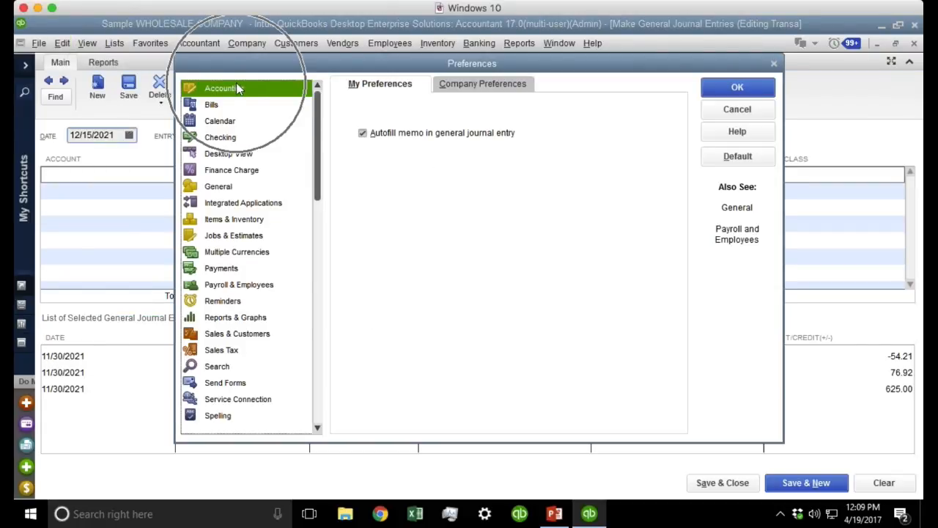
click(414, 144)
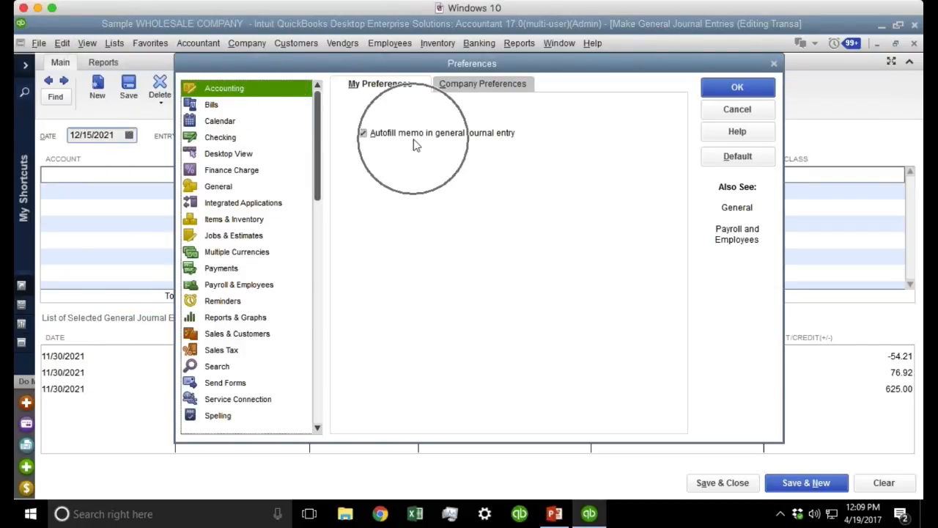
click(414, 139)
click(413, 140)
click(413, 139)
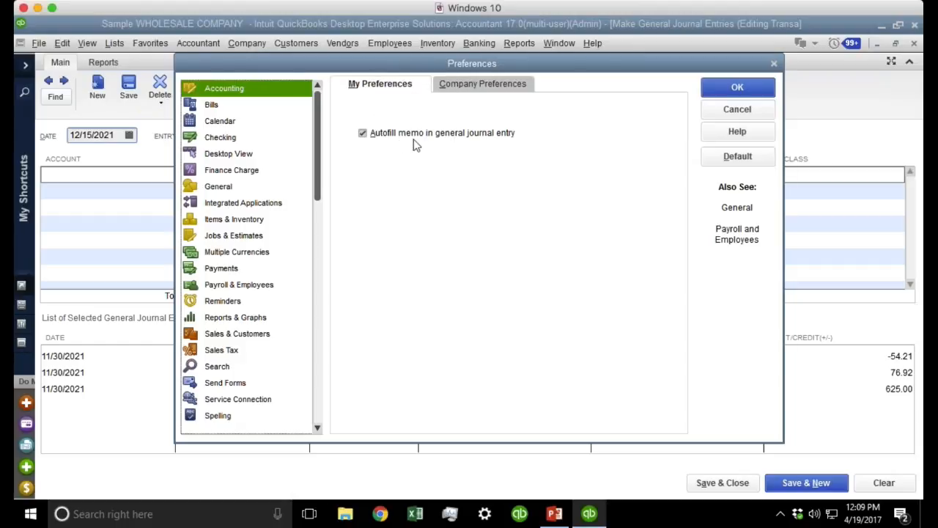
click(753, 91)
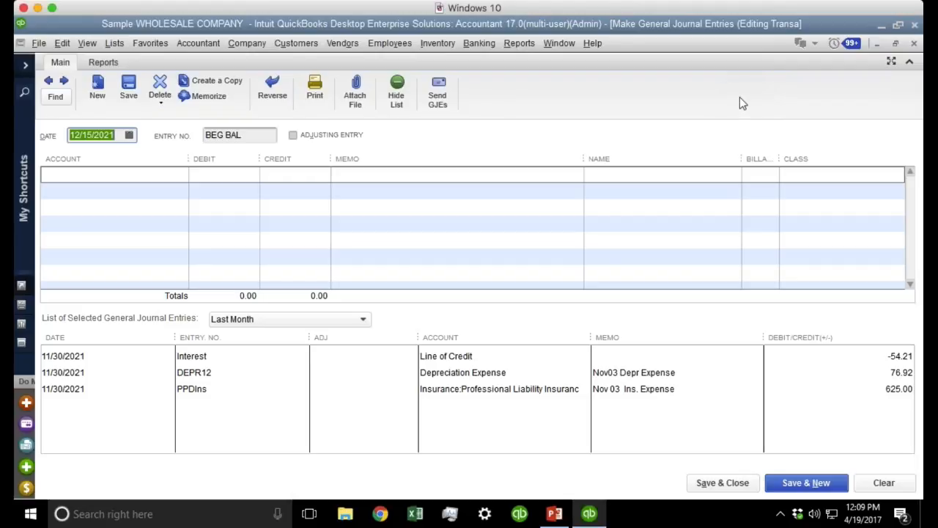
Debit Inventory Asset 10,000.00 on the first journal line with memo ADJ YEAREND.
click(168, 178)
click(181, 174)
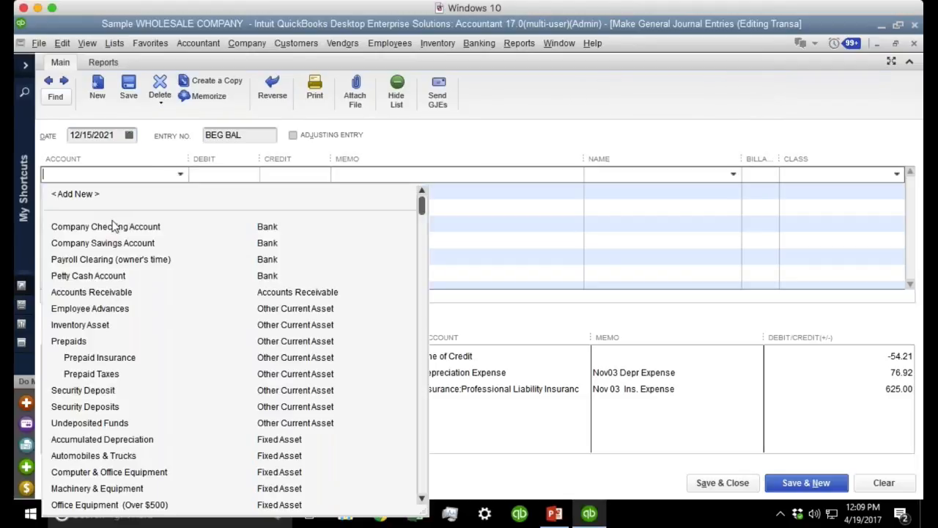
click(80, 325)
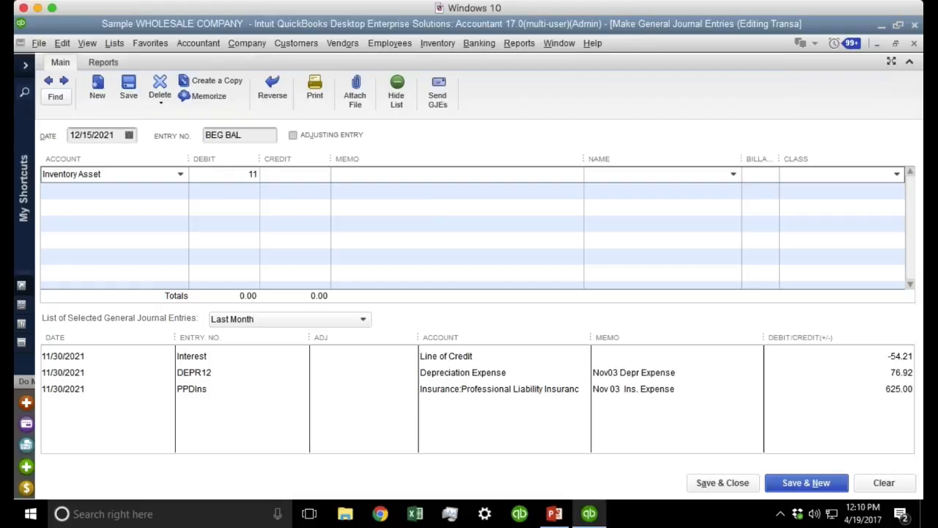
text(10000)
key(Tab)
key(Tab)
text(ADJ YE)
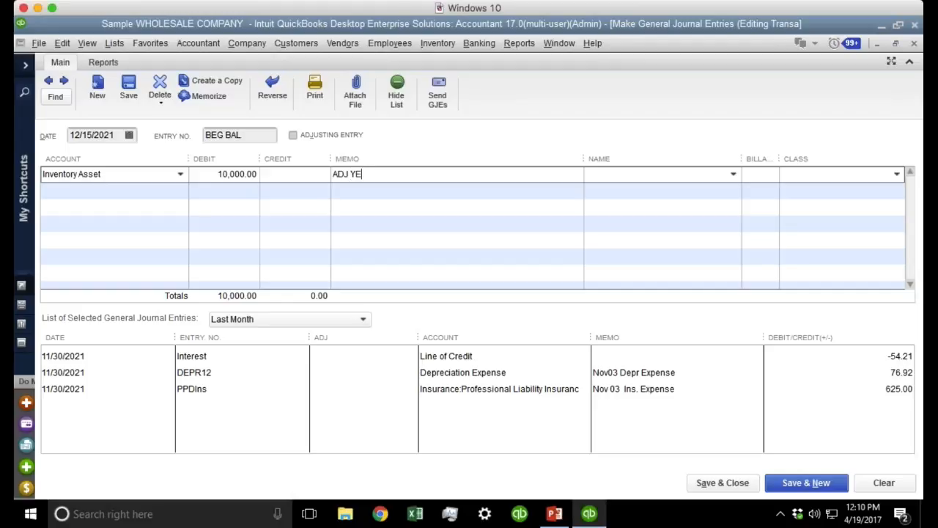
text(AREND)
key(BackSpace)
Credit Cost of Goods Sold on the second line, where the memo autofills.
click(143, 193)
text(Cost of Goods Sold)
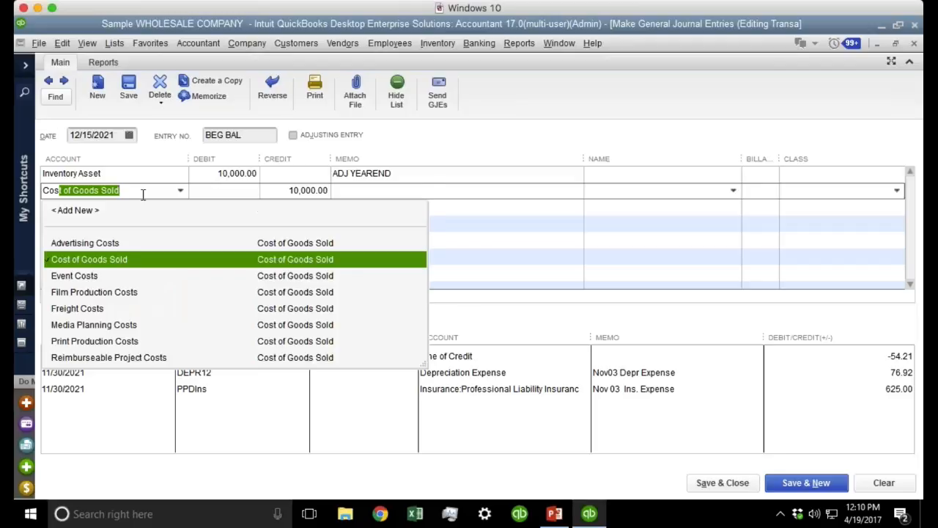
key(Tab)
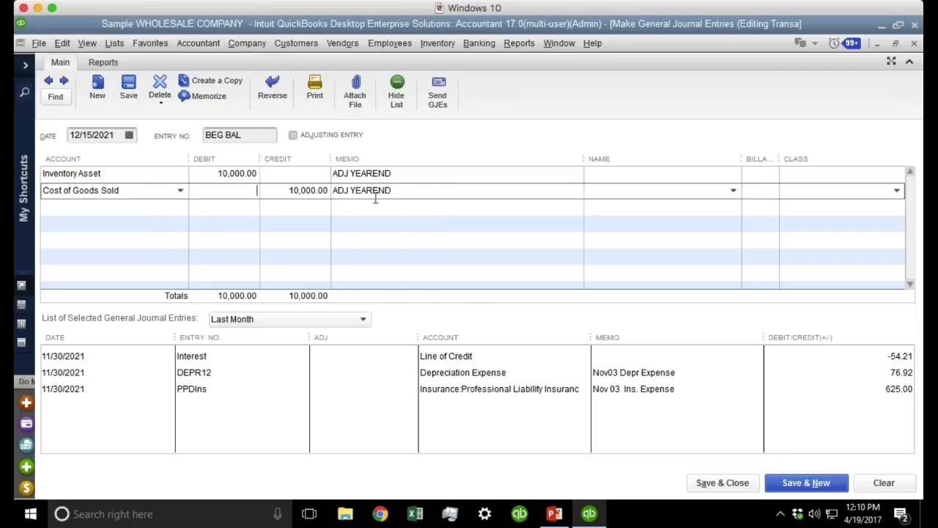
drag(395, 192, 300, 192)
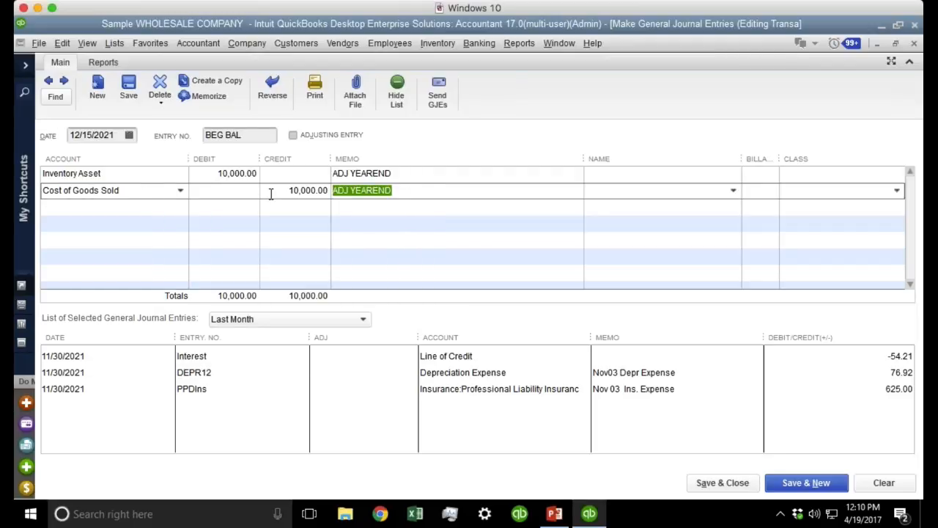
Add an Employee Advances line and two Undeposited Funds lines to the journal entry.
click(82, 207)
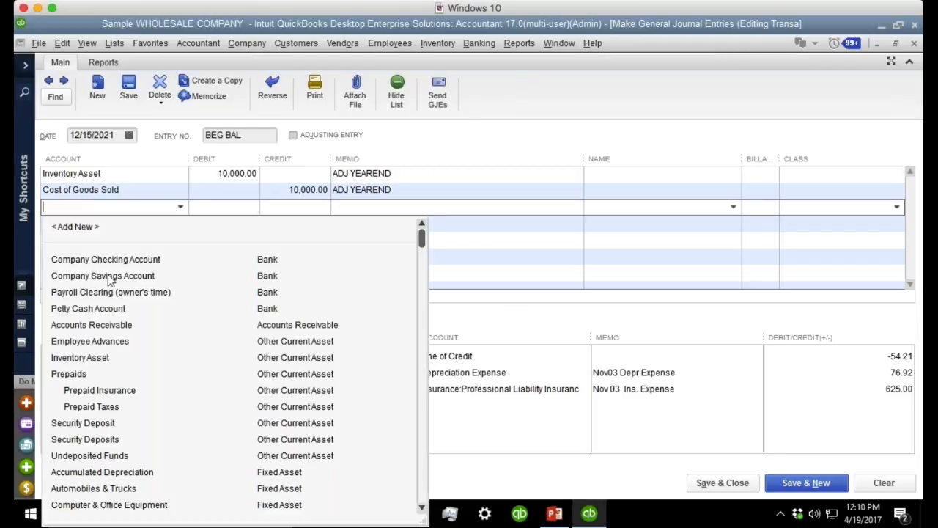
click(102, 342)
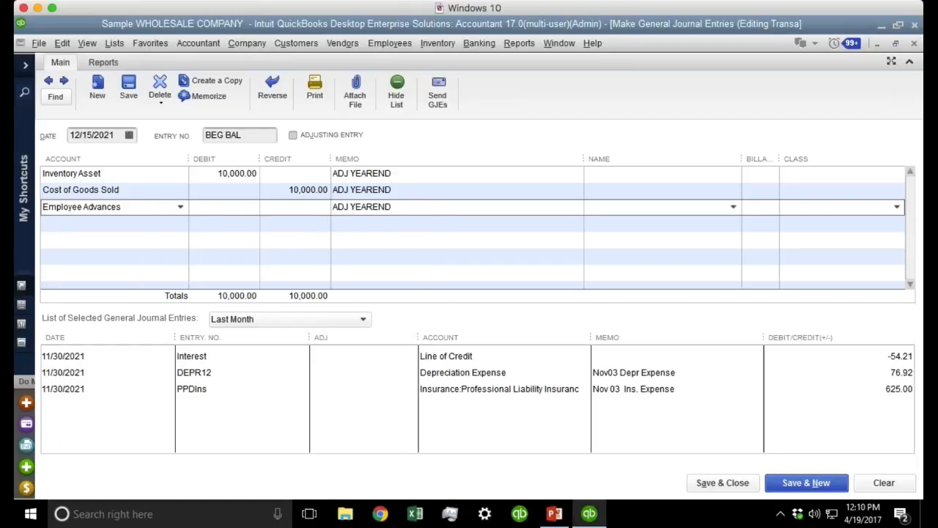
click(117, 223)
click(180, 222)
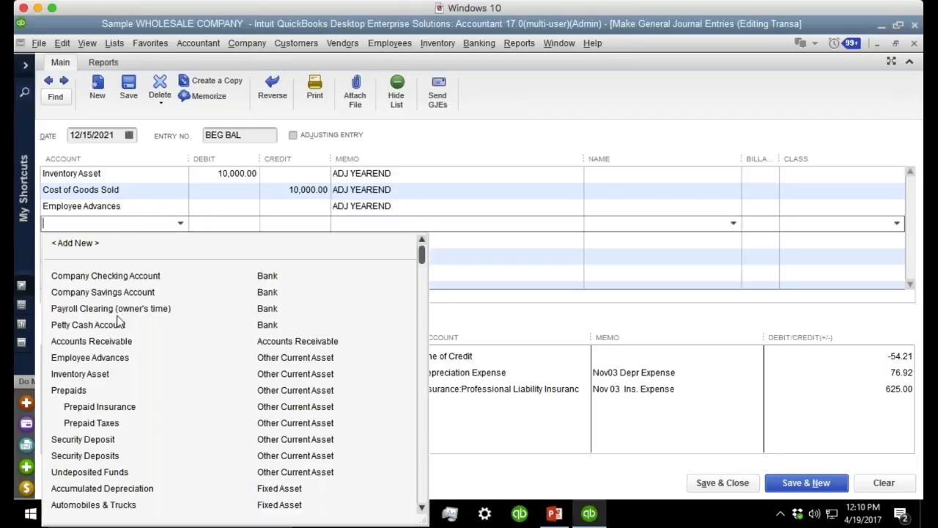
click(101, 472)
click(180, 239)
click(180, 239)
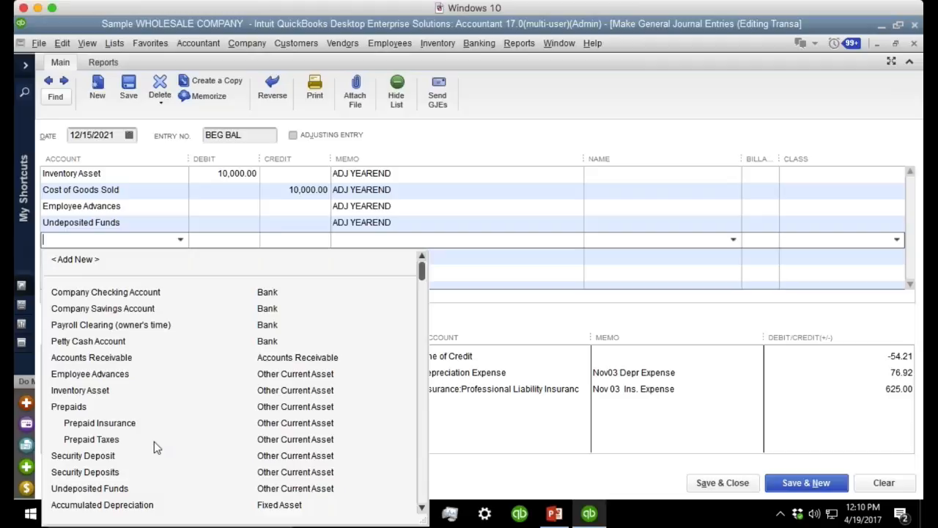
click(117, 489)
click(165, 254)
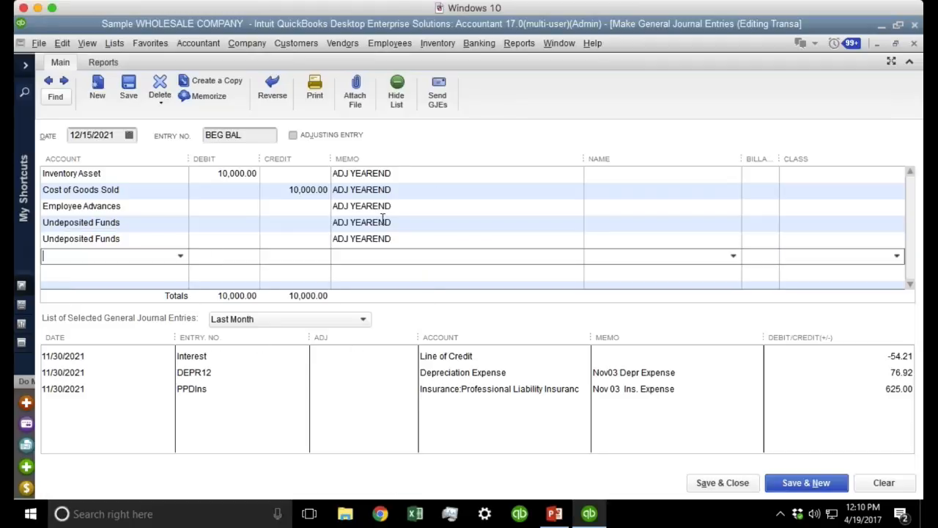
Check which journal lines received the autofilled ADJ YEAREND memo.
click(404, 203)
click(425, 249)
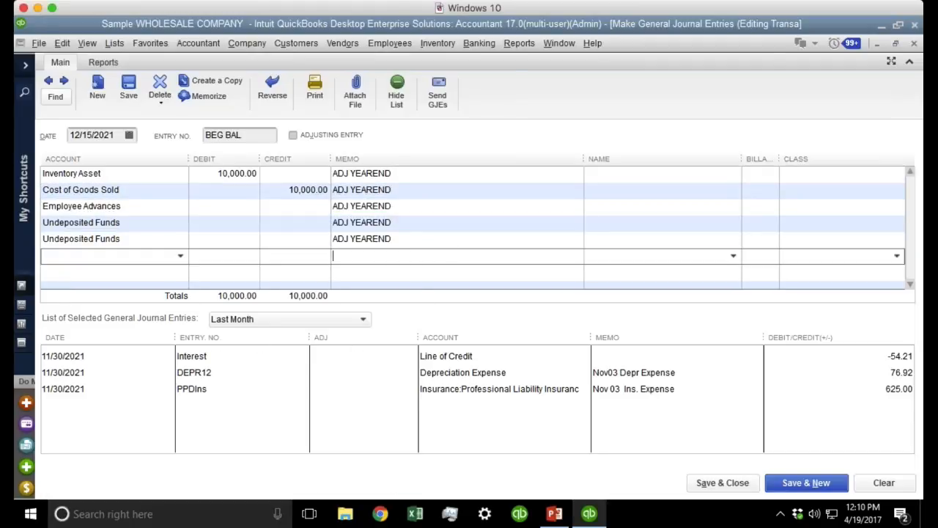
click(418, 173)
click(405, 190)
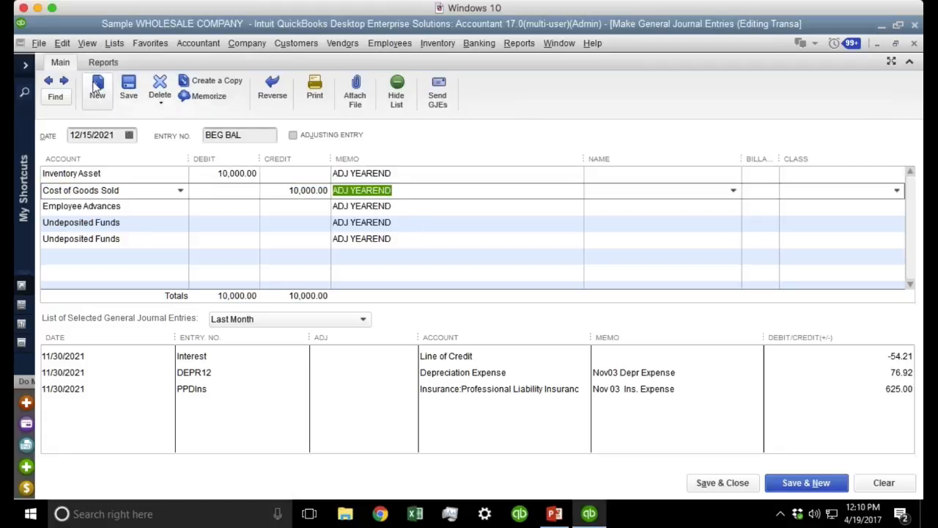
click(59, 43)
Turn off journal memo autofill and confirm a new Inventory Asset line's memo stays blank.
click(81, 361)
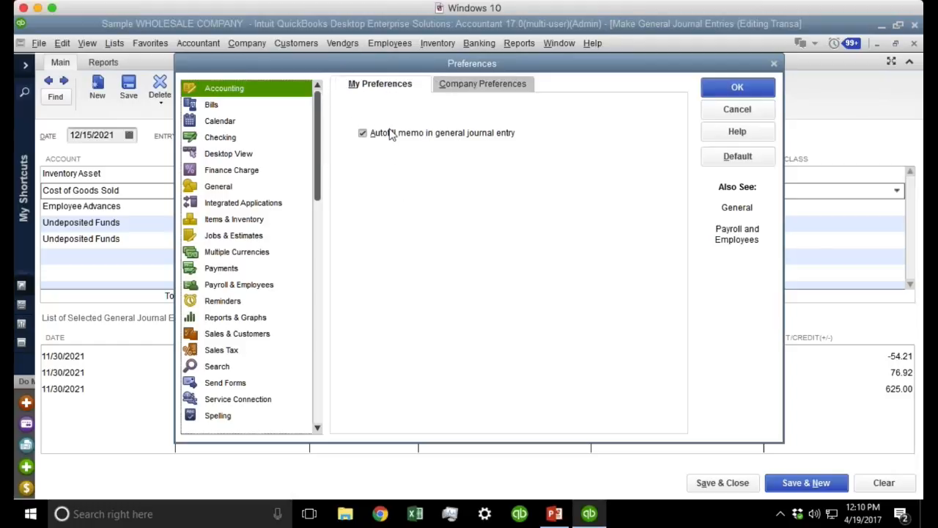
click(391, 134)
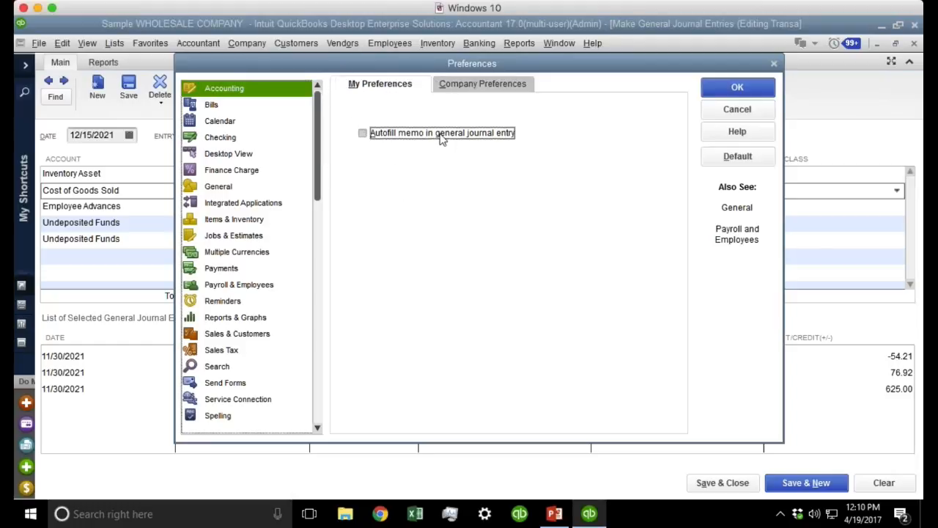
click(725, 88)
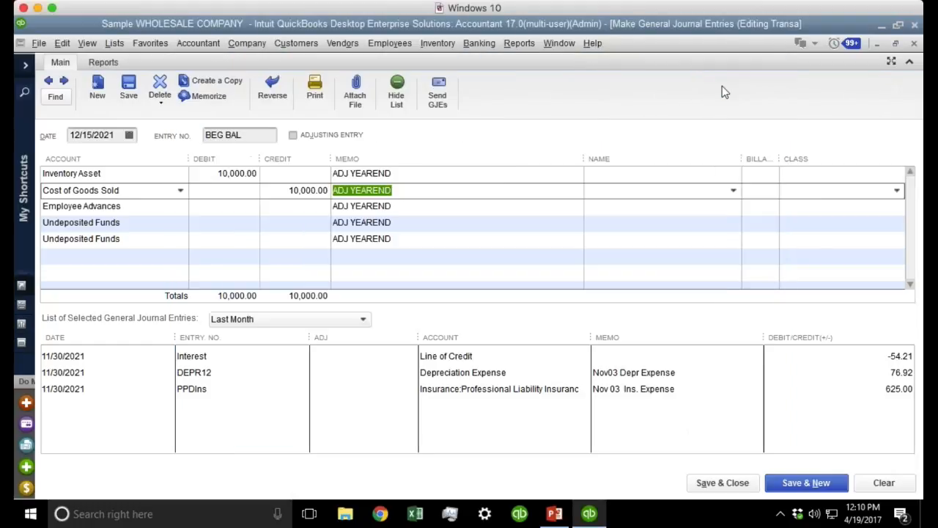
click(125, 257)
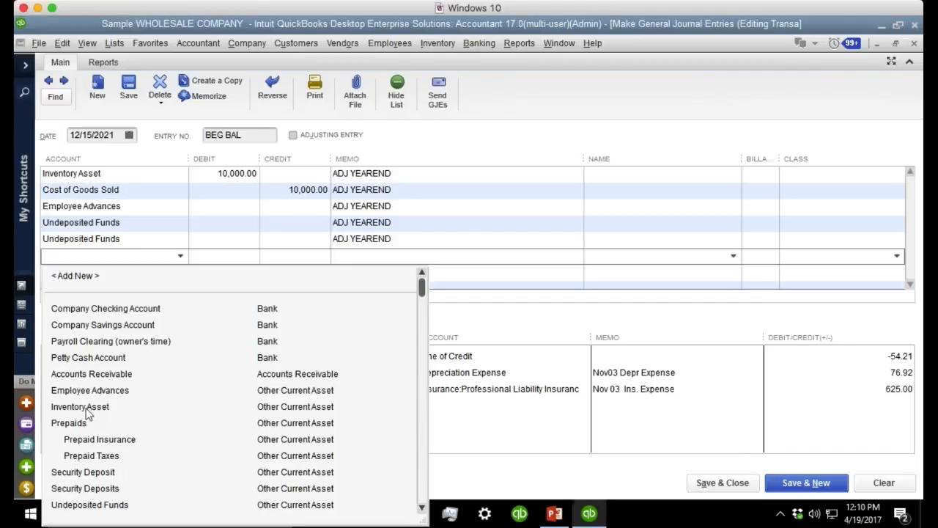
click(80, 406)
click(399, 256)
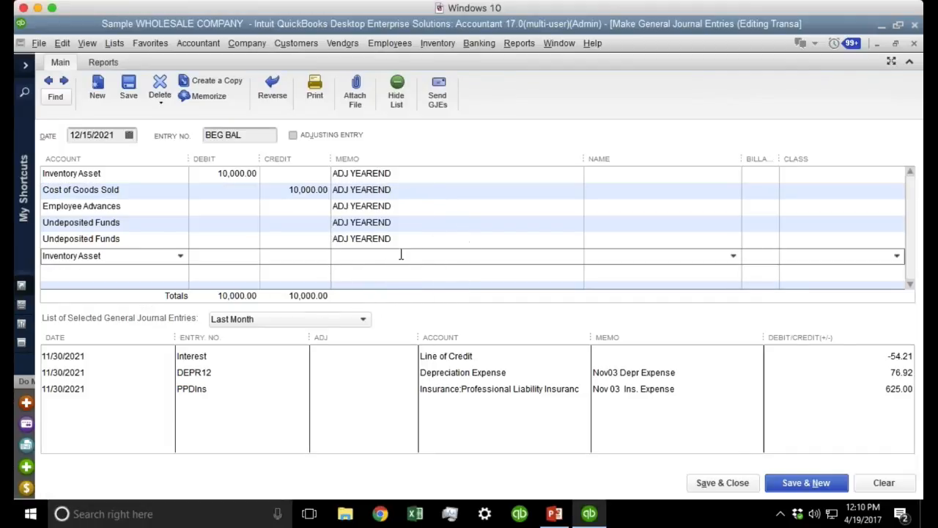
Discard the unrecorded journal entry and view Company Preferences, cancelling without changes.
key(Escape)
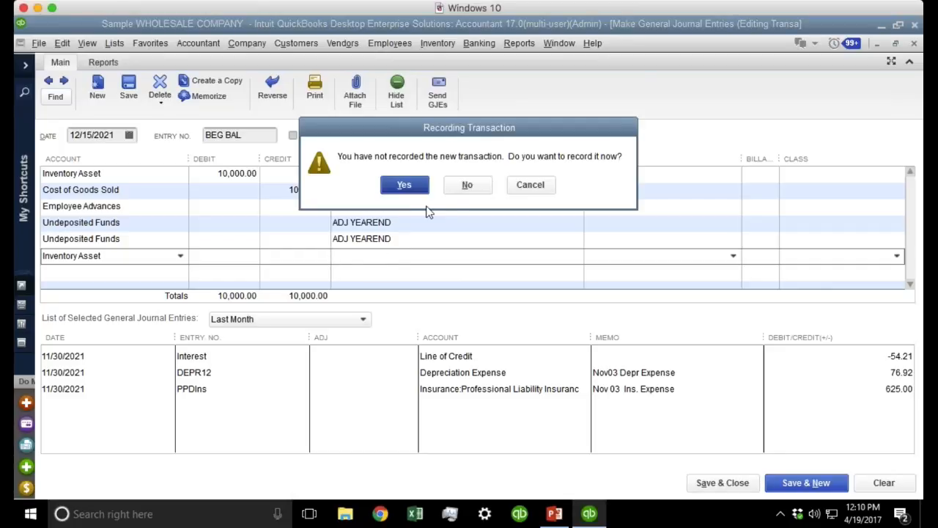
click(467, 183)
click(58, 42)
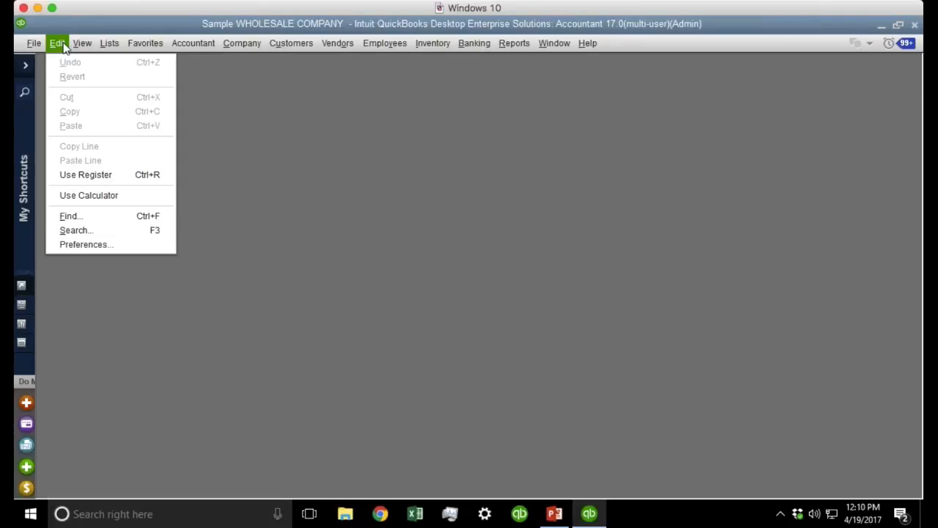
click(111, 243)
click(469, 90)
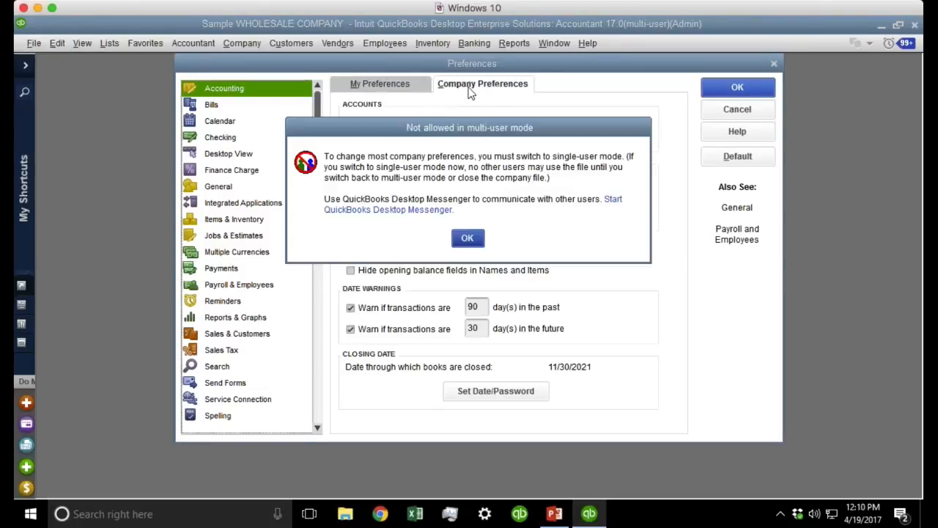
click(468, 238)
click(737, 110)
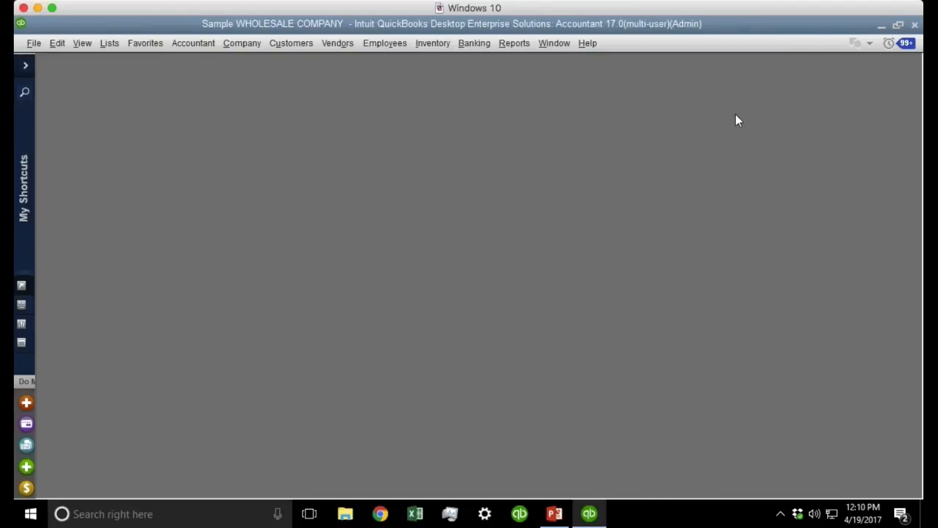
click(33, 43)
Switch the Sample WHOLESALE COMPANY file to single-user mode, acknowledging both notices.
click(110, 188)
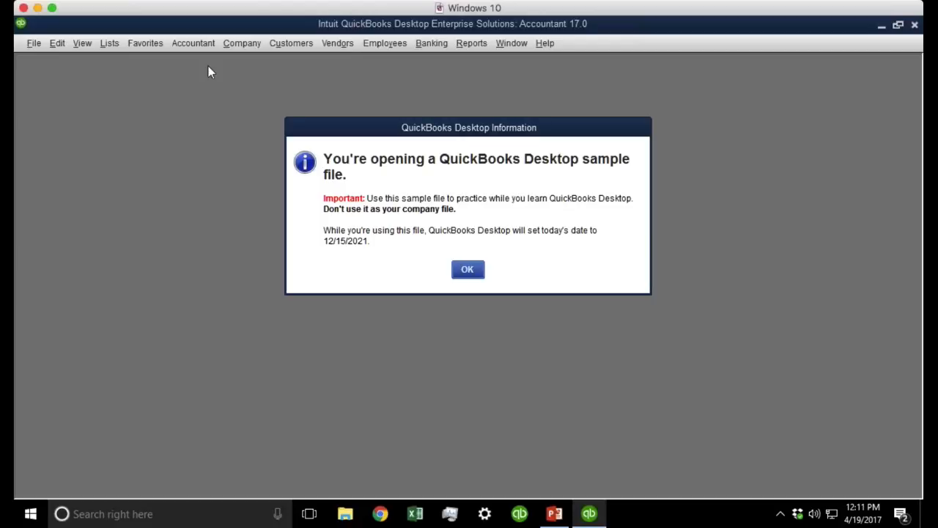
click(473, 270)
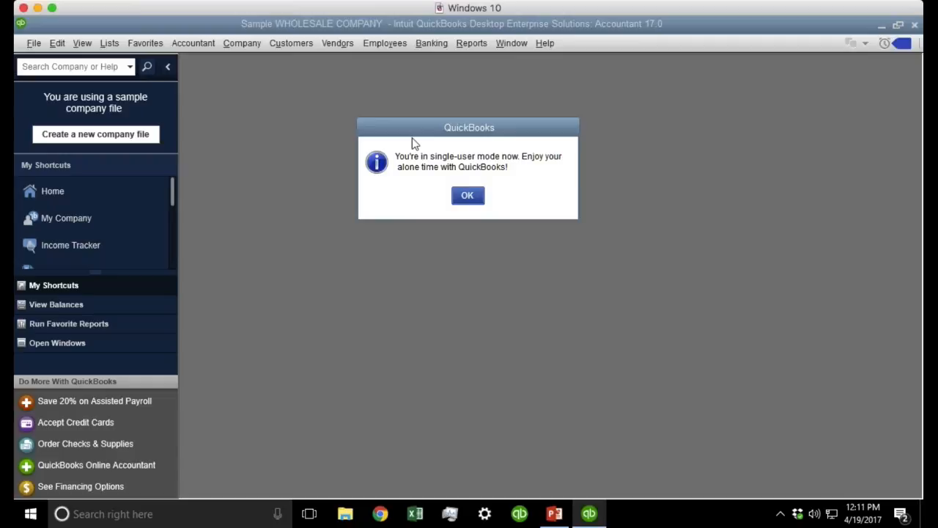
click(475, 196)
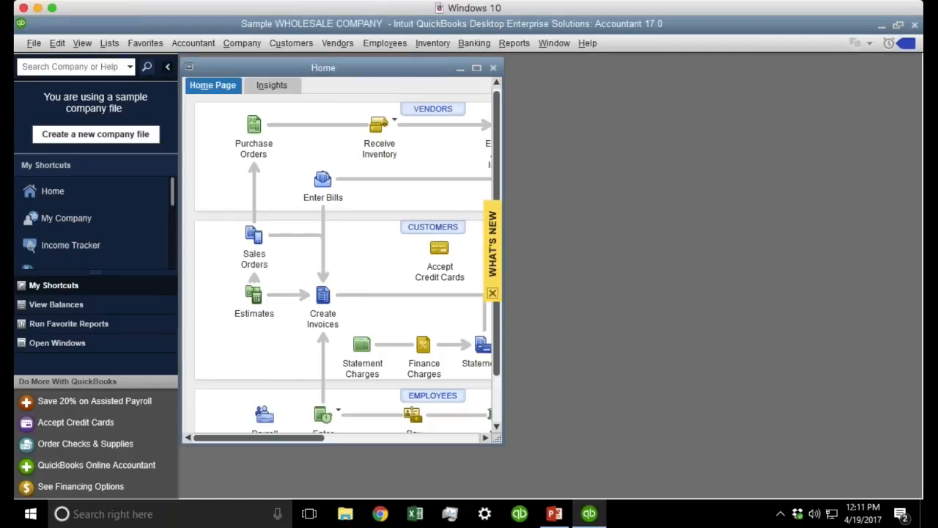
Check 'Assign classes to' with Accounts in the company Accounting preferences and save.
double_click(278, 68)
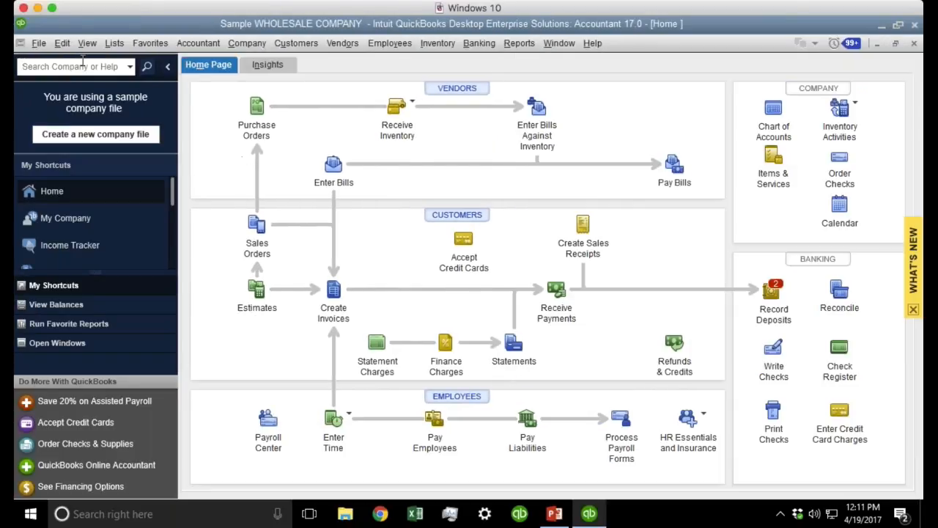
click(62, 43)
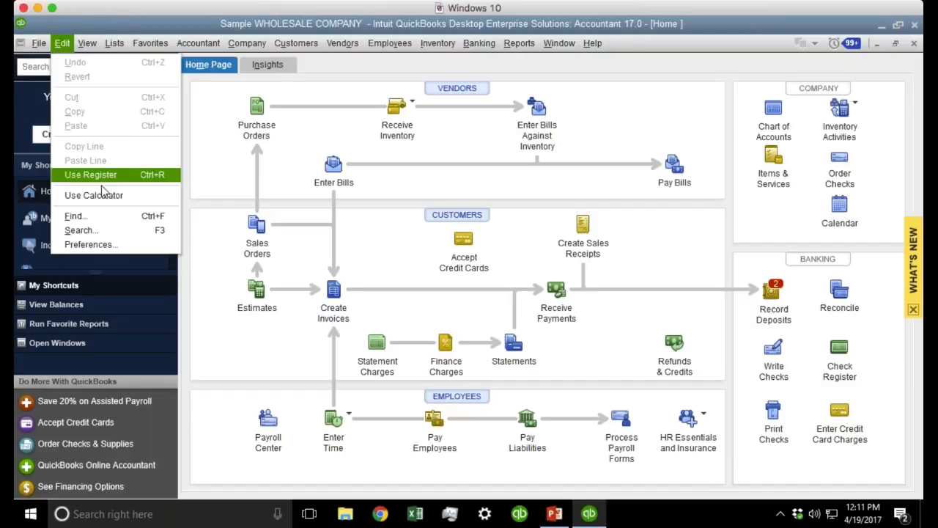
click(121, 247)
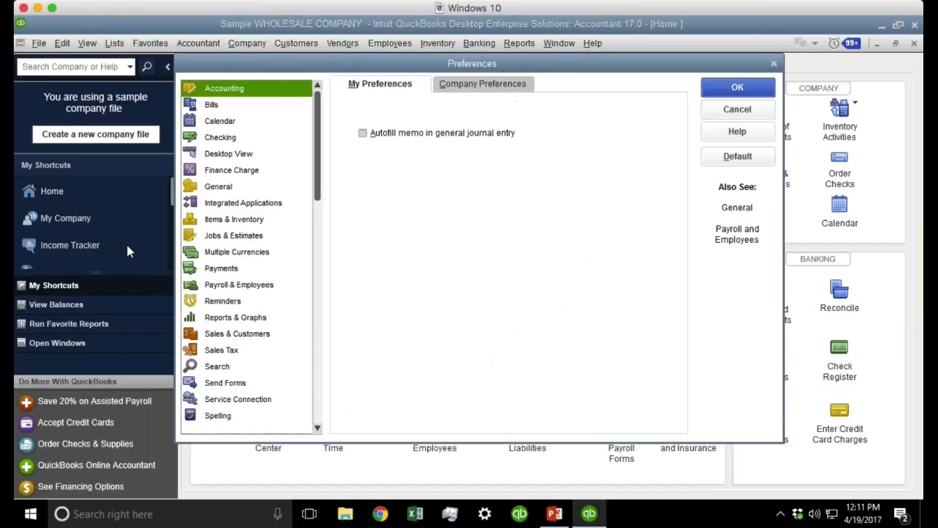
click(449, 86)
click(218, 91)
click(498, 87)
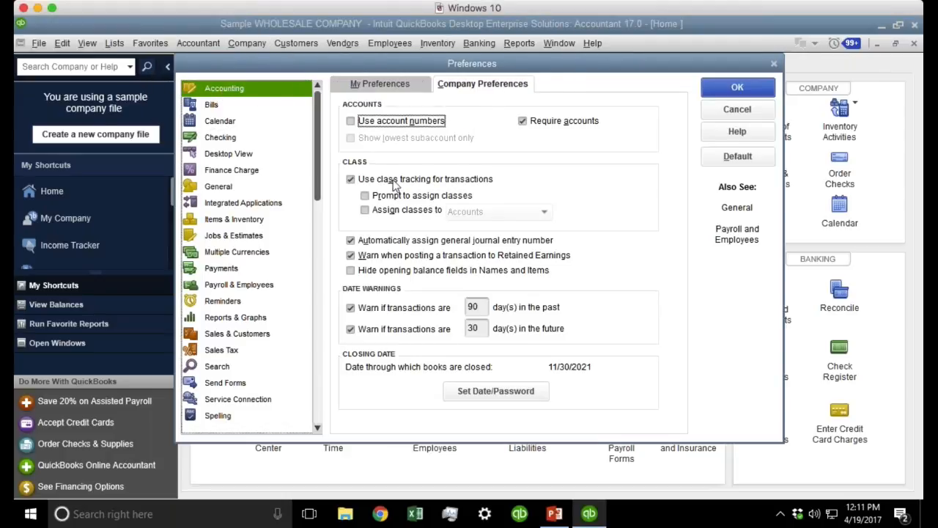
click(403, 213)
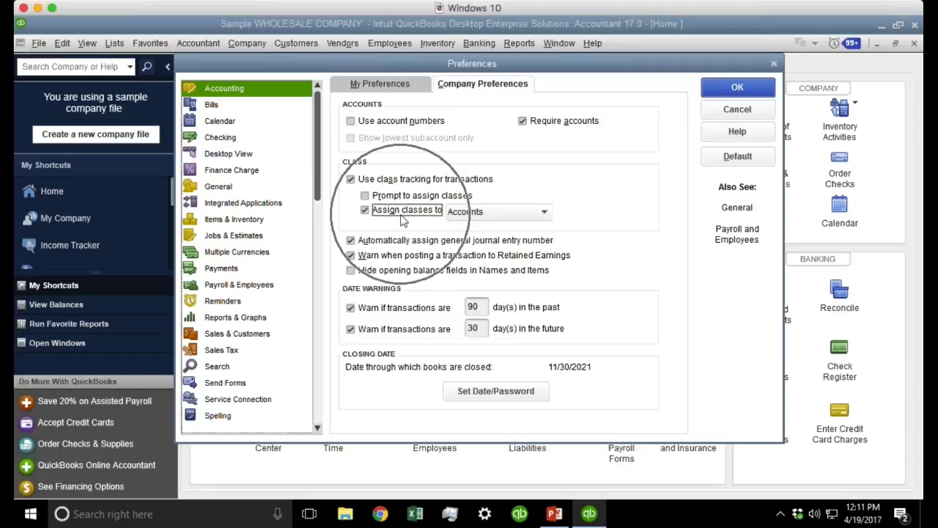
click(512, 213)
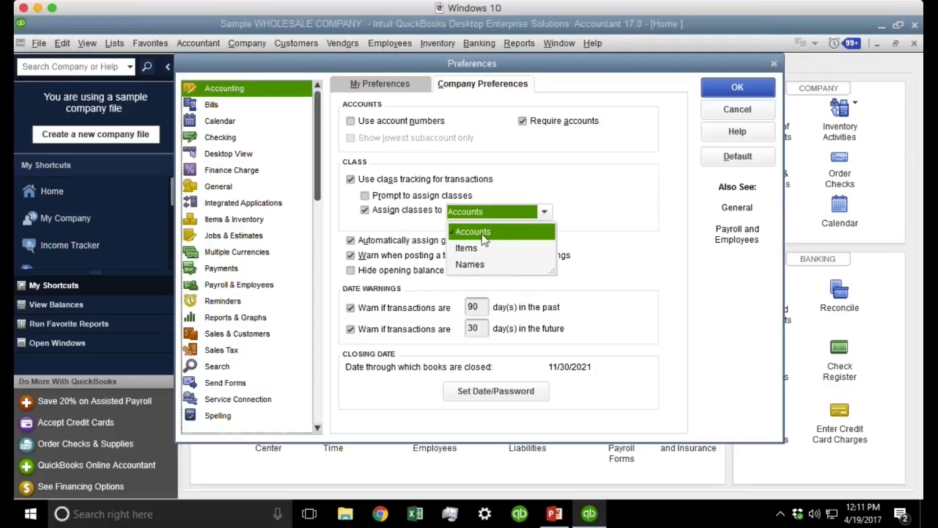
click(518, 230)
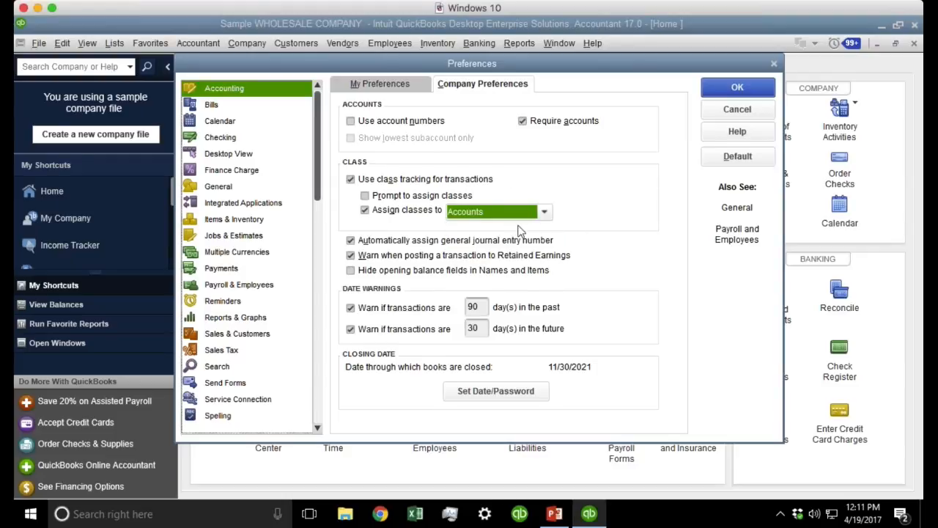
click(759, 96)
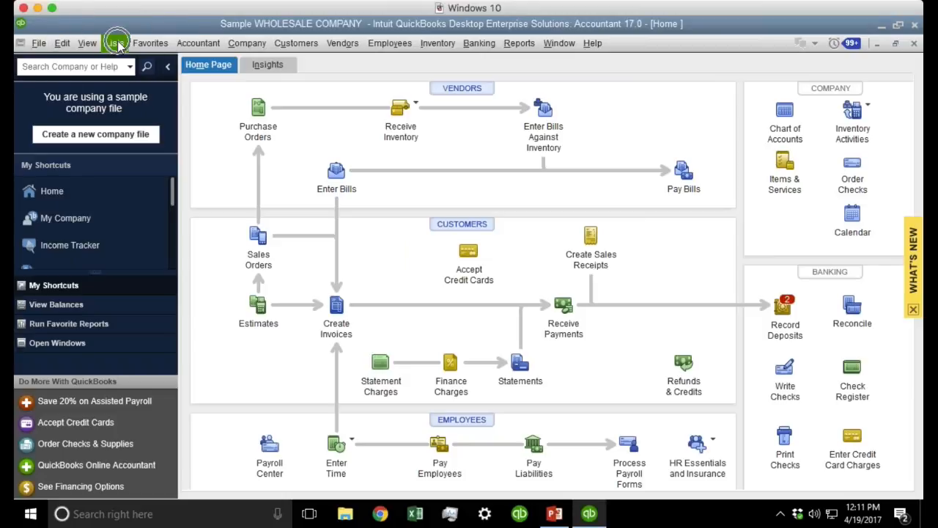
Open the Chart of Accounts and inspect the Automobiles & Trucks account without changes.
click(116, 44)
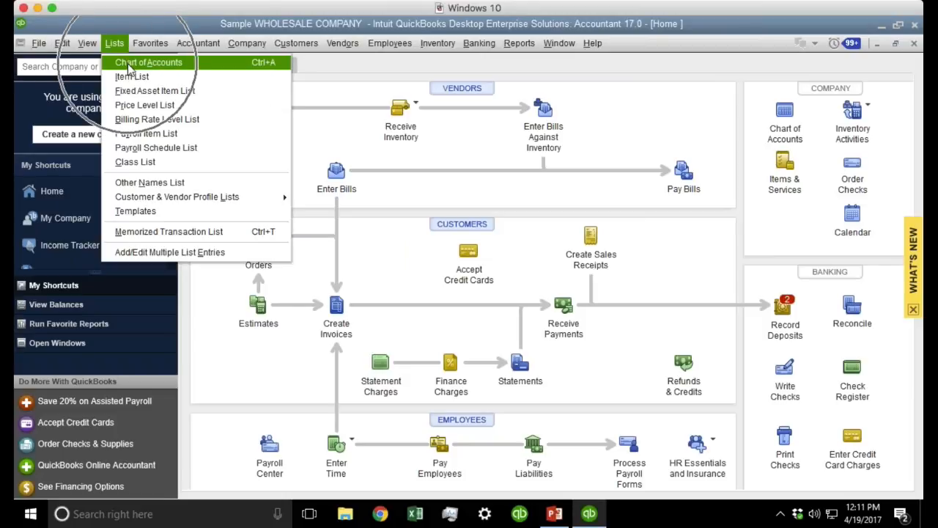
click(129, 64)
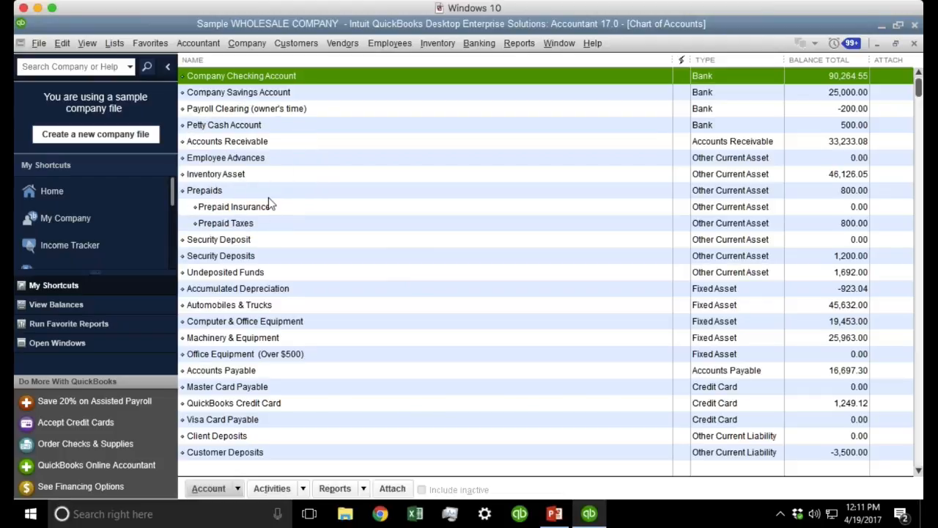
click(268, 306)
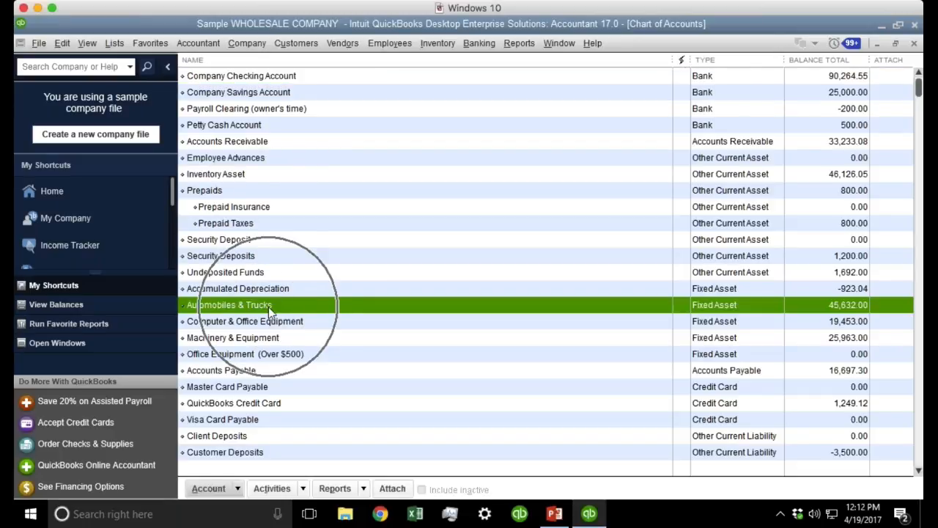
right_click(269, 307)
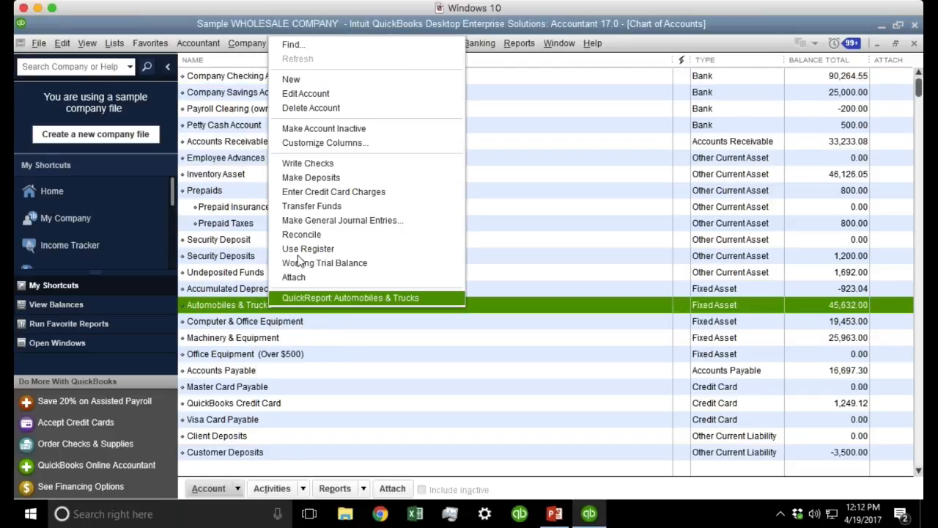
click(315, 93)
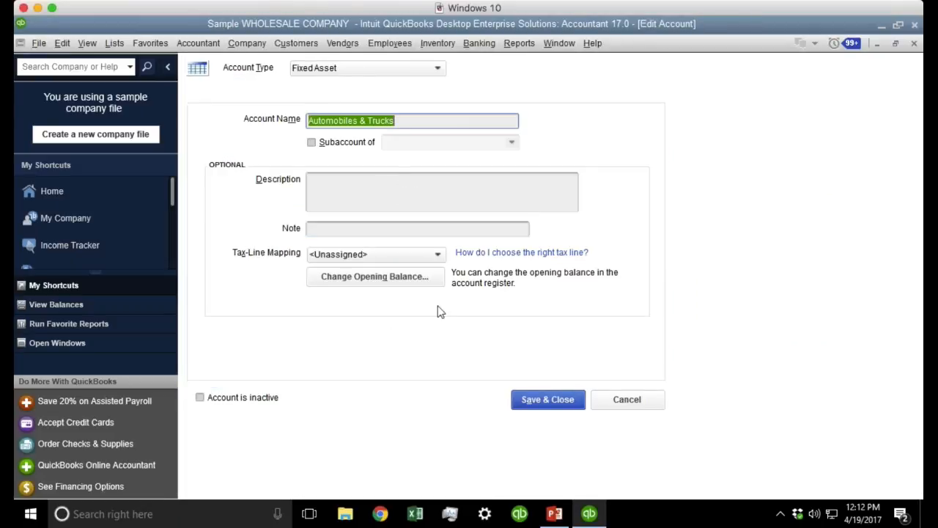
click(542, 399)
Set the Car Lease account's class to Track, save it, and close the account list.
scroll(437, 372, down, 10)
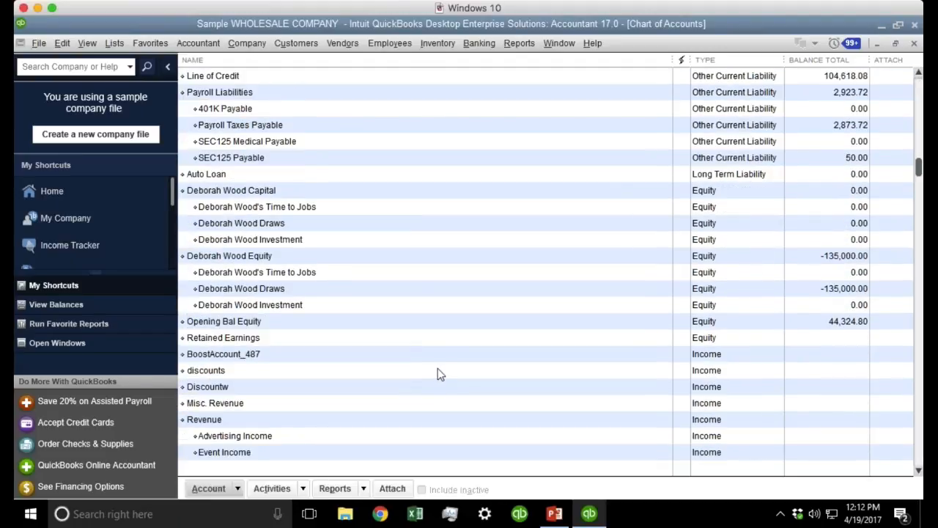
scroll(437, 374, down, 14)
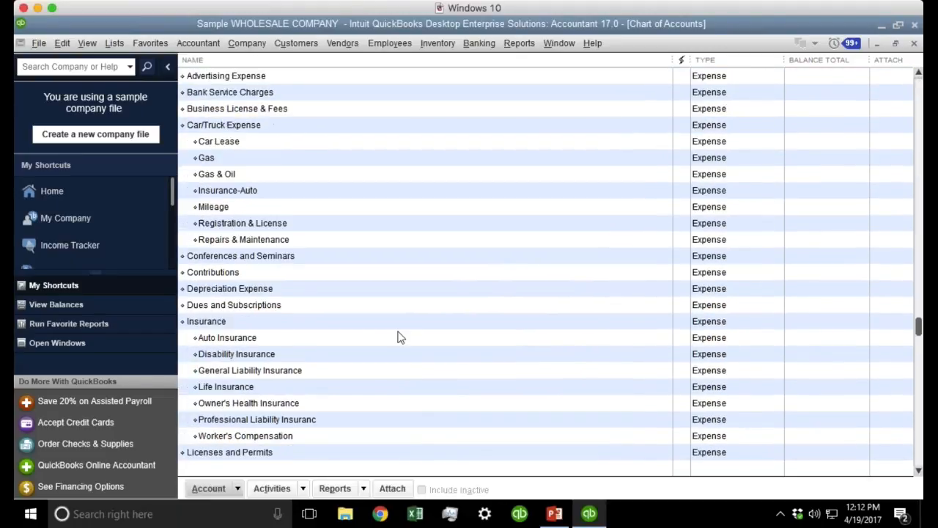
click(246, 126)
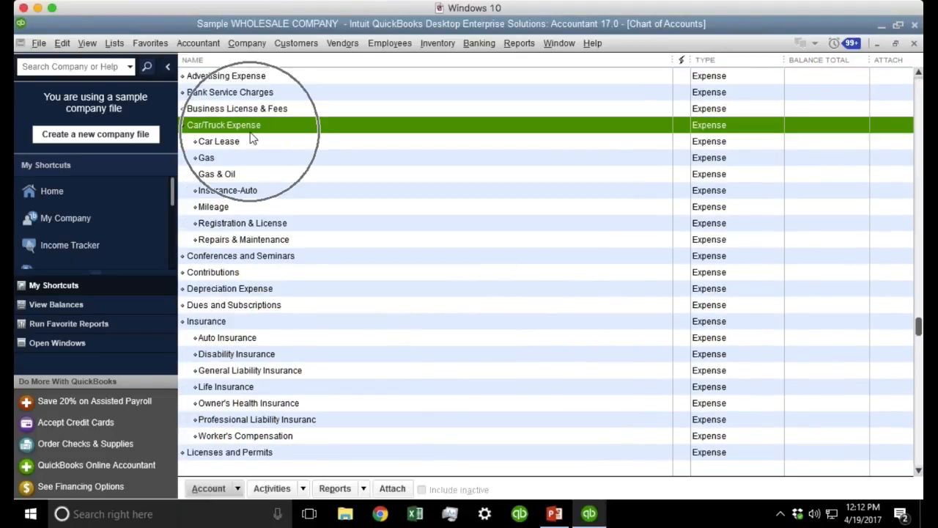
click(246, 141)
right_click(246, 141)
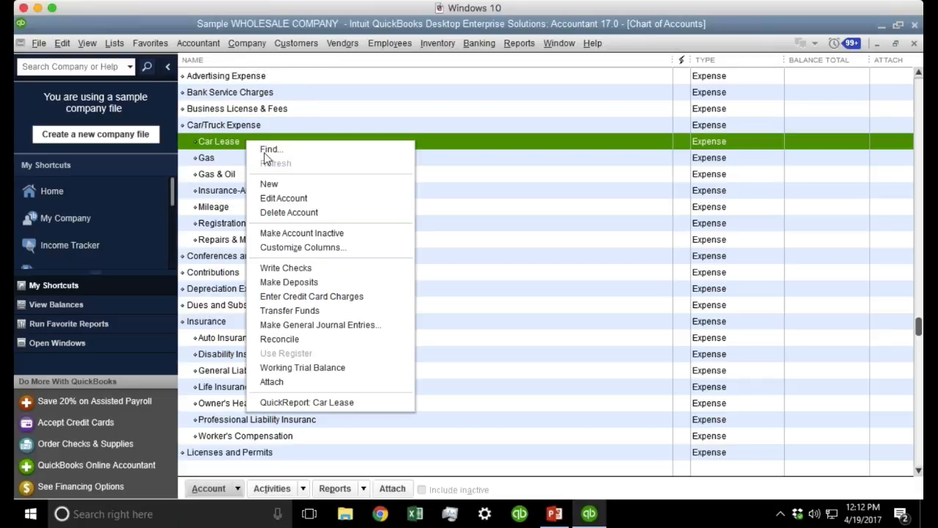
click(308, 198)
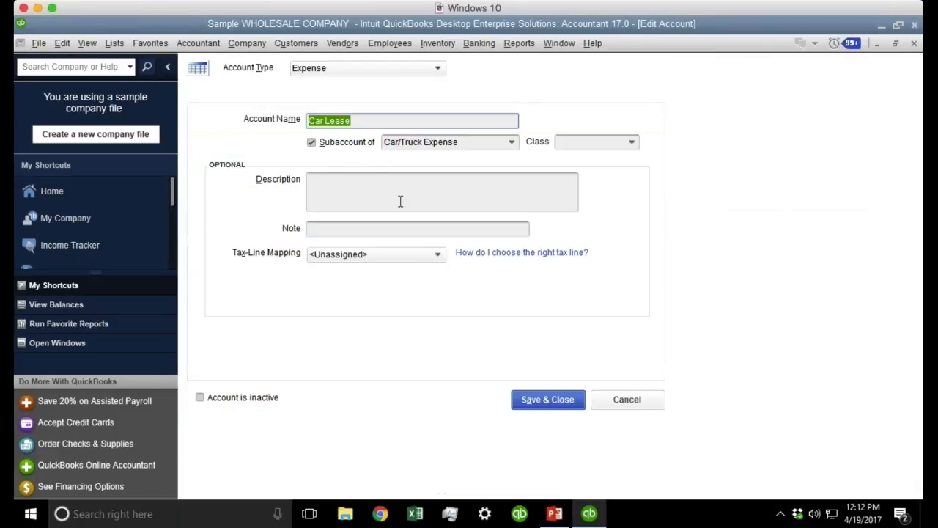
click(605, 143)
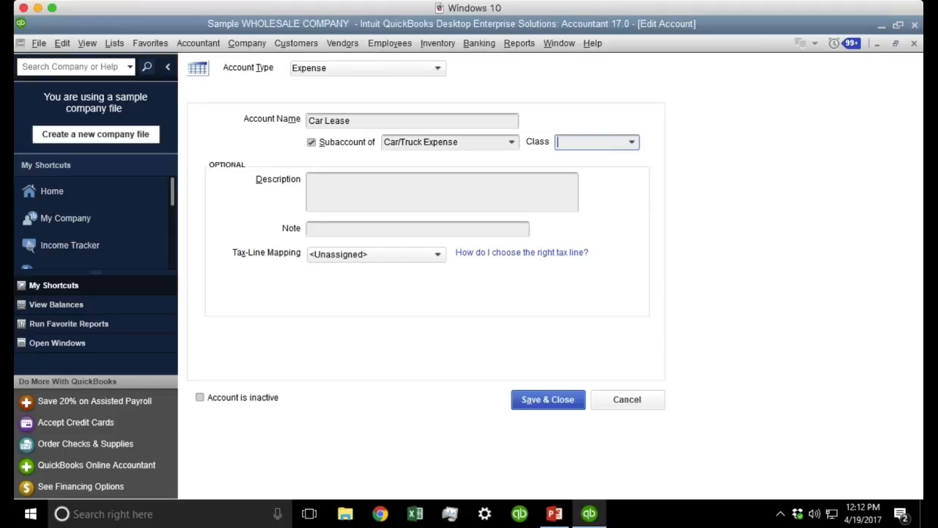
click(631, 142)
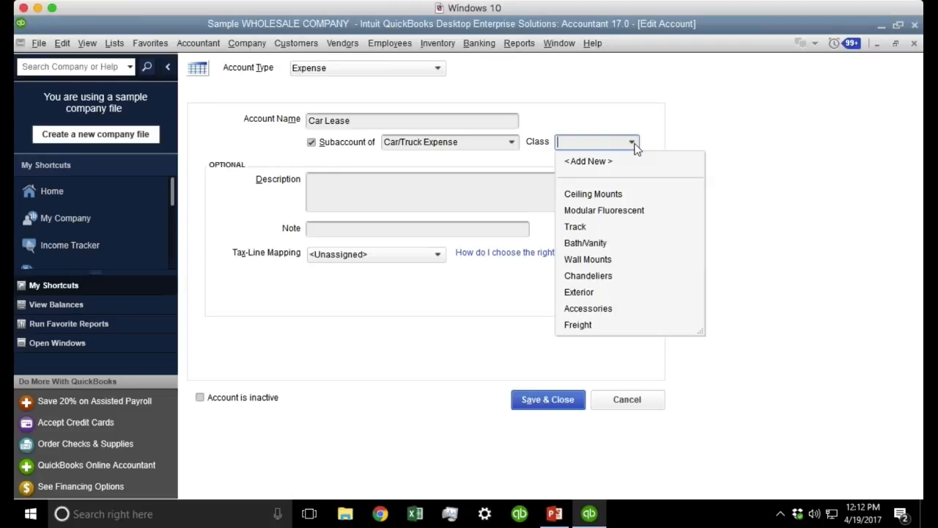
click(595, 233)
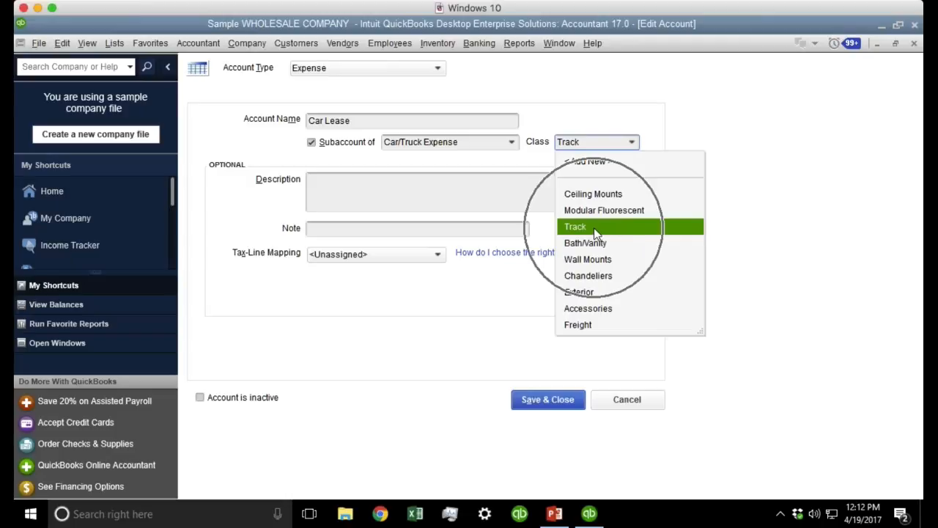
click(595, 233)
click(546, 401)
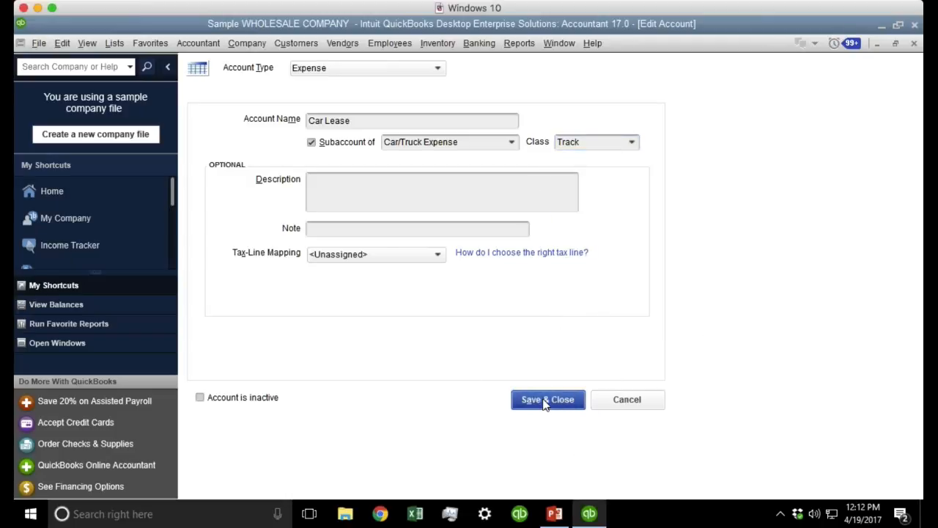
key(Escape)
key(Escape)
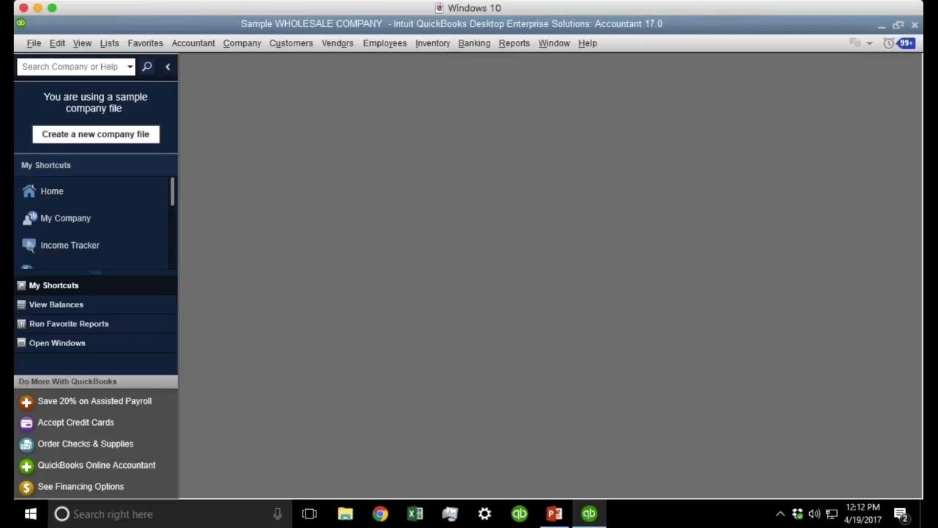
key(ctrl+w)
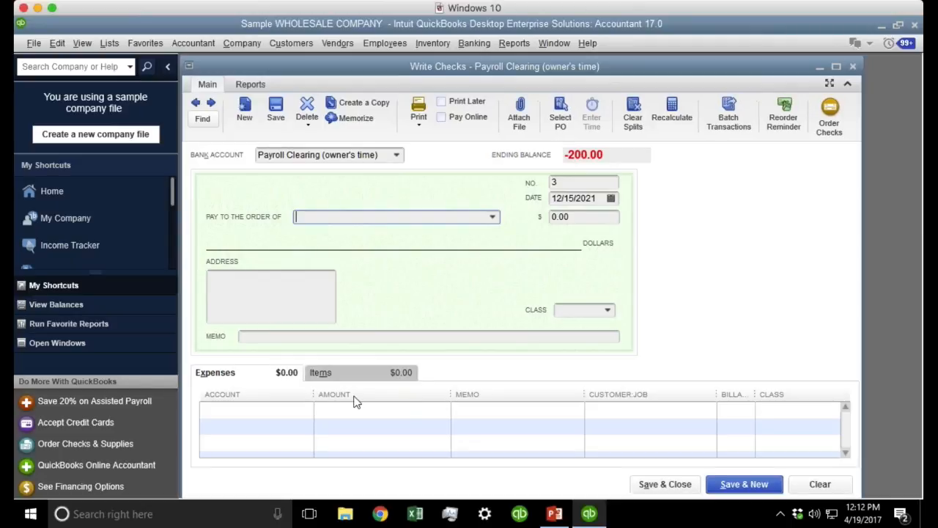
click(296, 413)
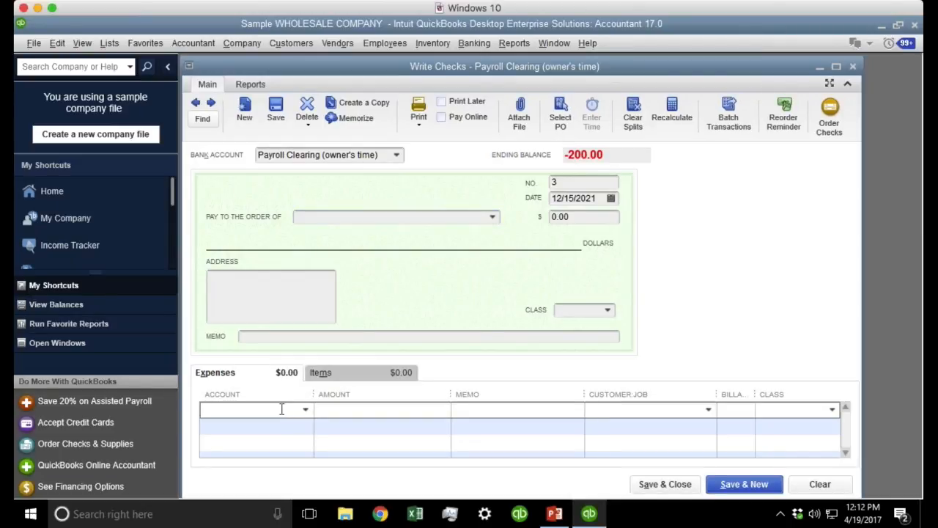
text(Car/Truck Expense)
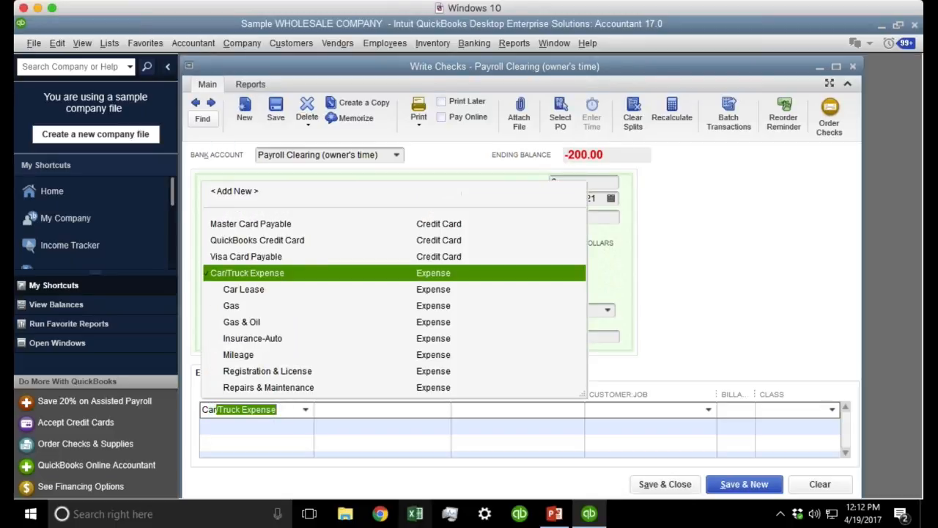
click(265, 290)
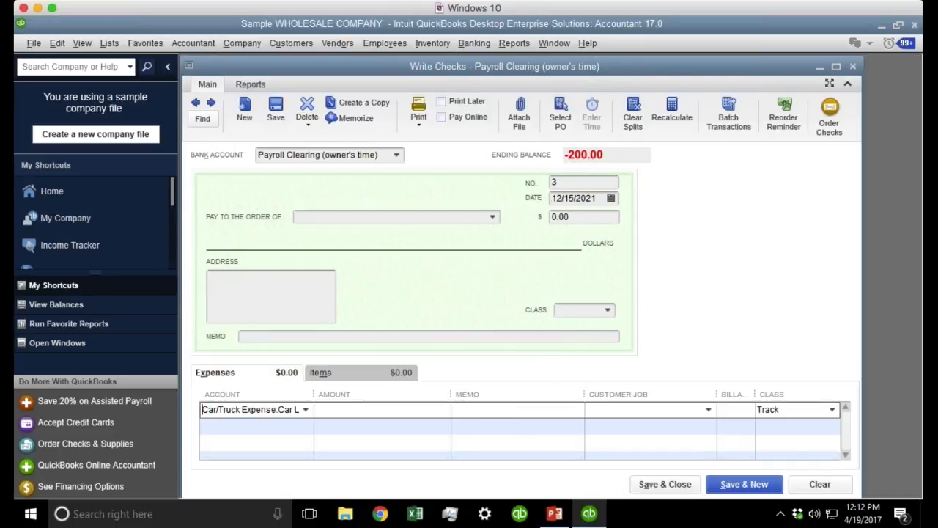
key(ctrl)
key(ctrl)
key(ctrl)
key(ctrl)
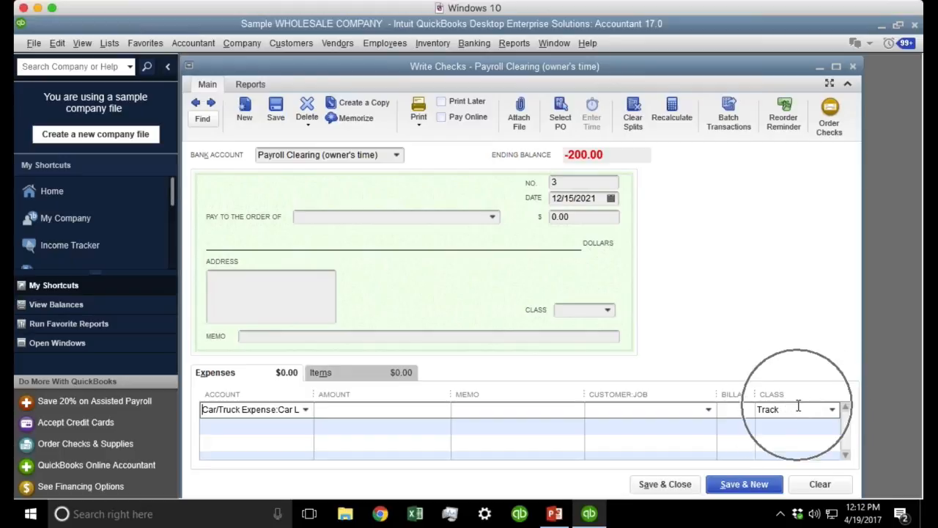
click(274, 422)
click(305, 425)
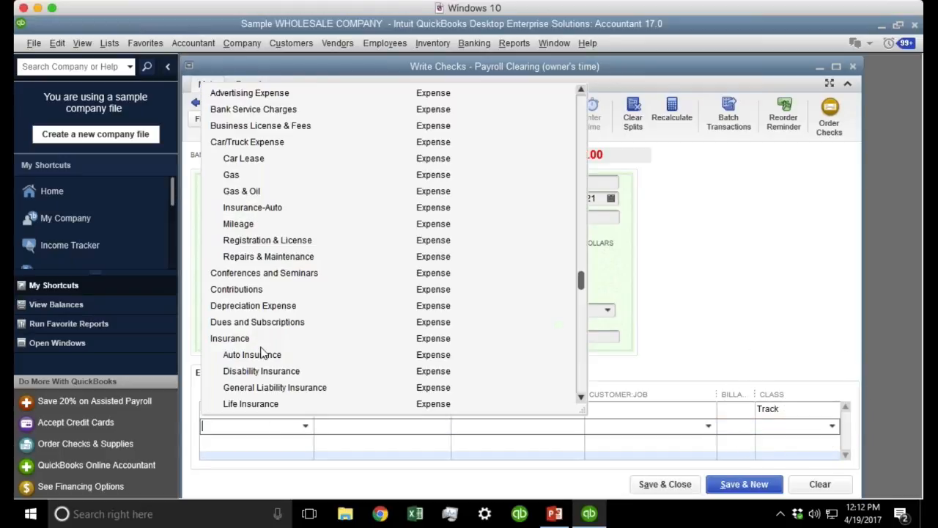
key(ctrl)
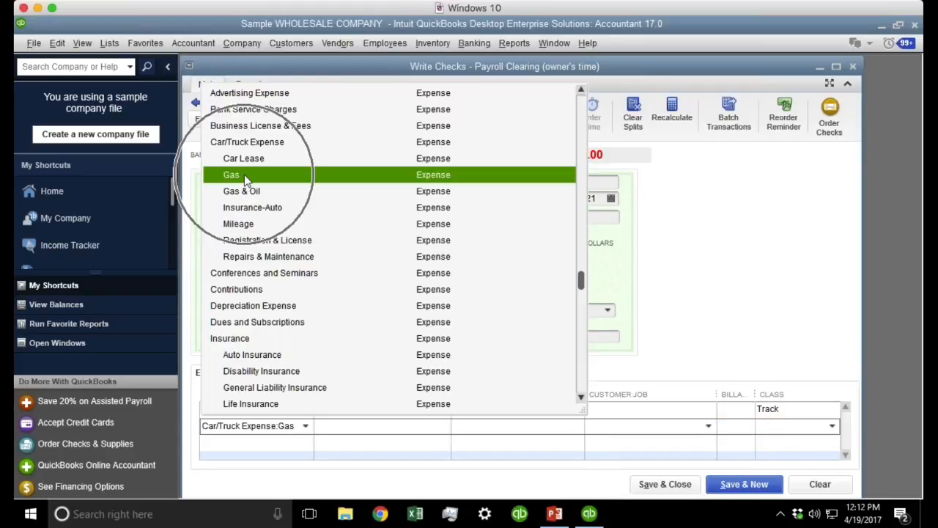
click(244, 175)
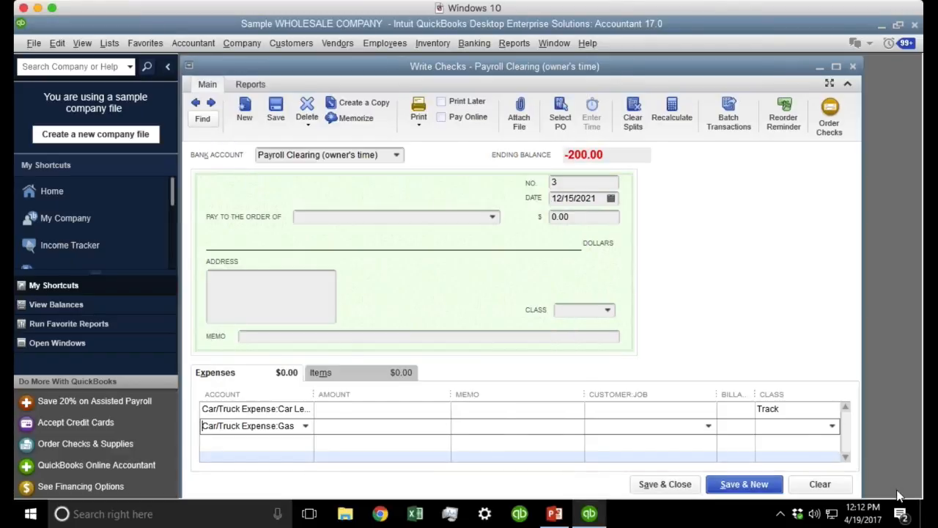
click(779, 426)
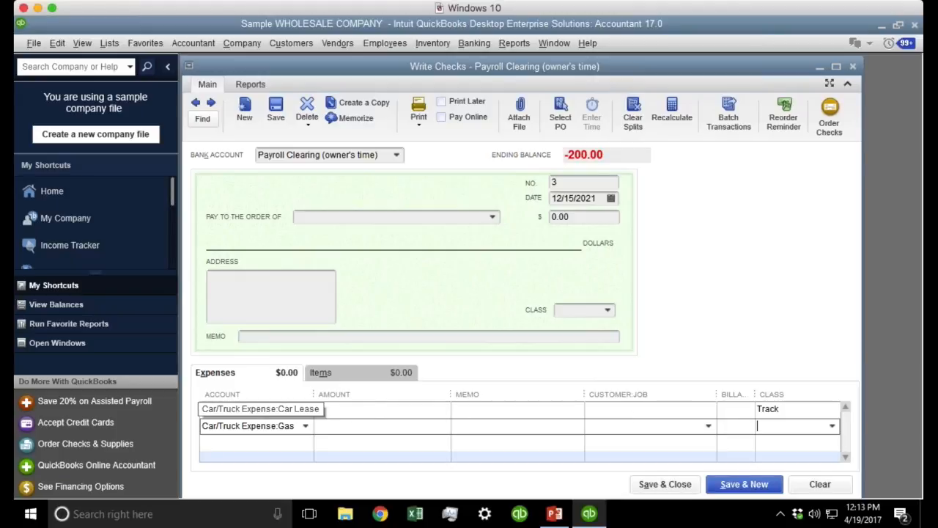
drag(313, 394, 374, 395)
click(322, 410)
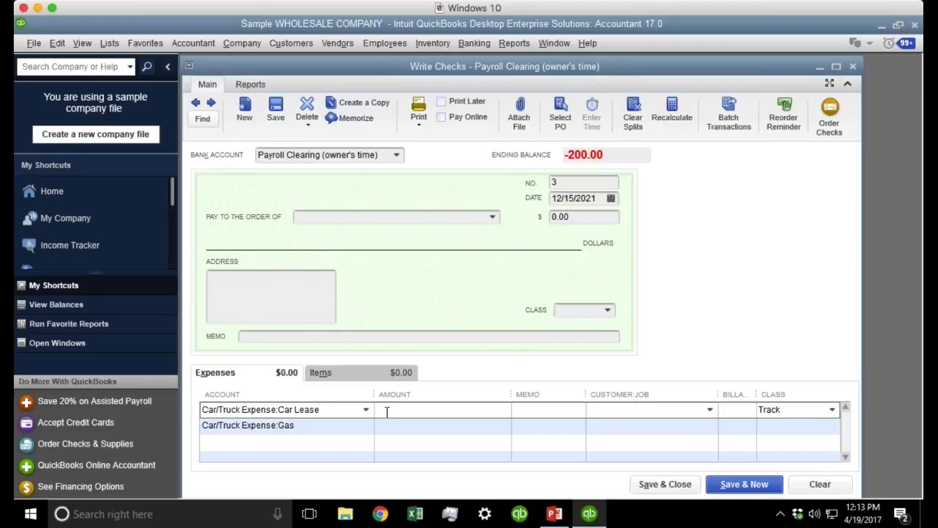
click(785, 413)
key(Escape)
click(465, 184)
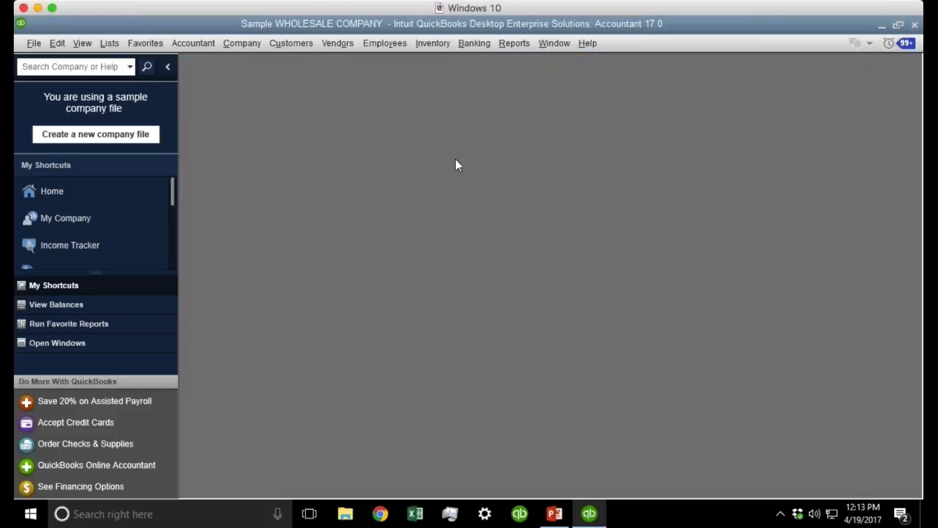
Start a full-screen invoice for the Stern Commercial Contractor's job.
click(289, 44)
click(333, 134)
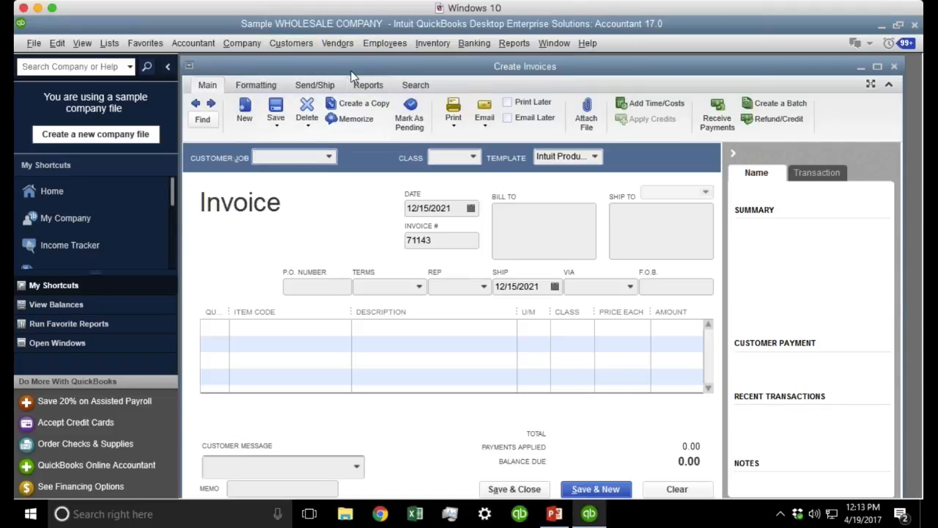
double_click(352, 68)
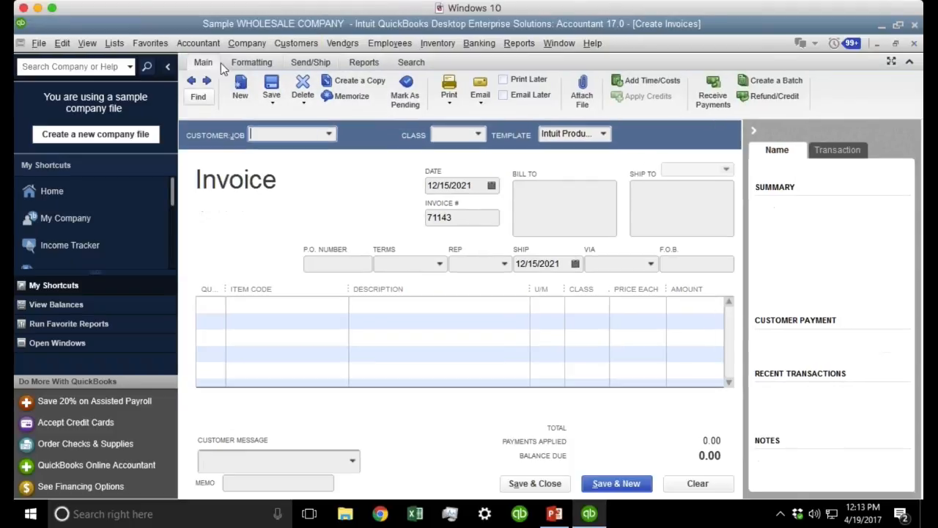
click(167, 67)
click(227, 133)
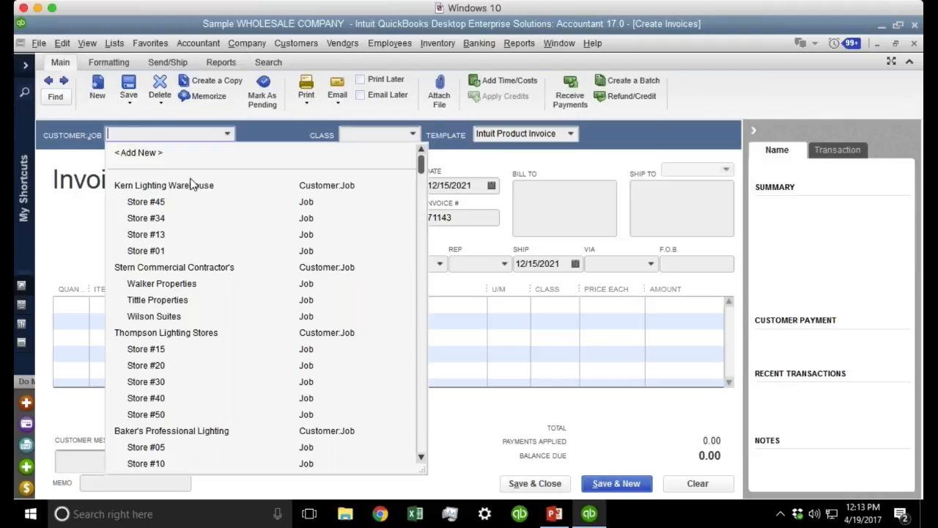
click(161, 316)
Add Bath/Vanity Fixtures item 5030-04-02 at 38.00 on the first line, class left blank.
click(201, 307)
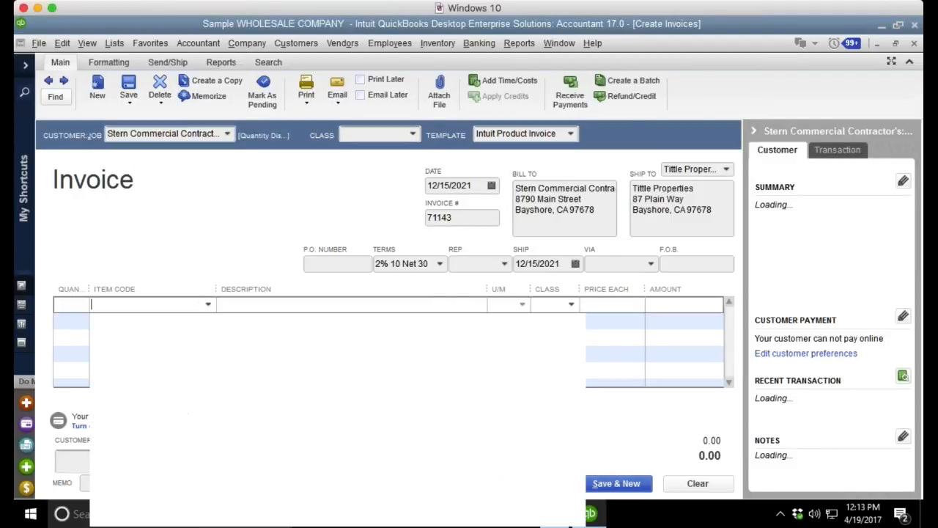
click(208, 304)
click(143, 490)
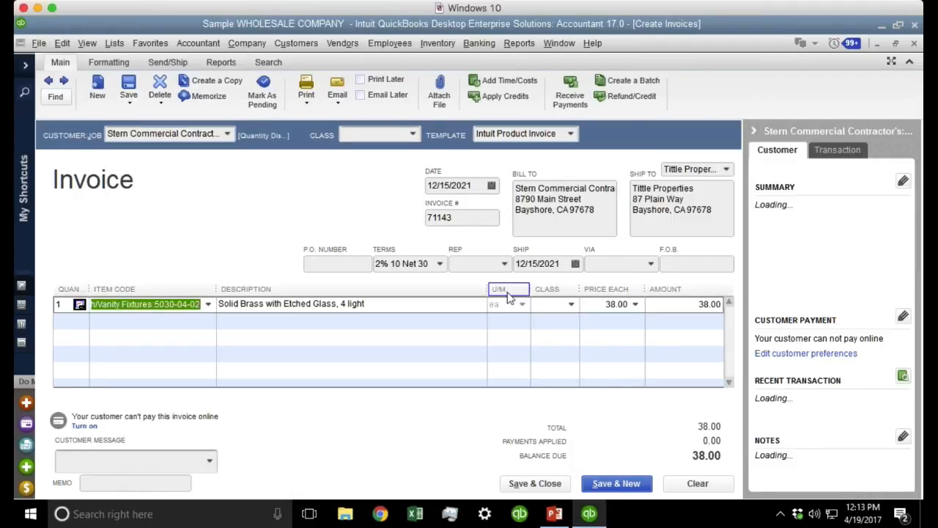
click(608, 309)
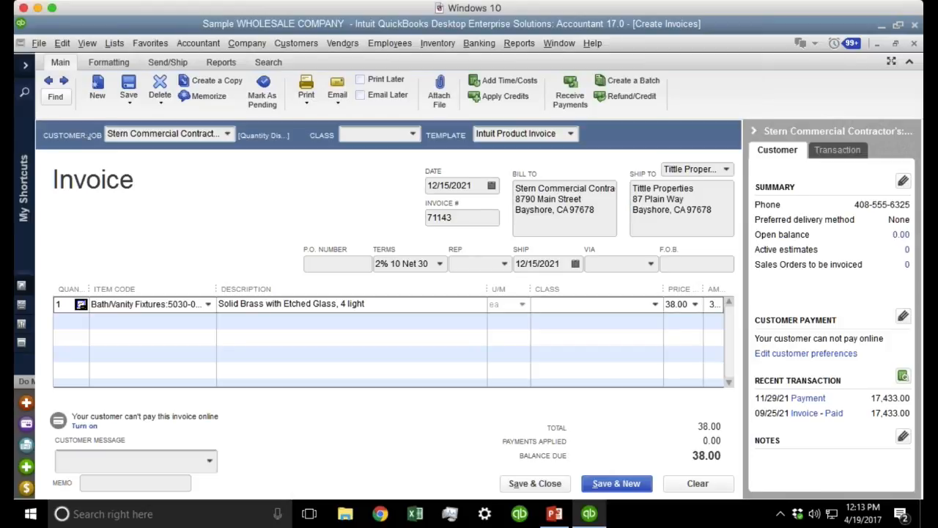
click(63, 43)
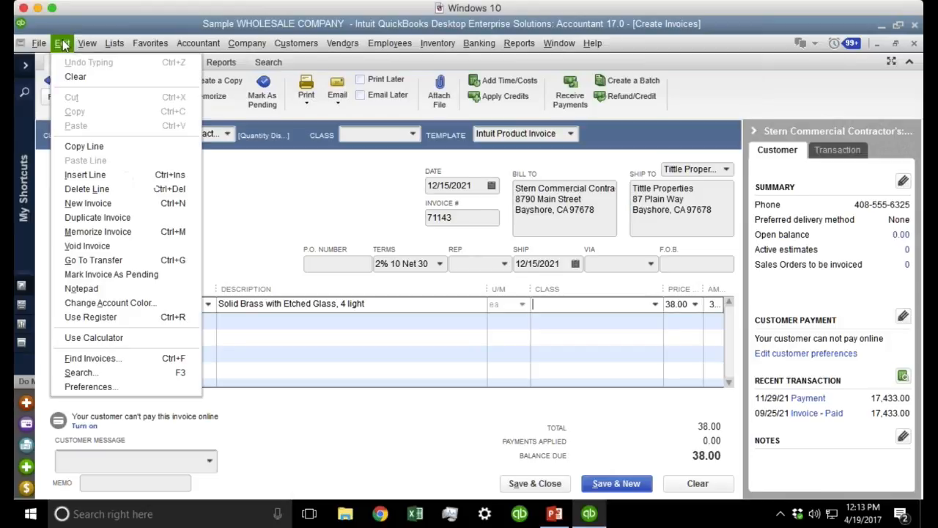
Change the company class assignment from Accounts to Items in Accounting preferences.
click(122, 388)
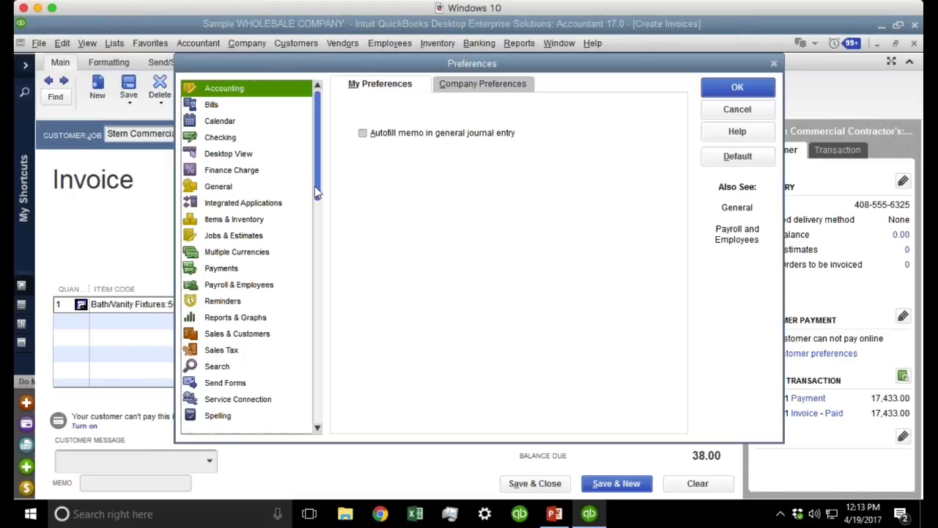
click(493, 85)
click(523, 211)
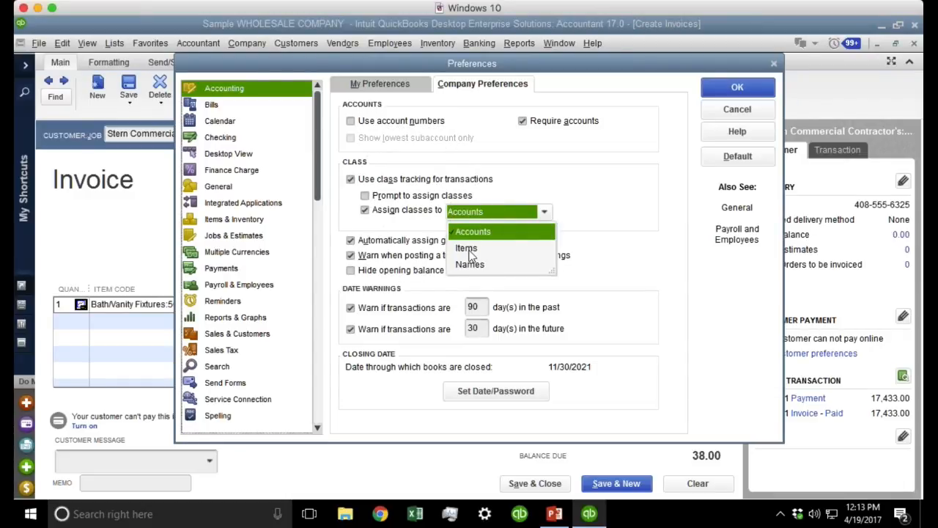
click(502, 249)
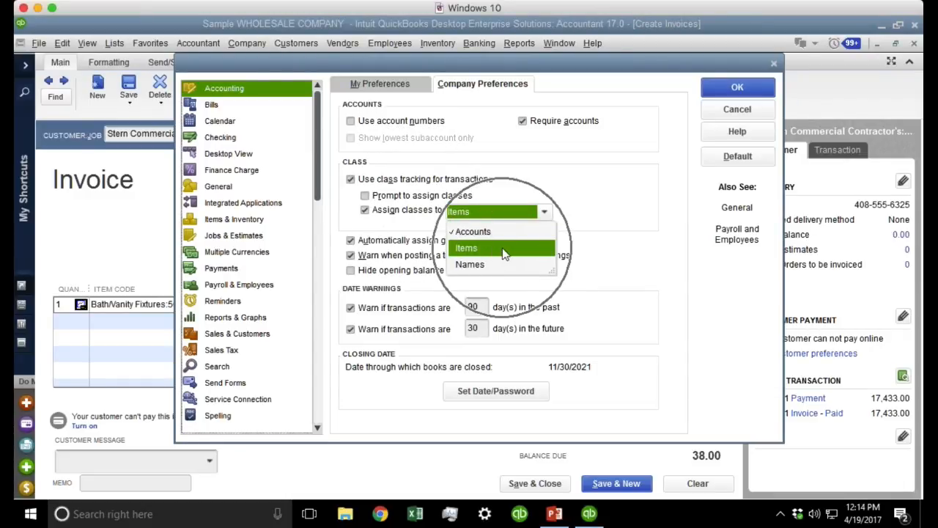
click(502, 250)
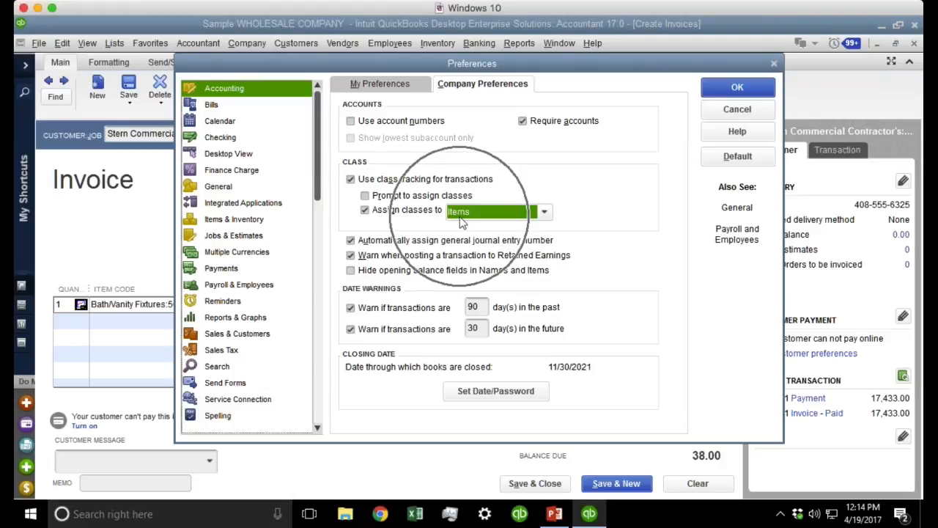
click(744, 88)
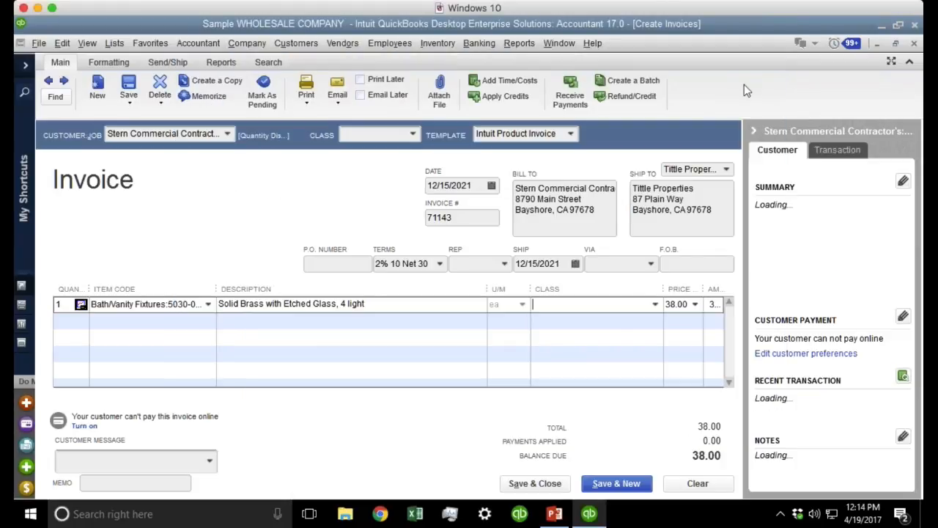
Clear the invoice and select item 5029-03-55 on the first line.
click(694, 481)
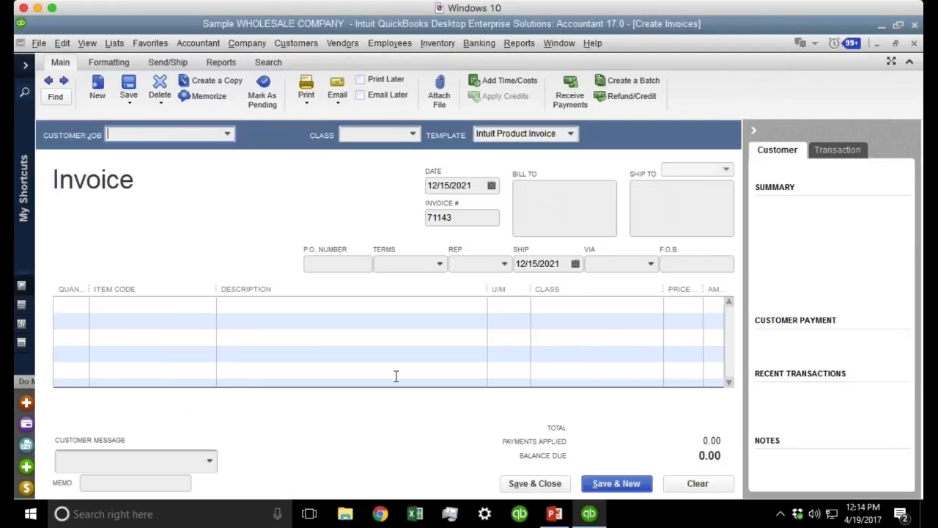
click(184, 313)
click(208, 304)
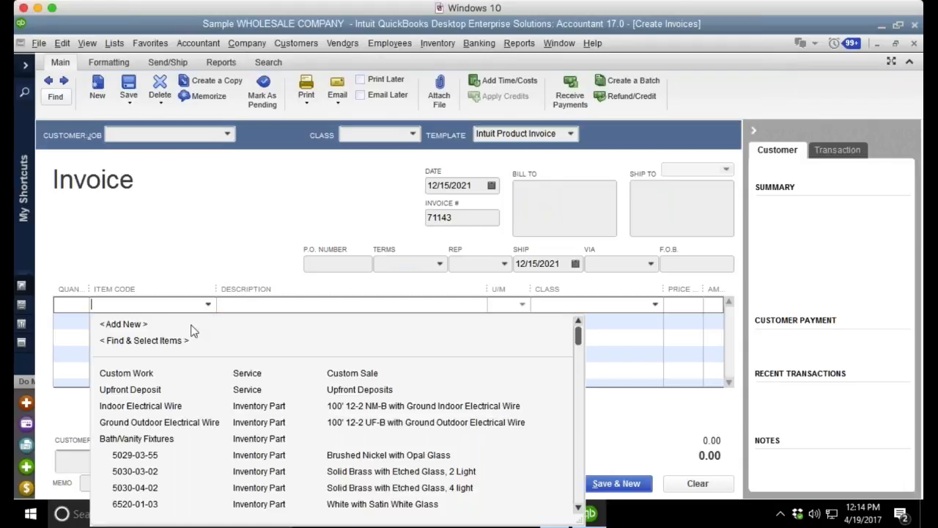
click(136, 455)
Set item 5029-03-55's class to Bath/Vanity in the Item List and save.
key(ctrl+l)
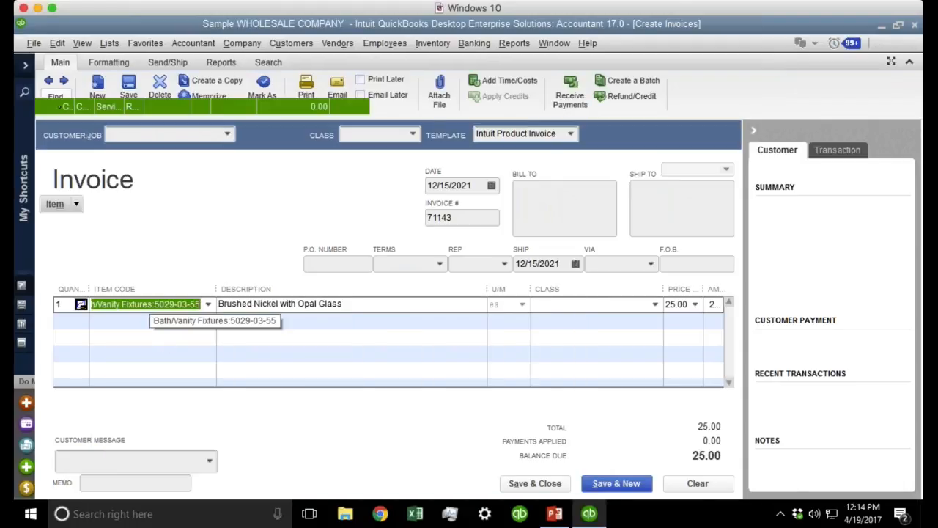
right_click(89, 195)
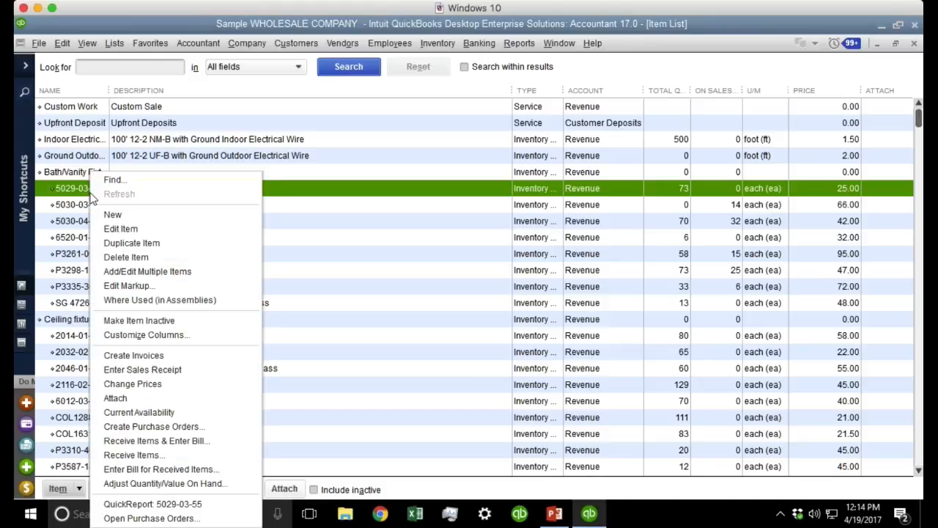
click(121, 229)
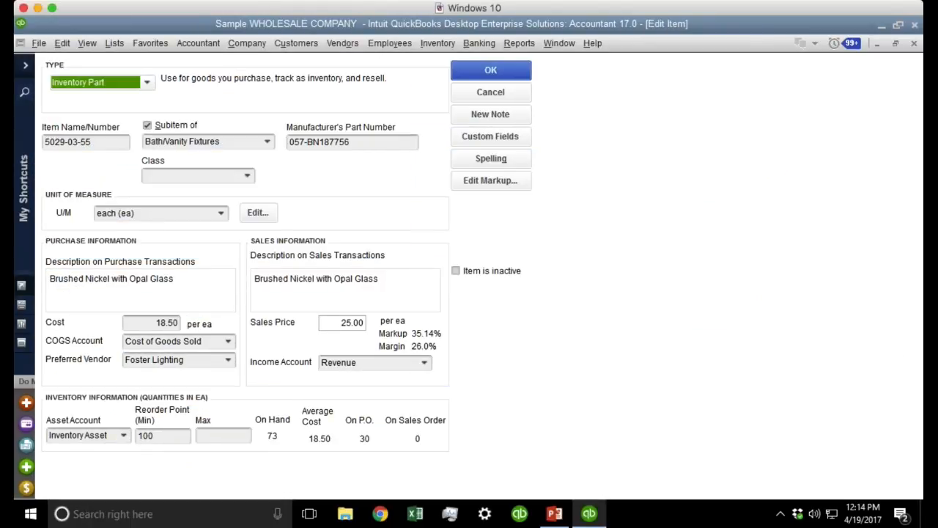
click(247, 178)
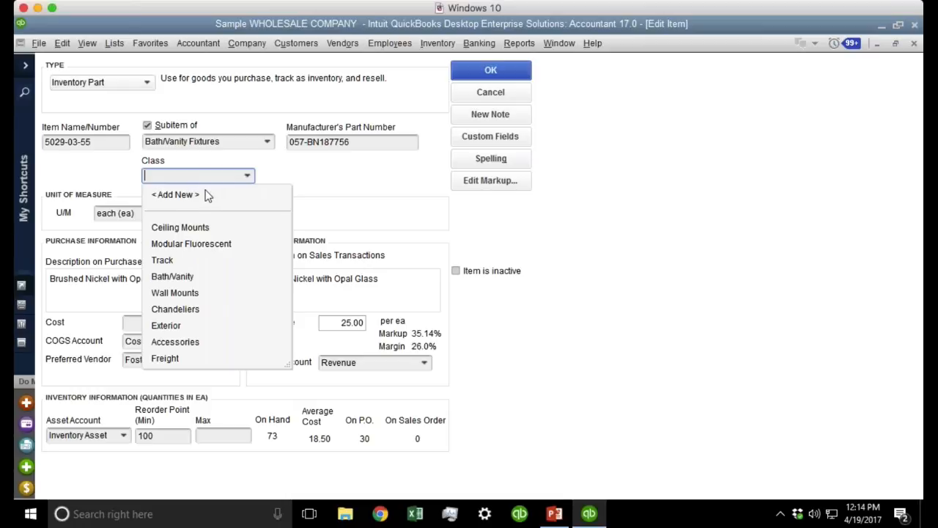
click(187, 279)
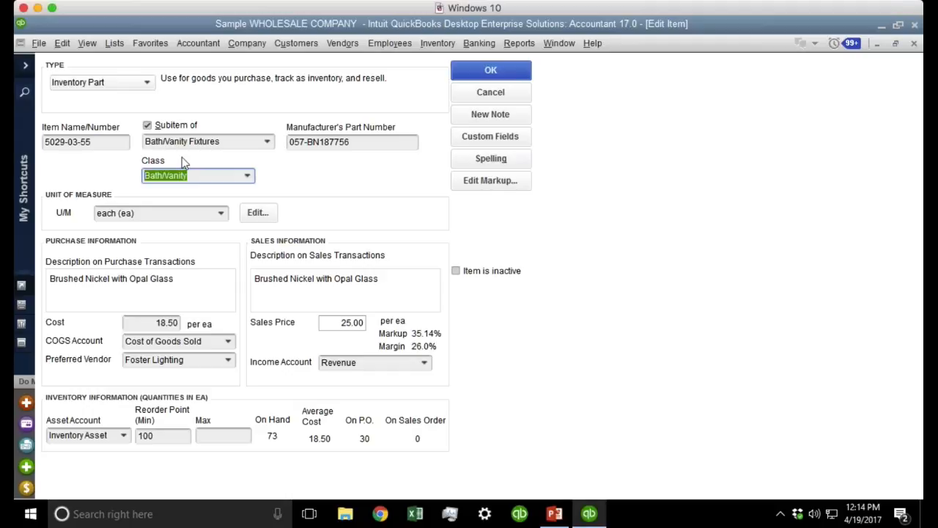
click(104, 144)
double_click(103, 144)
key(ctrl+c)
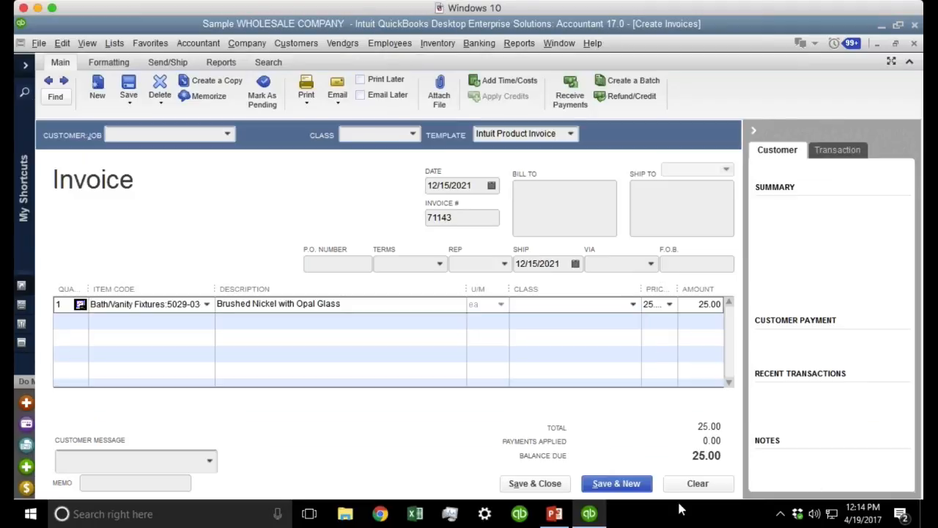
Enter item 5029-03-55 by typing 502, filling class Bath/Vanity and price 25.00.
click(698, 483)
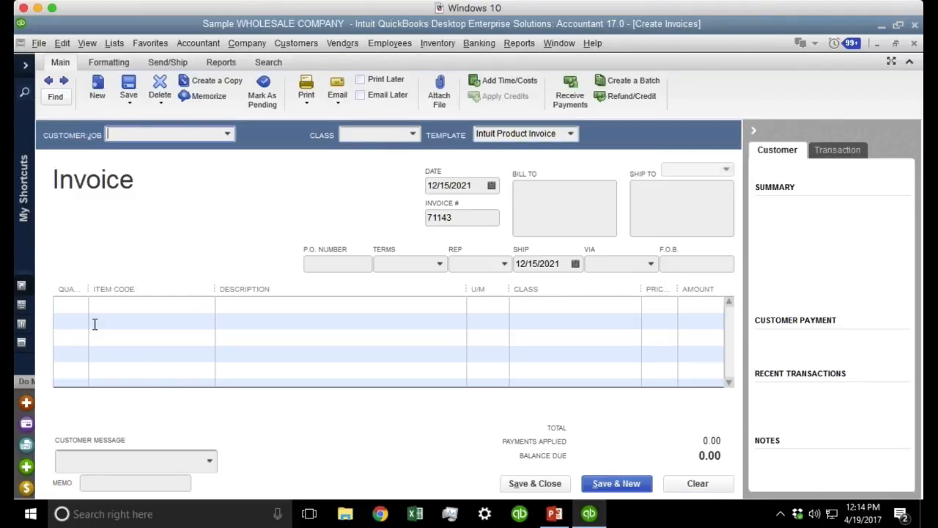
click(194, 303)
key(ctrl+v)
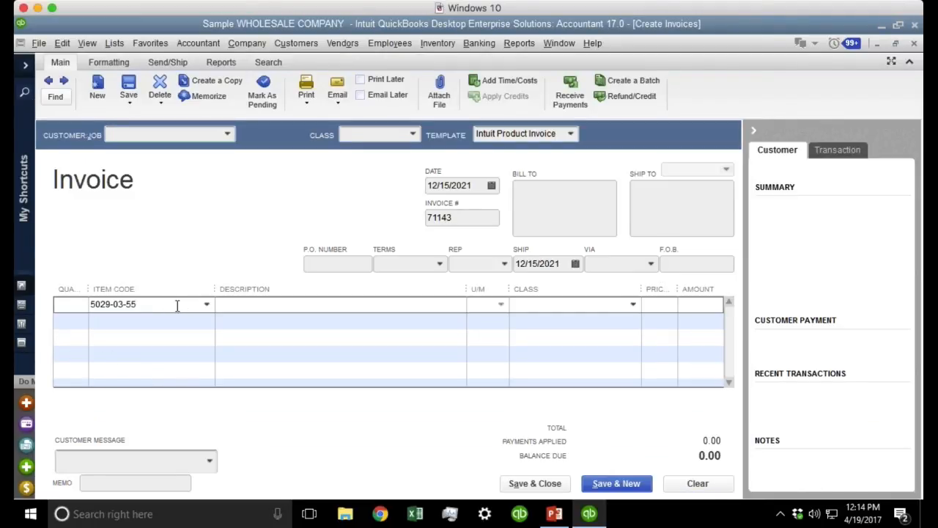
key(Tab)
click(506, 218)
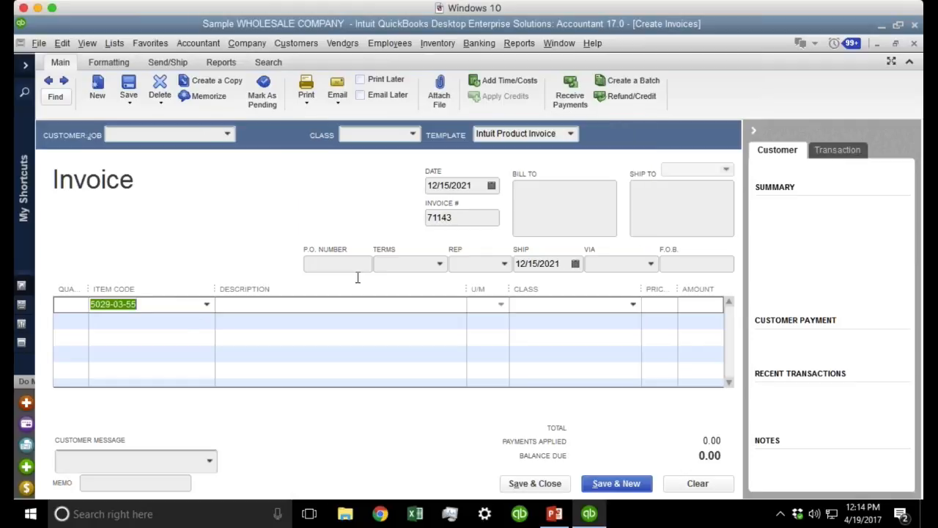
text(502)
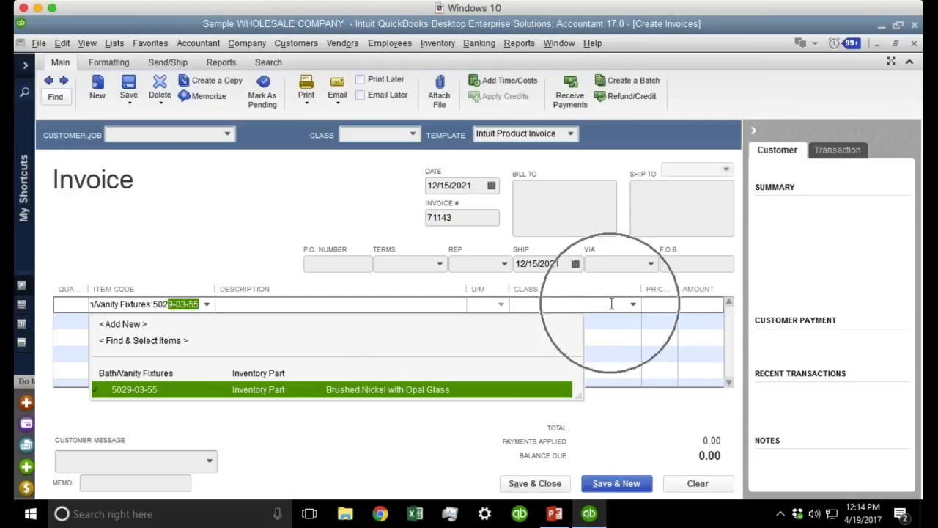
click(179, 387)
click(565, 308)
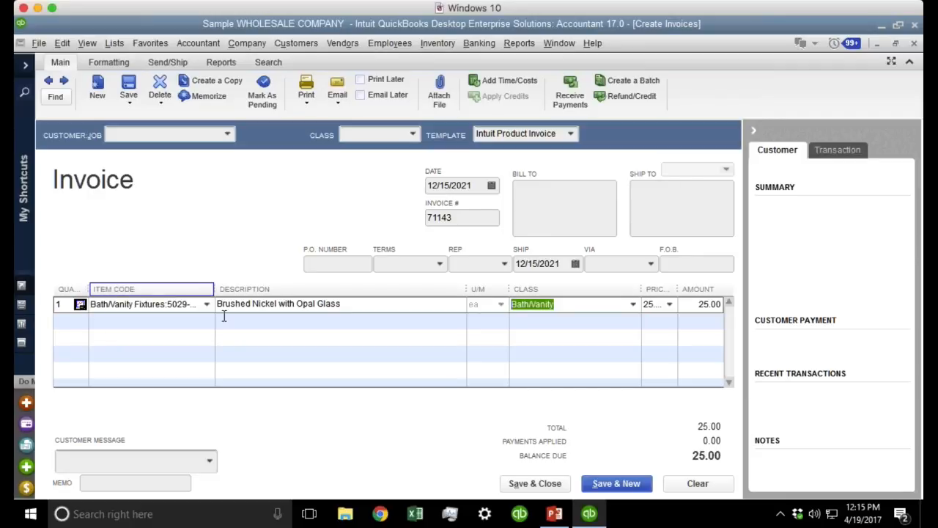
Clear and close the invoice, then open the Vendor Center full-screen with a wider name column.
click(705, 489)
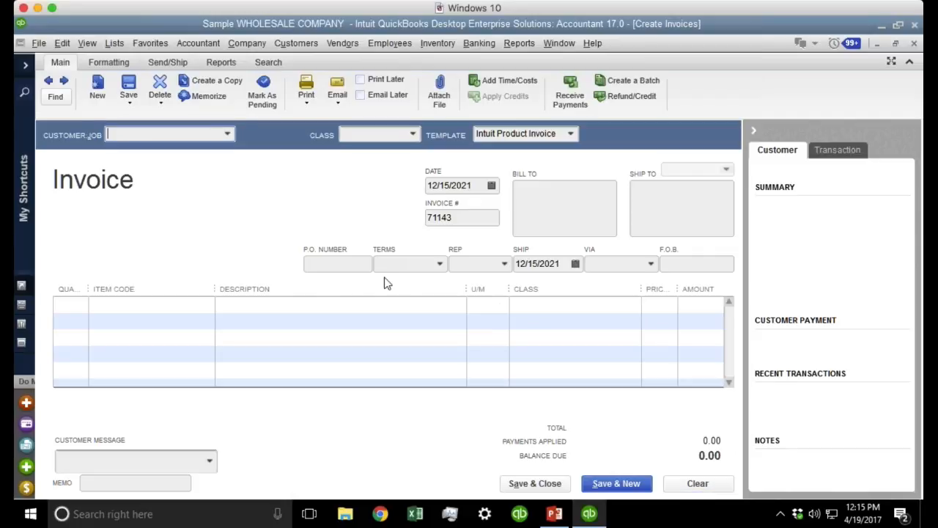
key(Escape)
click(337, 42)
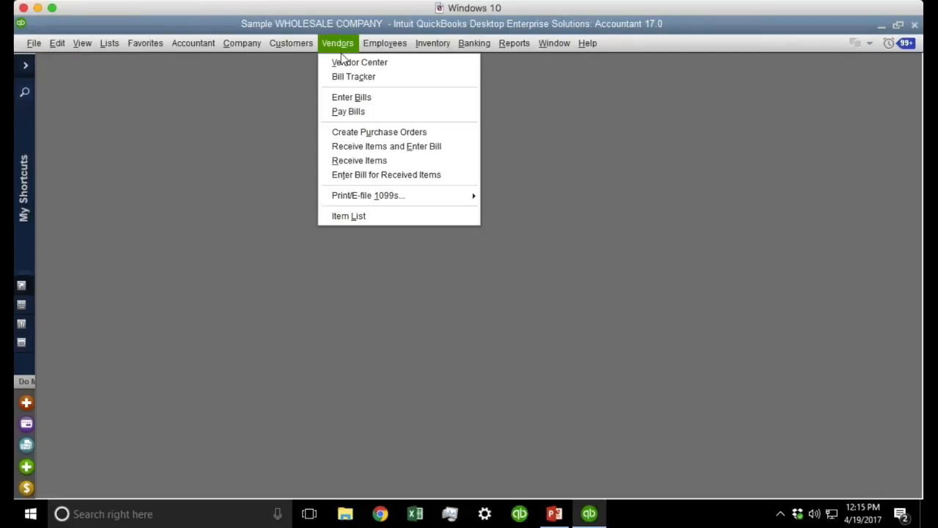
click(368, 65)
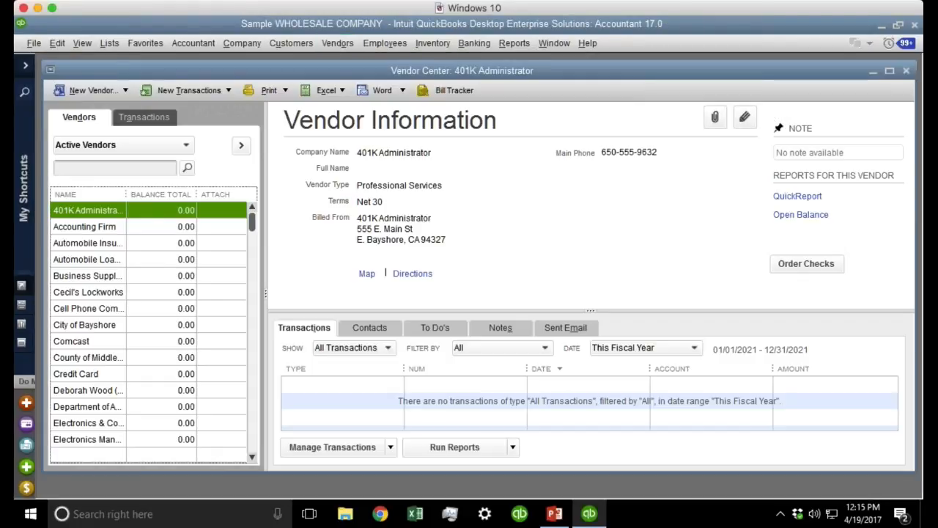
double_click(264, 77)
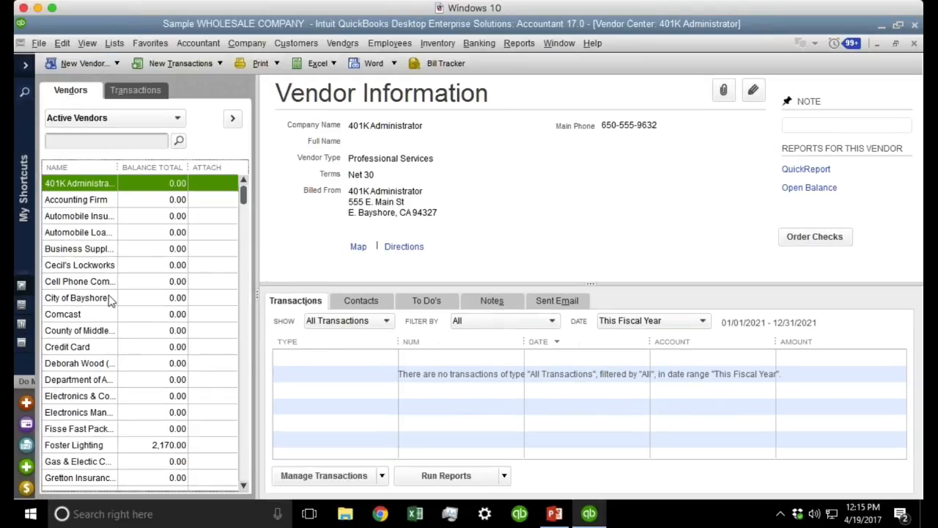
drag(114, 167, 183, 167)
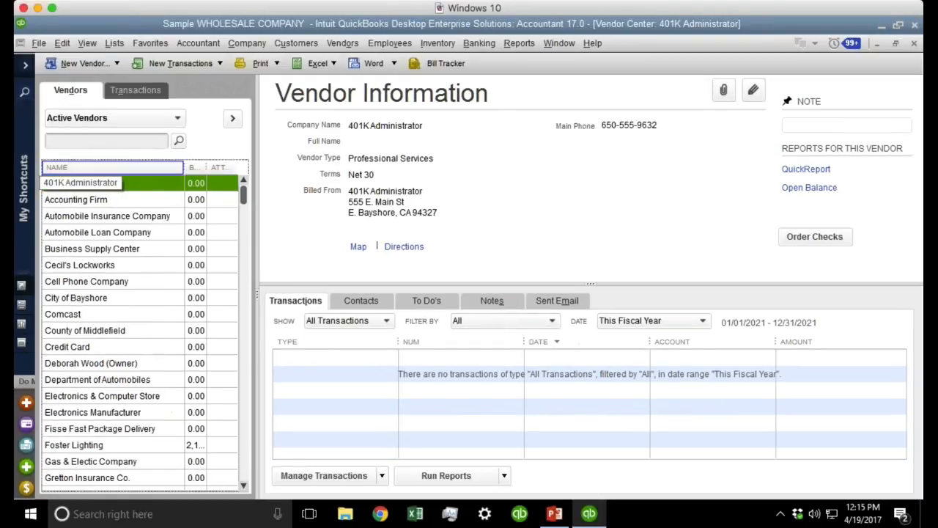
Open Cecil's Lockworks in the vendor editor and cancel without changes.
click(118, 267)
double_click(117, 266)
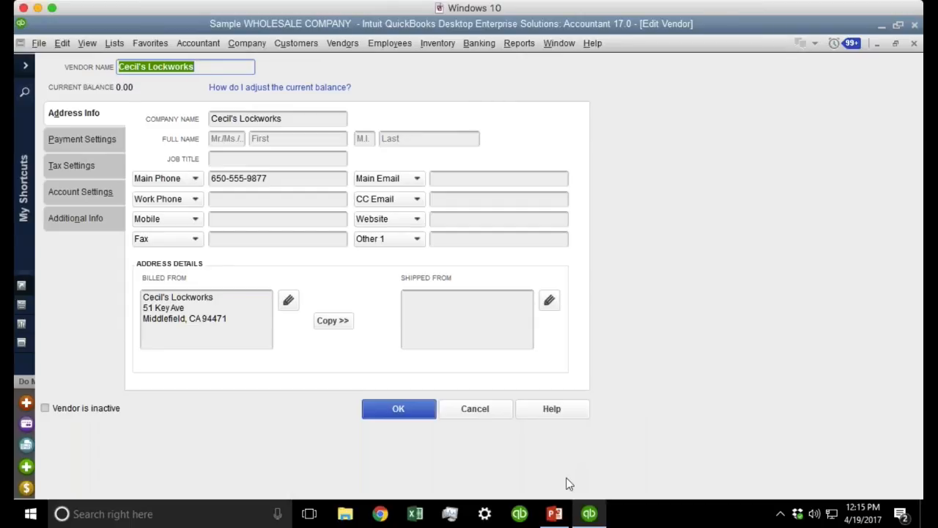
click(474, 409)
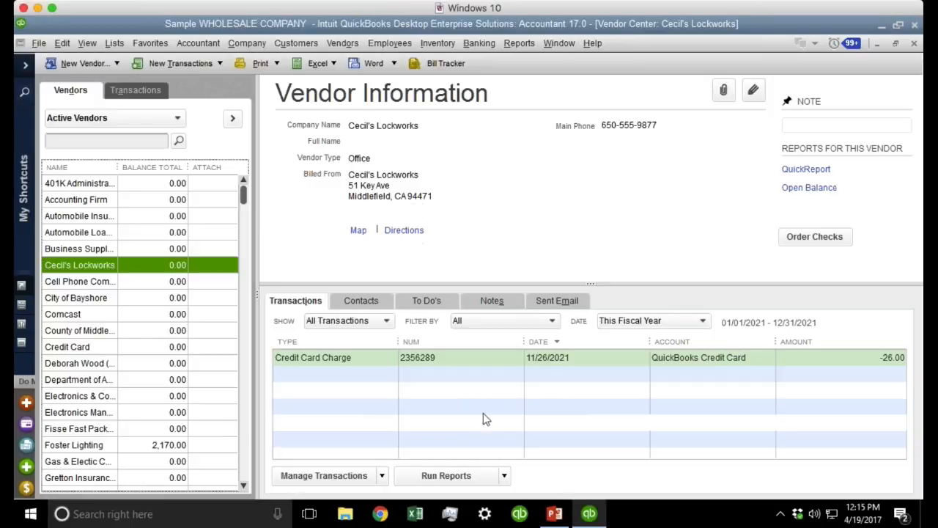
click(62, 43)
Change the Accounting company preference so classes are assigned to Names instead of Items.
click(116, 358)
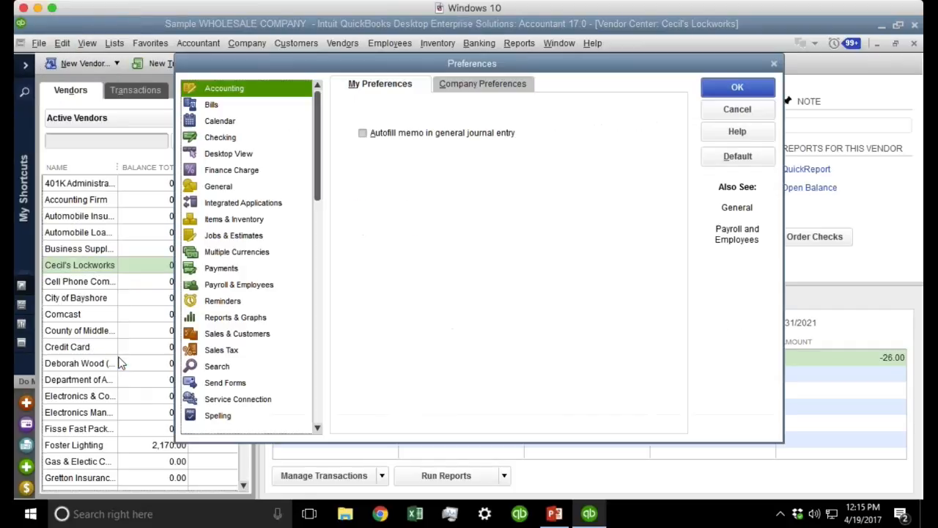
click(457, 86)
click(496, 213)
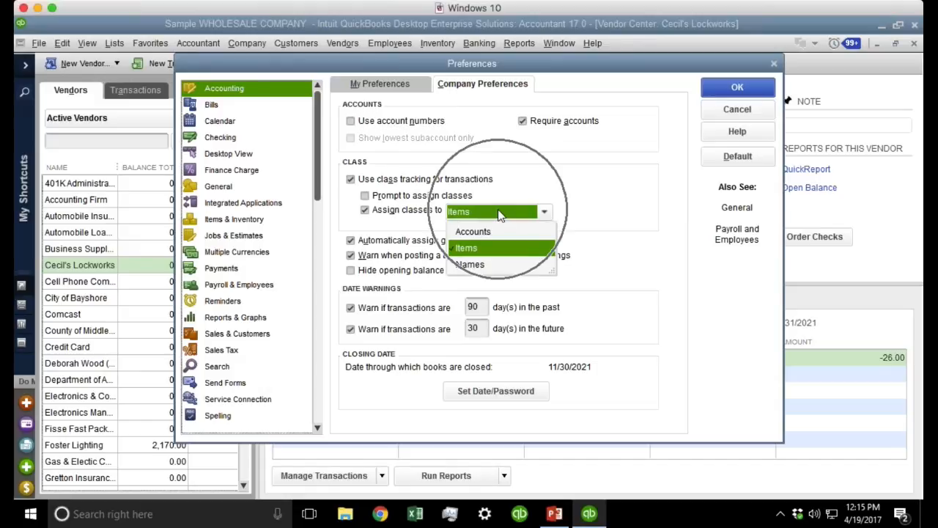
click(485, 267)
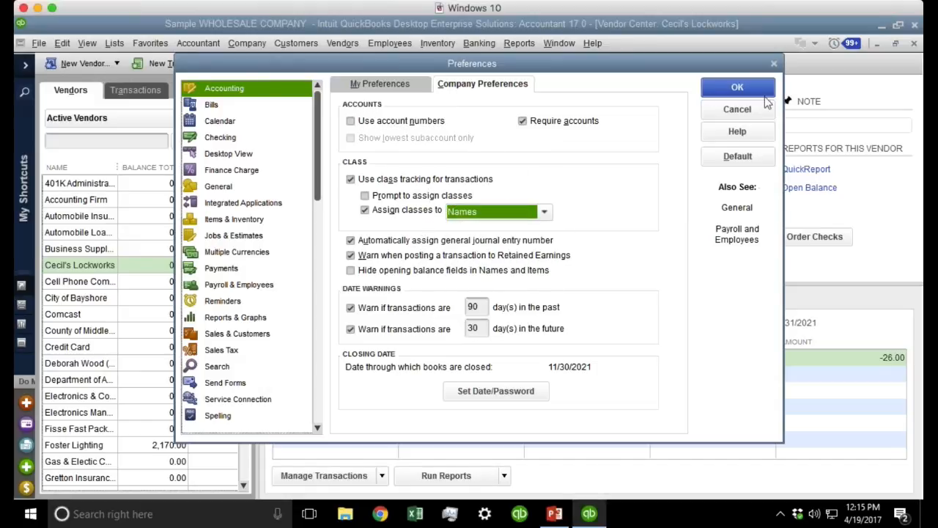
click(752, 91)
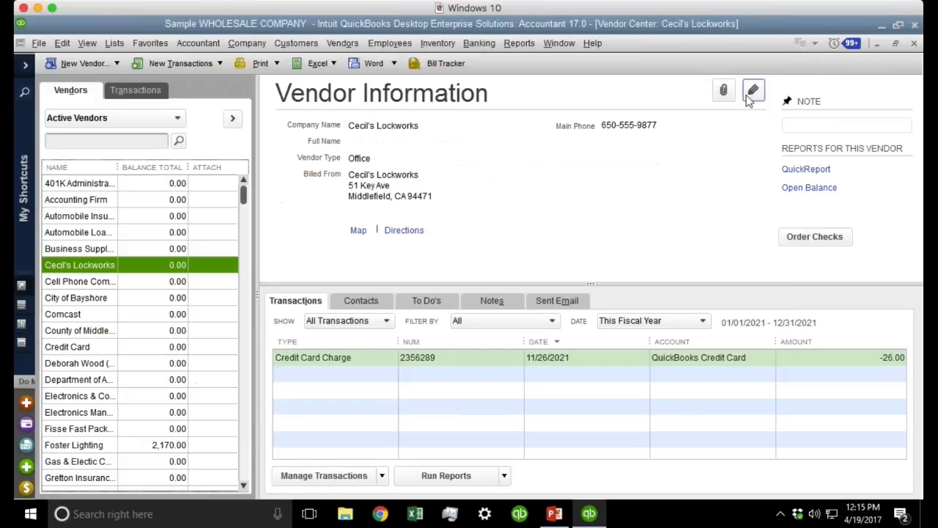
Edit vendor Cecil's Lockworks and set Class to Accessories under Additional Info, then save.
right_click(87, 268)
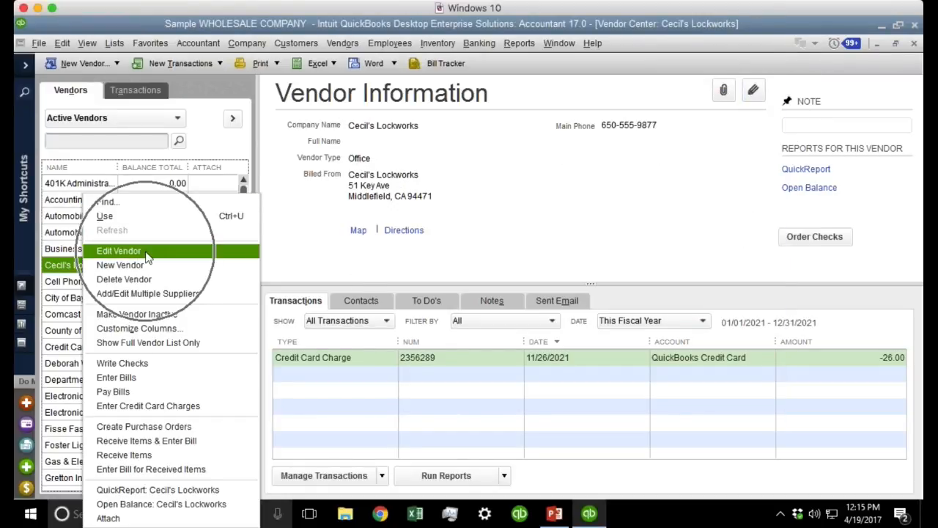
click(118, 250)
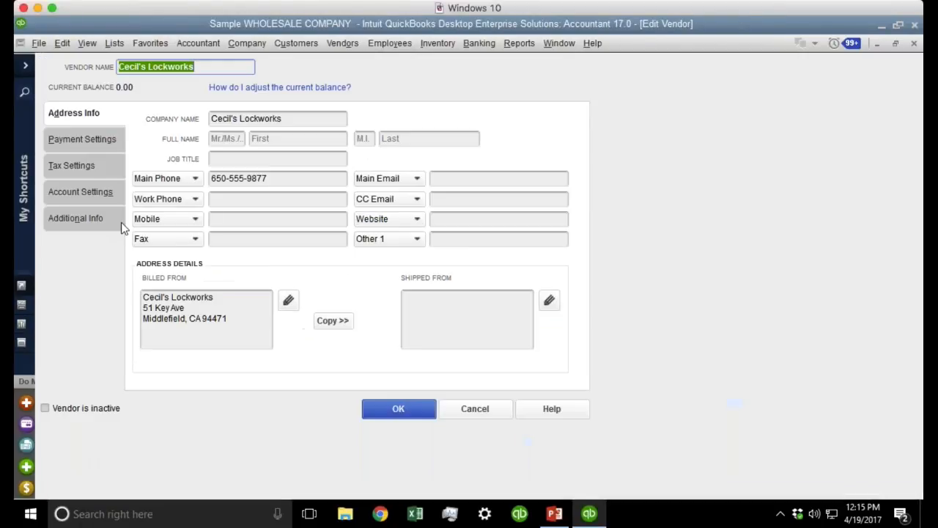
click(67, 141)
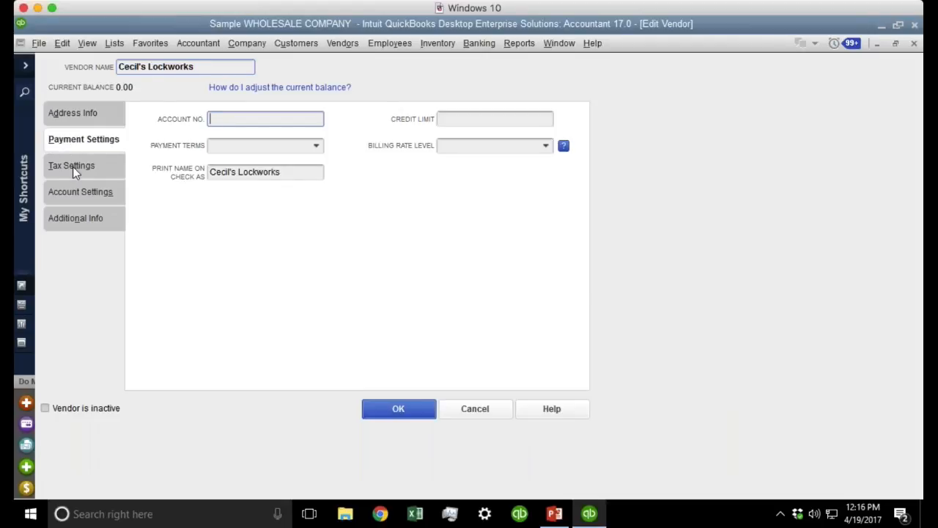
click(74, 167)
click(74, 192)
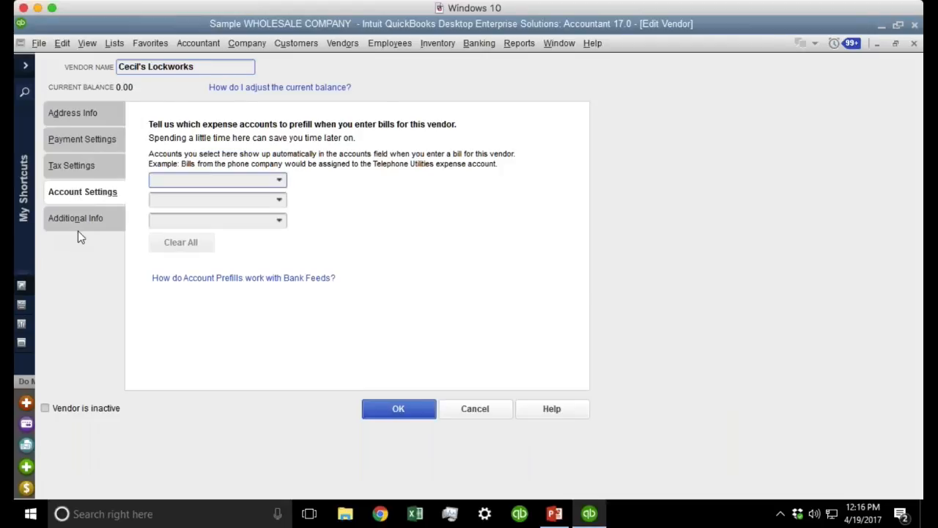
click(78, 227)
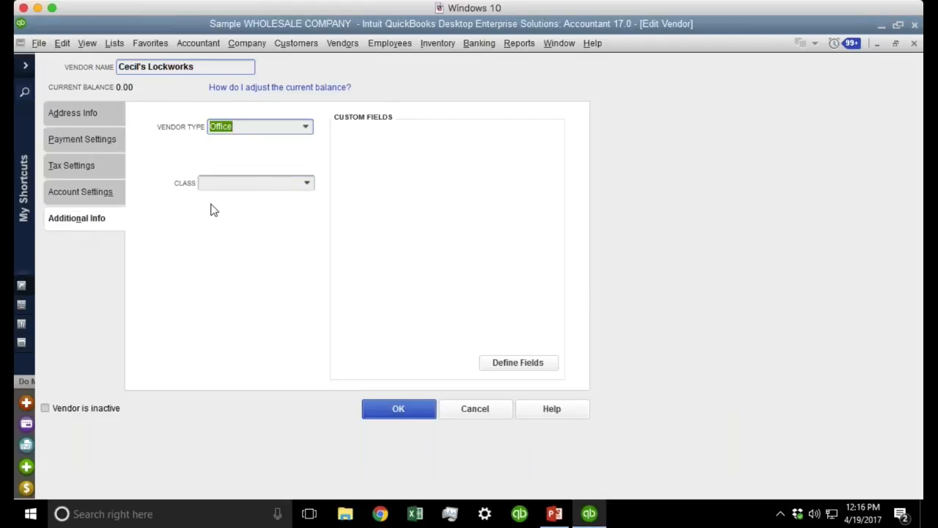
click(78, 222)
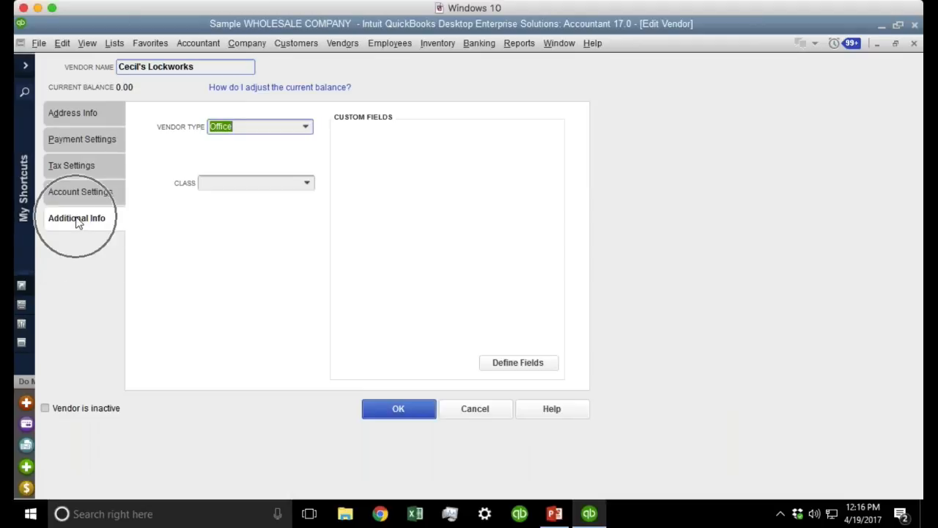
click(307, 183)
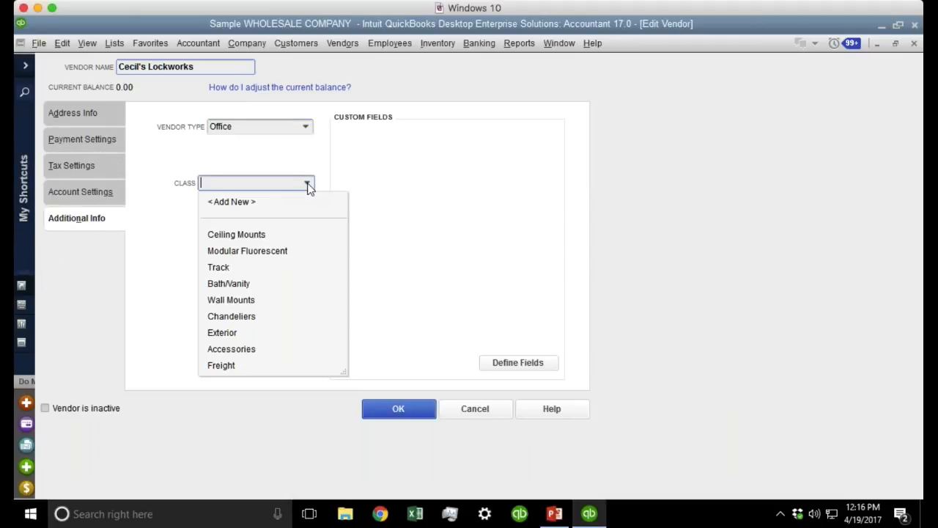
click(252, 351)
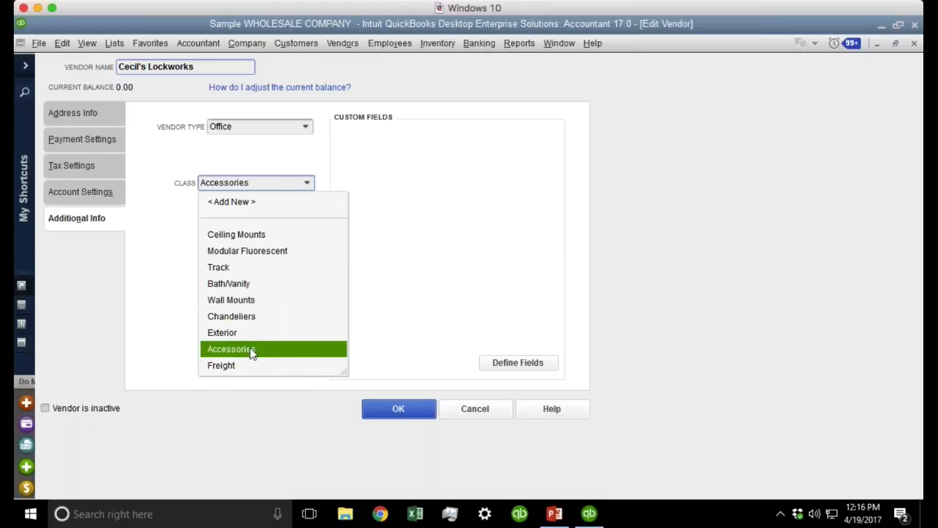
click(252, 351)
click(398, 408)
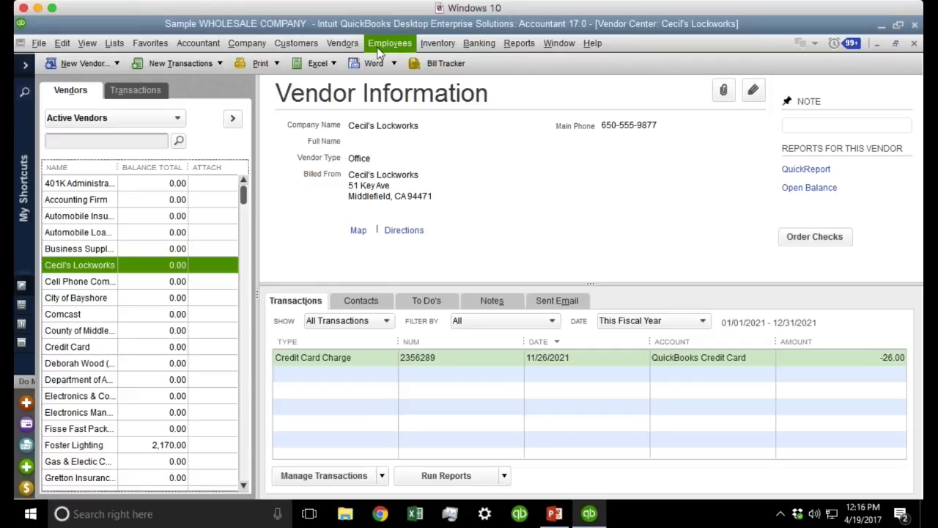
click(339, 42)
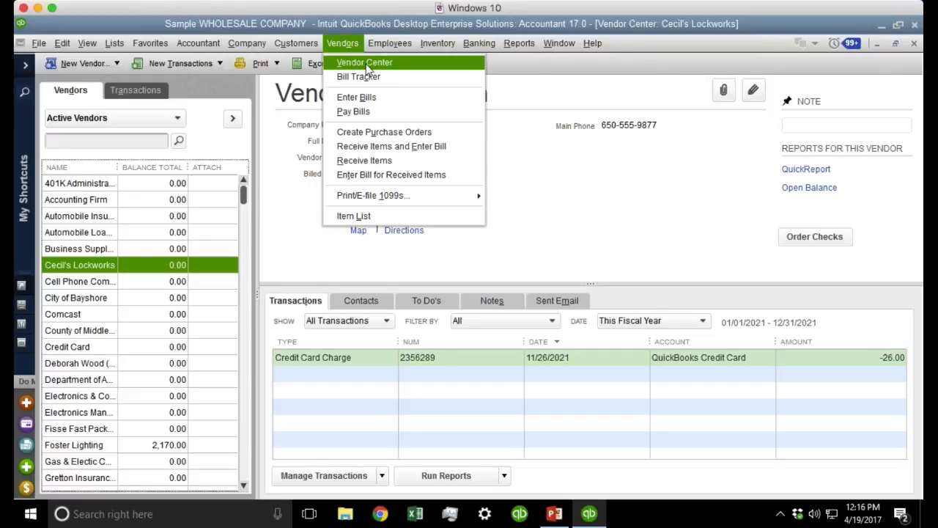
Start a new bill for Cecil's Lockworks, keeping the auto-filled class Accessories.
click(363, 96)
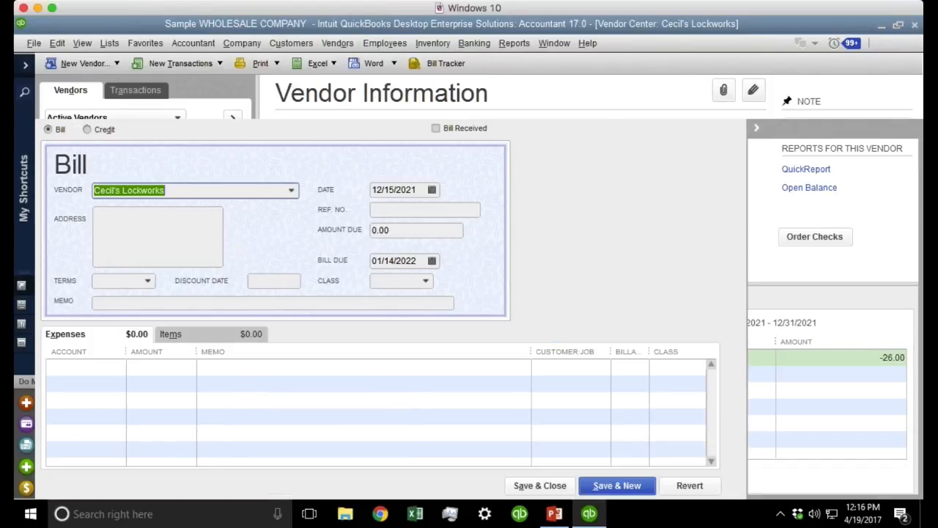
key(Tab)
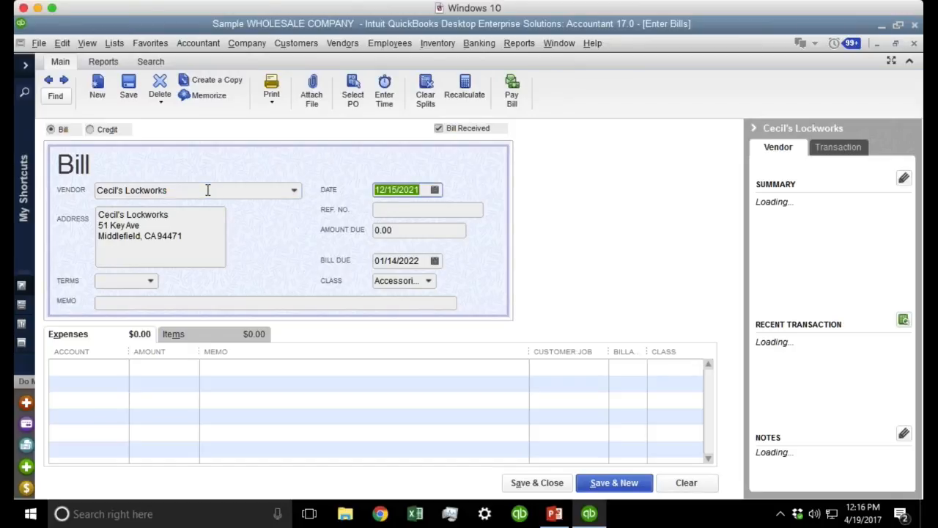
click(207, 190)
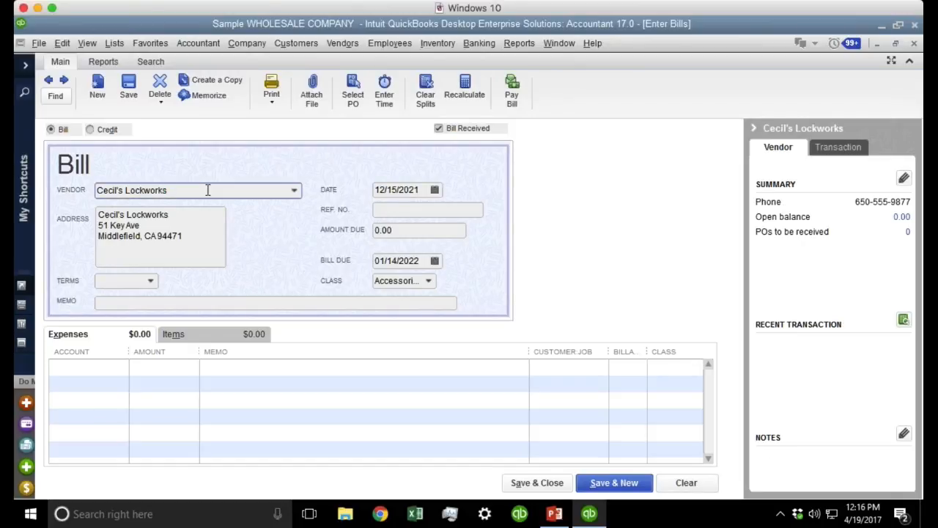
click(427, 280)
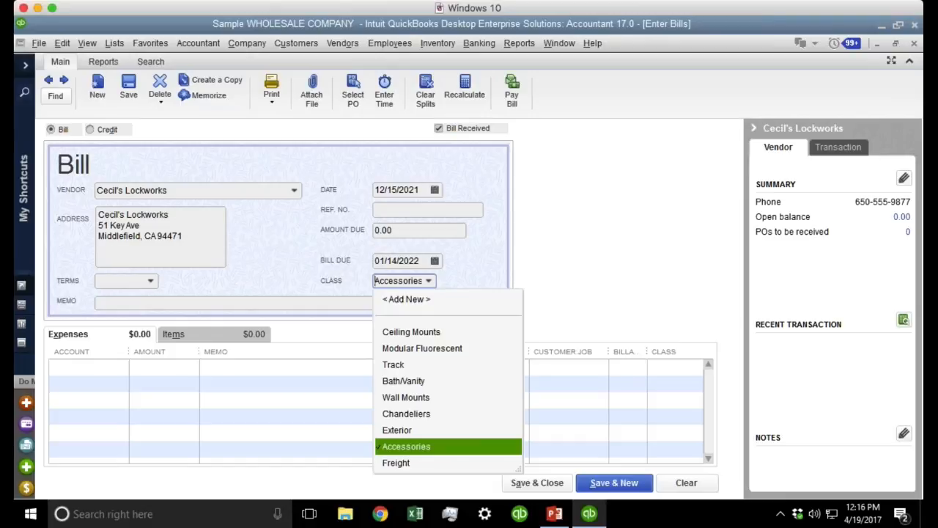
click(486, 287)
drag(375, 281, 479, 283)
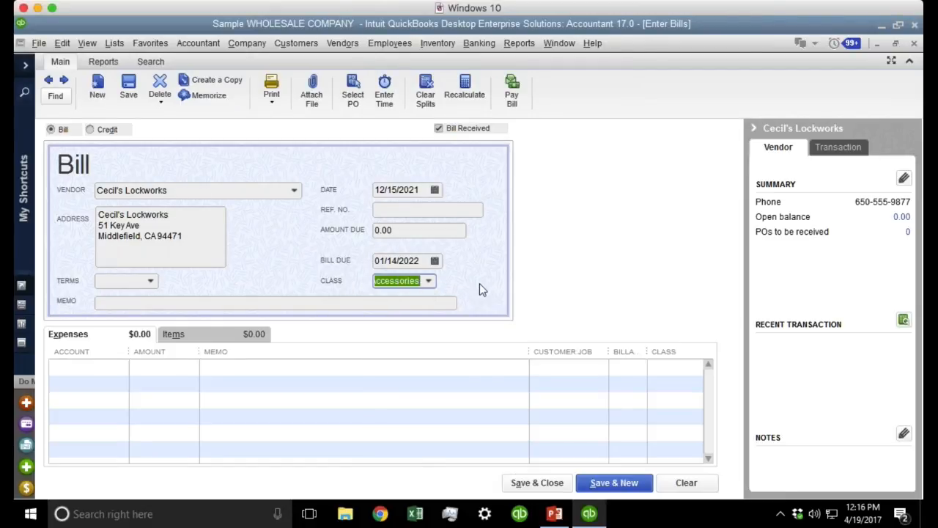
Charge the first expense line to Conferences and Seminars and widen the Account and Class columns.
click(70, 367)
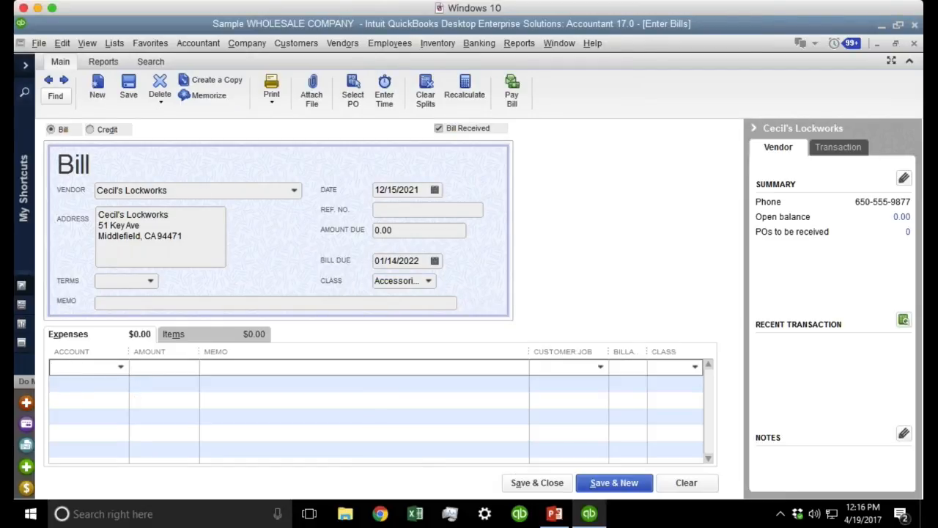
click(121, 368)
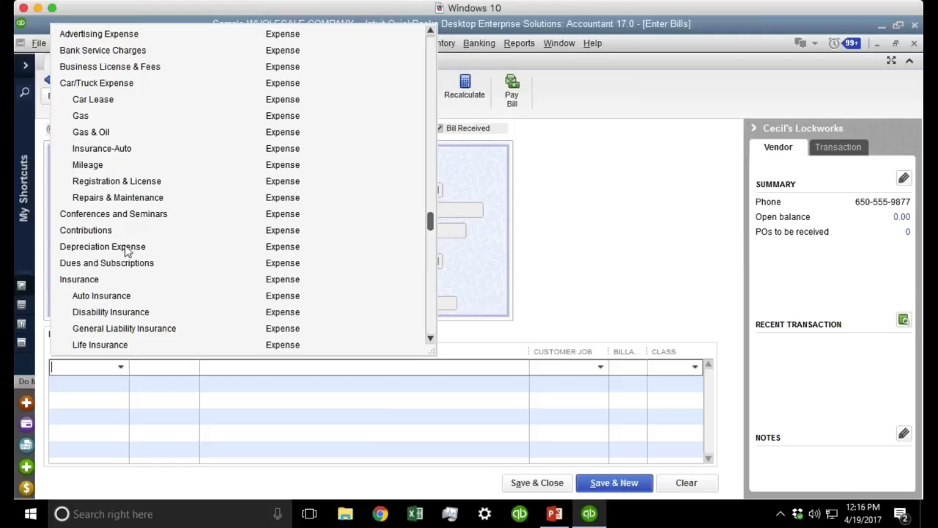
click(119, 214)
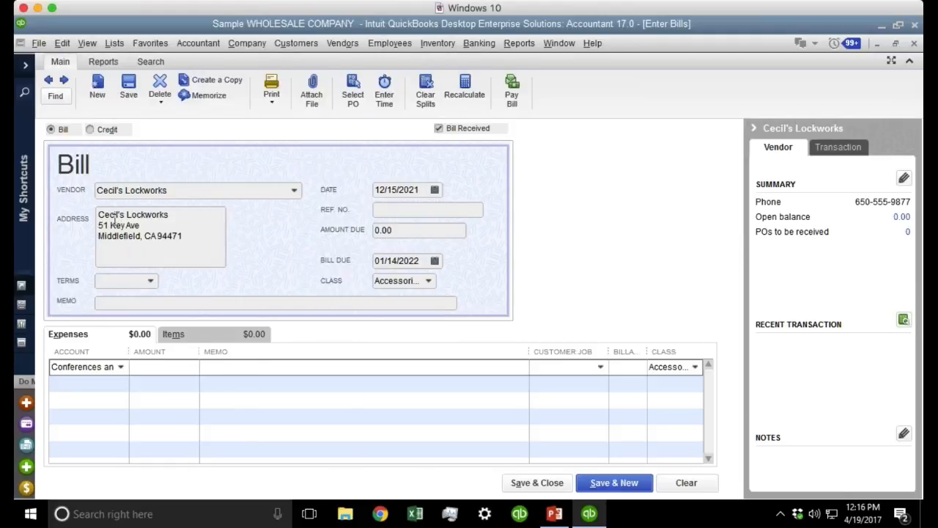
drag(130, 352, 182, 353)
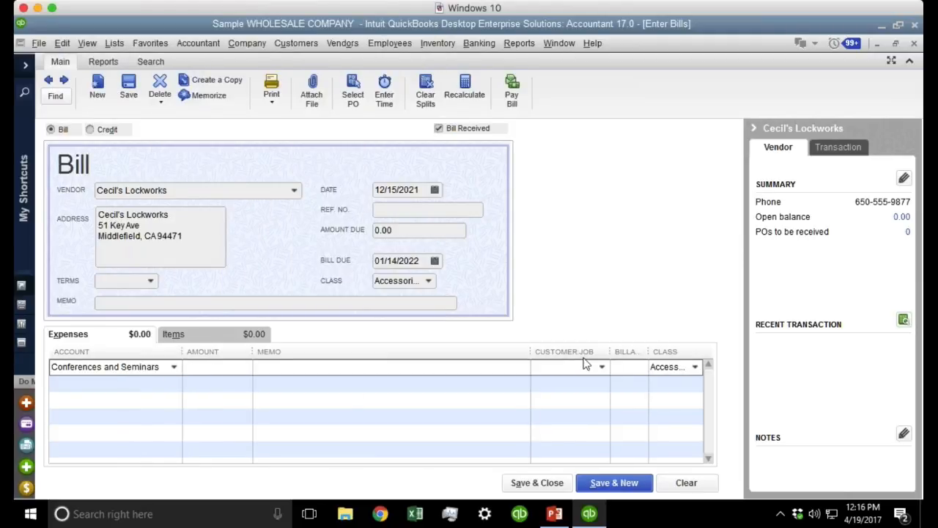
drag(531, 352, 417, 352)
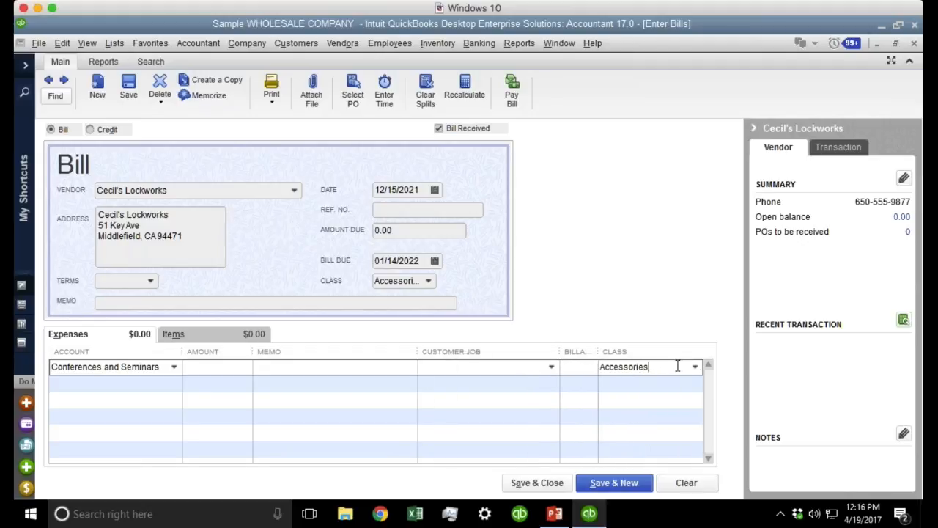
Set the first line's class to Chandeliers while keeping Accessories as the bill's class.
click(656, 367)
click(694, 368)
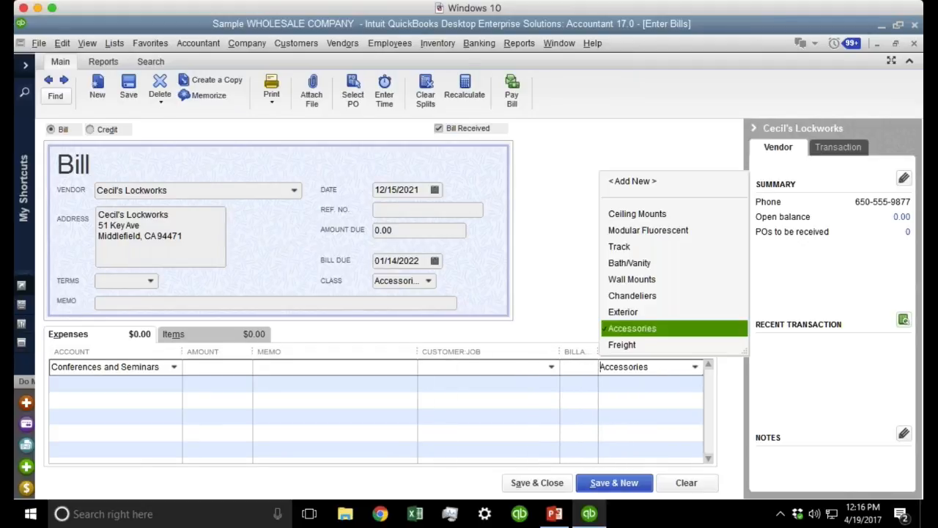
click(635, 295)
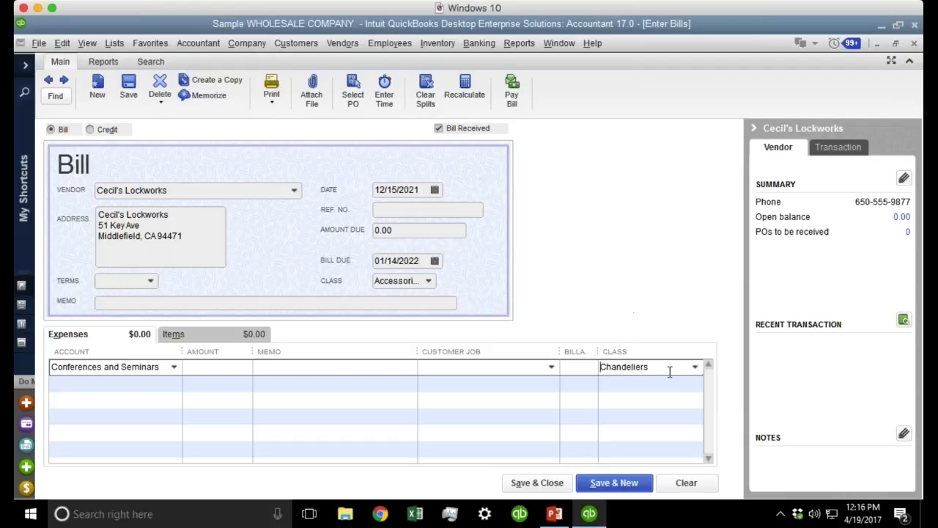
click(654, 370)
click(377, 281)
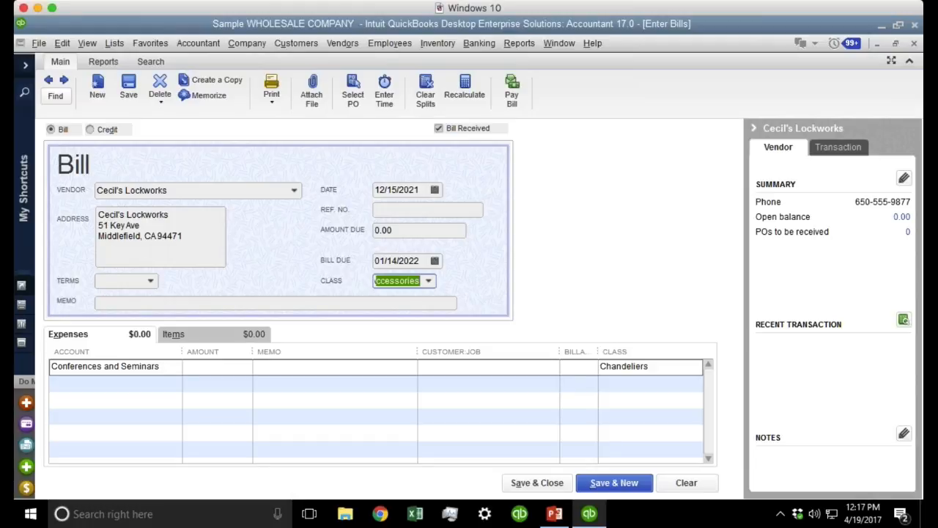
click(432, 279)
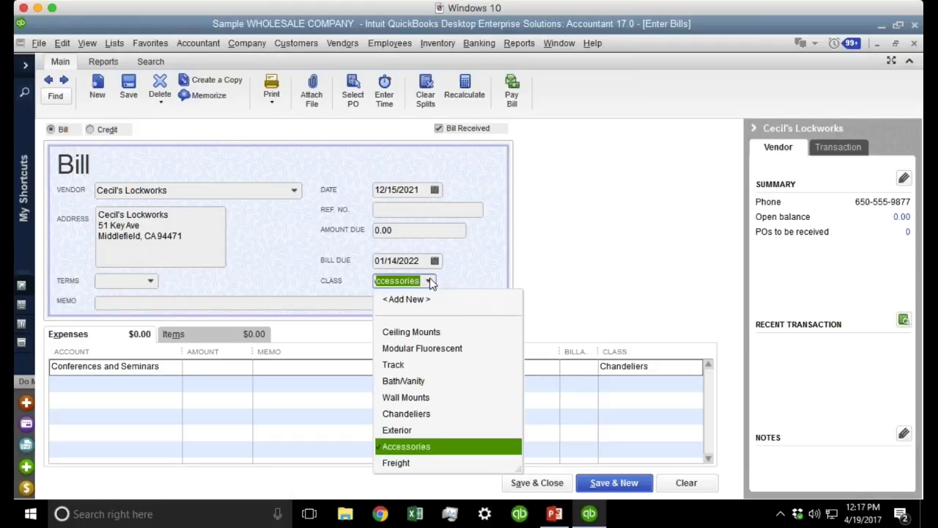
click(671, 364)
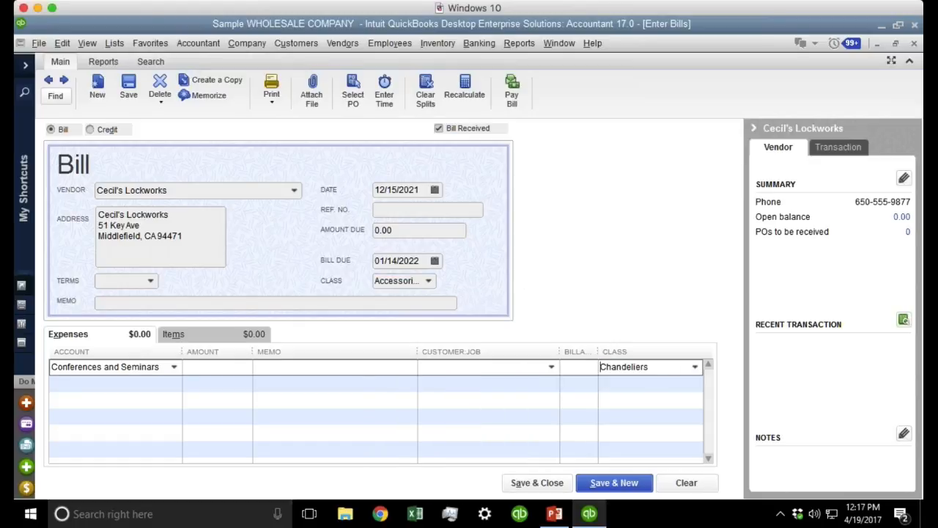
Fill expense lines with Life Insurance, Contributions, Auto Insurance, Life Insurance and Bank Service Charges.
click(173, 366)
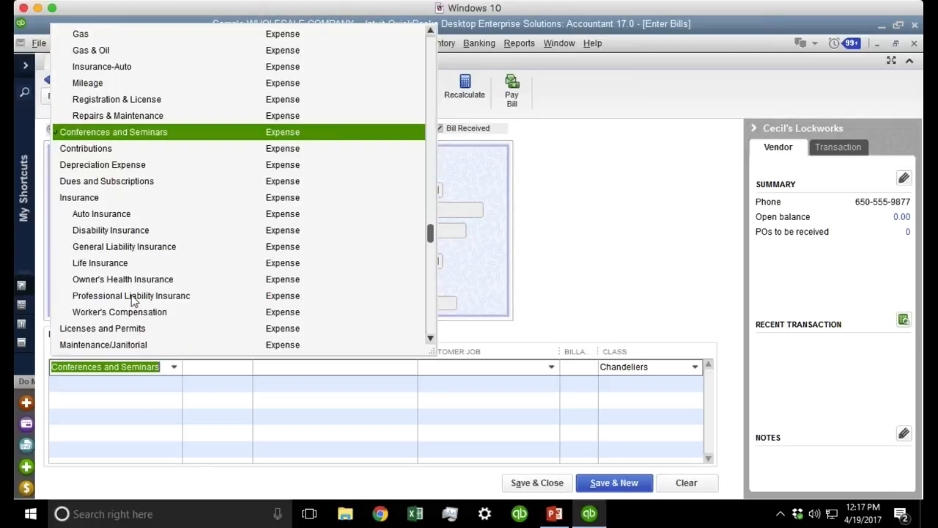
click(110, 263)
click(175, 383)
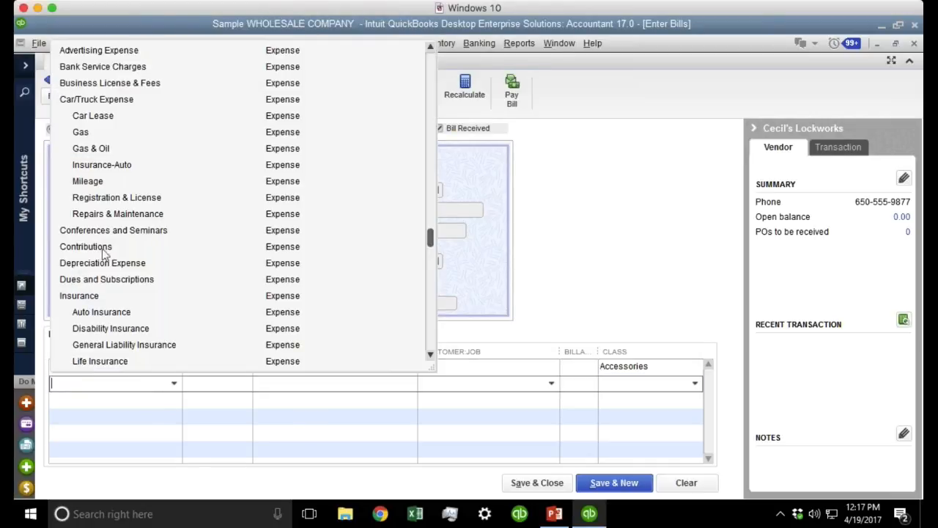
click(100, 246)
click(164, 398)
click(175, 399)
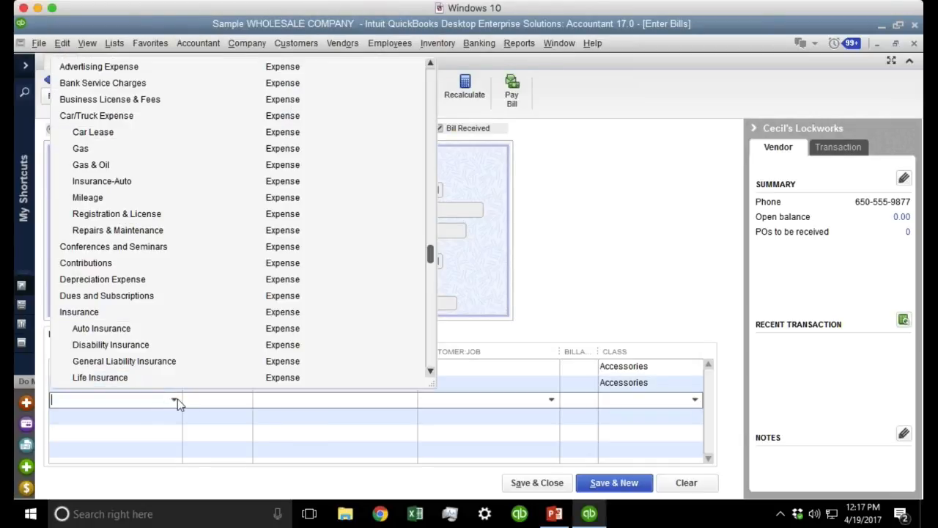
click(106, 324)
click(175, 417)
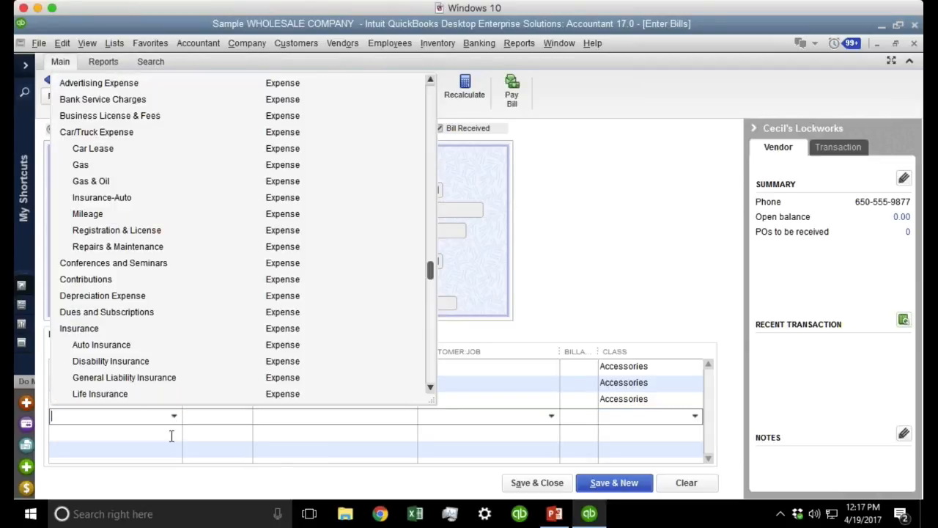
click(128, 394)
click(175, 434)
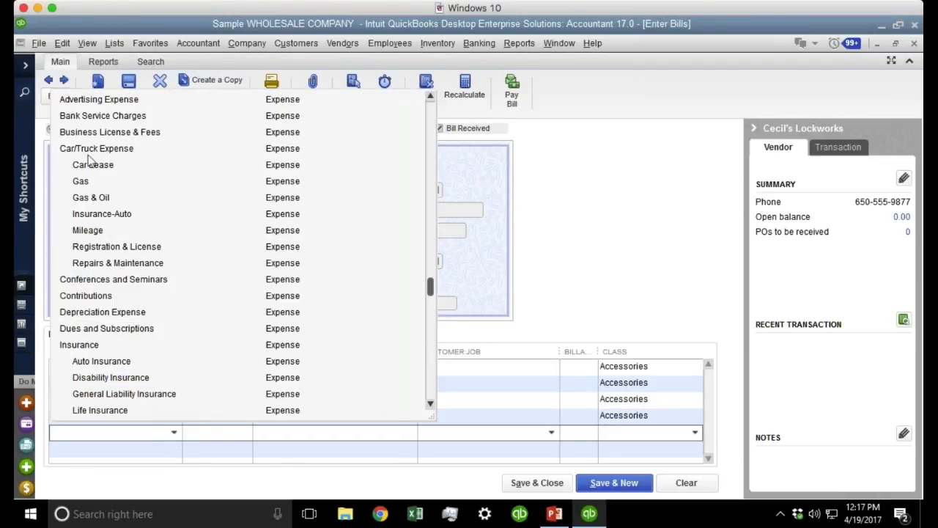
click(94, 118)
click(660, 382)
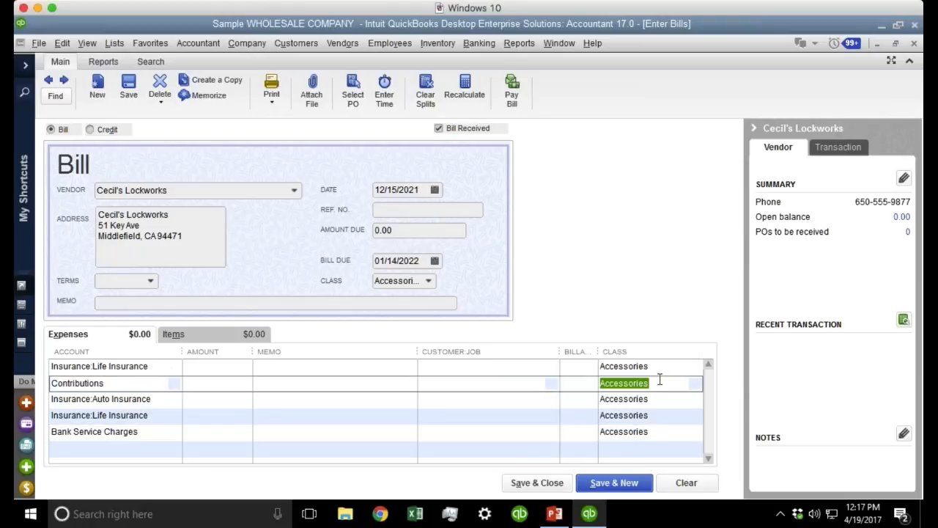
click(660, 398)
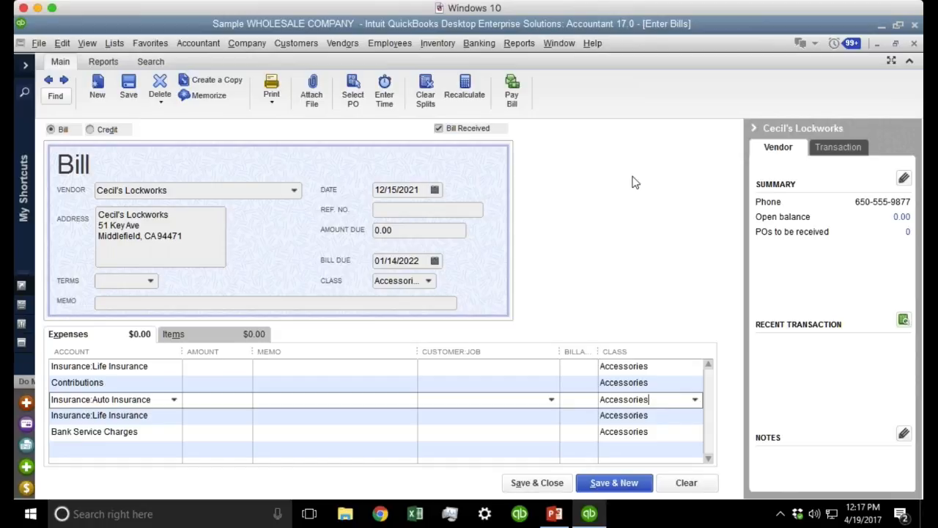
Close the Cecil's Lockworks bill without recording it.
click(914, 43)
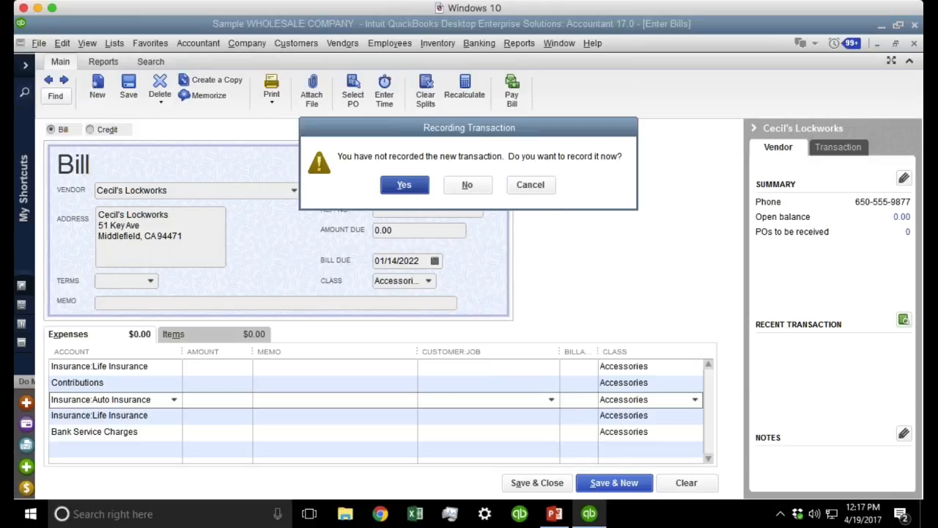
click(467, 186)
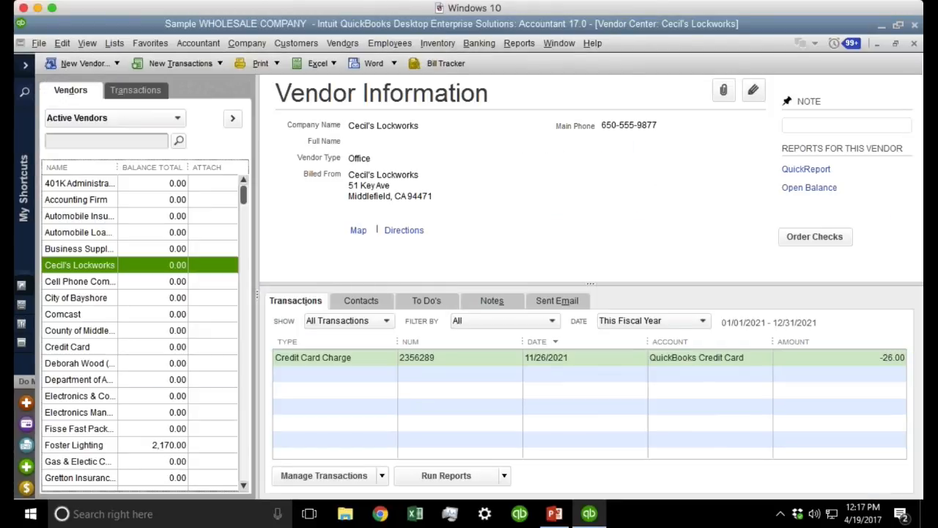
click(62, 43)
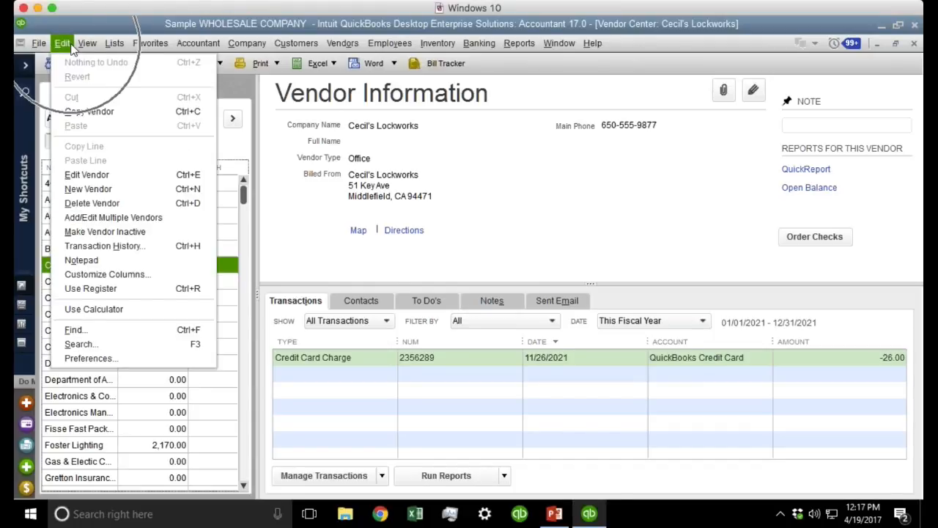
Turn on Automatically use discounts for bills, defaulting to the Early Payment Discounts account.
click(89, 357)
click(494, 83)
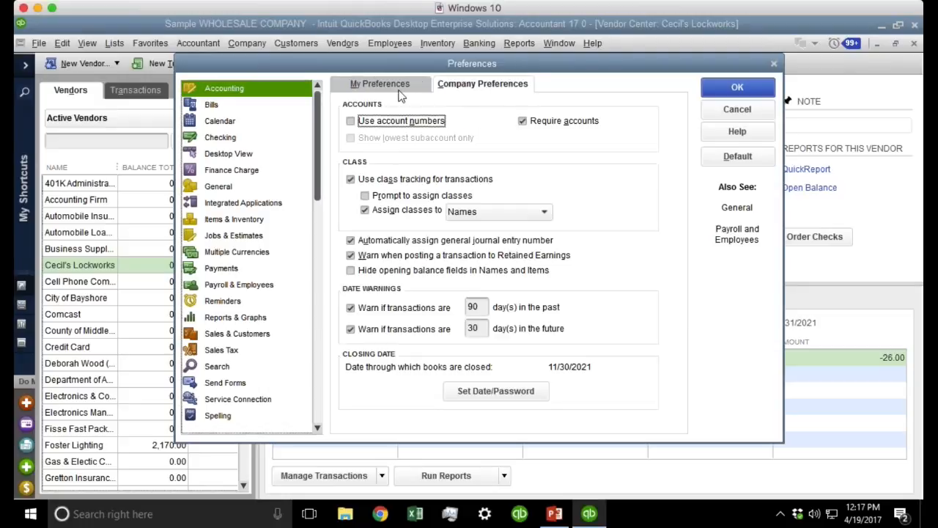
click(221, 107)
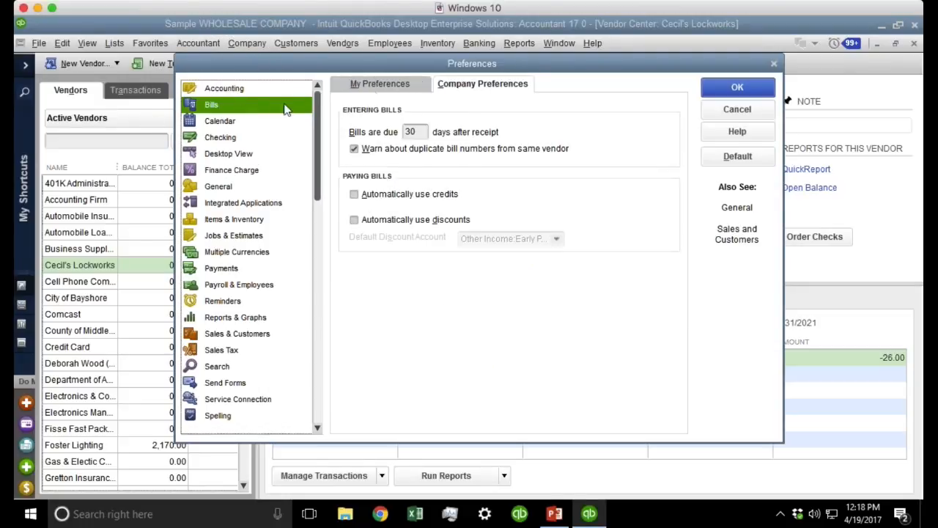
key(ctrl)
scroll(614, 249, down, 1)
click(408, 220)
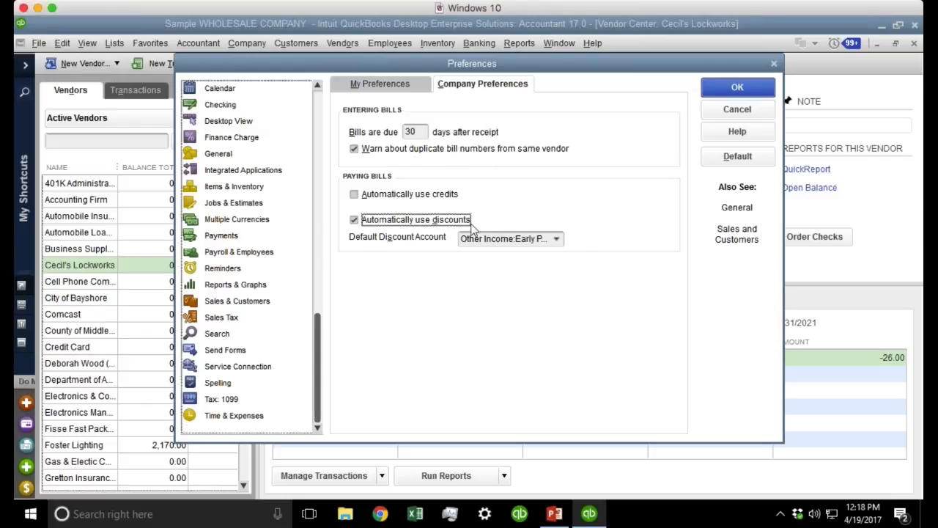
click(558, 240)
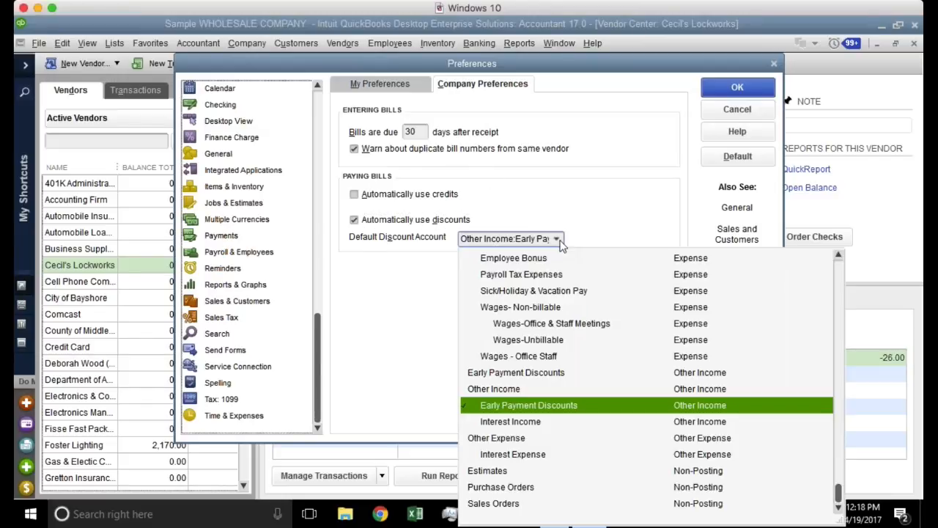
click(750, 95)
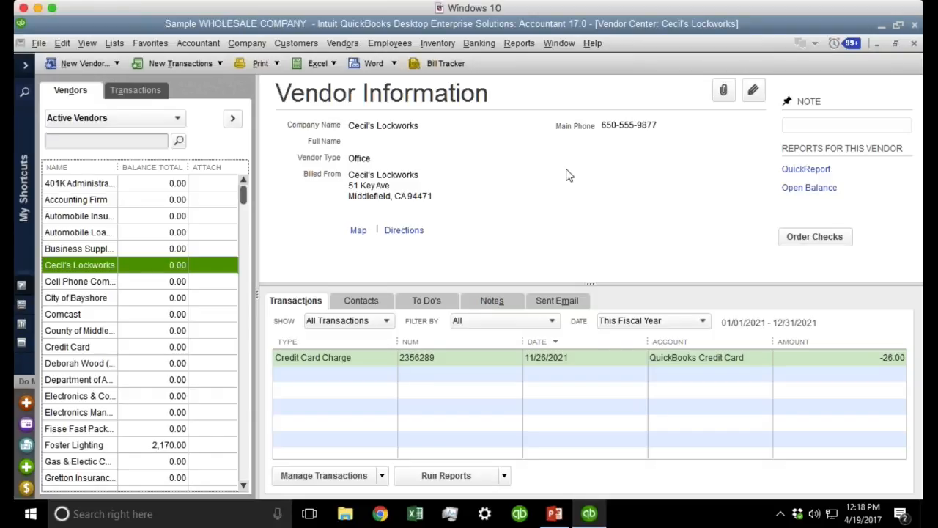
Open a new maximized invoice with the Walker Properties job as customer.
key(Escape)
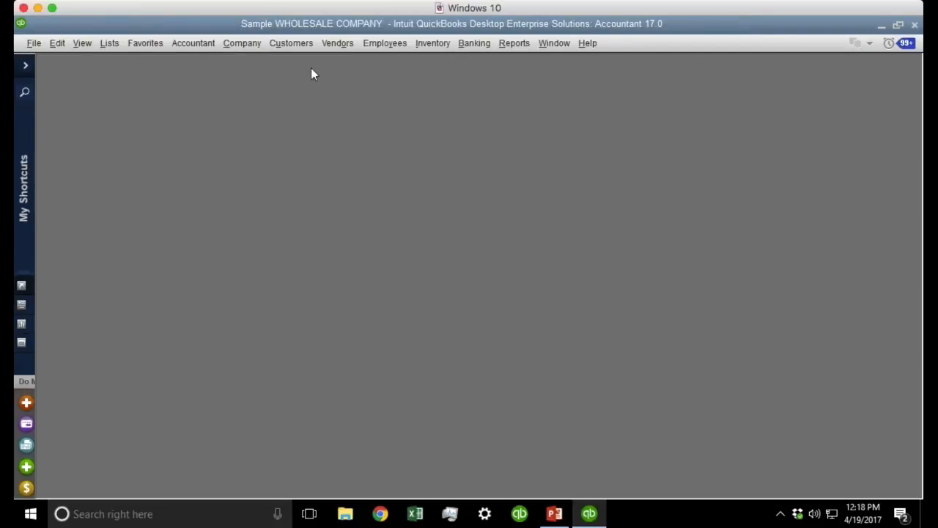
click(297, 42)
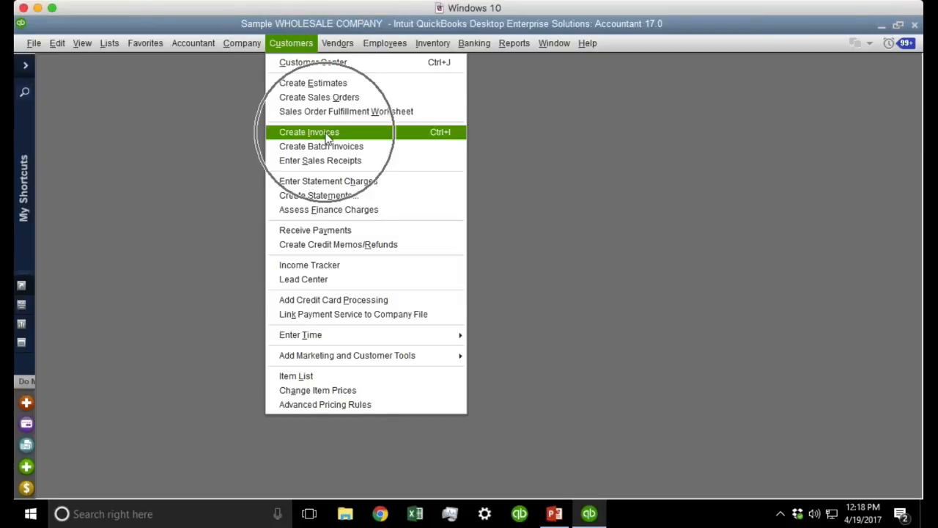
click(327, 136)
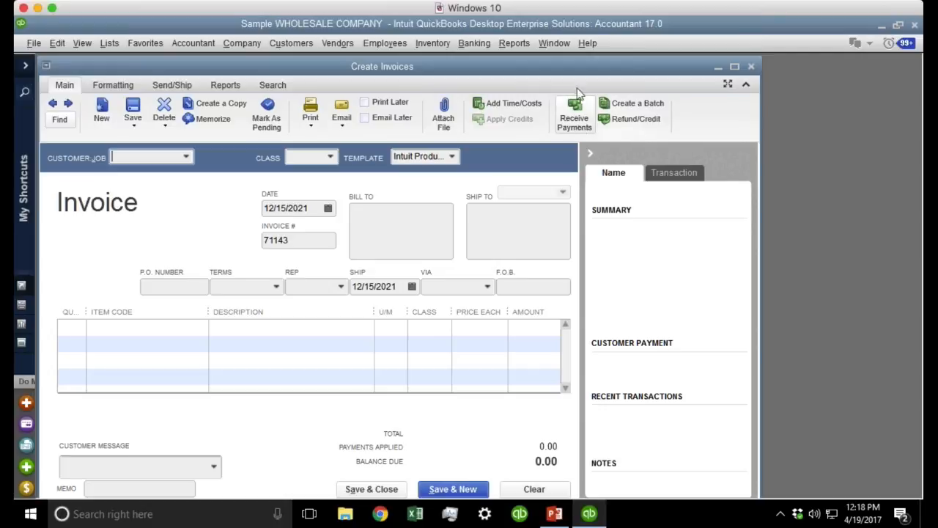
double_click(476, 64)
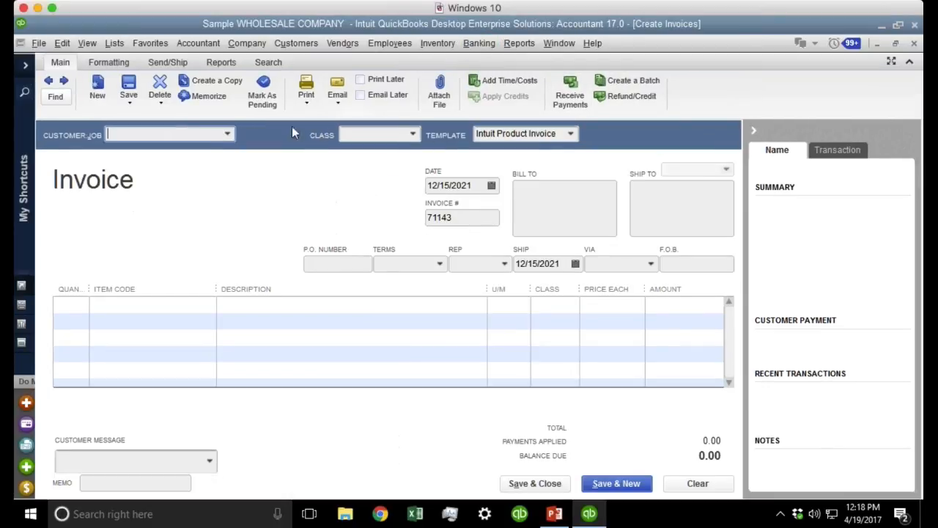
click(227, 133)
click(170, 284)
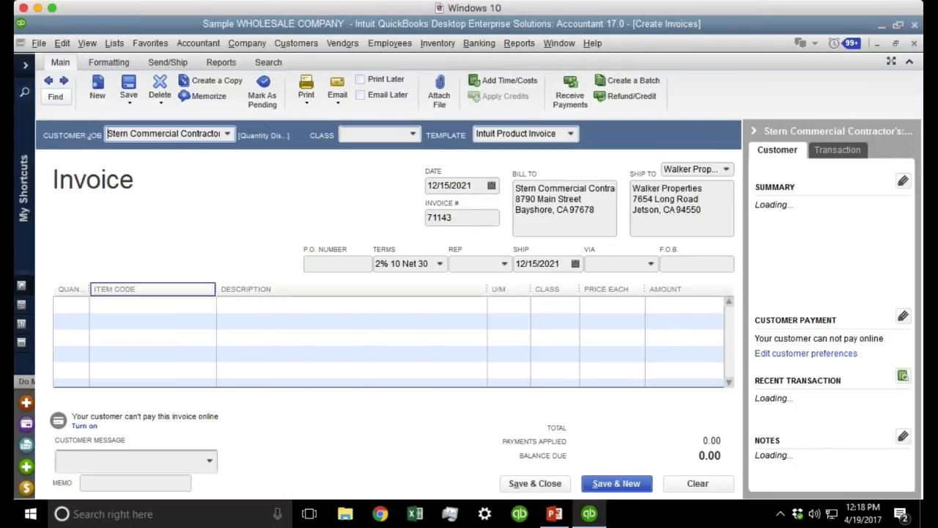
Add item 5030-04-02 on the first line at a price of 5,000.00.
click(207, 305)
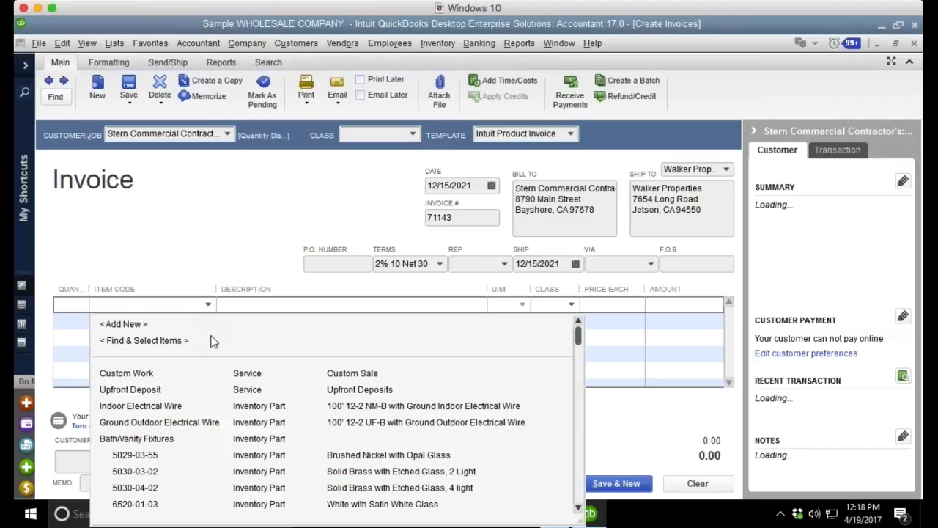
click(135, 488)
click(587, 308)
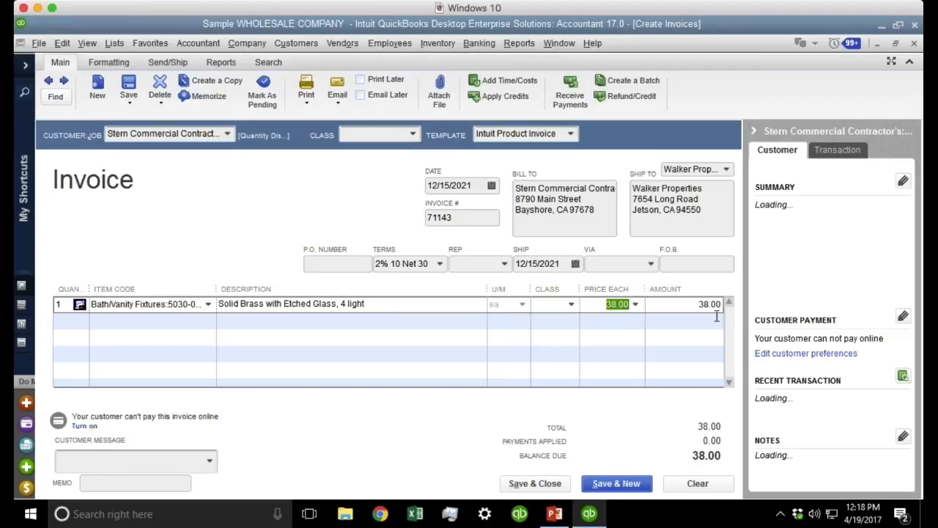
text(5000)
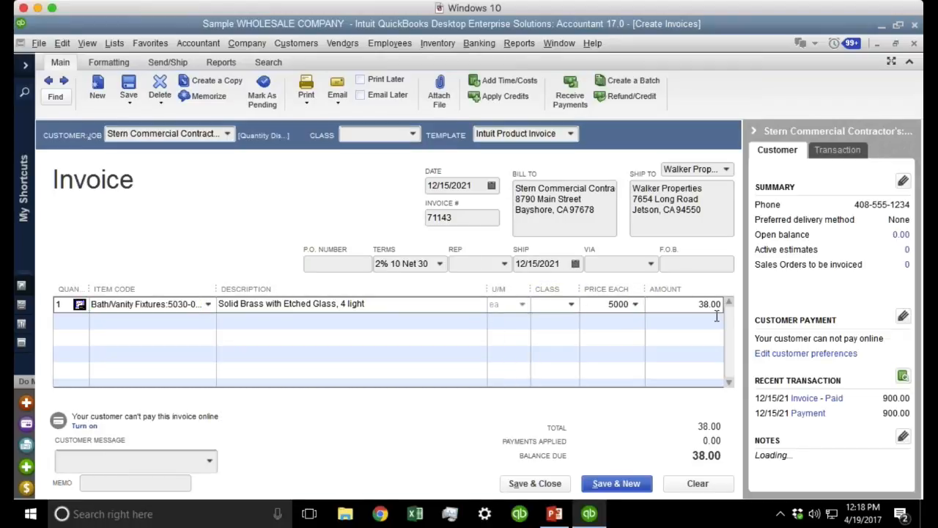
key(Tab)
key(Tab)
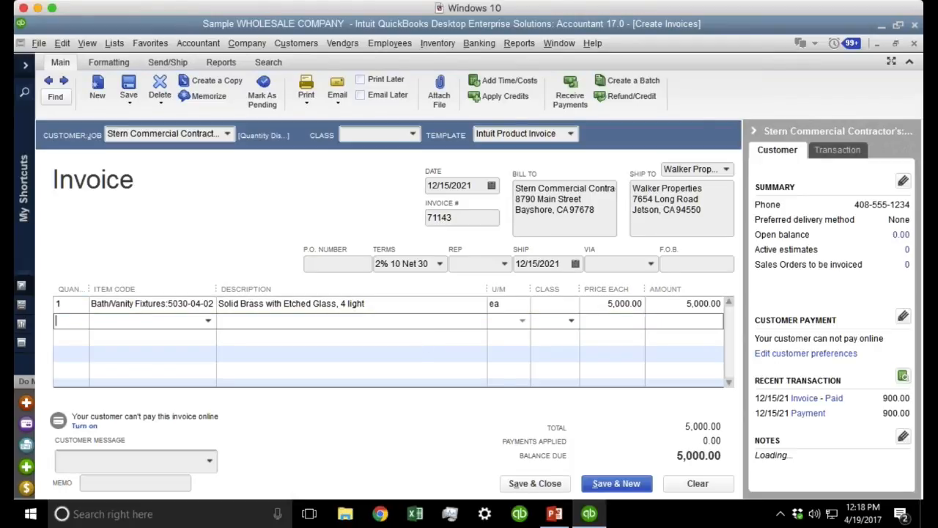
click(438, 264)
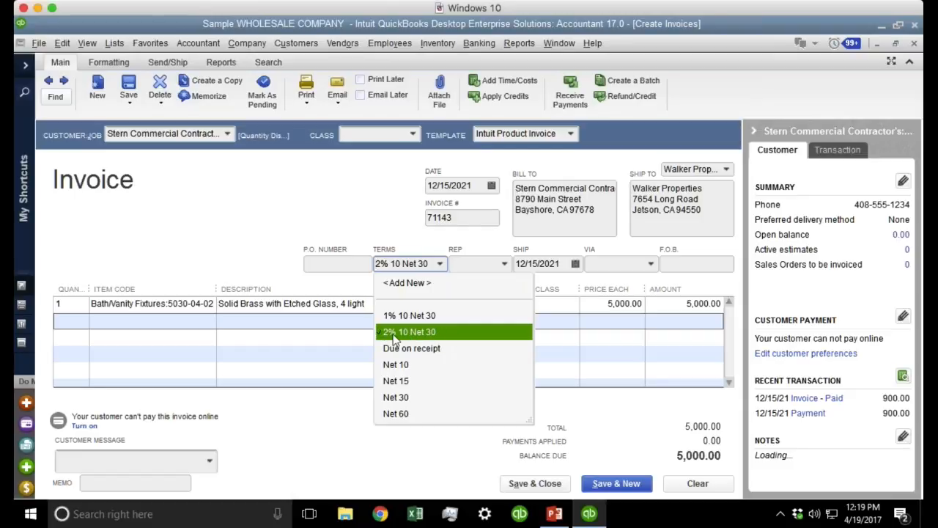
Start a new payment term due net 30 days with a 3% discount within 5 days.
click(416, 286)
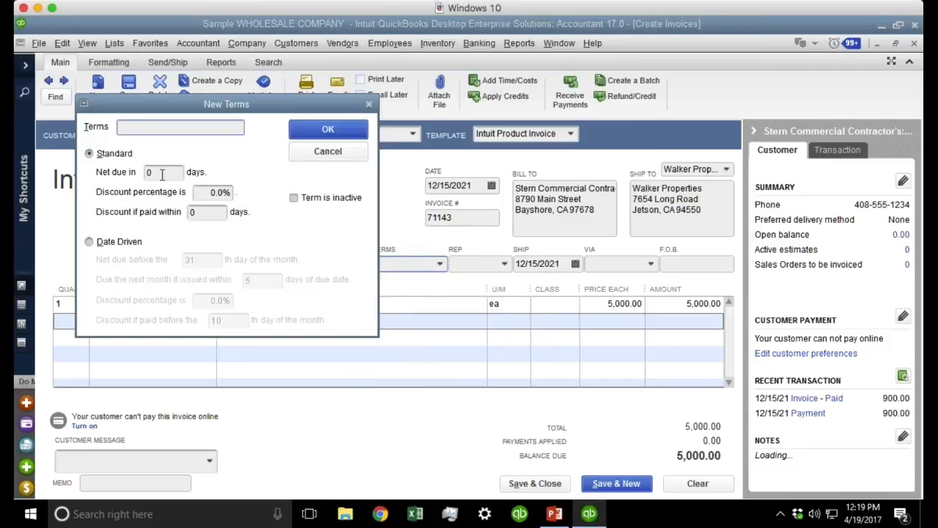
text(3%)
key(Tab)
key(Tab)
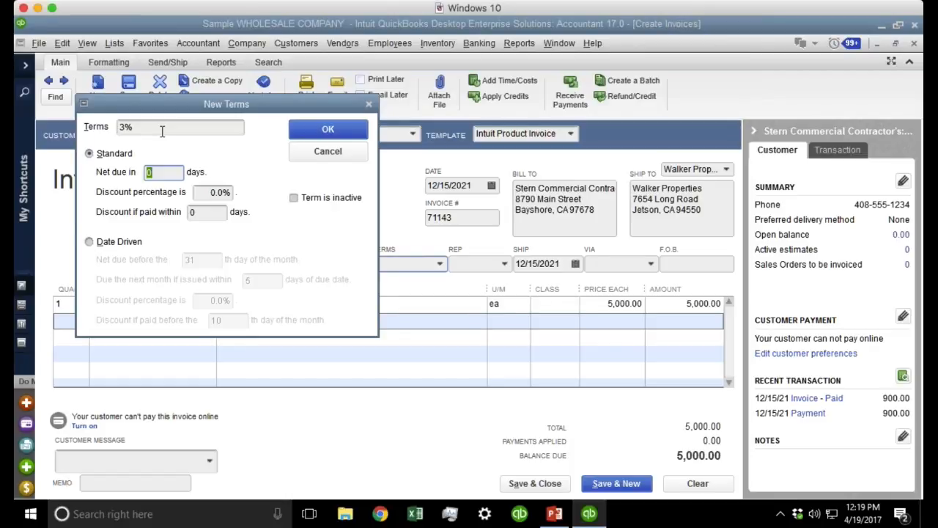
text(30)
drag(157, 172, 112, 168)
click(204, 213)
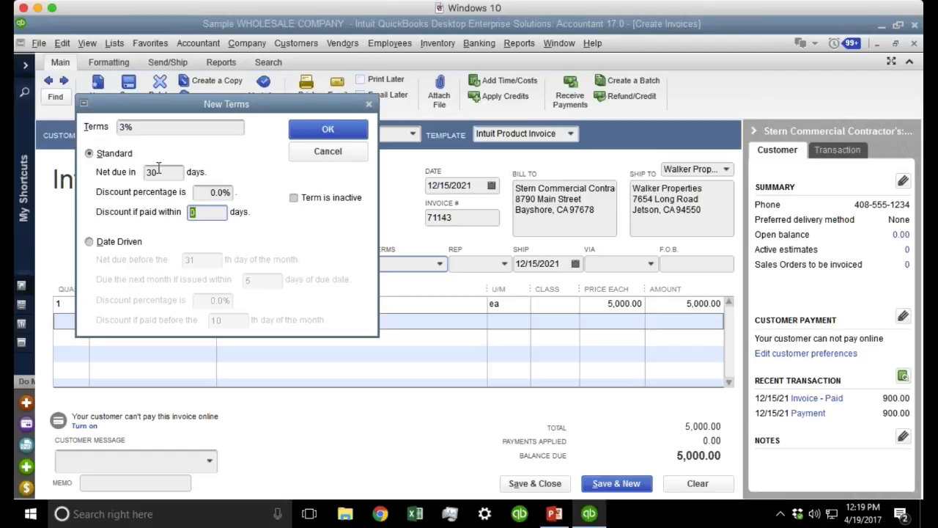
text(5)
click(196, 192)
text(3)
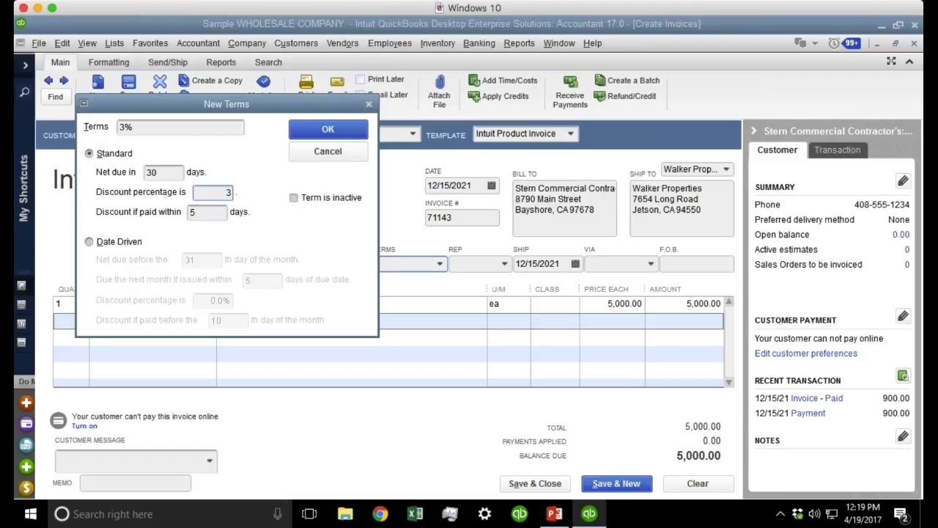
key(Tab)
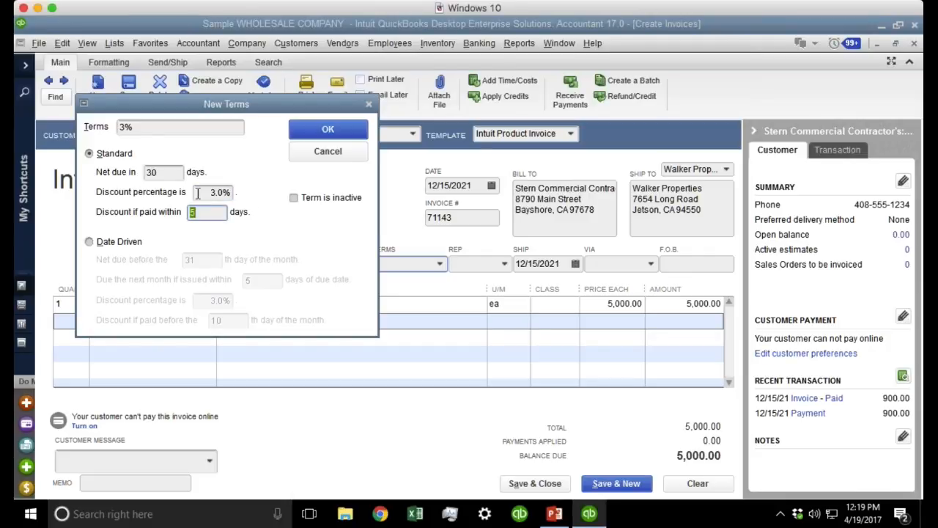
click(150, 171)
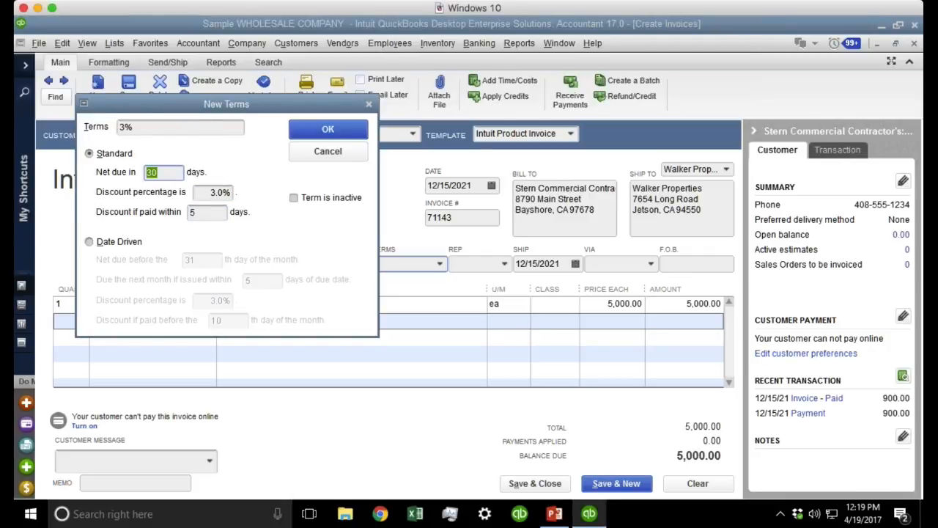
click(206, 212)
click(209, 193)
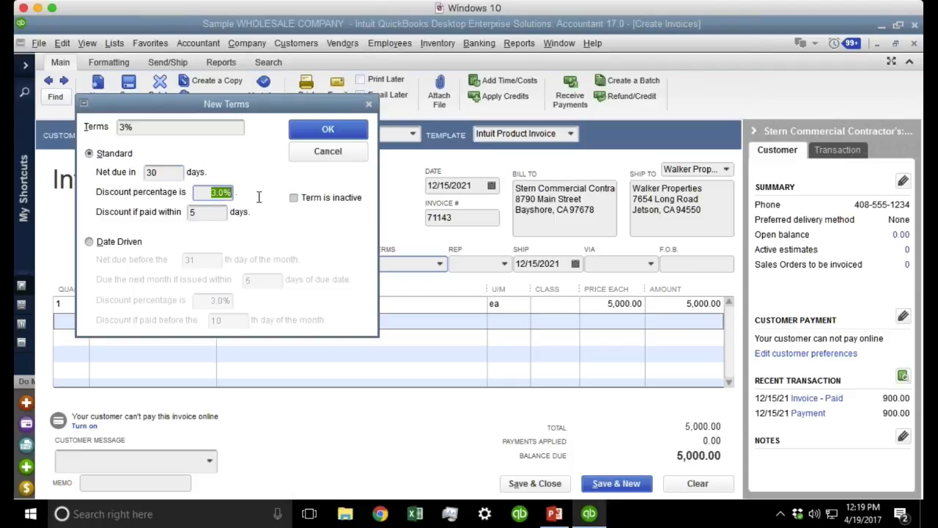
Name the term '3% 5 Days (30 Net)' and save it onto the invoice.
click(154, 128)
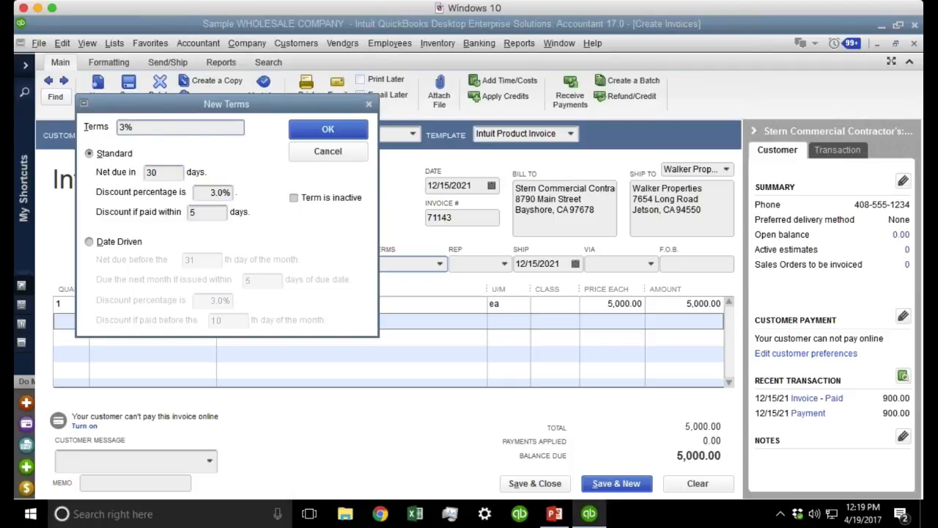
text(5 Days)
text((30 Net))
drag(197, 128, 118, 126)
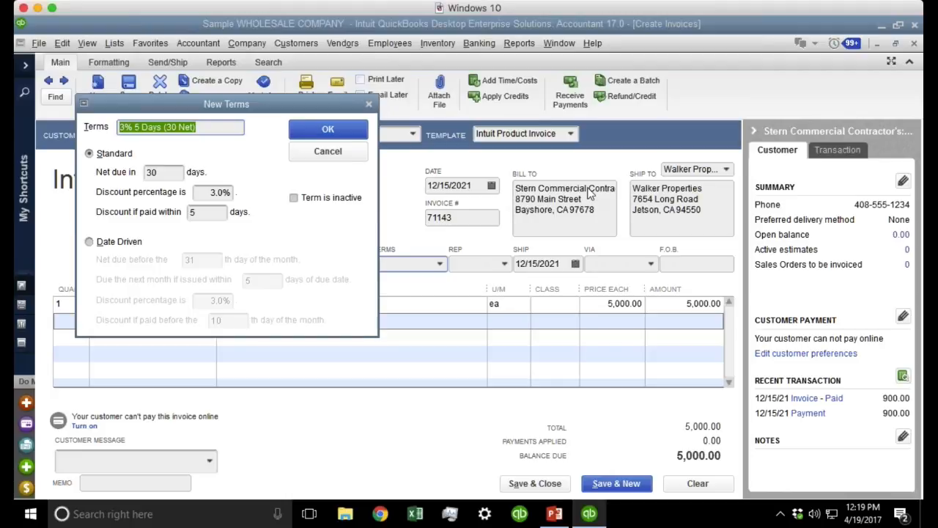
click(124, 129)
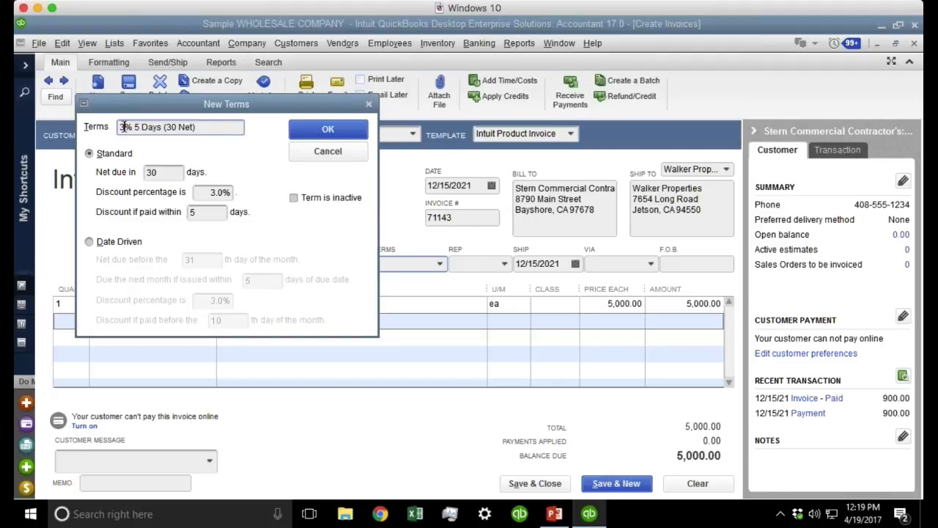
drag(119, 128, 195, 128)
click(328, 129)
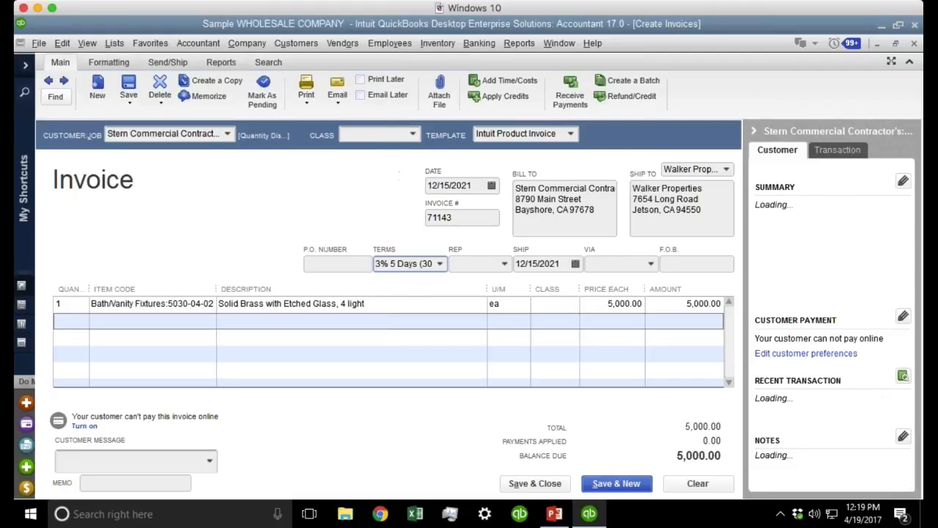
Change the invoice date to 12/12/2021 using the calendar.
click(489, 188)
click(491, 188)
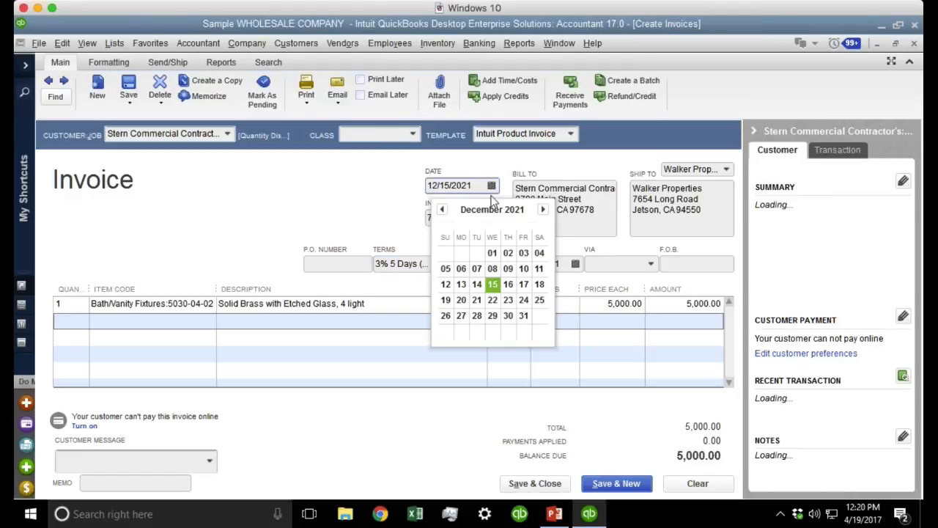
click(444, 280)
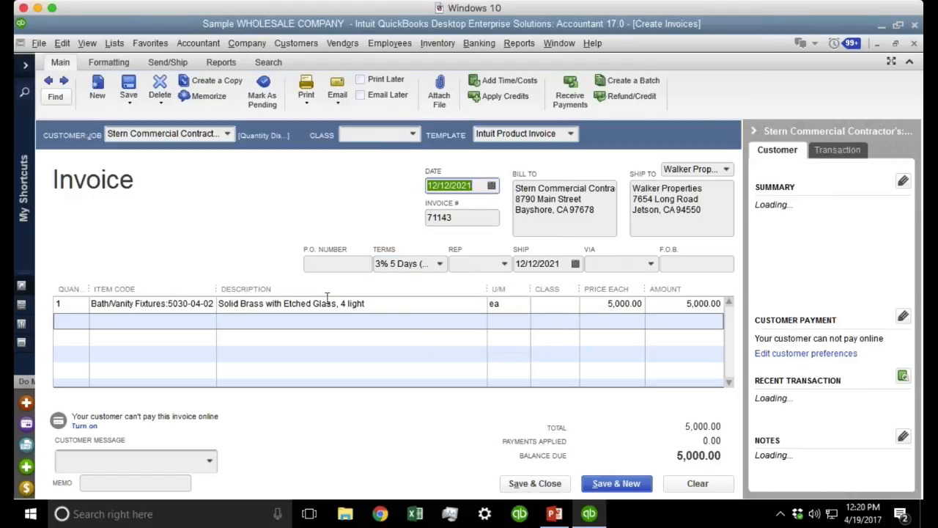
click(419, 348)
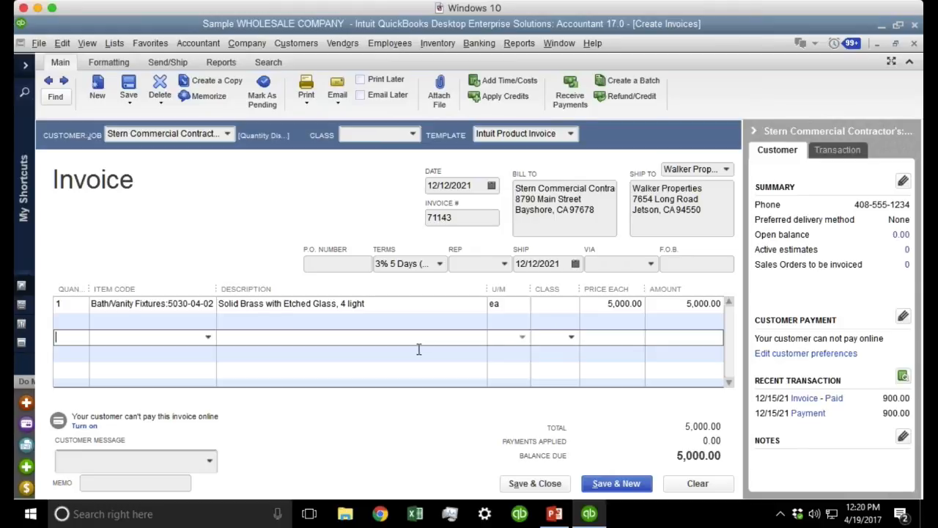
click(478, 185)
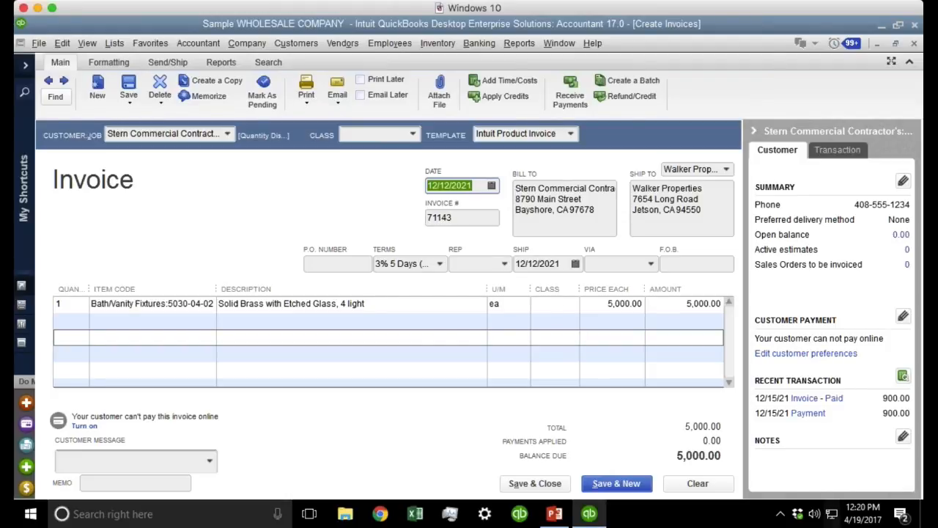
Save invoice 71143 and bring up the Customers menu.
click(128, 88)
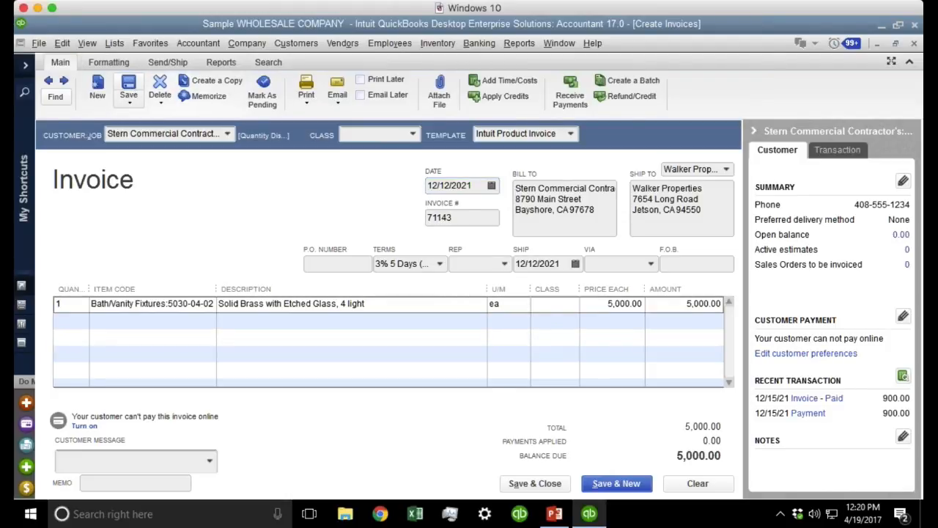
key(ctrl)
key(ctrl)
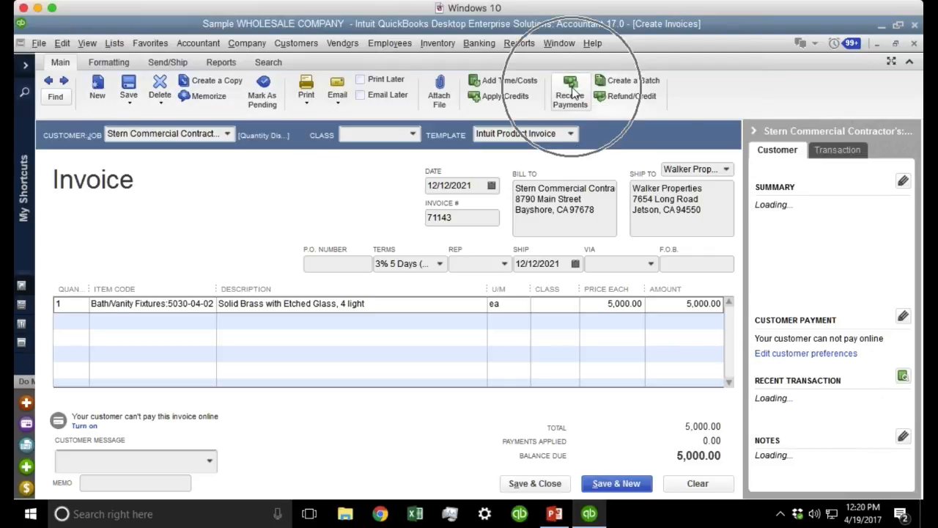
key(ctrl)
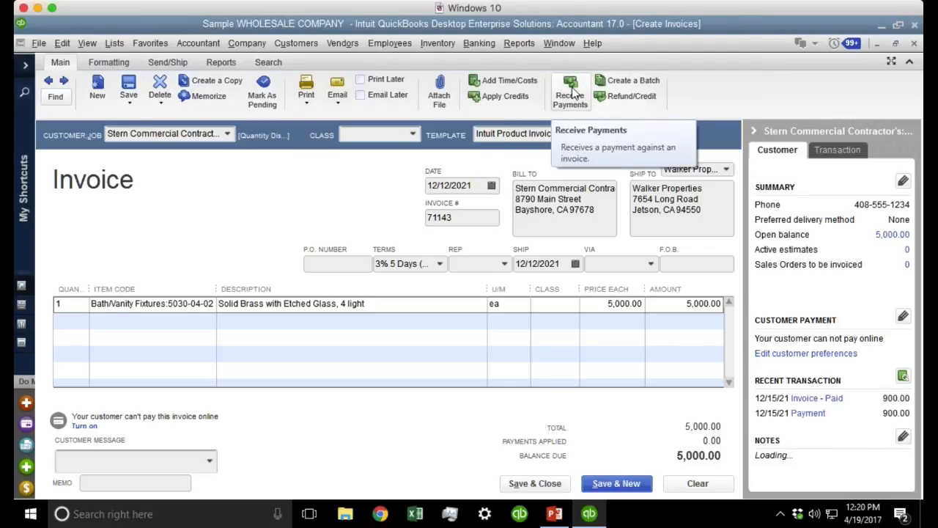
click(314, 44)
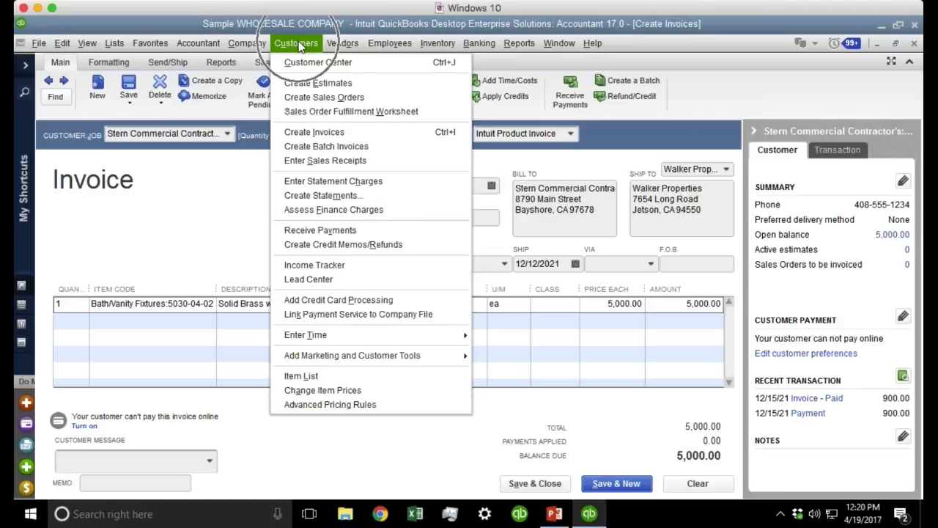
key(ctrl)
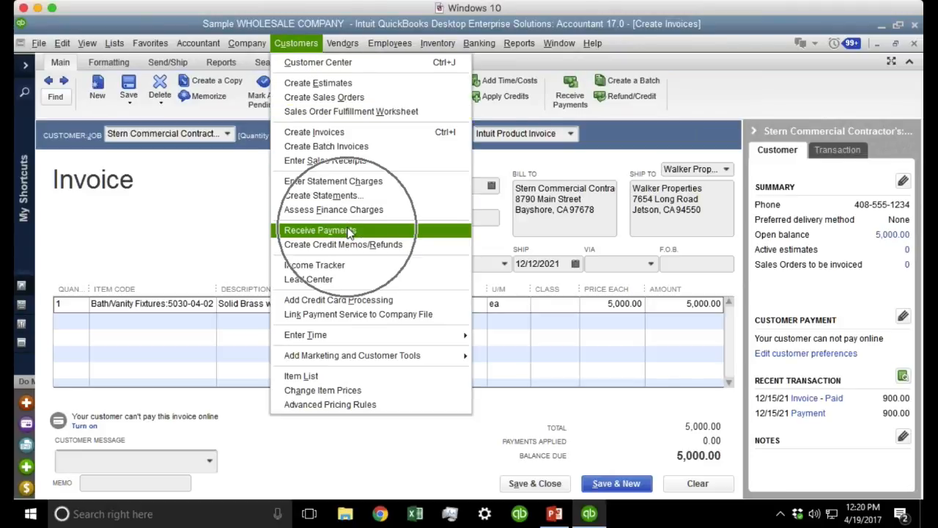
Open Receive Payments so a 5,000.00 payment is applied to invoice 71143.
click(349, 231)
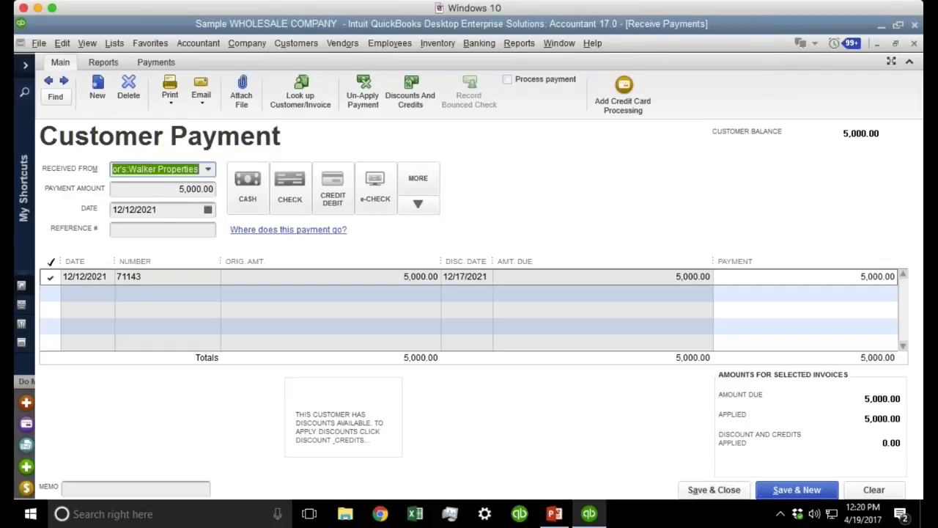
key(ctrl)
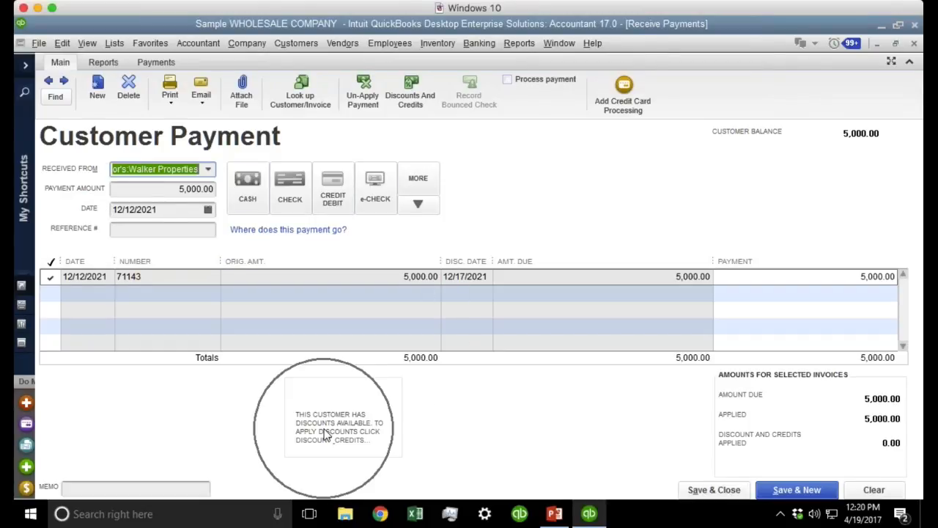
key(ctrl)
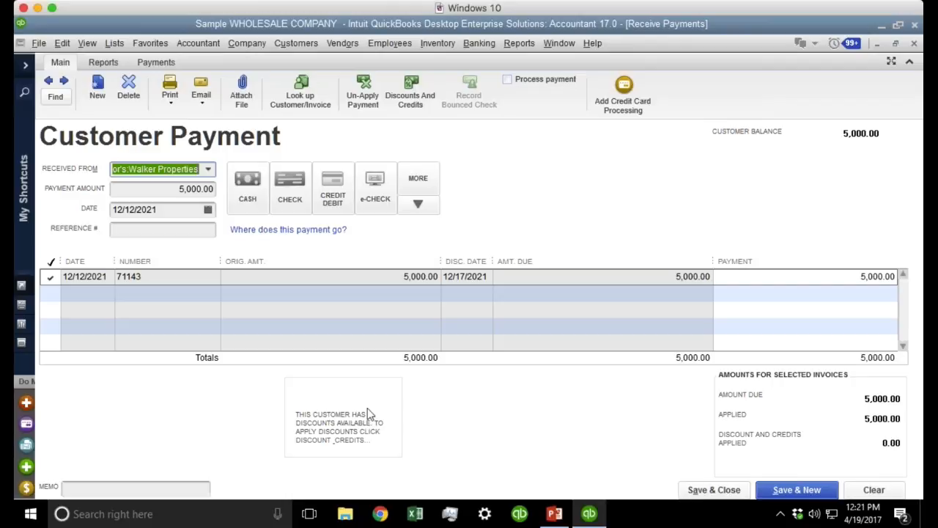
Review the Discounts And Credits window for invoice 71143 and cancel it.
click(413, 101)
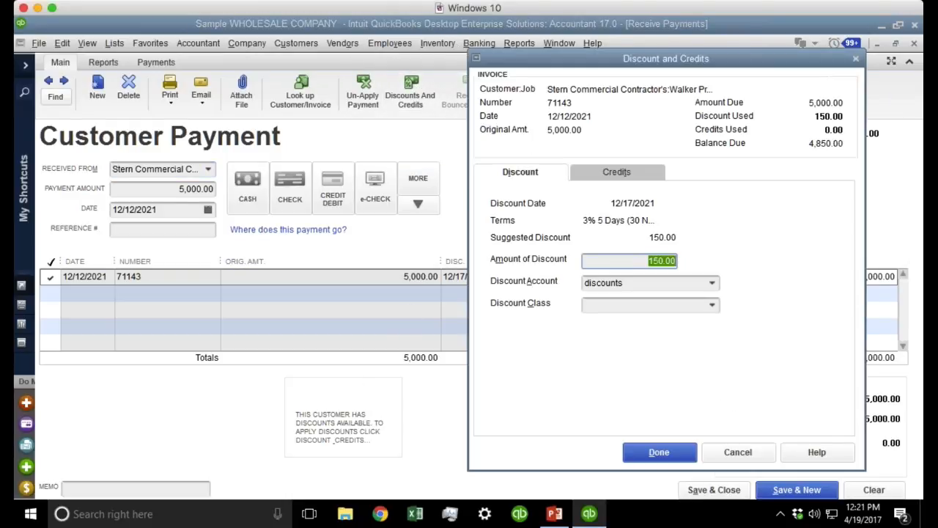
click(523, 176)
click(664, 248)
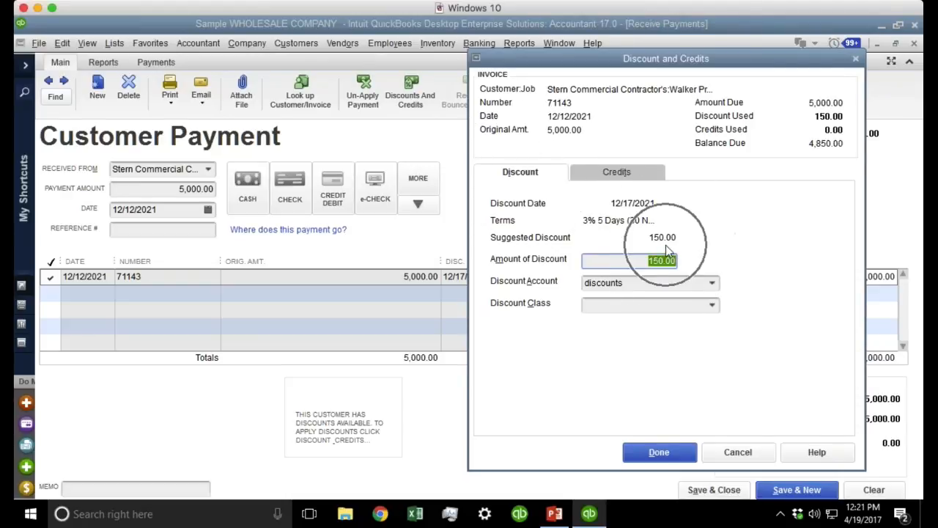
click(629, 207)
click(629, 207)
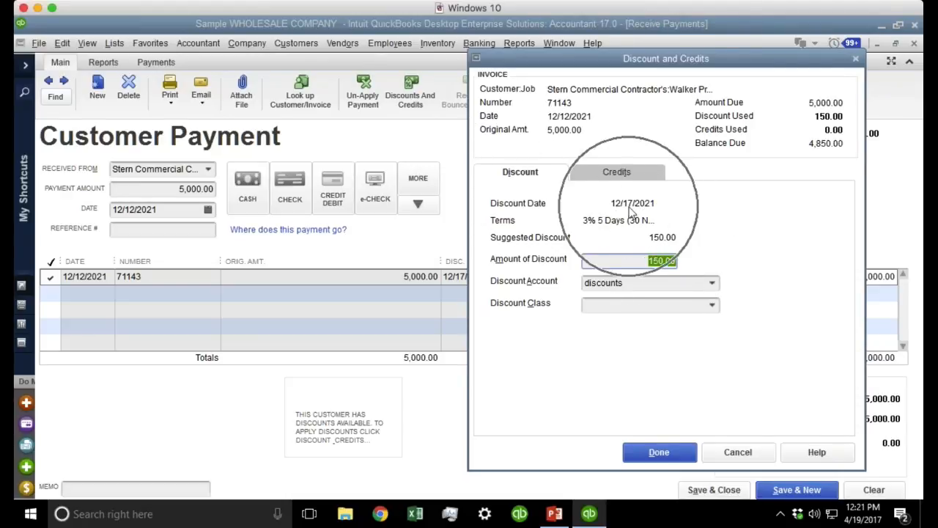
click(629, 206)
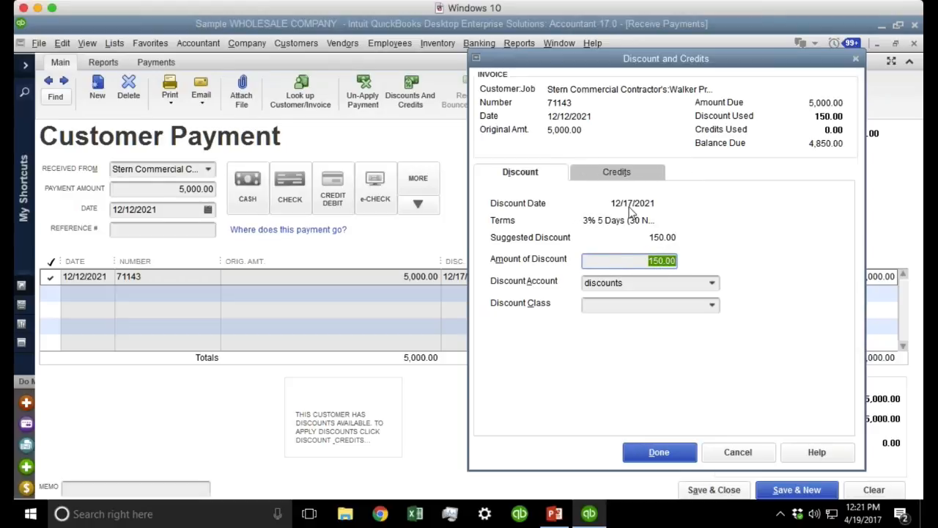
click(568, 118)
click(626, 205)
click(626, 204)
click(661, 260)
click(738, 452)
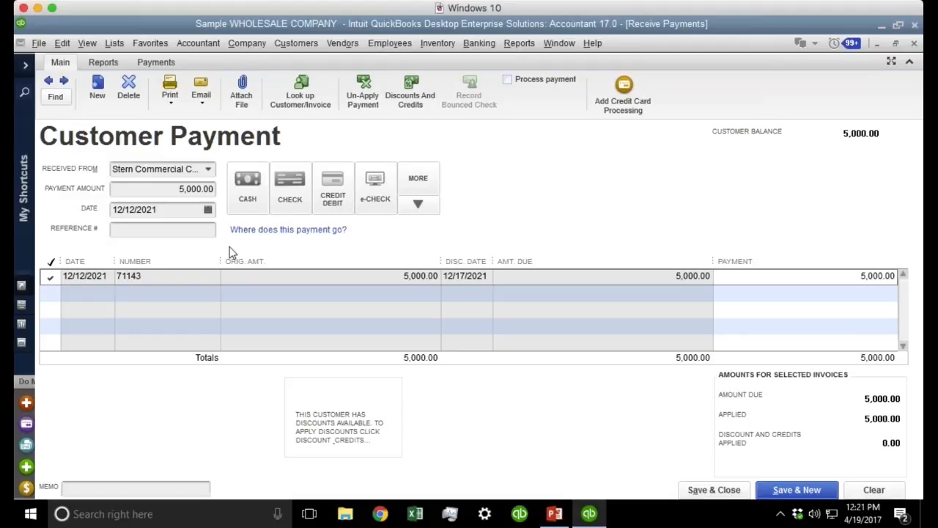
Redate the payment to 12/18/2021 and confirm the suggested discount is now 0.00.
click(162, 208)
click(209, 210)
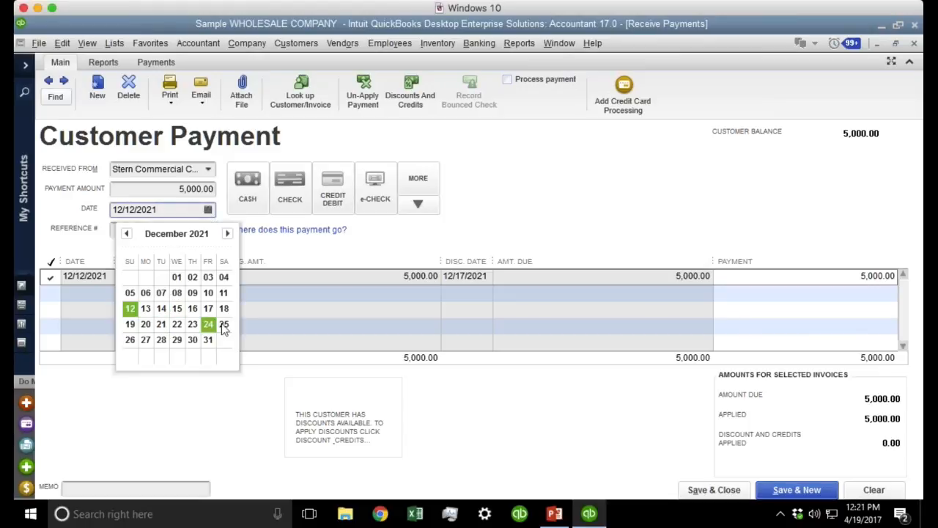
click(224, 309)
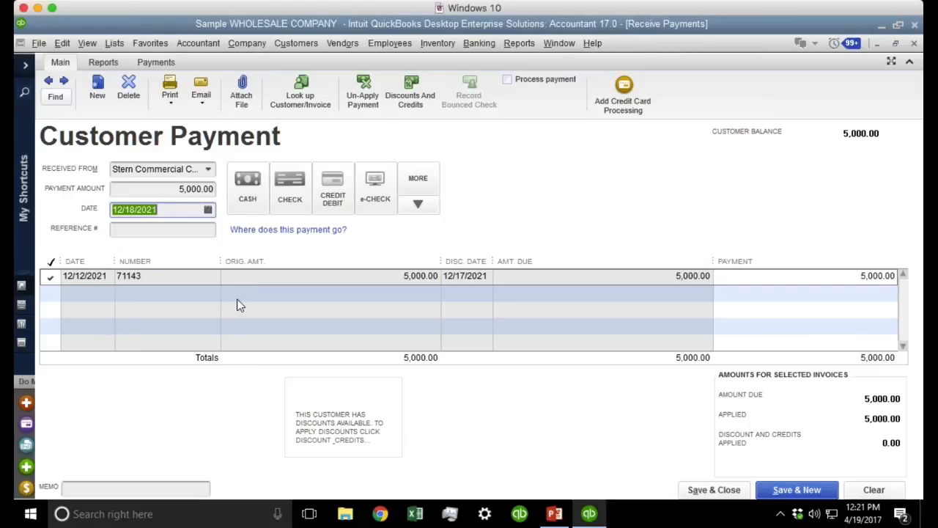
click(410, 91)
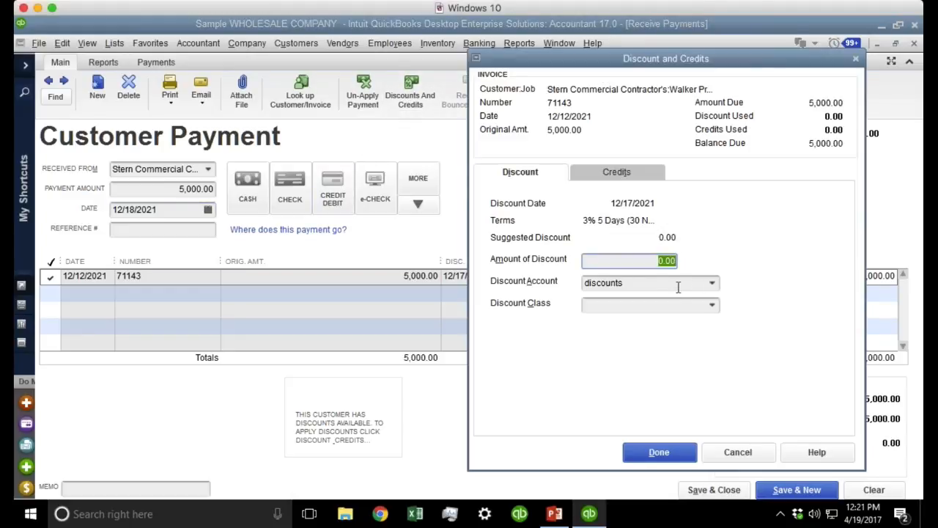
key(ctrl)
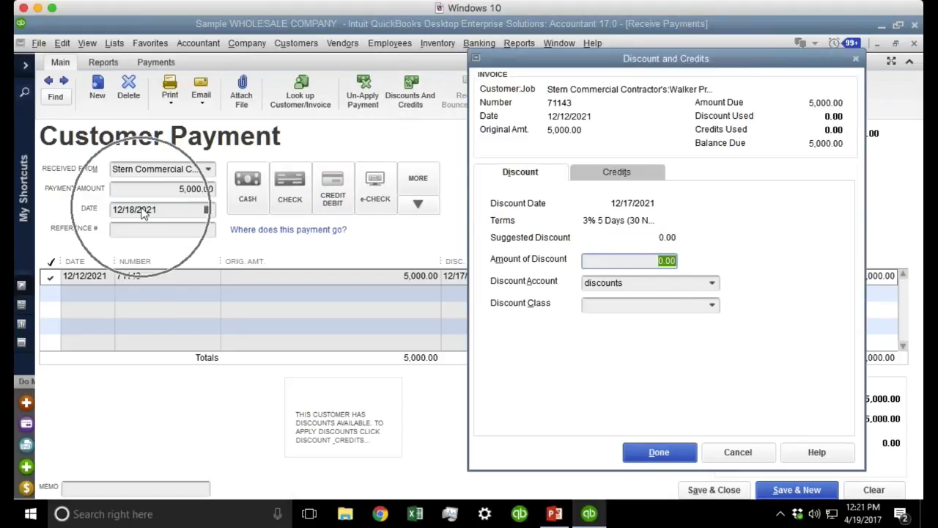
key(ctrl)
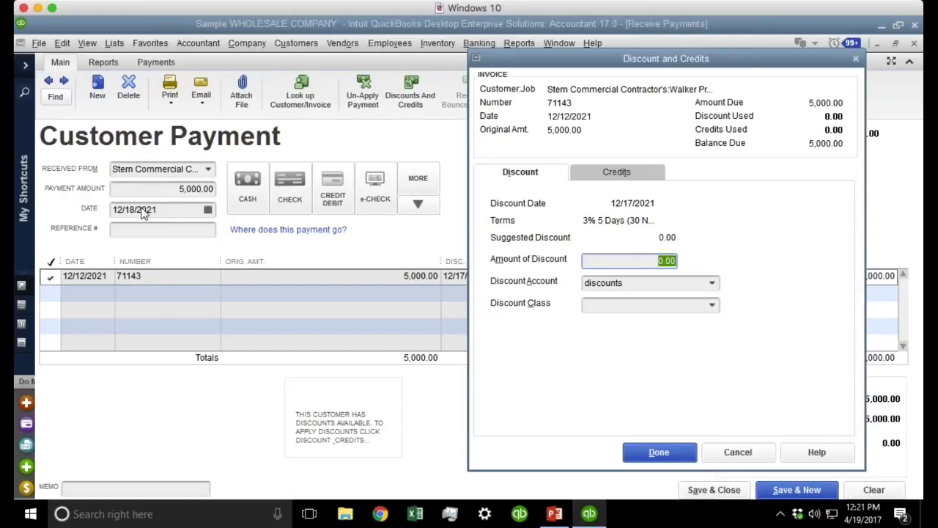
key(ctrl)
key(ctrl)
click(736, 452)
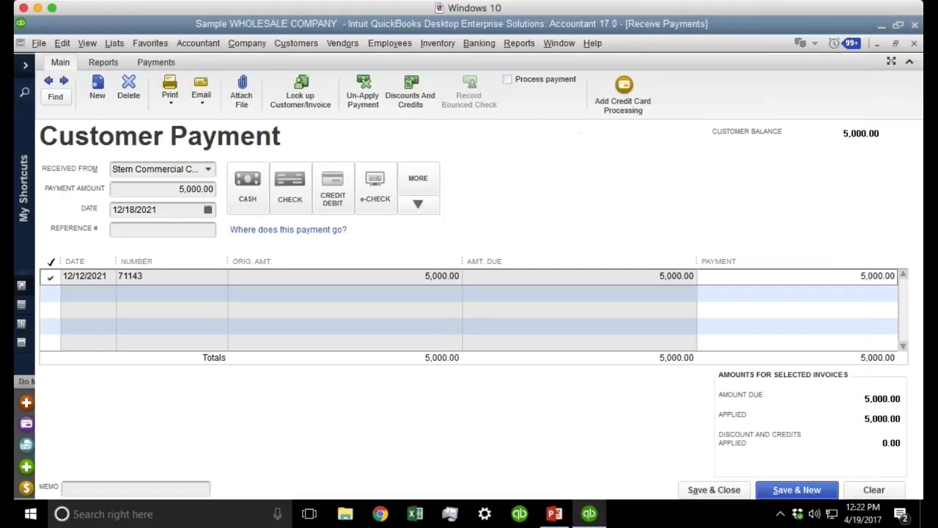
Redate the payment to 12/15/2021 and accept the 150.00 discount, leaving a 4,850.00 payment.
click(207, 211)
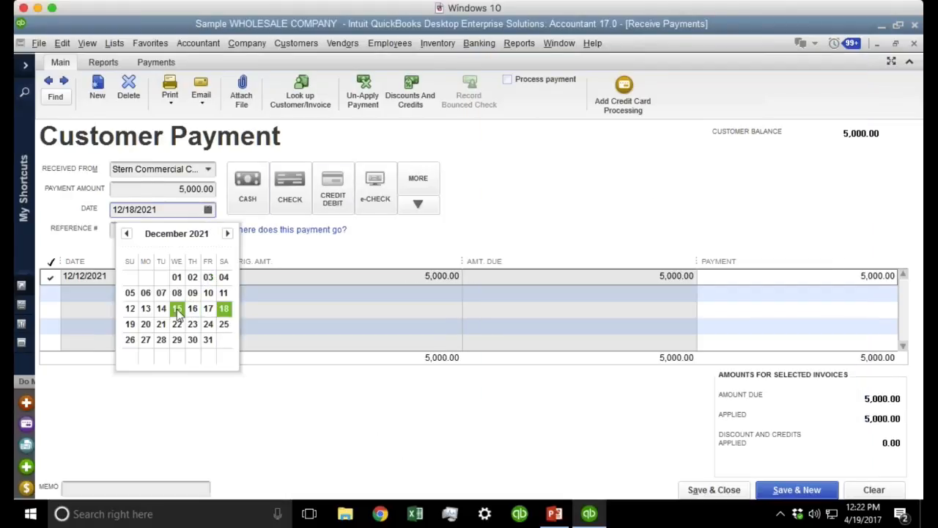
click(177, 309)
click(410, 91)
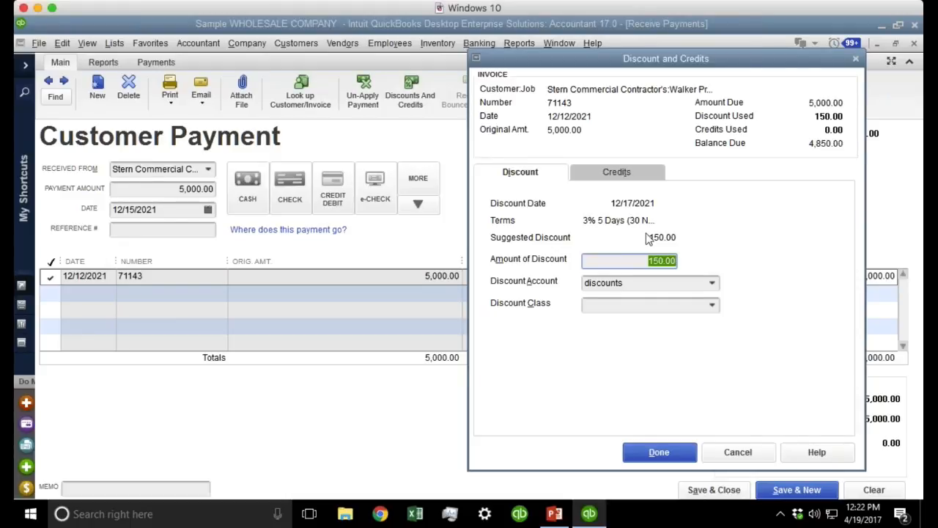
click(658, 451)
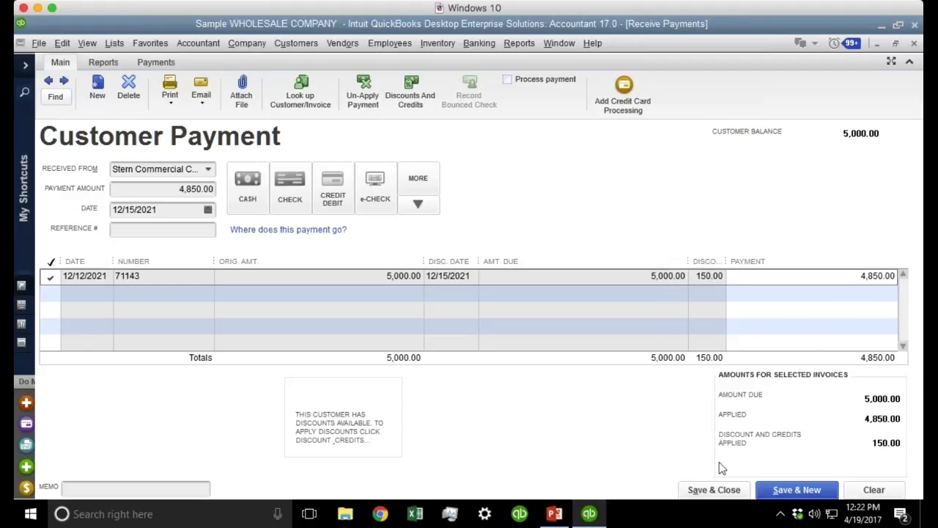
click(178, 187)
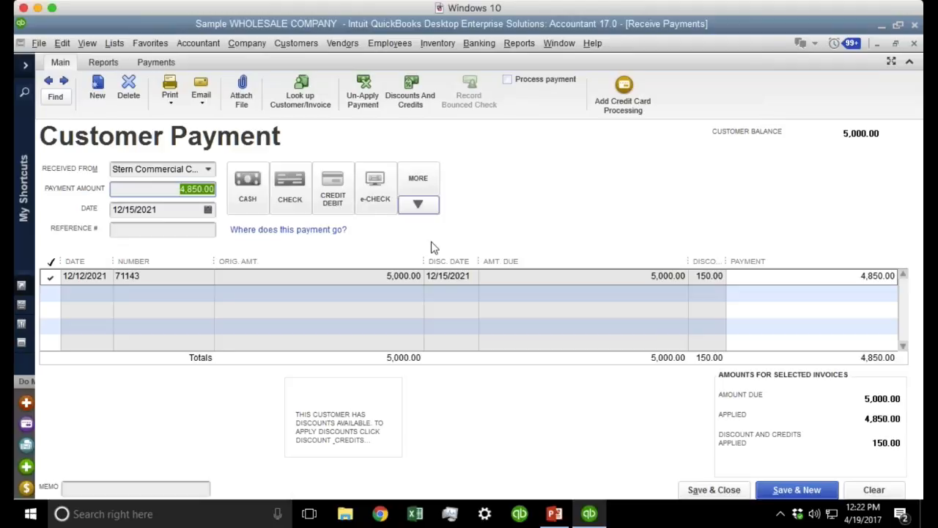
Save the discounted payment and review invoice 71143's history showing the 4,850.00 payment.
click(725, 490)
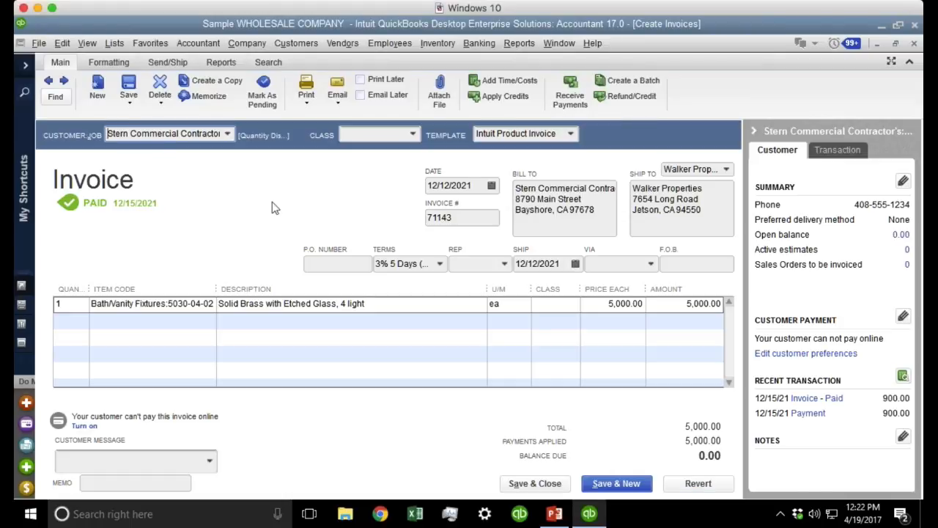
key(ctrl+h)
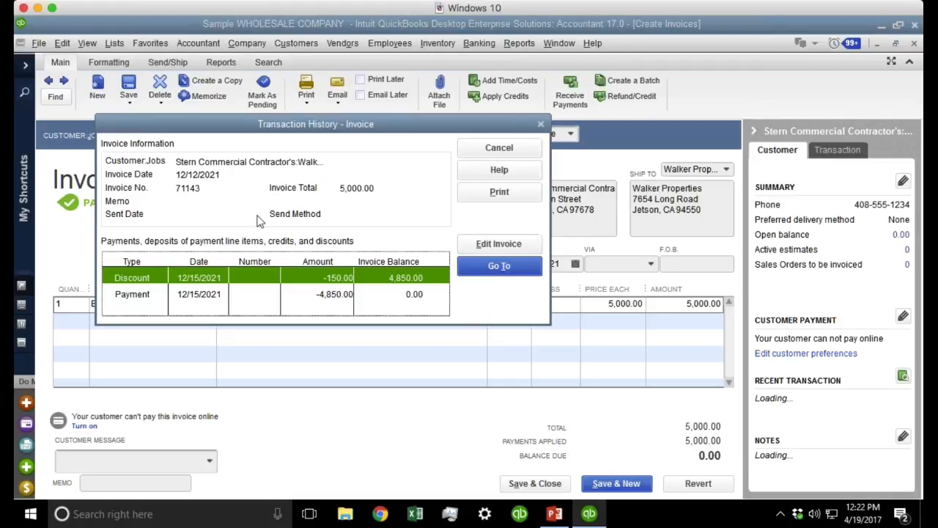
click(154, 294)
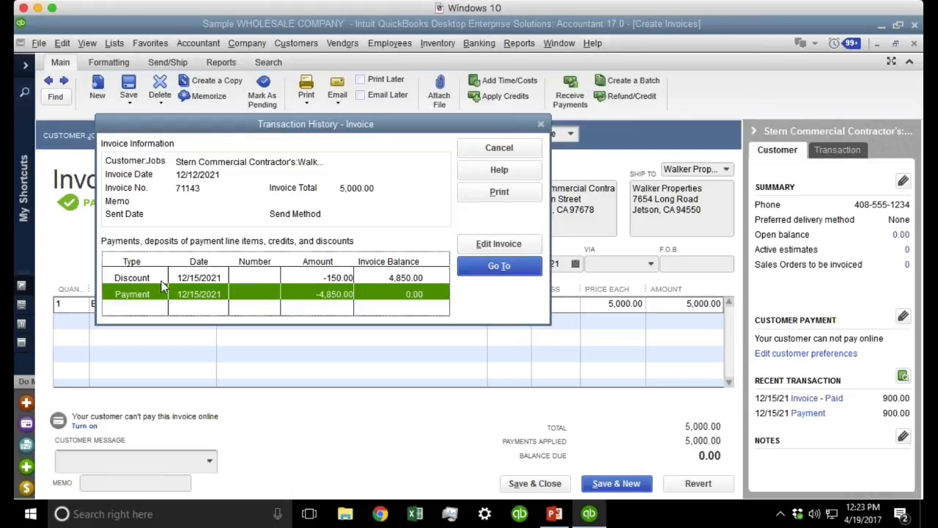
click(498, 147)
Show invoice 71143's related transactions in the side panel.
click(839, 151)
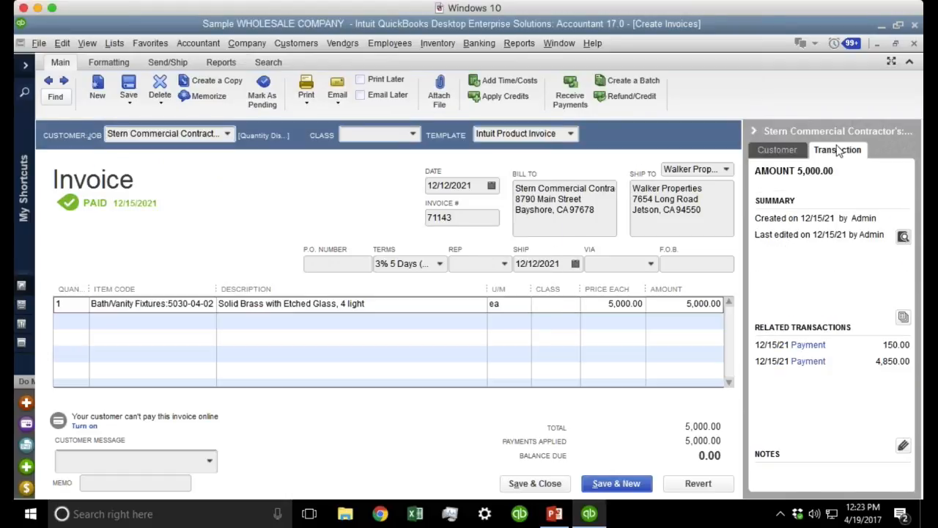
click(840, 151)
click(840, 151)
Open the 4,850.00 payment with its 150.00 discount on invoice 71143, then close it and the invoice.
click(822, 346)
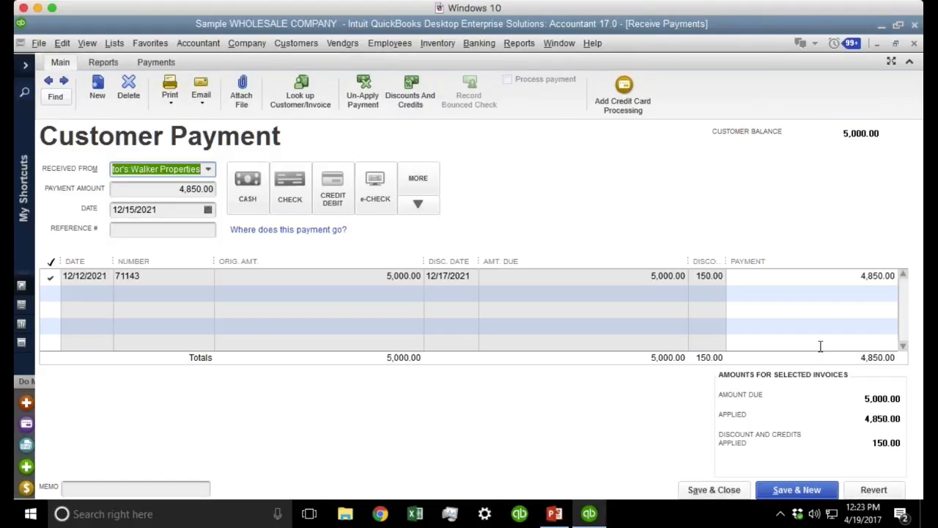
click(705, 276)
click(706, 276)
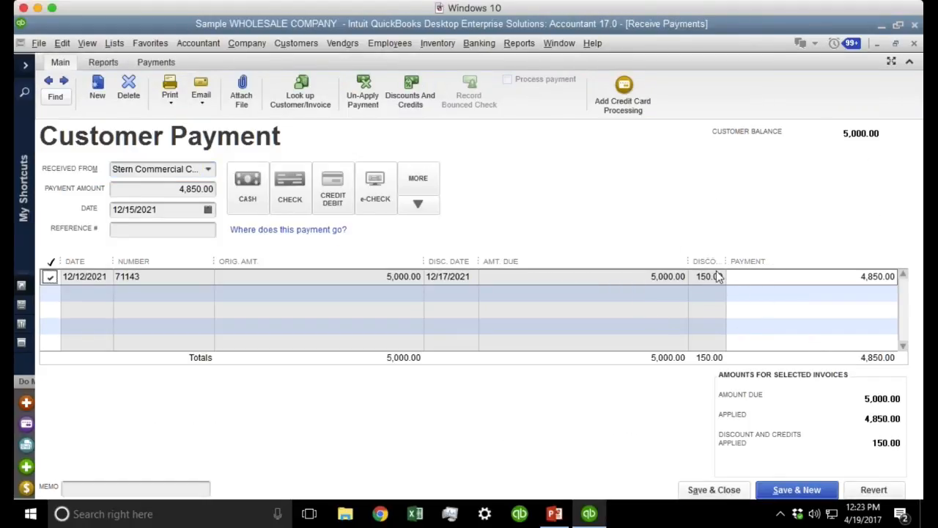
key(Escape)
key(Escape)
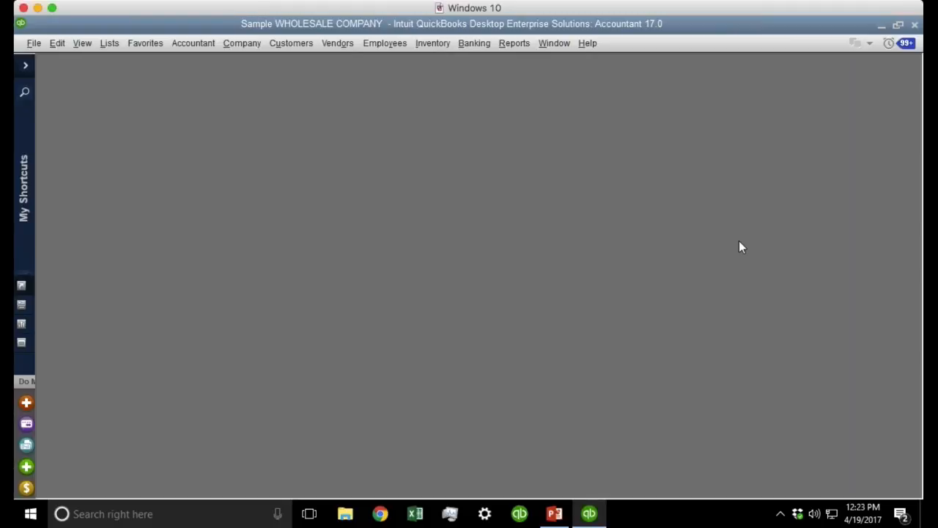
click(57, 44)
click(76, 243)
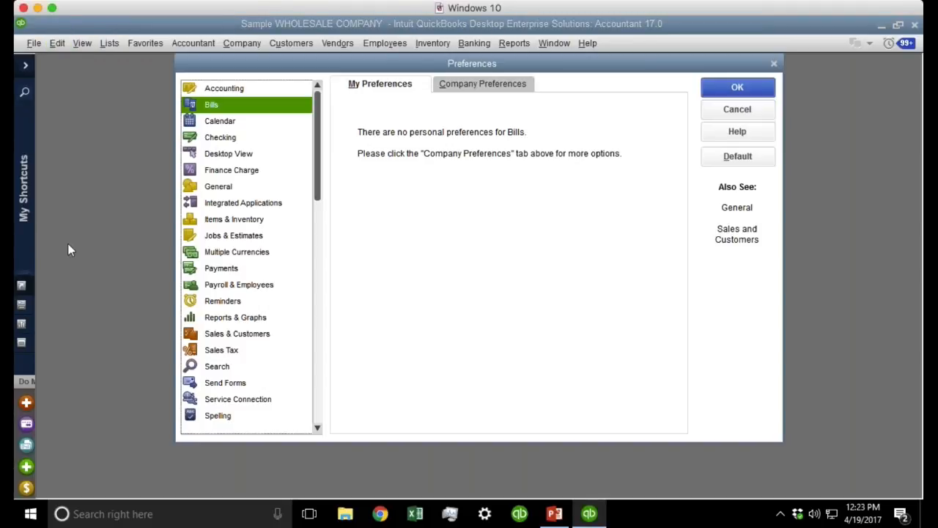
click(456, 85)
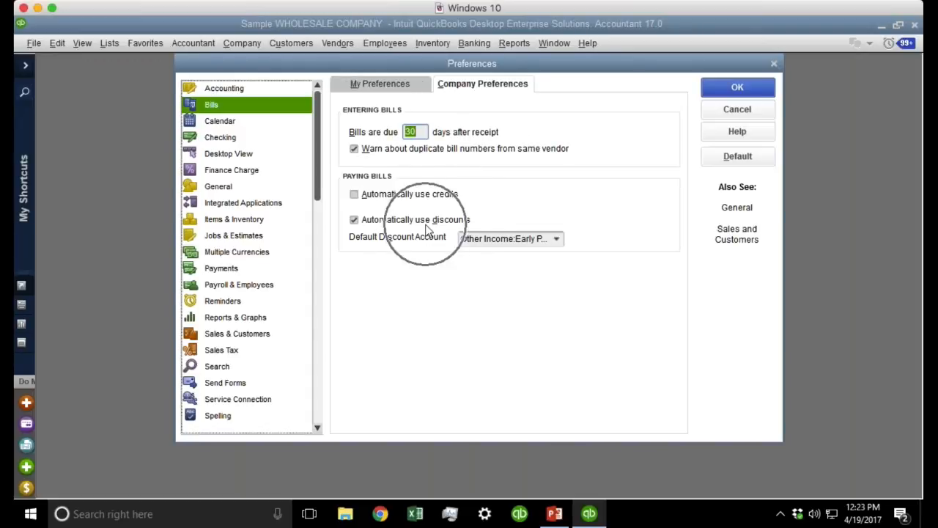
click(737, 87)
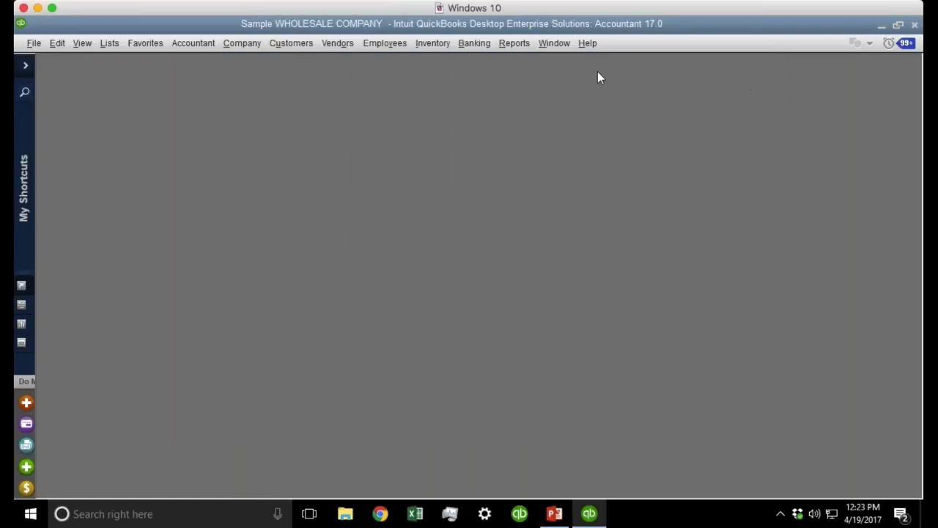
click(347, 48)
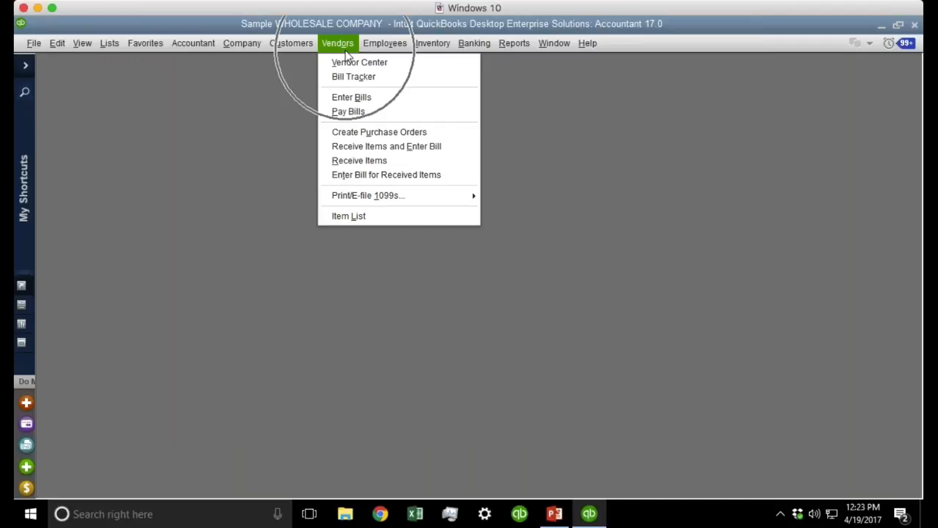
Start a new bill for vendor City of Bayshore and choose an expense account.
click(351, 97)
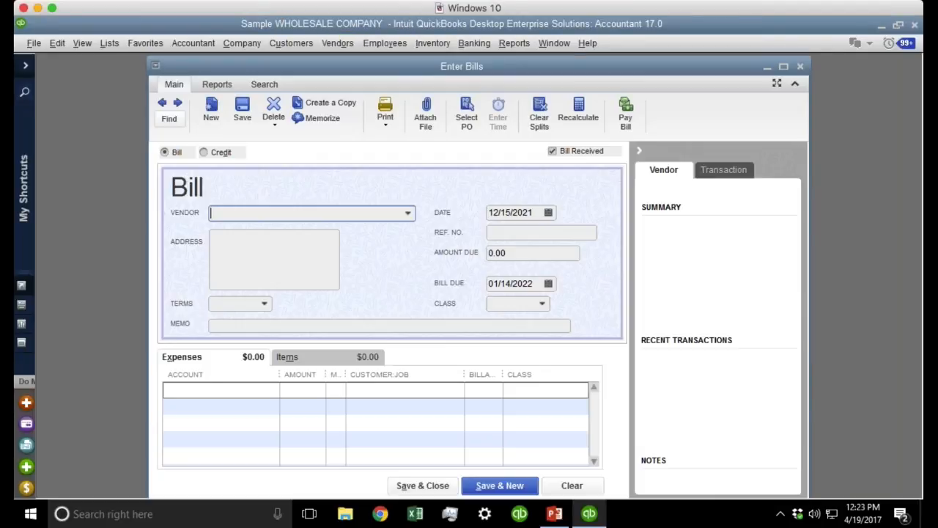
click(407, 212)
click(249, 346)
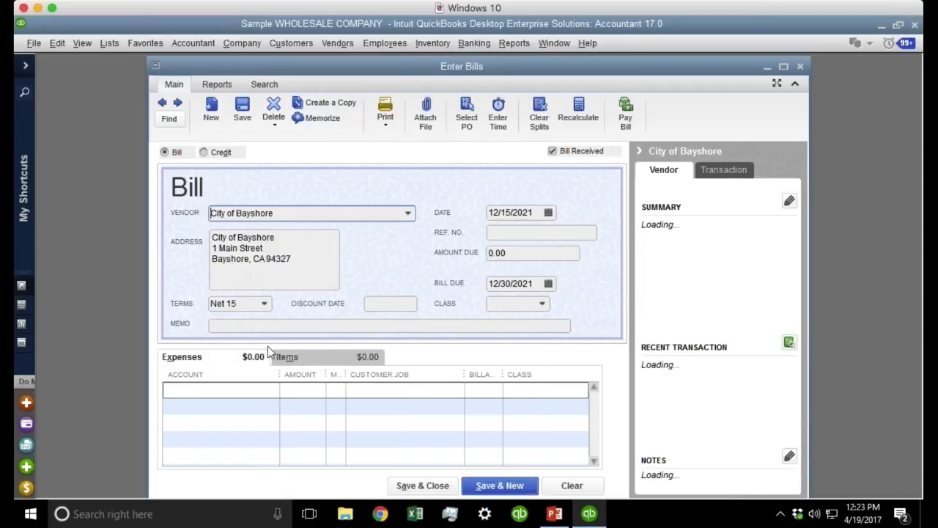
click(213, 389)
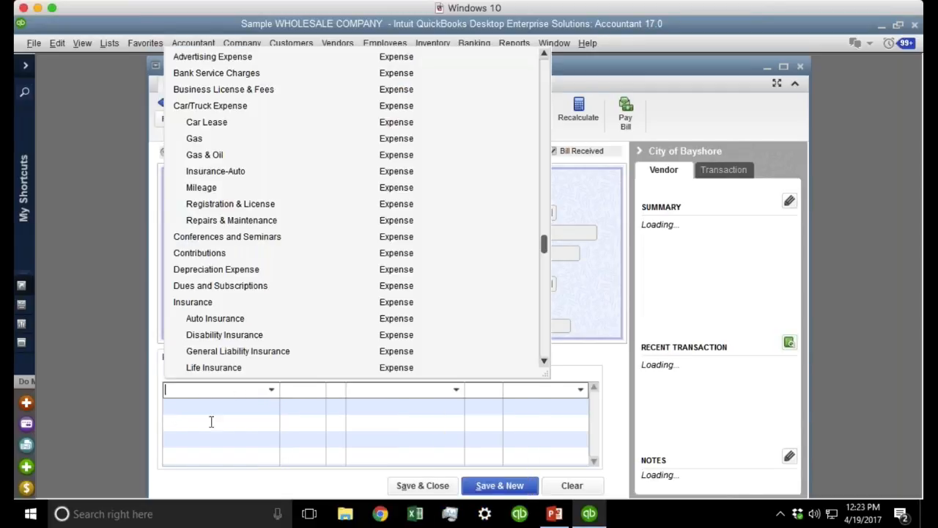
click(207, 272)
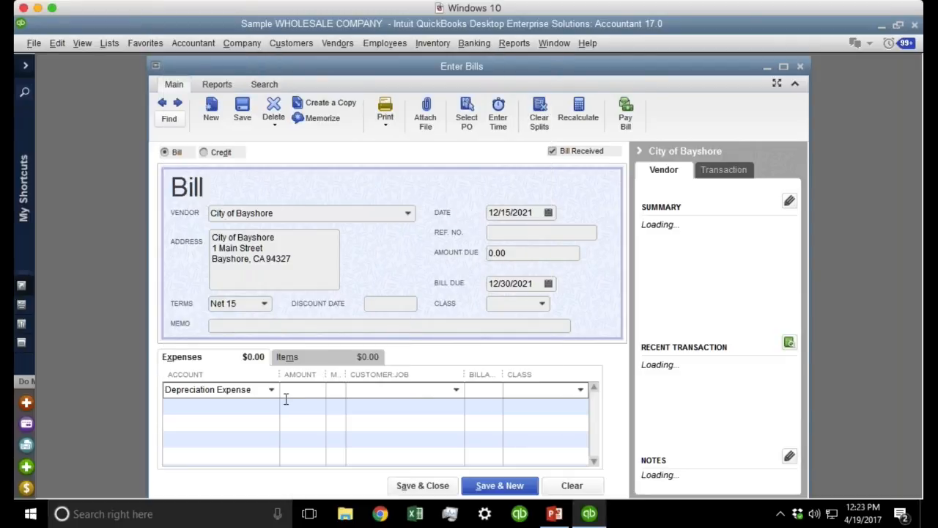
click(252, 388)
click(205, 139)
Enter the 7,000.00 amount due and set terms to 3% 5 Days (30 Net).
click(527, 252)
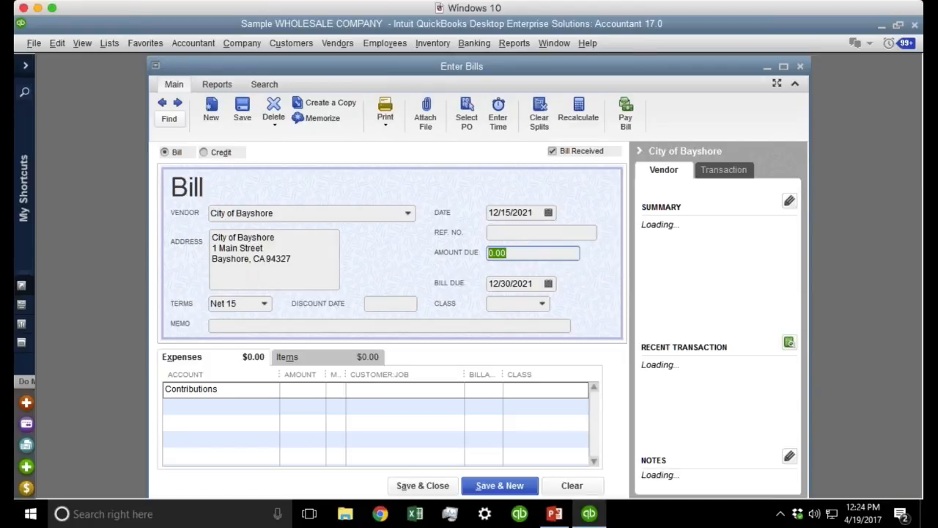
text(70000)
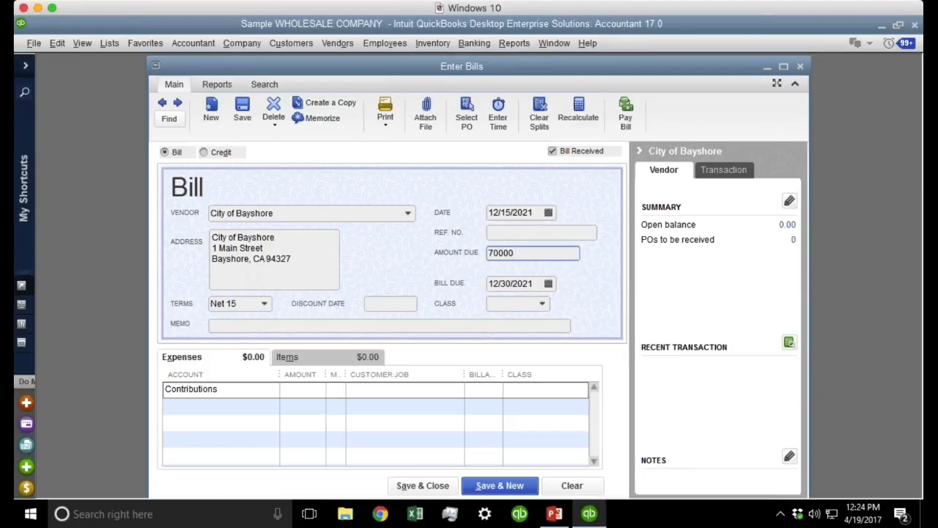
key(Tab)
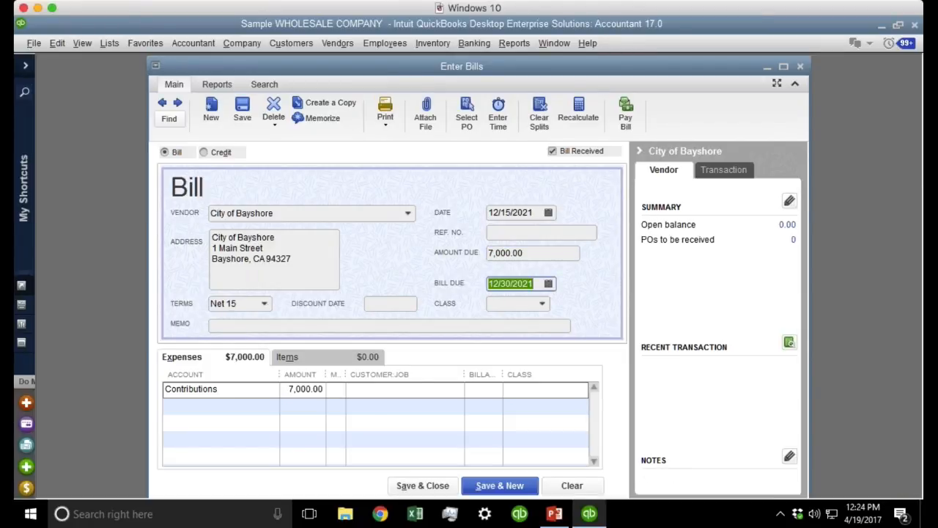
click(254, 309)
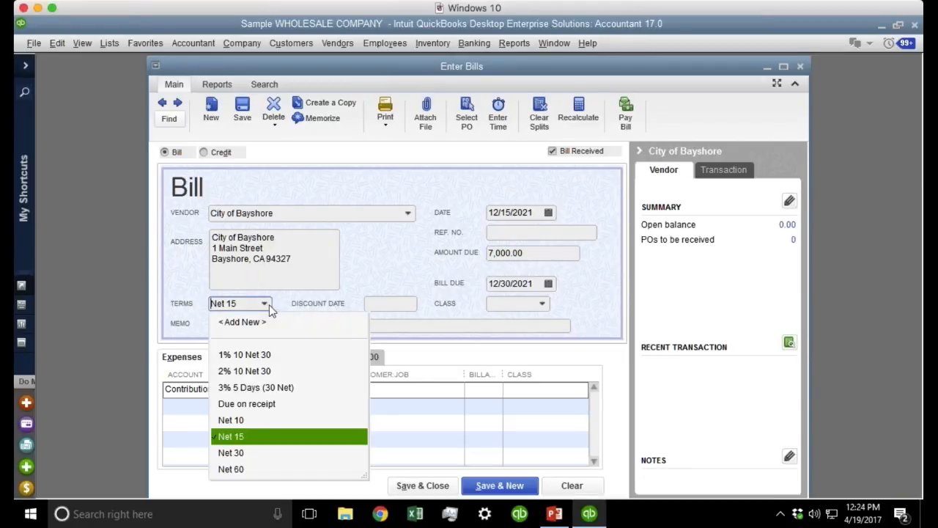
click(263, 389)
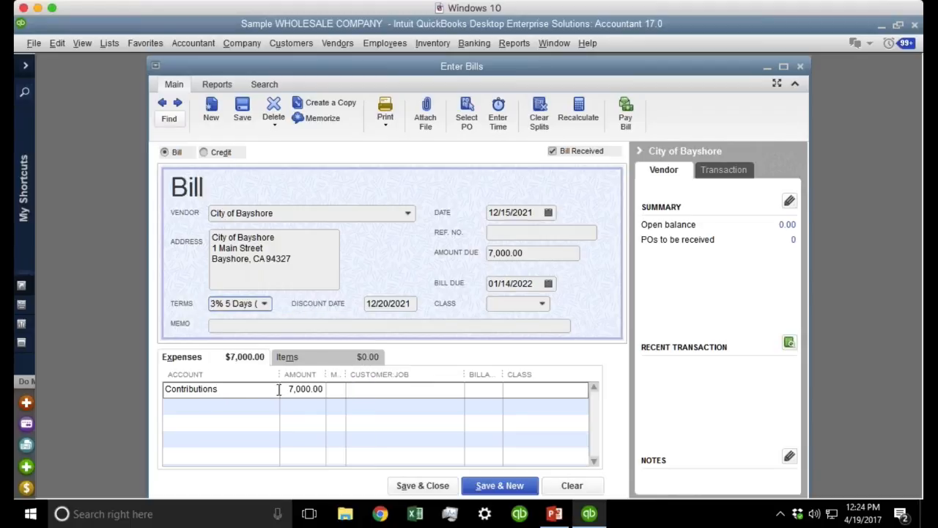
Switch the account to Conferences and Seminars, date the bill 12/13/2021, and save it.
click(264, 389)
click(264, 389)
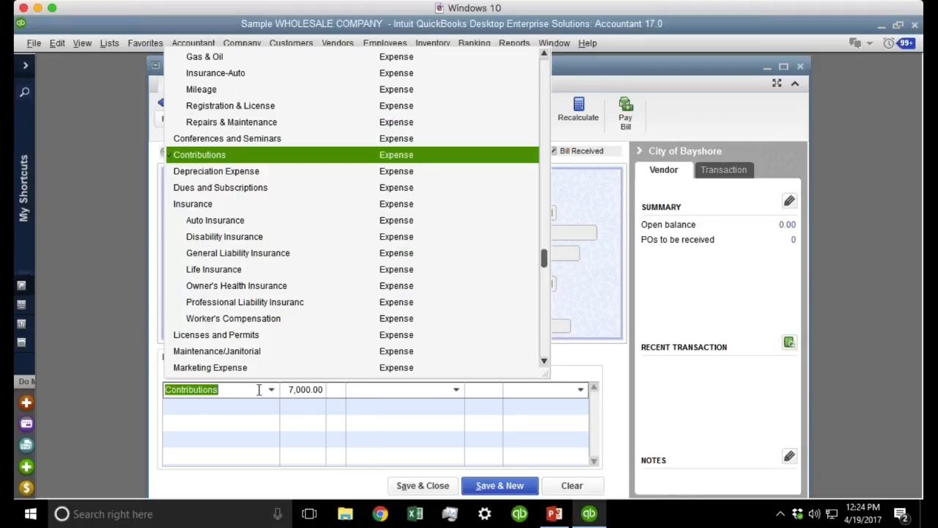
click(215, 139)
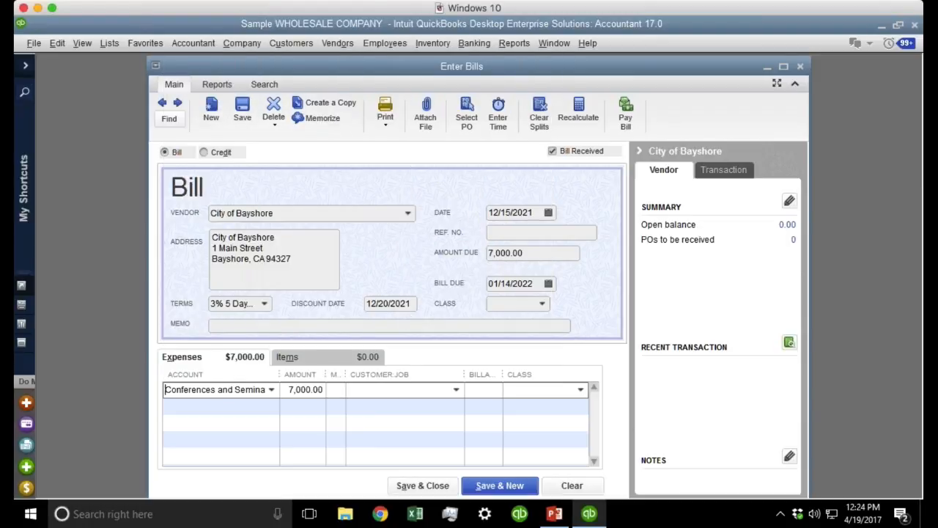
click(264, 303)
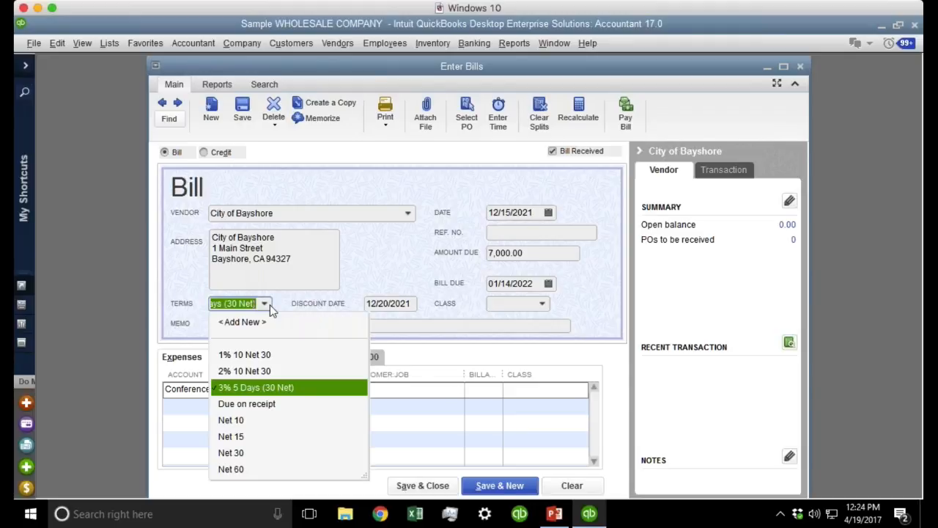
click(410, 274)
click(549, 212)
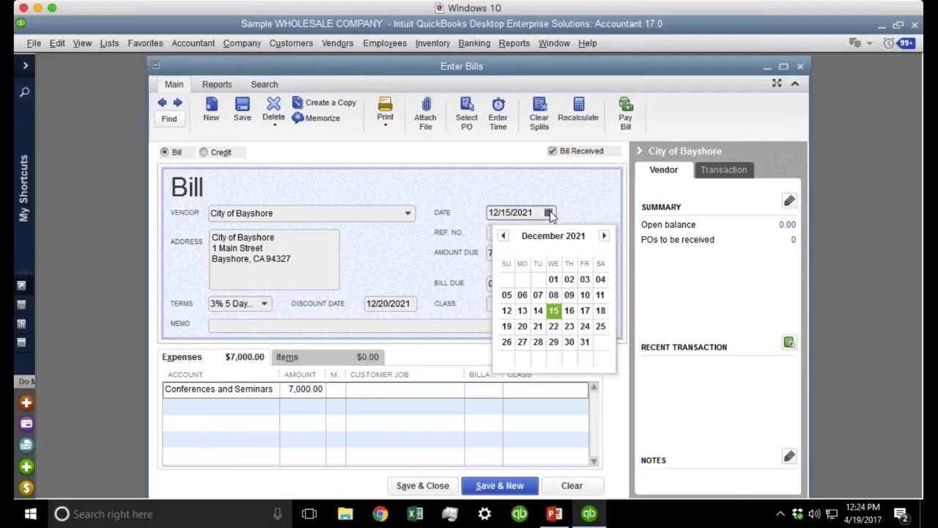
click(506, 213)
double_click(506, 213)
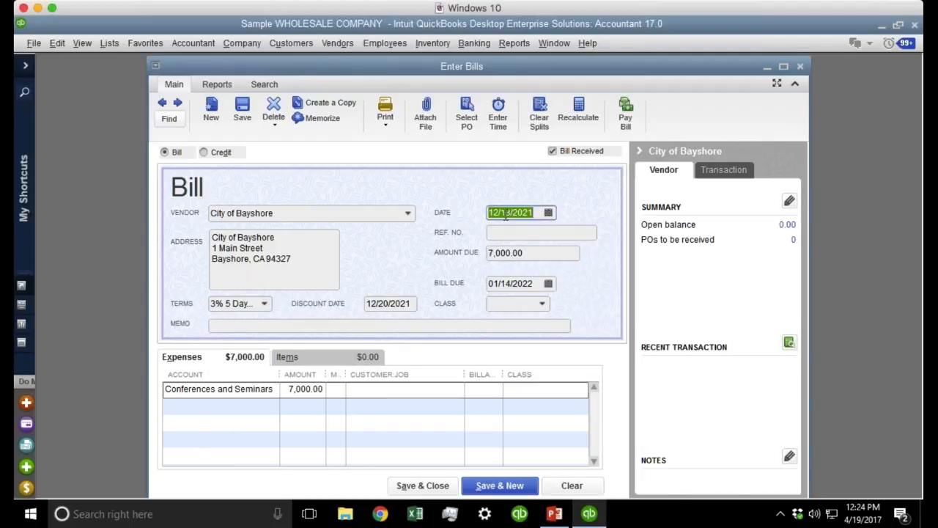
click(425, 486)
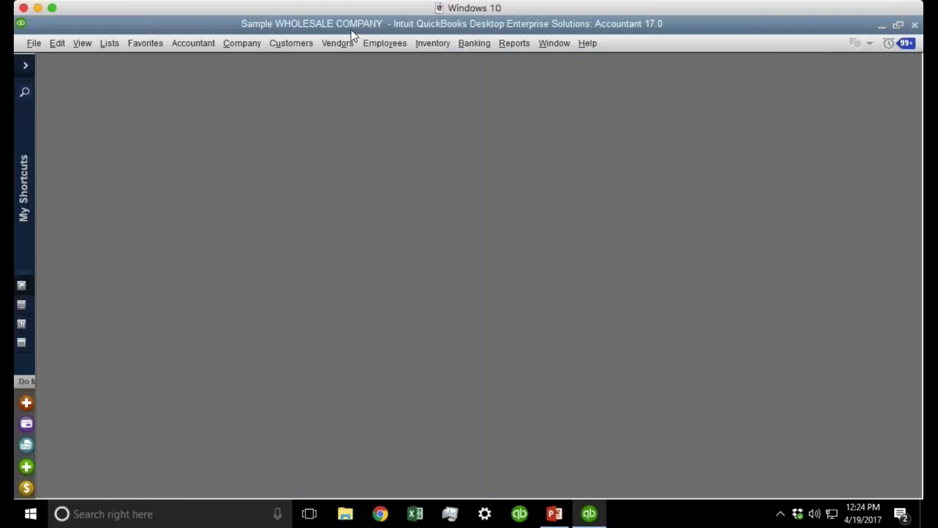
Select the City of Bayshore bill in Pay Bills, paying 6,790.00 after its 210.00 discount.
click(343, 43)
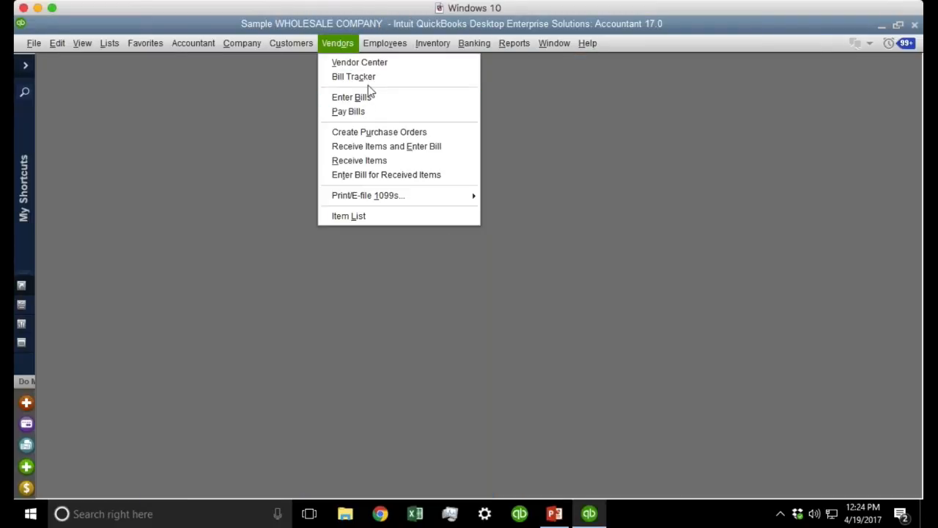
click(359, 112)
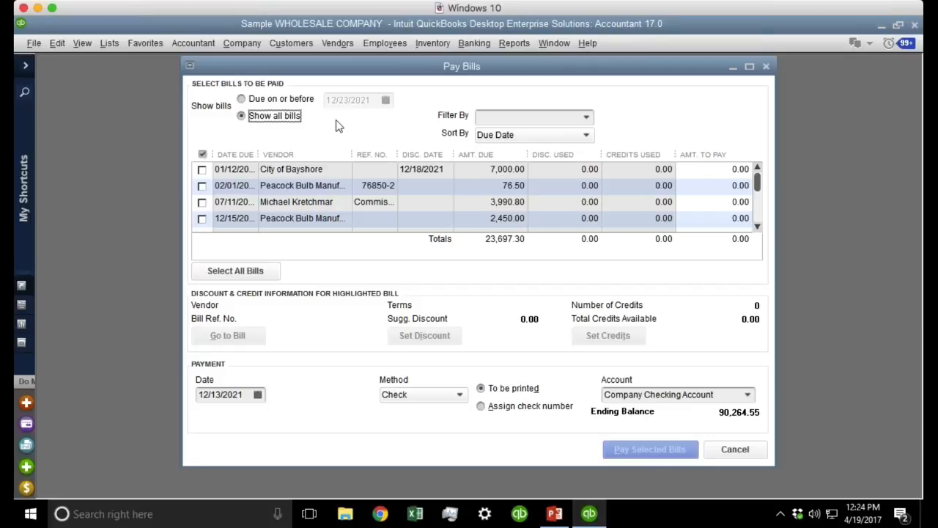
click(203, 169)
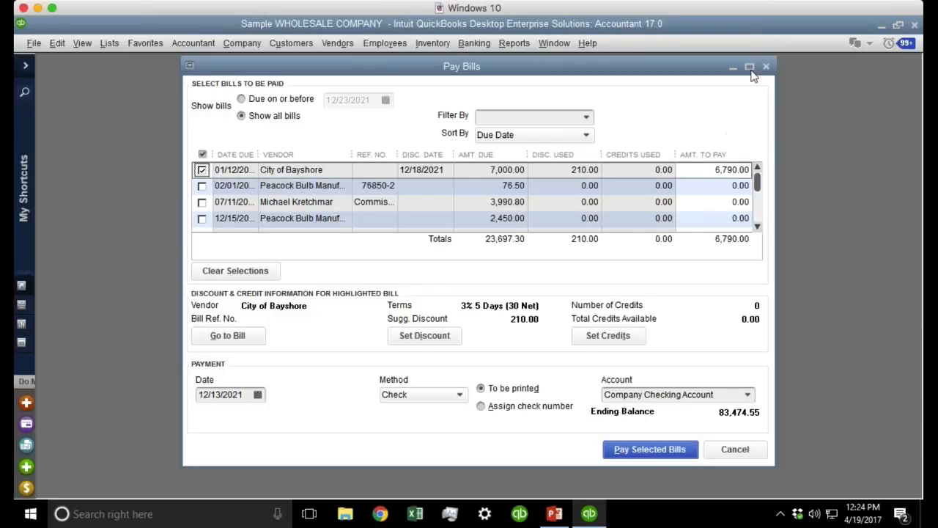
click(749, 67)
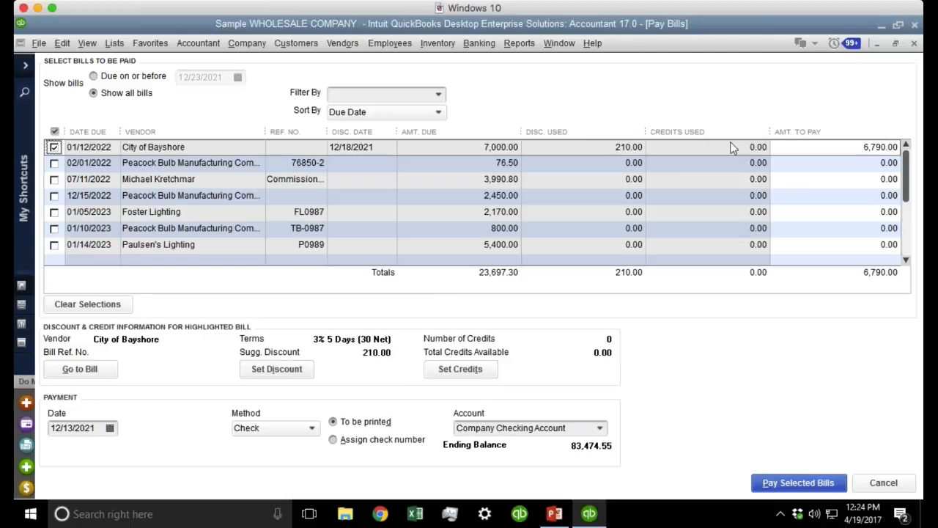
click(876, 146)
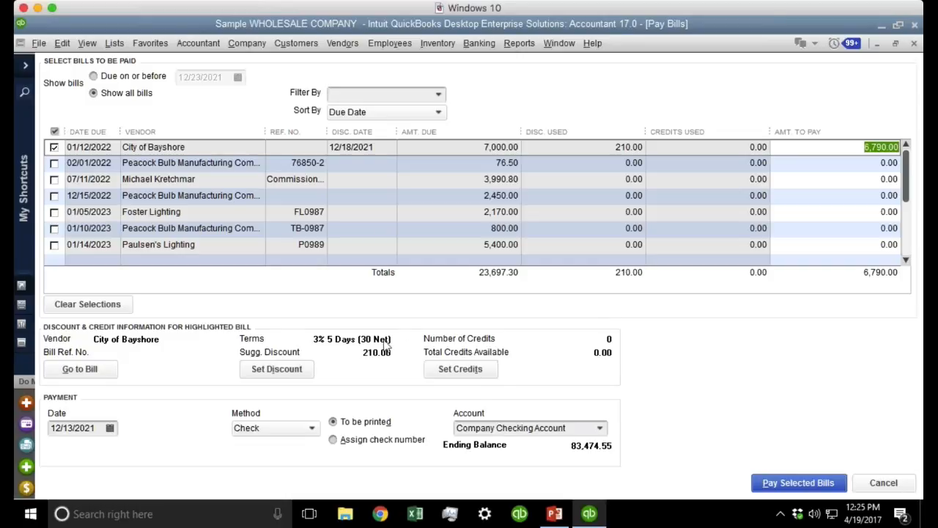
click(276, 368)
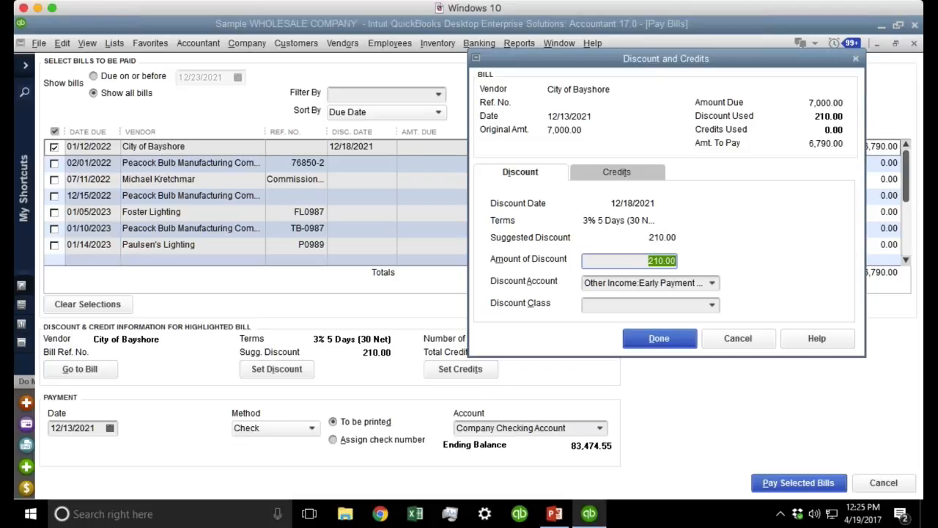
text(150)
key(Tab)
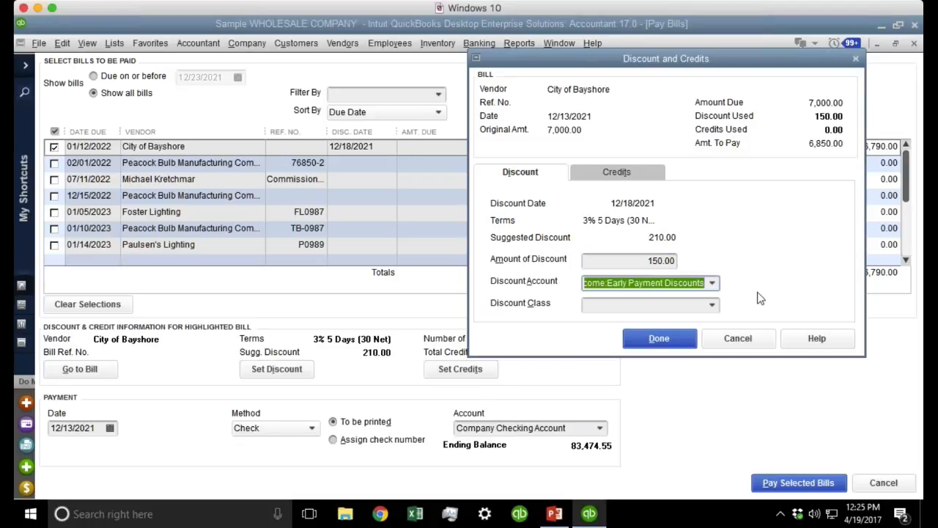
click(662, 339)
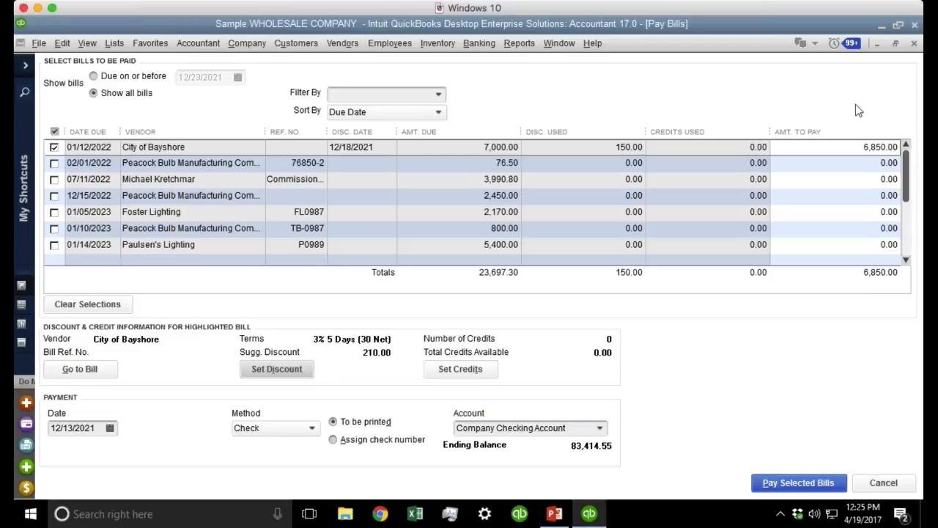
click(845, 147)
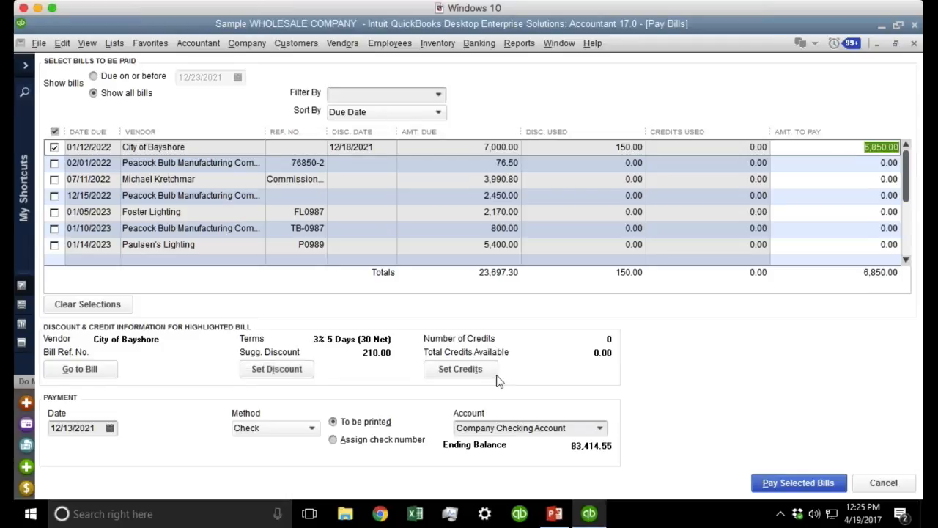
click(276, 368)
key(BackSpace)
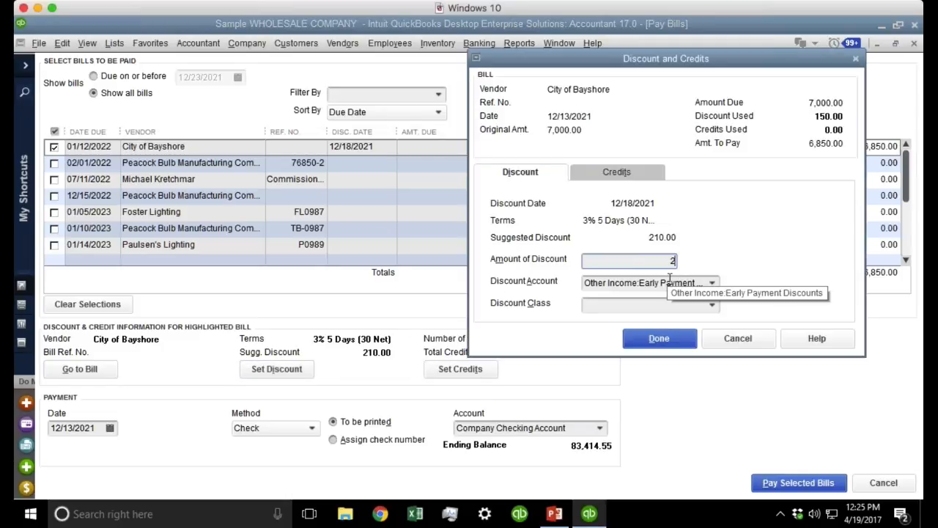
text(210)
key(Tab)
click(658, 338)
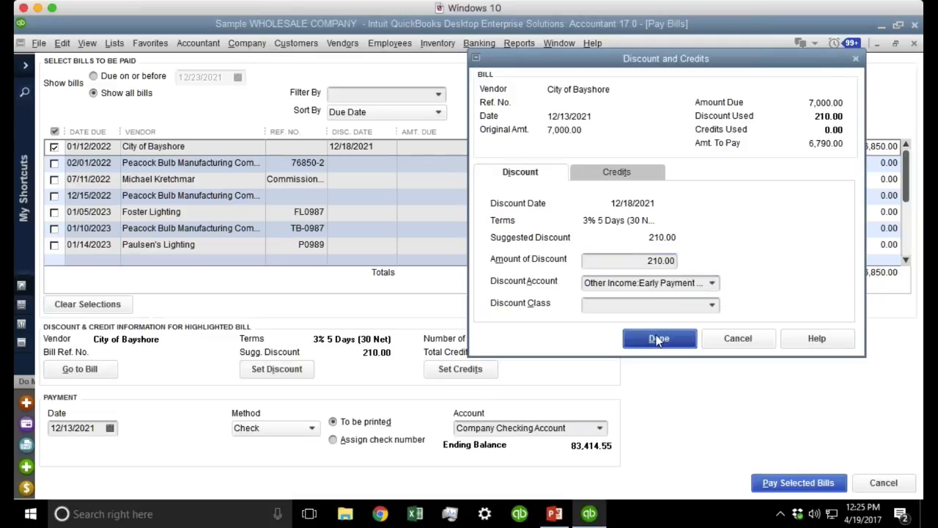
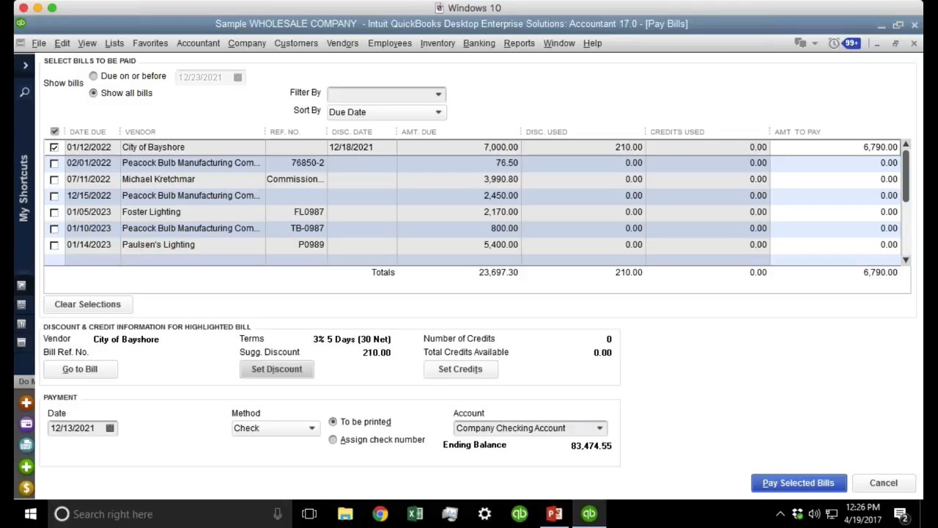
Leave Pay Bills without recording the selected City of Bayshore bill payment.
scroll(646, 312, down, 1)
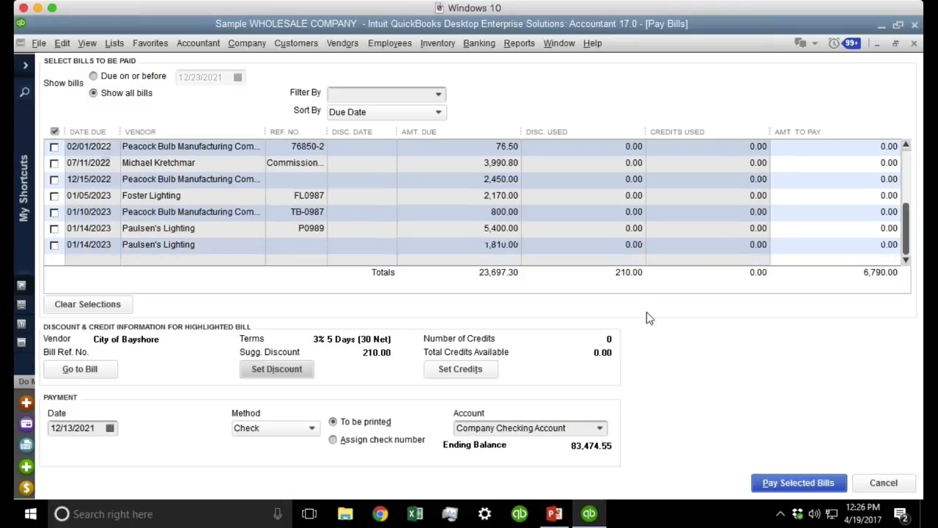
key(Escape)
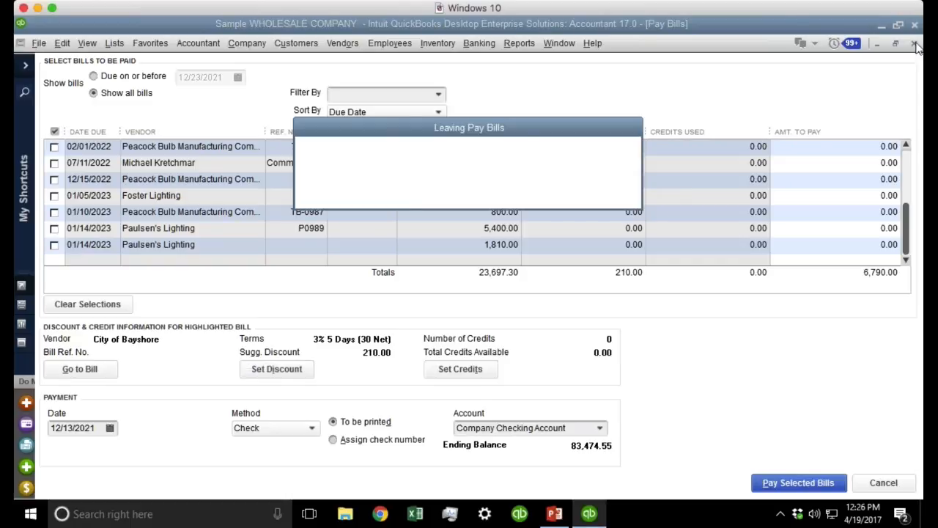
click(463, 181)
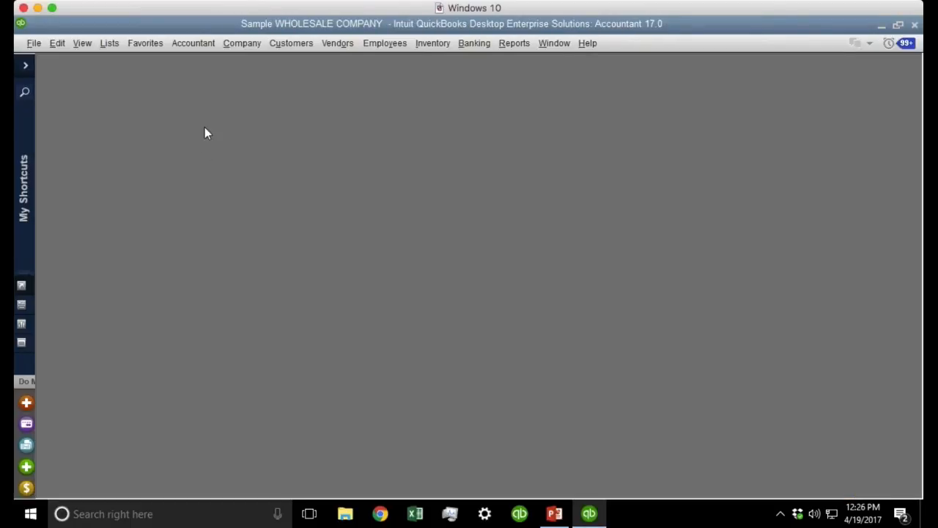
click(56, 43)
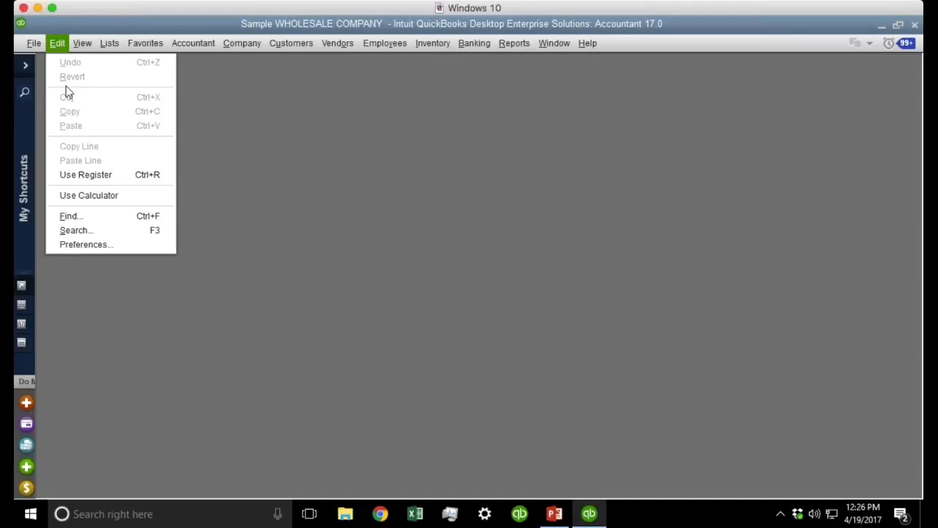
Open Preferences on the Checking category's Company Preferences tab.
click(112, 243)
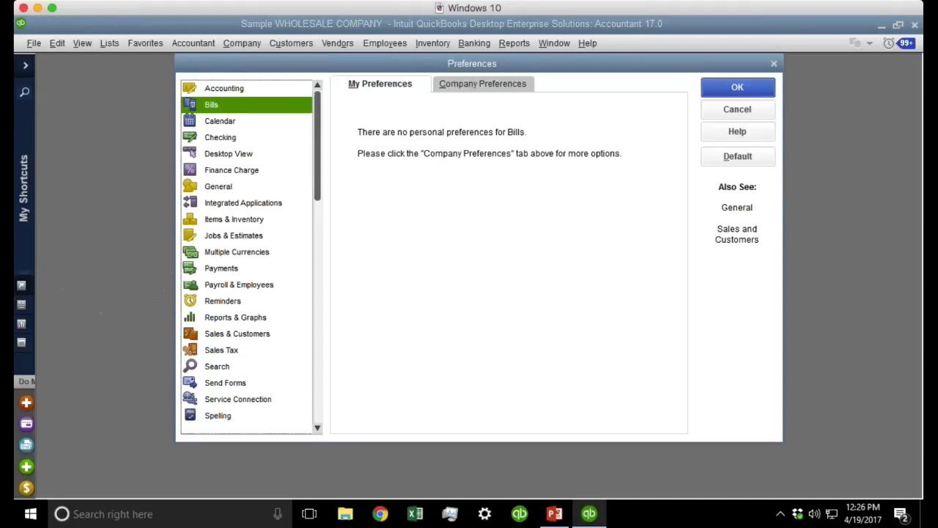
click(490, 88)
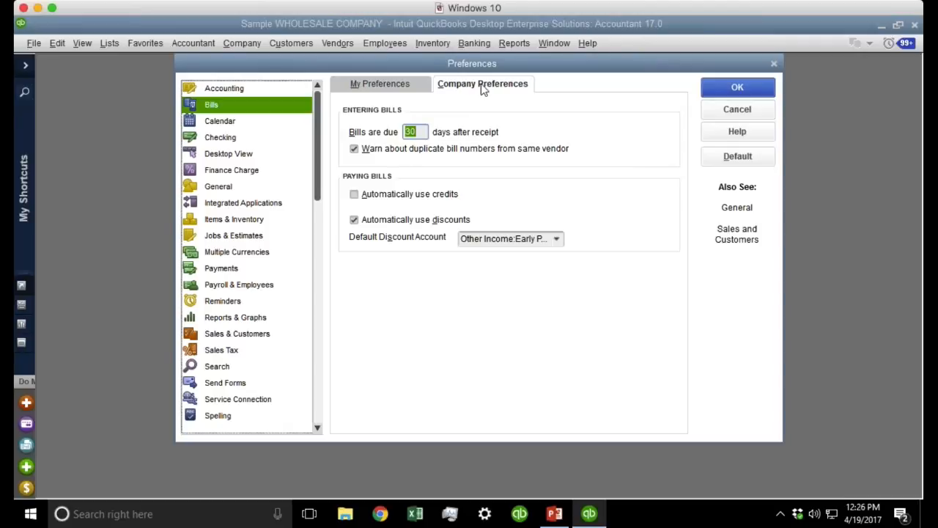
click(229, 139)
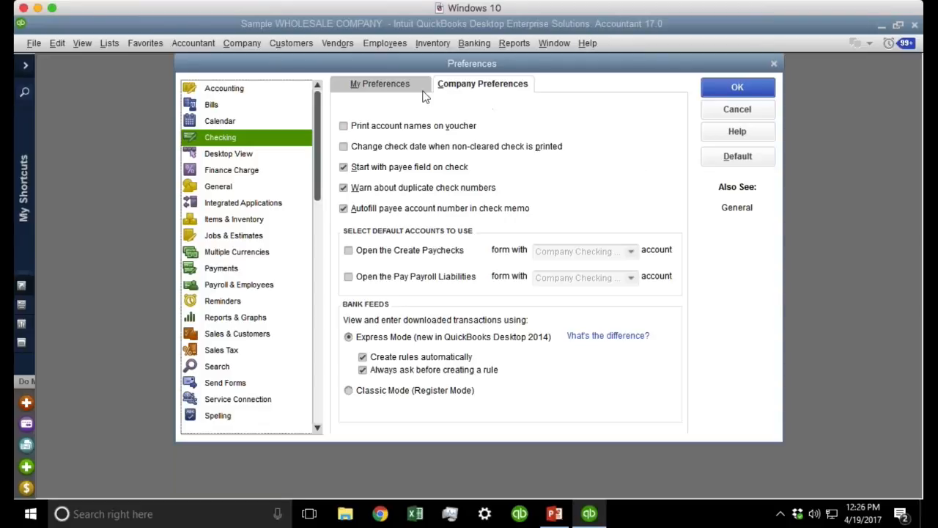
Make Company Checking Account the default account for Write Checks in My Preferences.
click(384, 83)
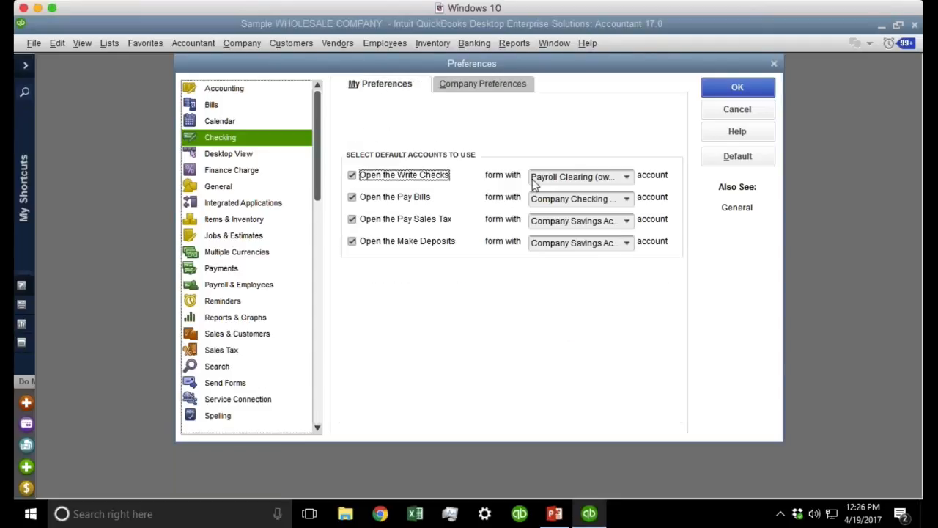
click(626, 178)
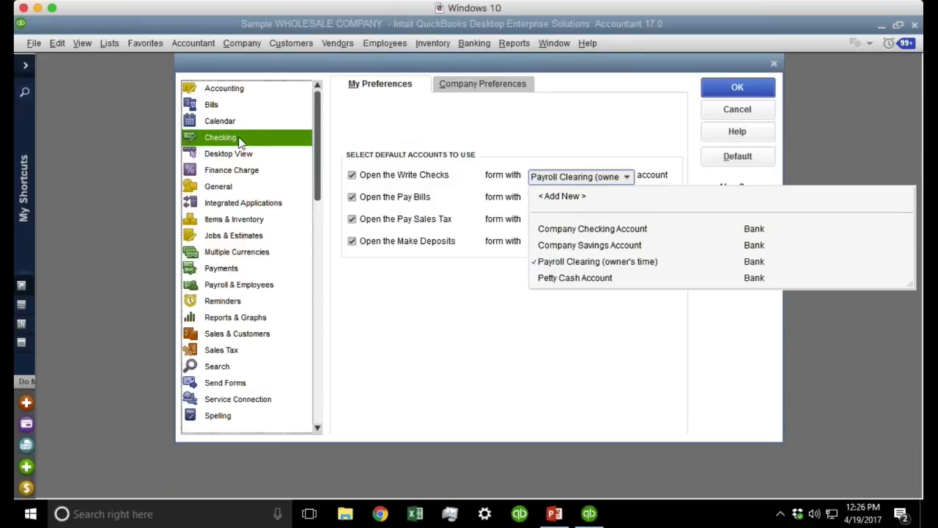
key(ctrl)
key(ctrl)
key(ctrl)
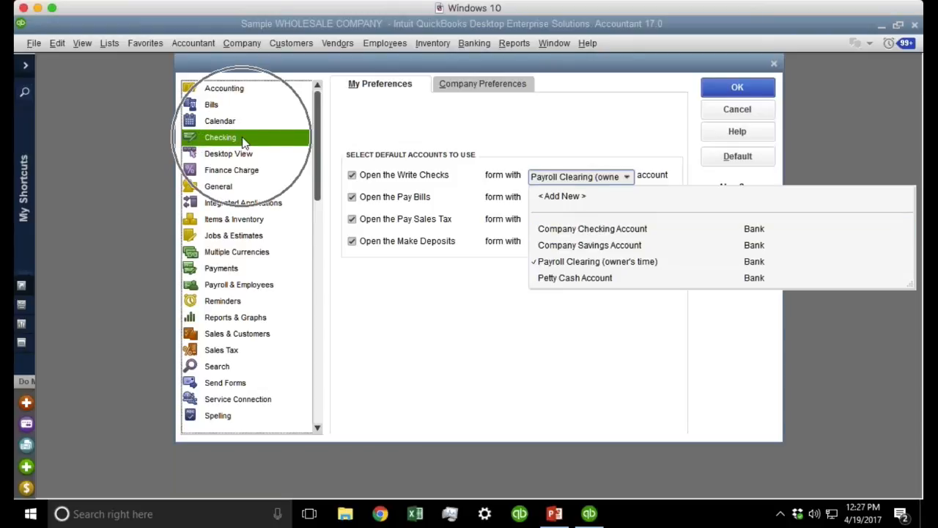
key(ctrl)
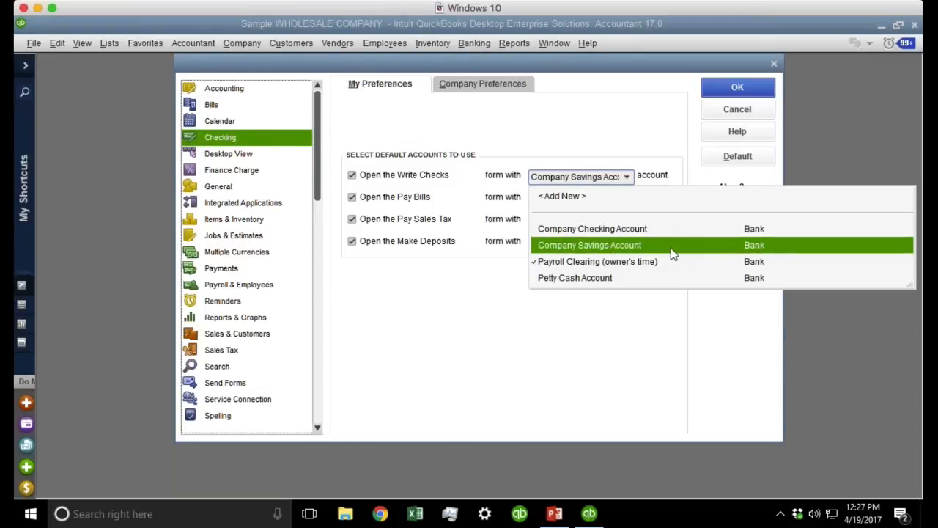
click(634, 231)
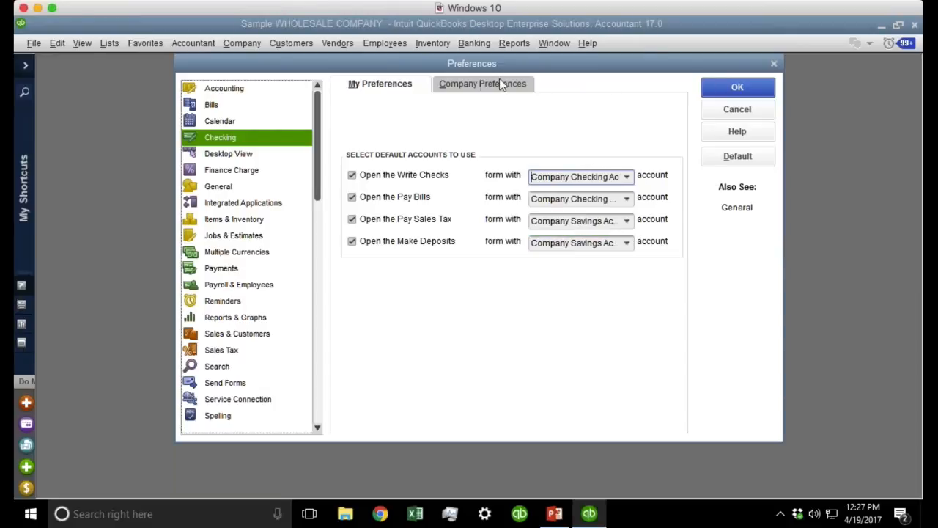
Uncheck 'Start with payee field on check' and save the preferences.
click(478, 85)
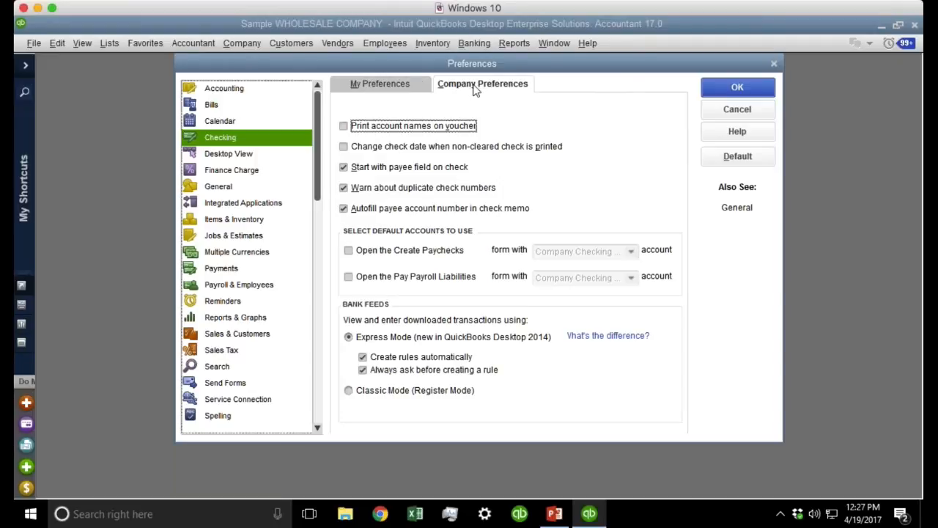
click(381, 170)
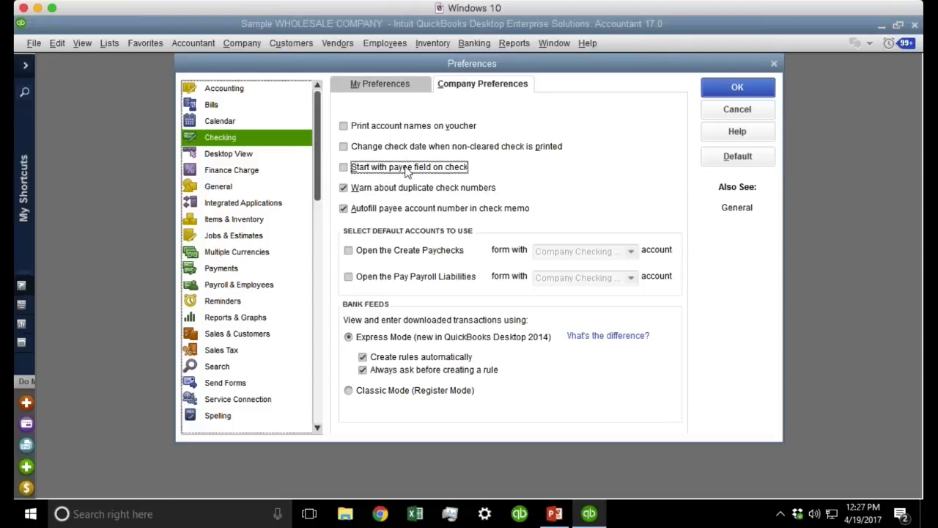
click(735, 89)
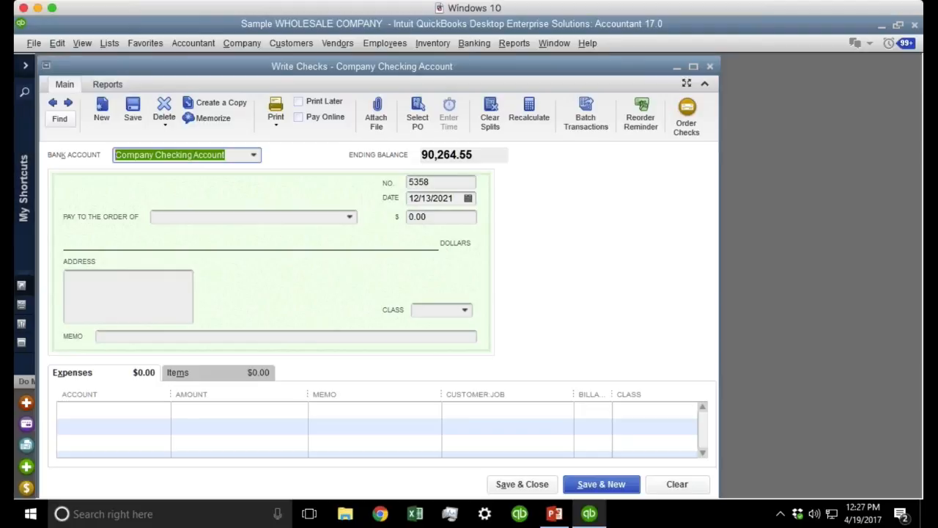
Keep Company Checking Account as the bank account on blank check 5358.
click(177, 215)
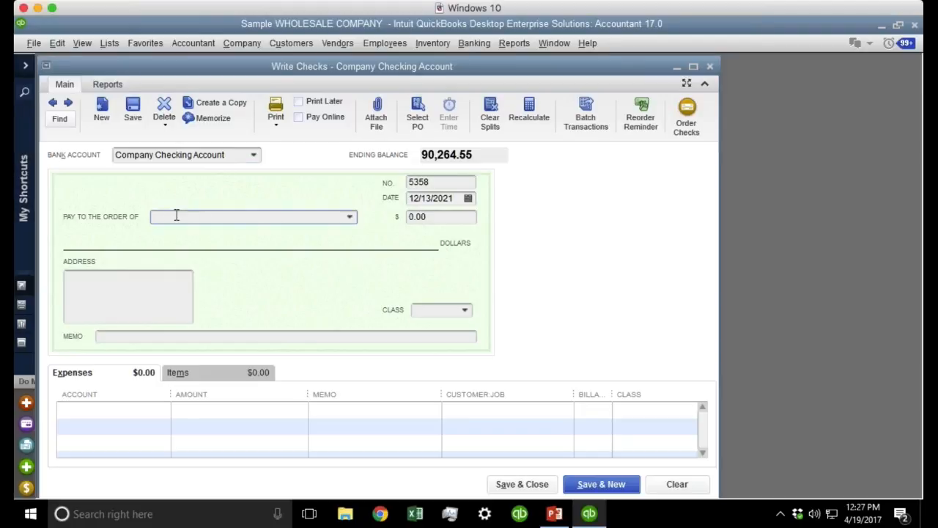
click(232, 154)
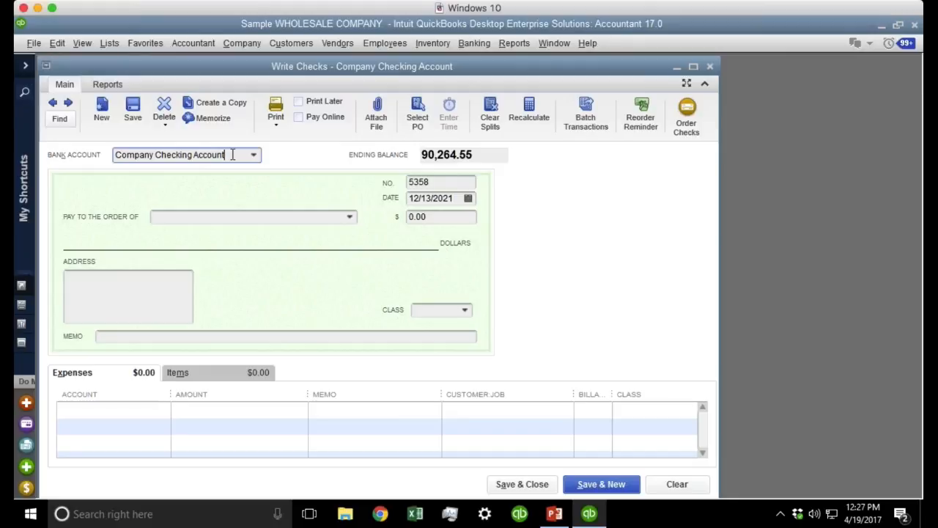
key(Tab)
key(Tab)
key(Tab)
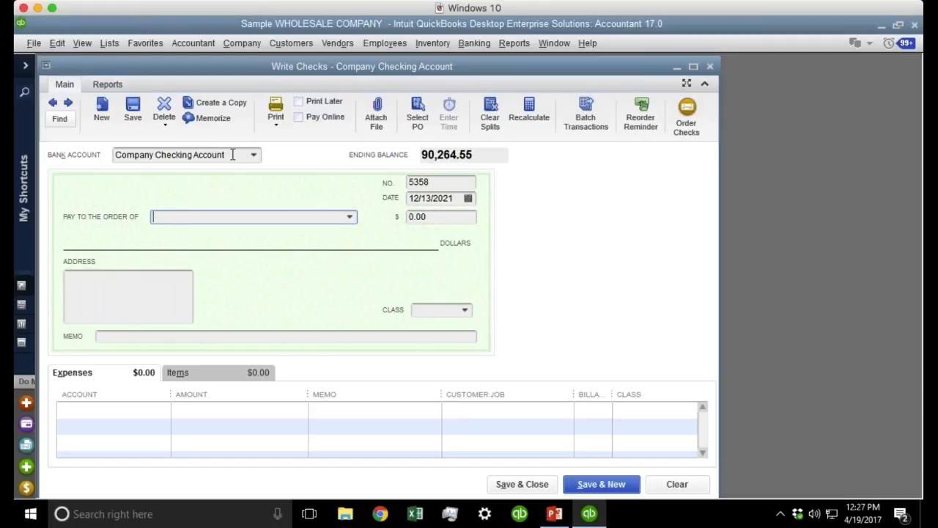
click(233, 154)
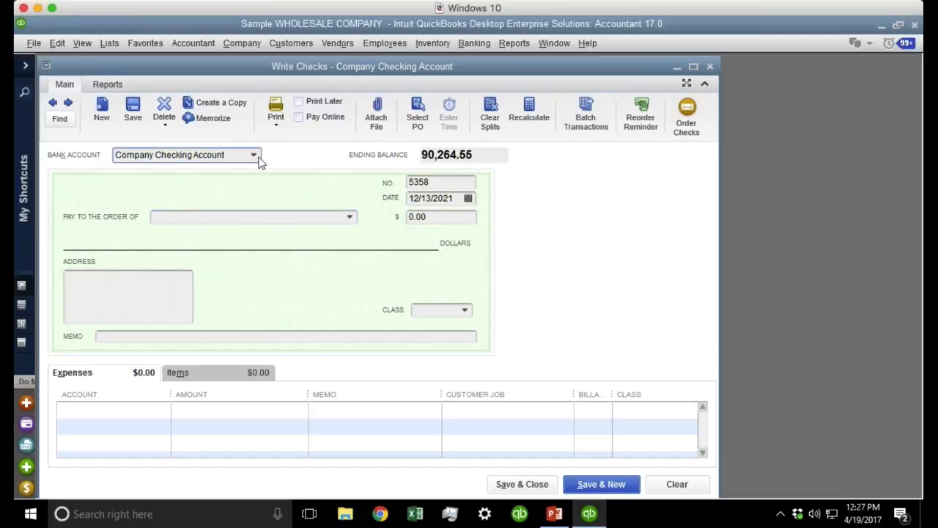
click(255, 155)
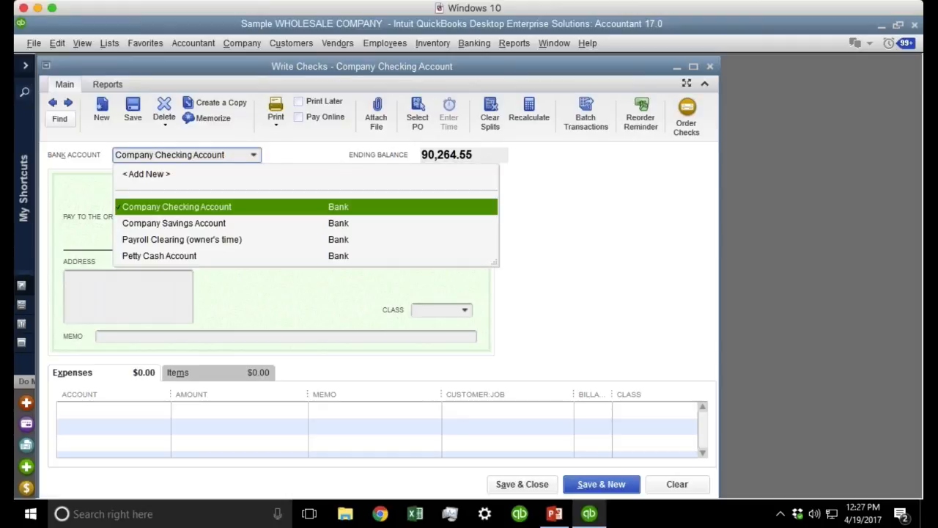
click(254, 156)
Re-enable 'Start with payee field on check', save it, and clear the check form.
click(55, 43)
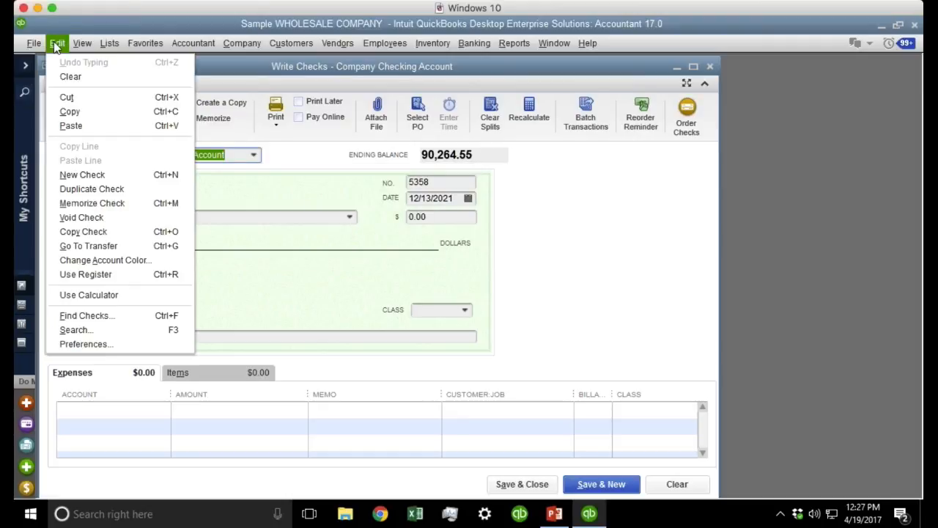
click(115, 348)
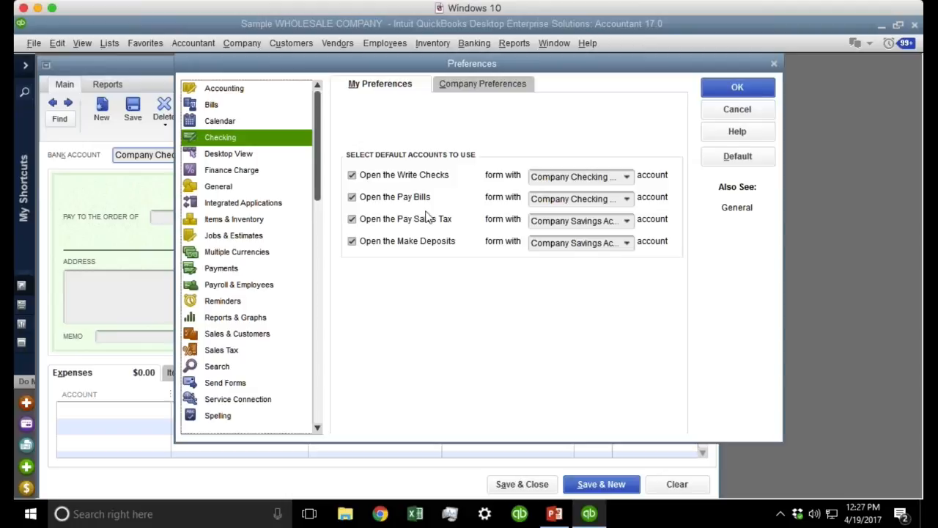
click(469, 89)
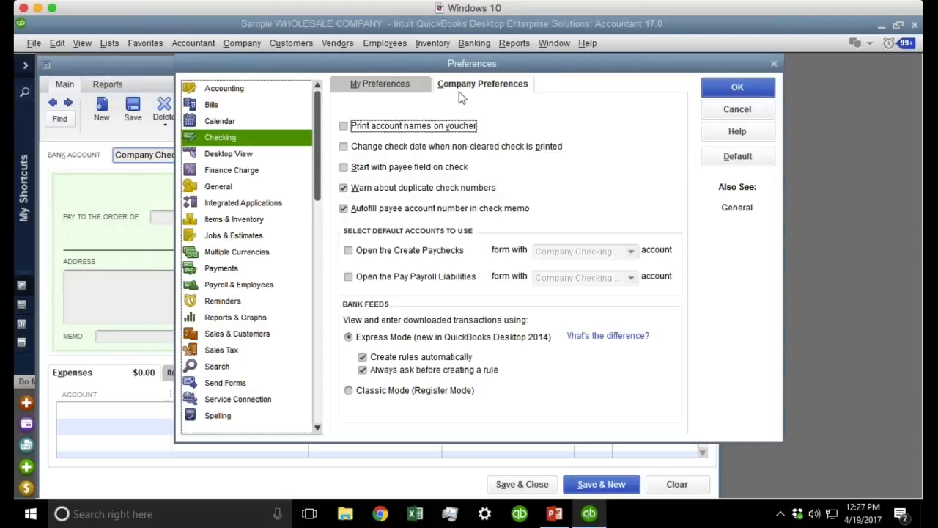
click(392, 168)
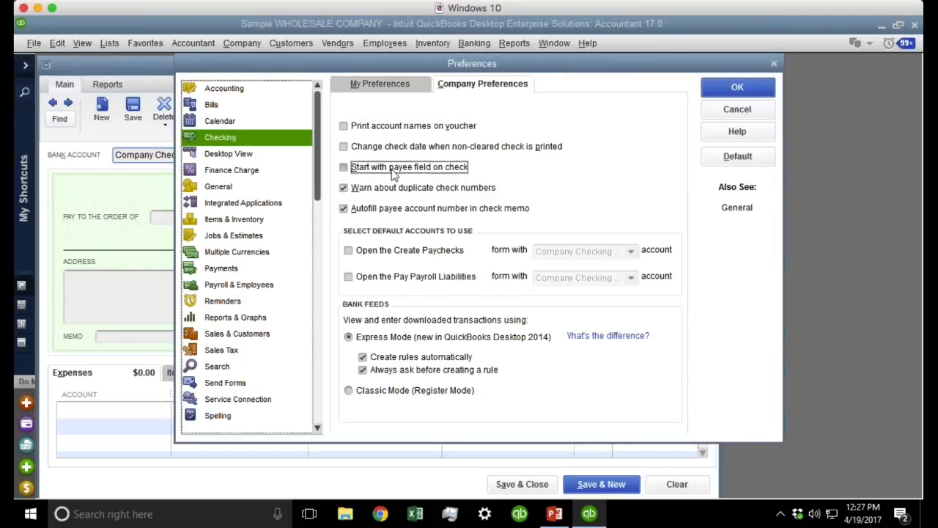
click(737, 87)
click(678, 484)
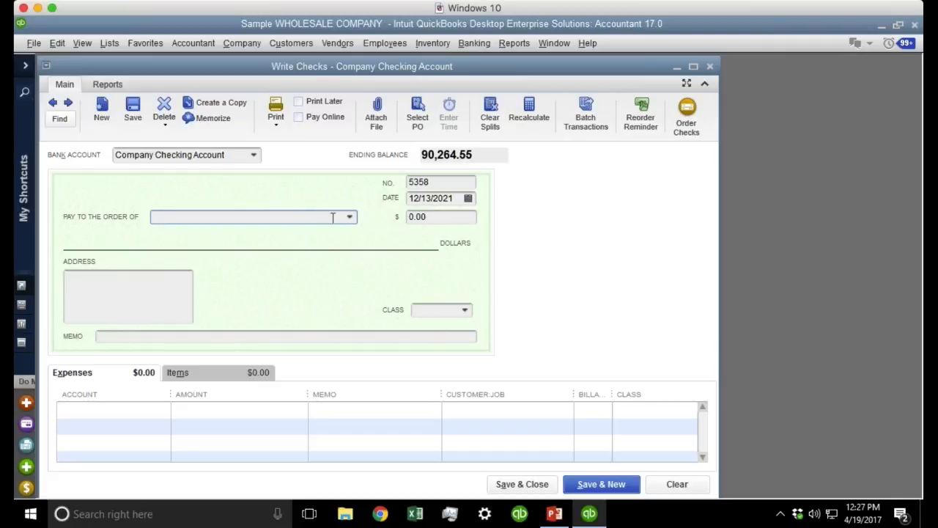
Start a check to Comcast using check number 5358.
text(Comcast)
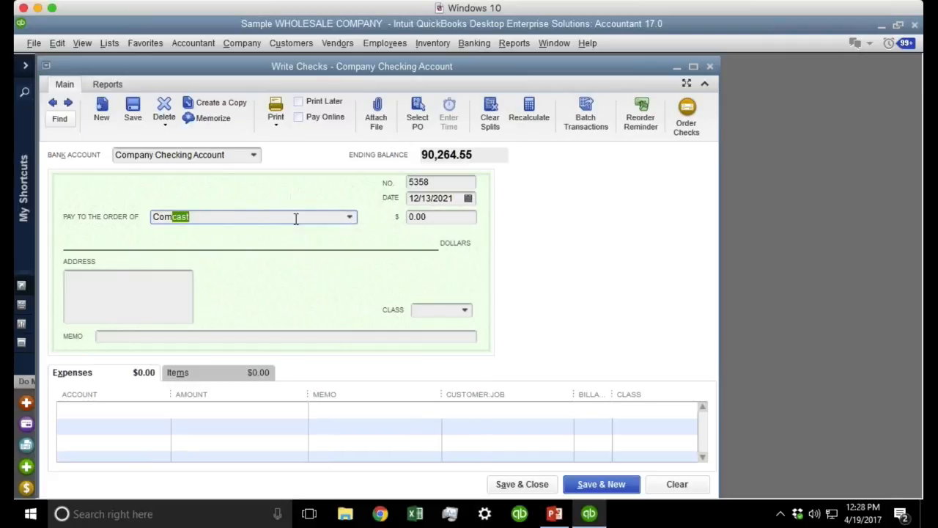
key(Tab)
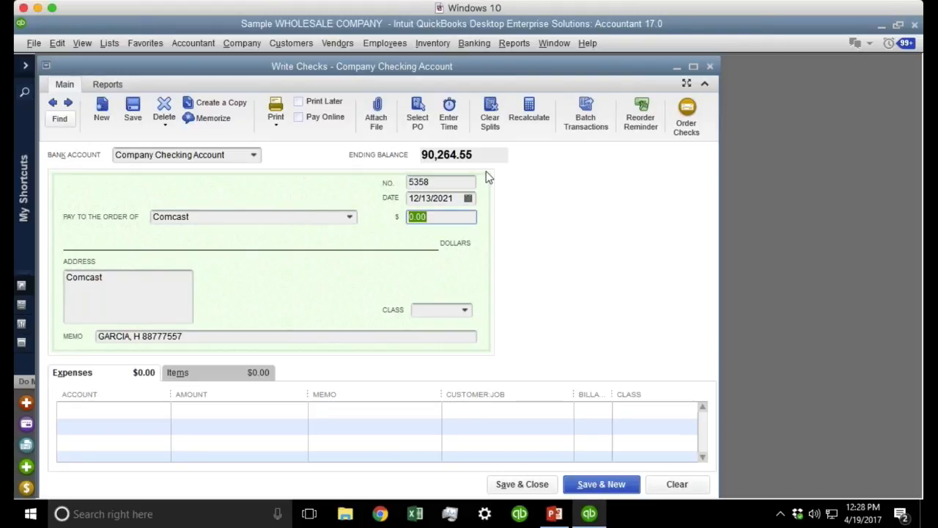
click(437, 182)
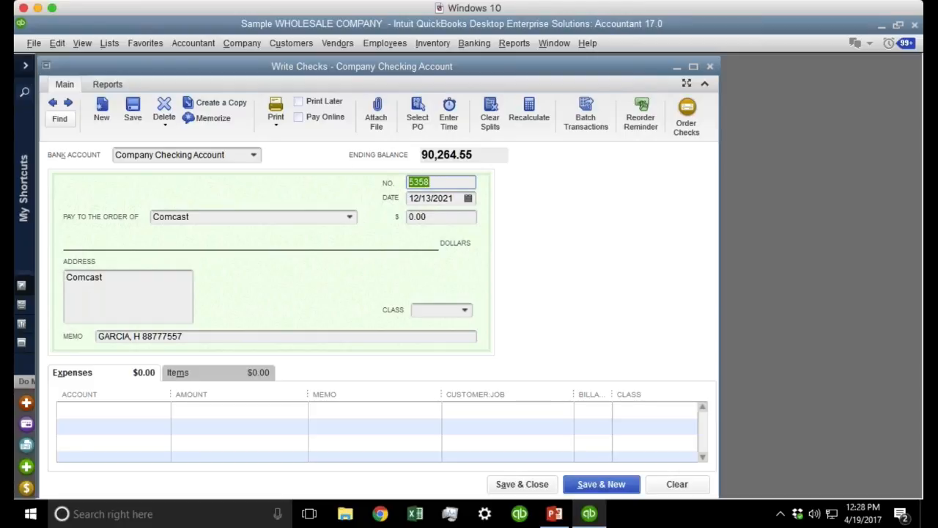
key(Tab)
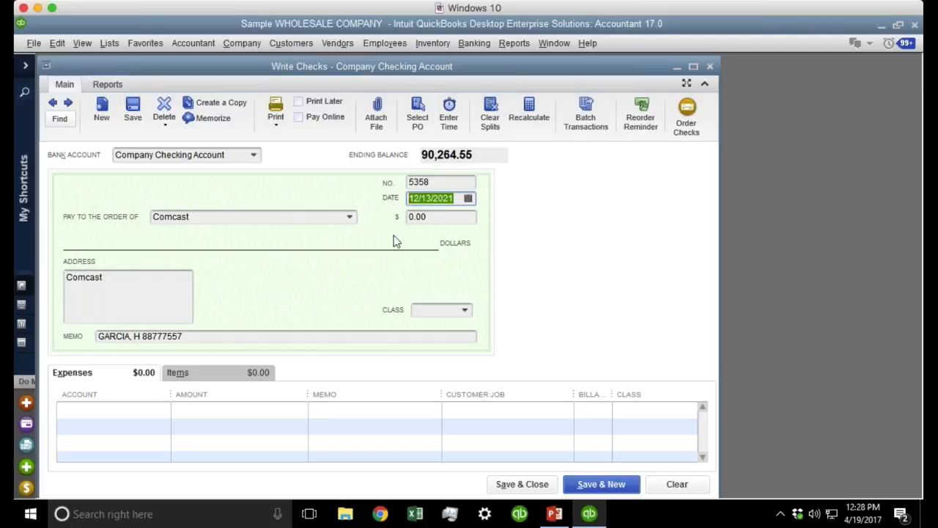
Clear the Comcast check, look at the payee and memo fields, and close Write Checks.
click(675, 488)
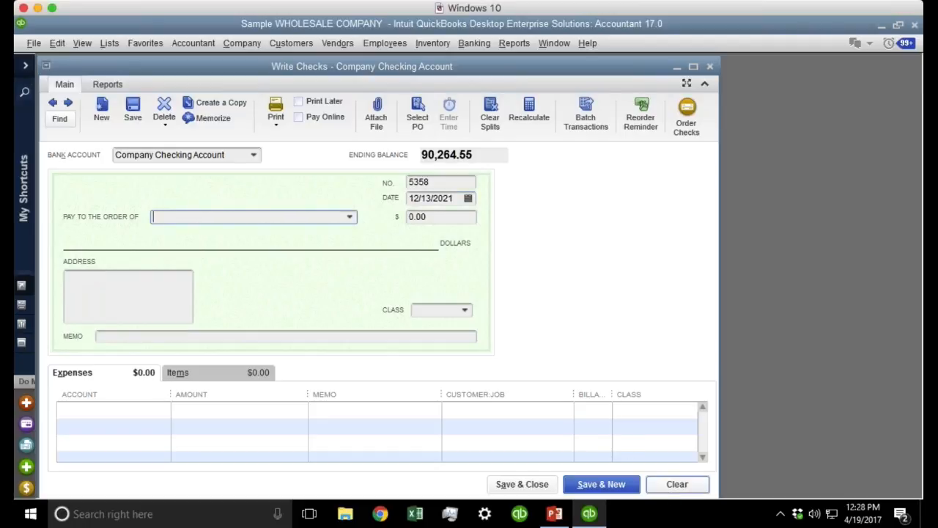
click(252, 219)
click(115, 334)
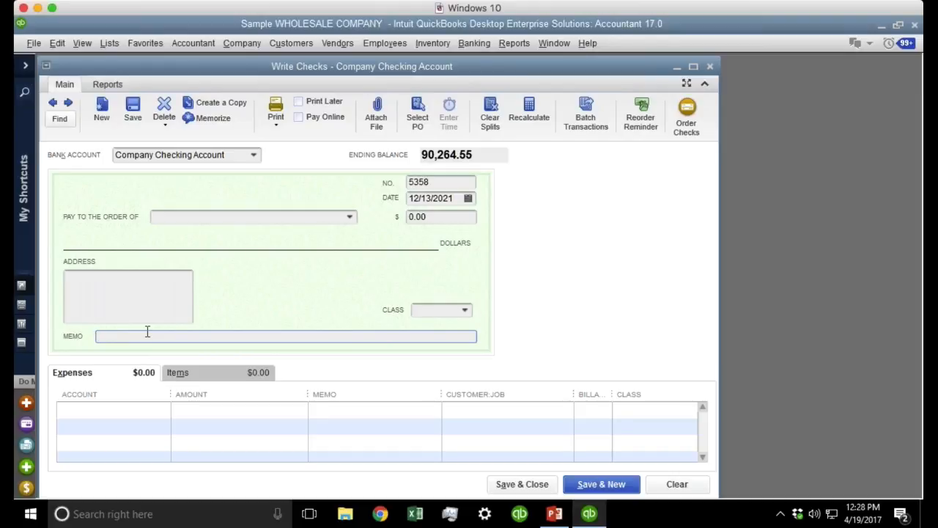
click(710, 65)
Open Automobile Insurance Company from the Vendor Center to its Payment Settings.
click(339, 43)
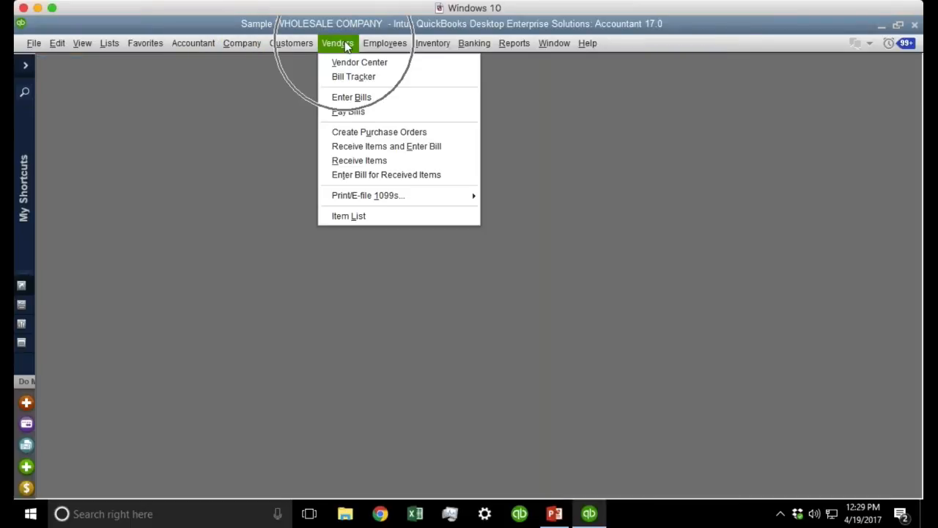
click(359, 65)
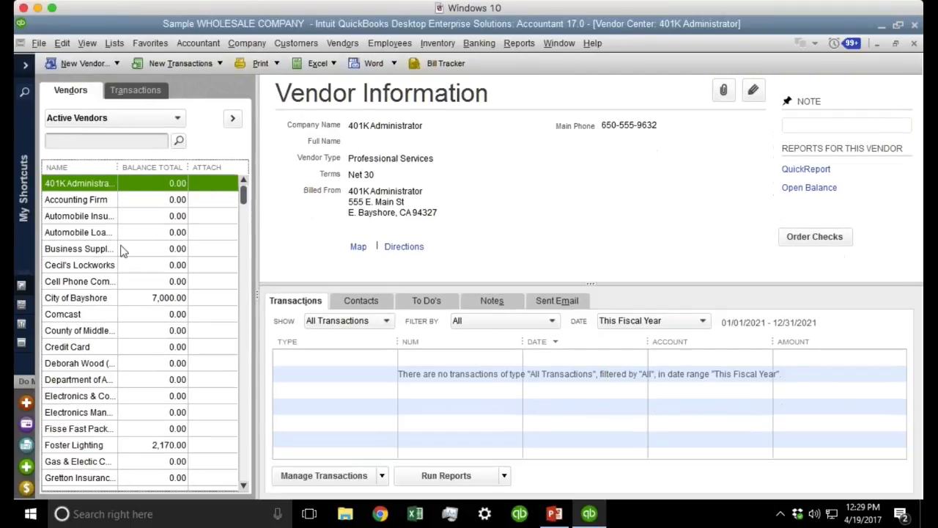
drag(119, 167, 185, 167)
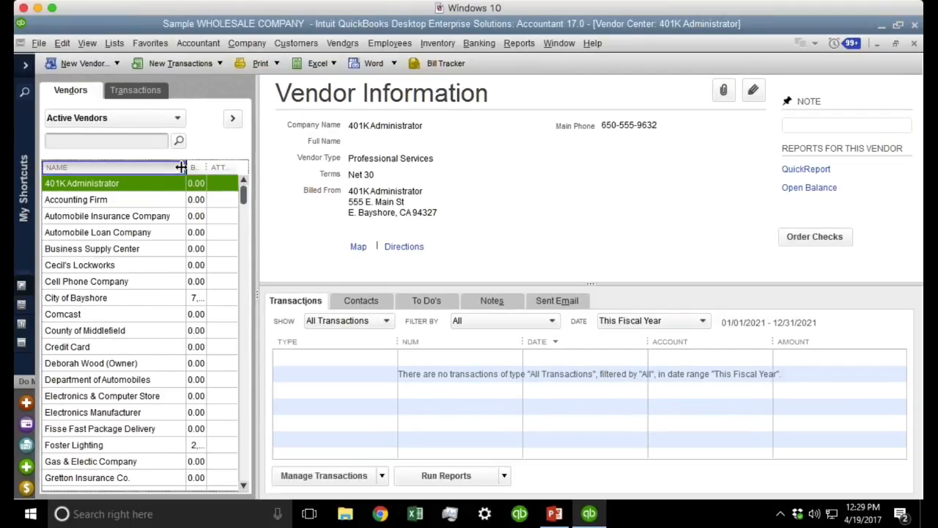
click(132, 220)
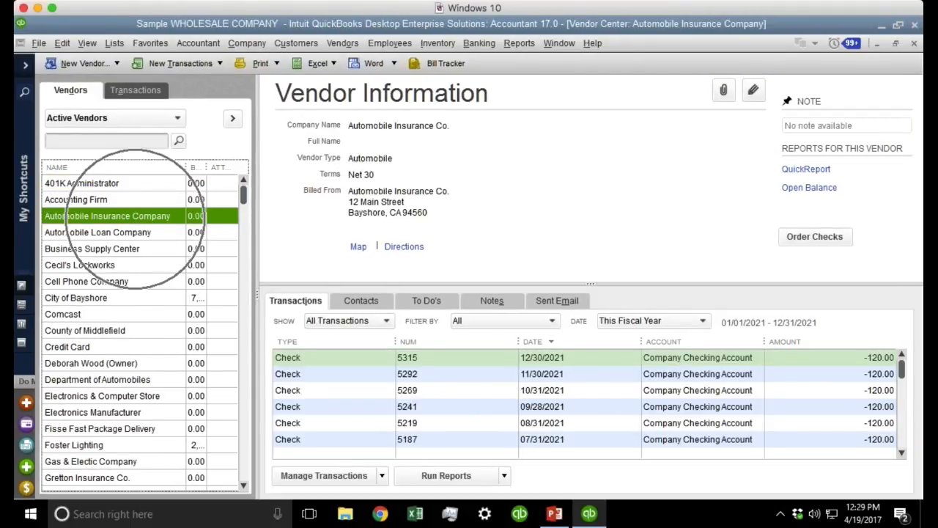
double_click(136, 219)
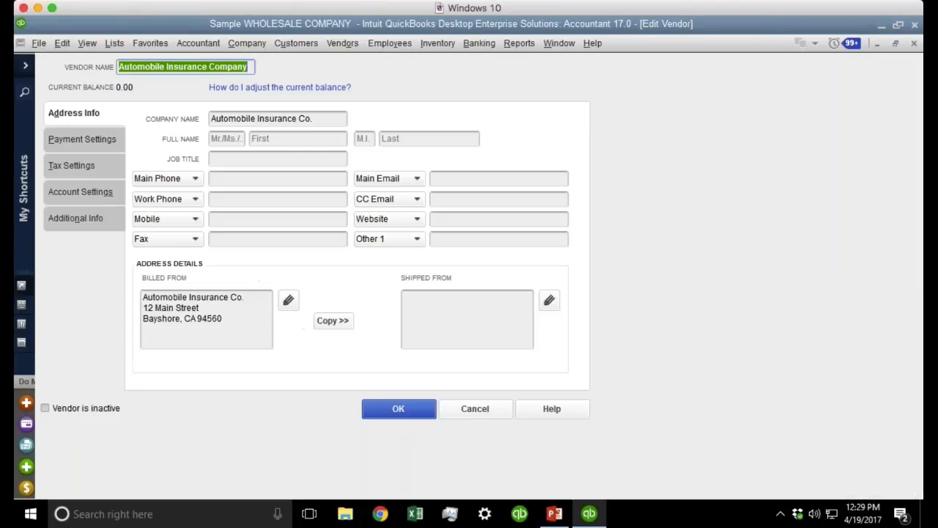
click(85, 216)
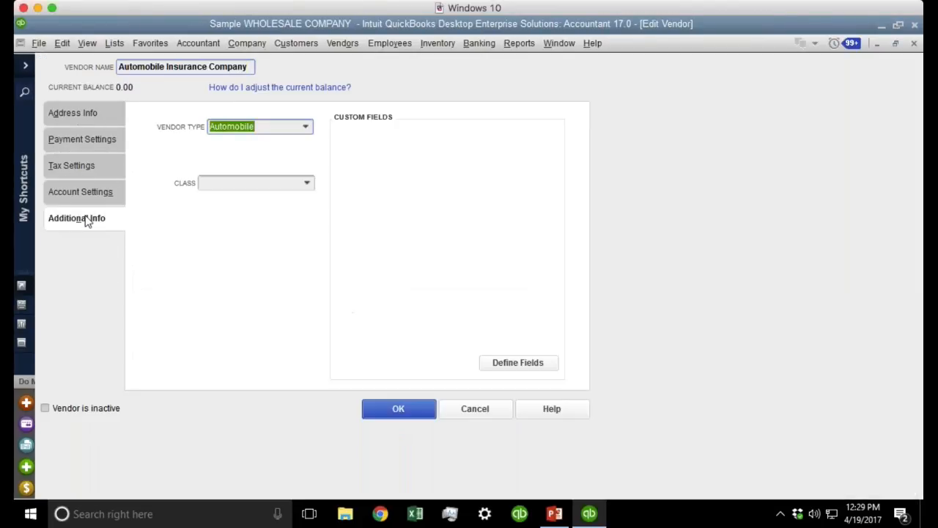
click(87, 196)
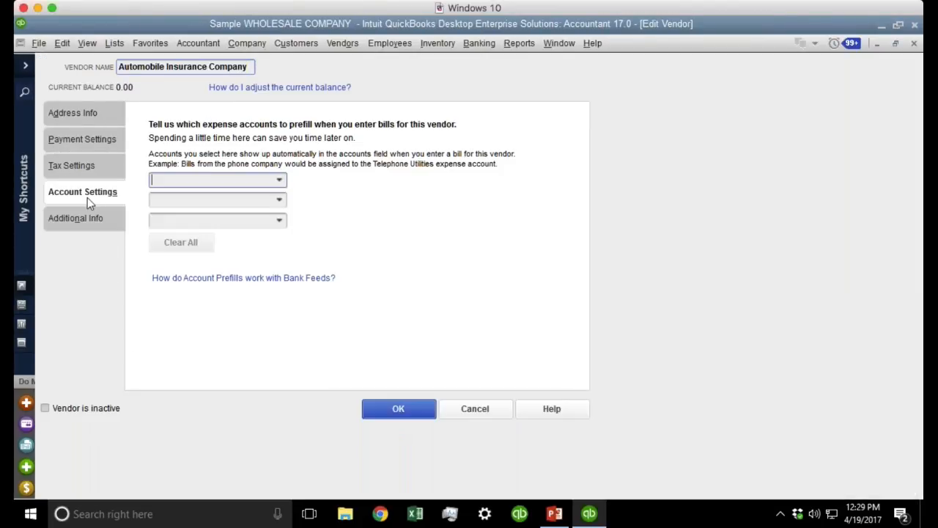
click(87, 166)
click(87, 141)
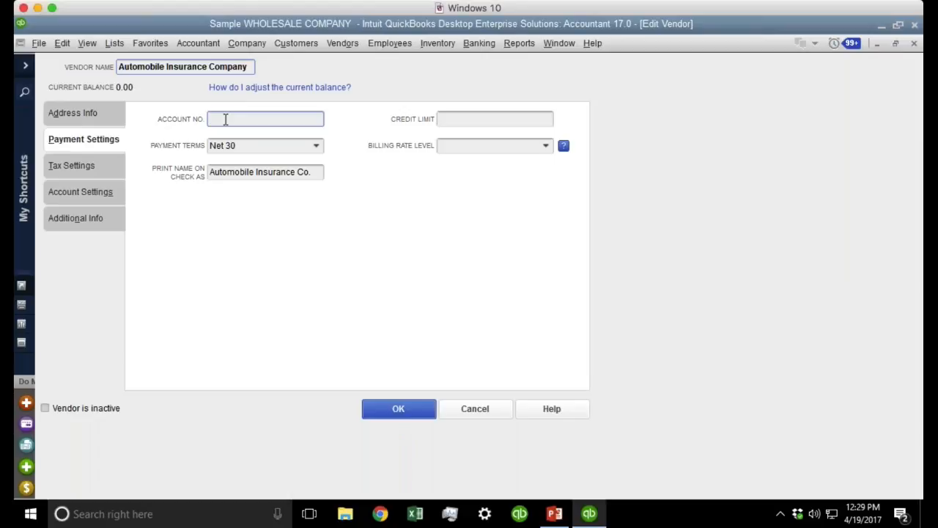
Type a long test account number, then erase it.
text(54985548935894398543-5803)
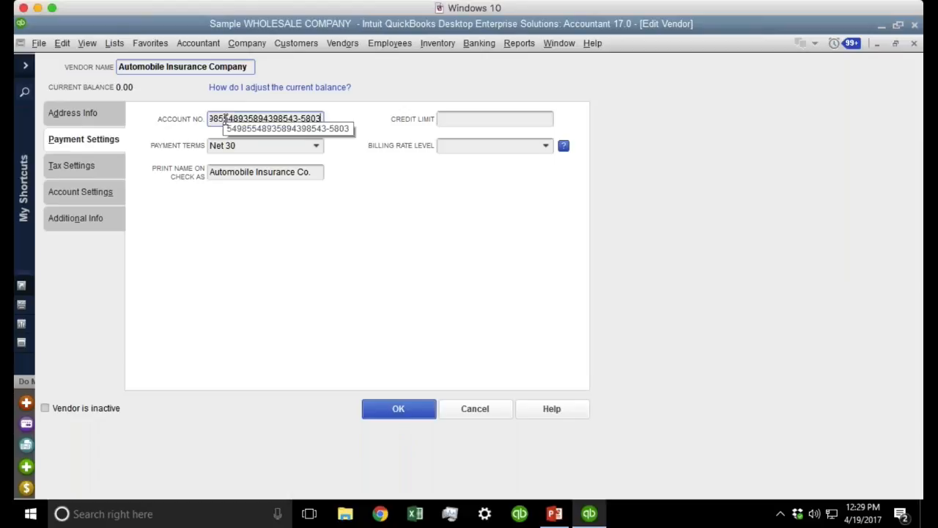
text(5834583850345048359834-8504385390534895384958-09)
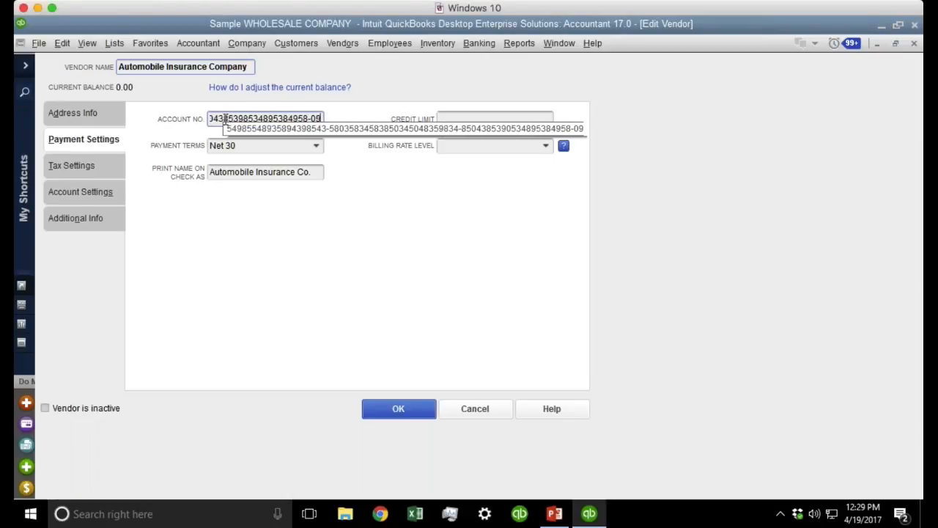
text(358349853894590348-5089358)
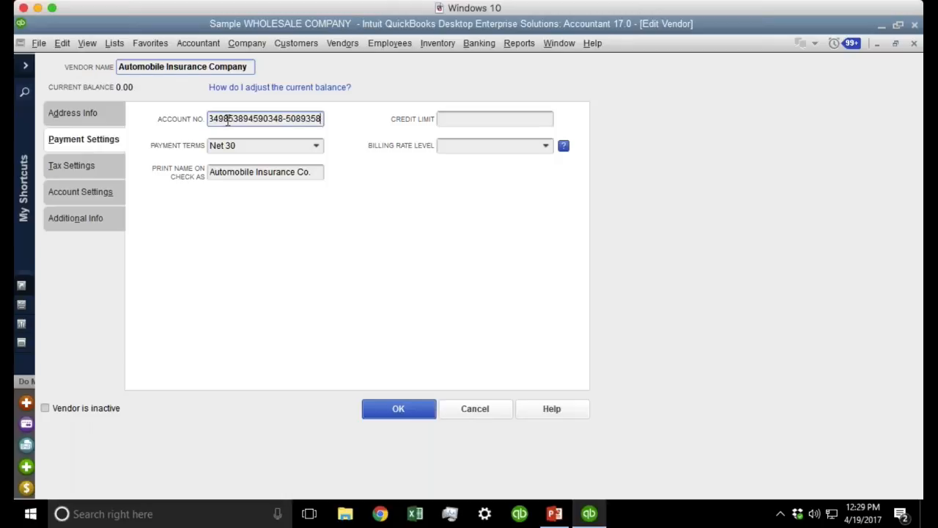
drag(213, 118, 528, 145)
text(359834-850438539053489)
key(BackSpace)
key(BackSpace)
key(BackSpace)
key(BackSpace)
key(BackSpace)
key(BackSpace)
key(BackSpace)
key(BackSpace)
key(BackSpace)
key(BackSpace)
key(BackSpace)
key(BackSpace)
key(BackSpace)
key(BackSpace)
key(BackSpace)
key(BackSpace)
key(BackSpace)
key(BackSpace)
key(BackSpace)
key(BackSpace)
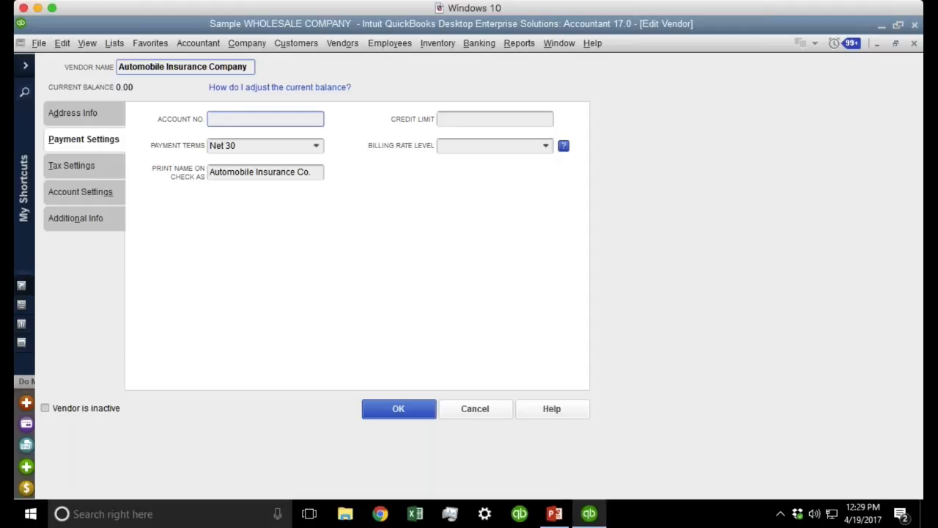
Enter an Account No. note splitting payment 50% between two named people, and save.
text(APPLY TE)
key(BackSpace)
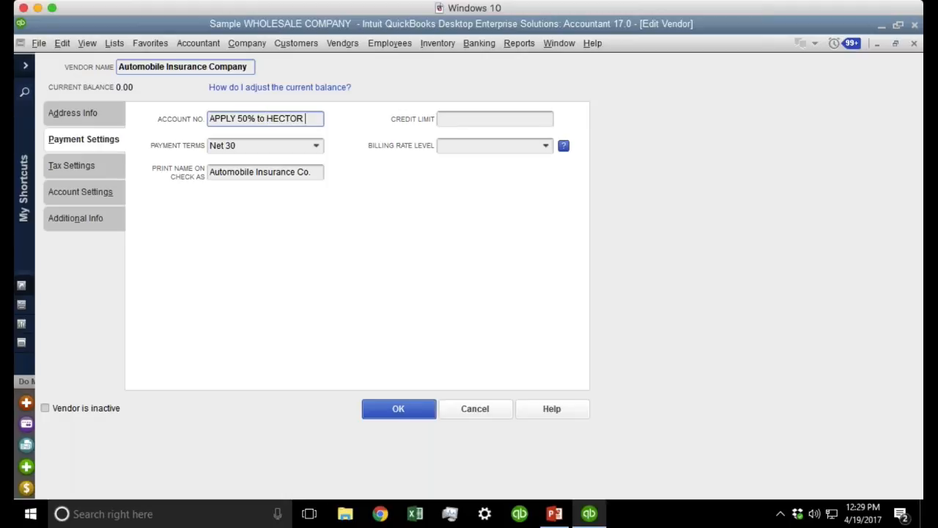
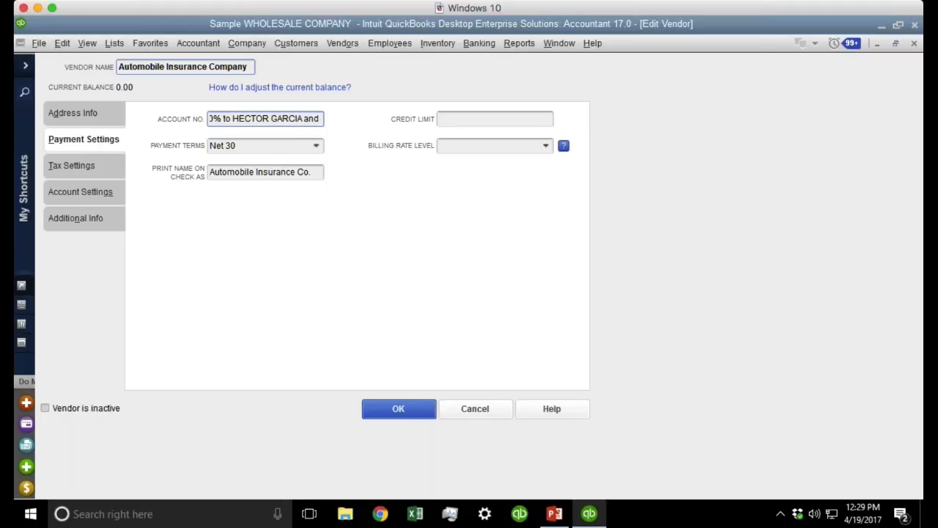
text( 50%)
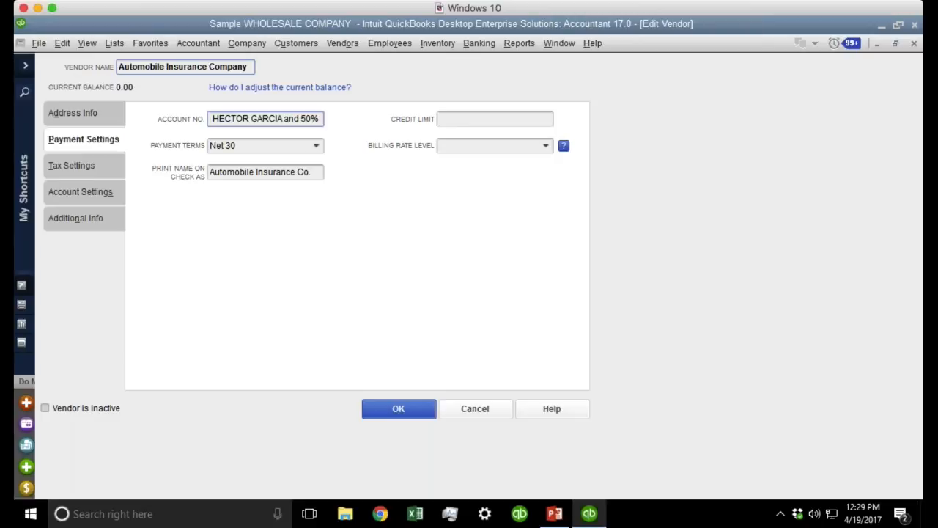
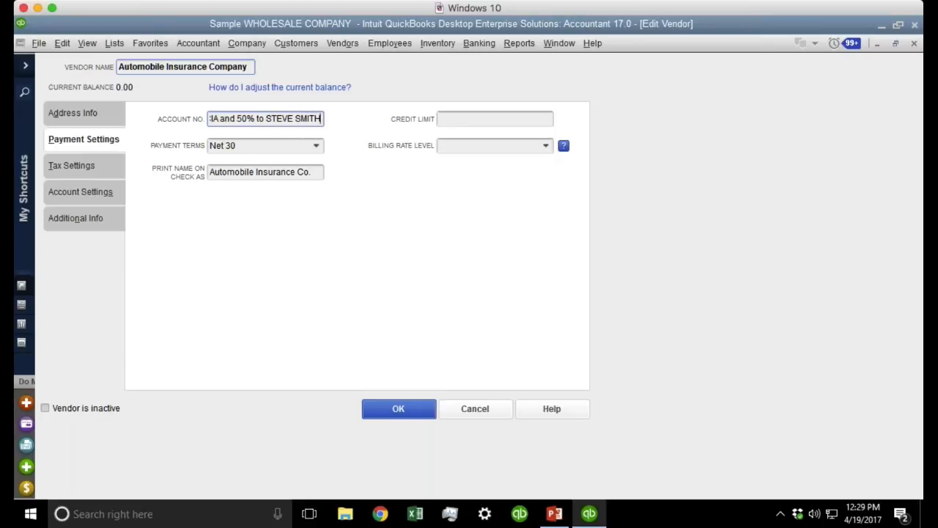
drag(314, 121, 168, 118)
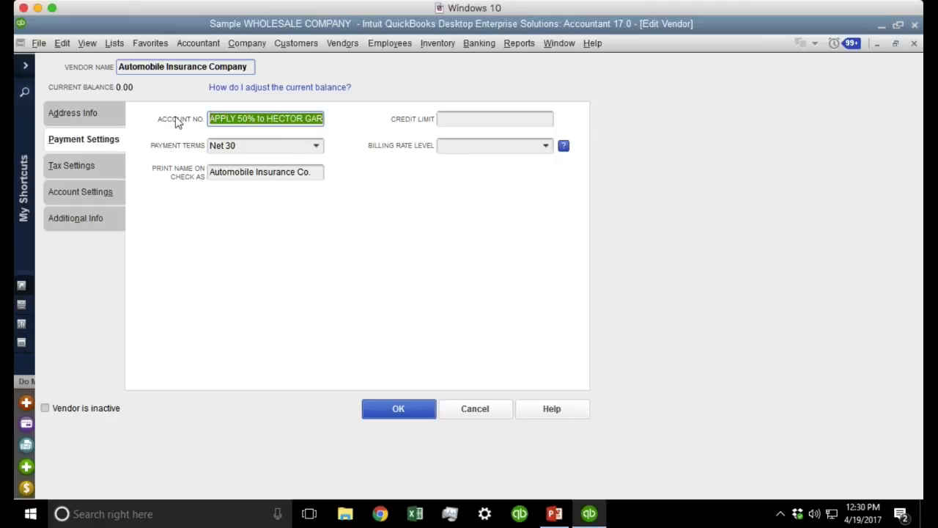
click(209, 122)
drag(211, 119, 329, 122)
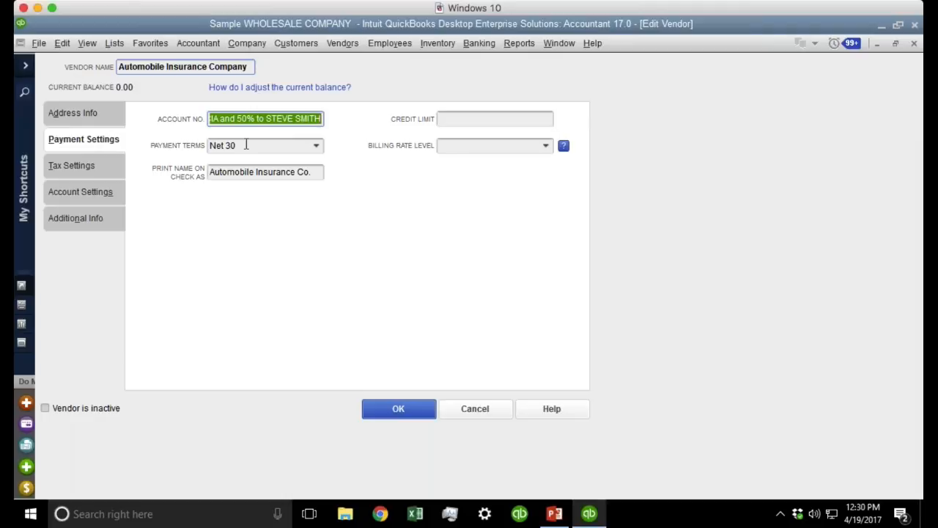
click(400, 408)
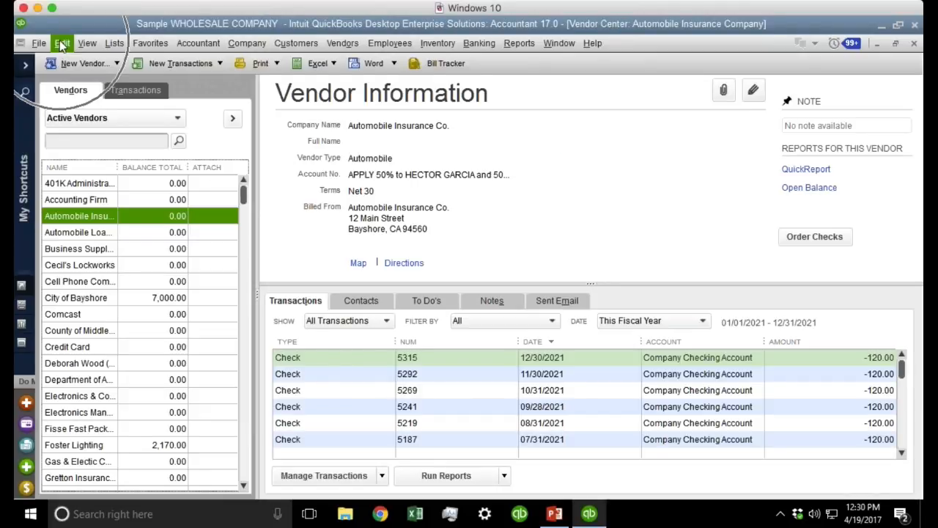
click(63, 44)
click(83, 357)
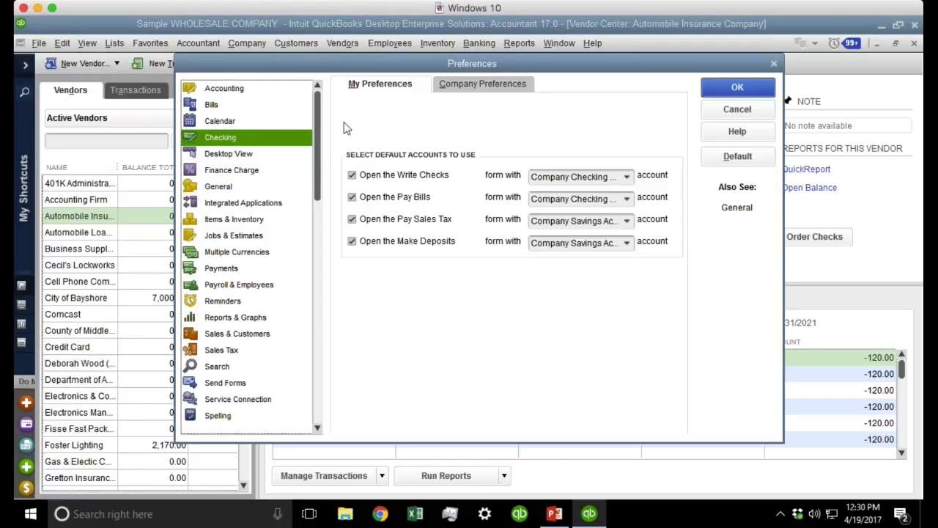
click(485, 88)
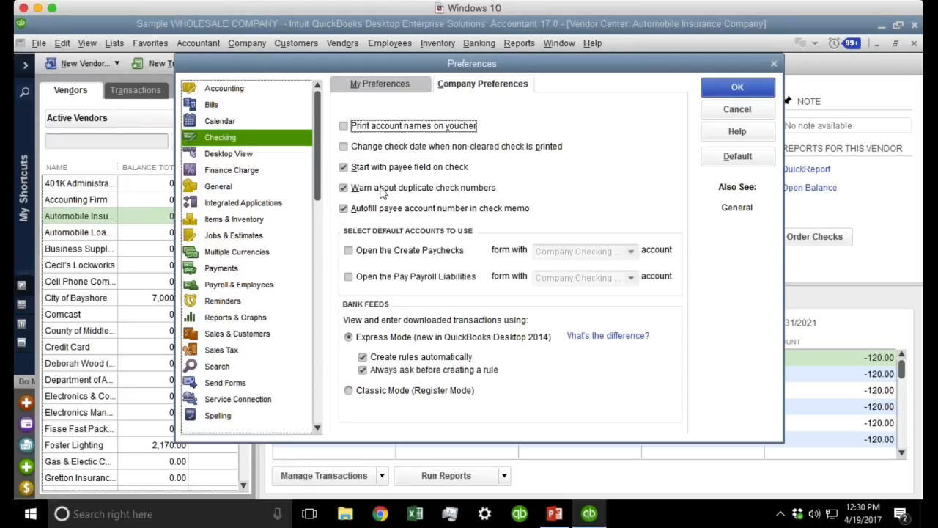
click(388, 85)
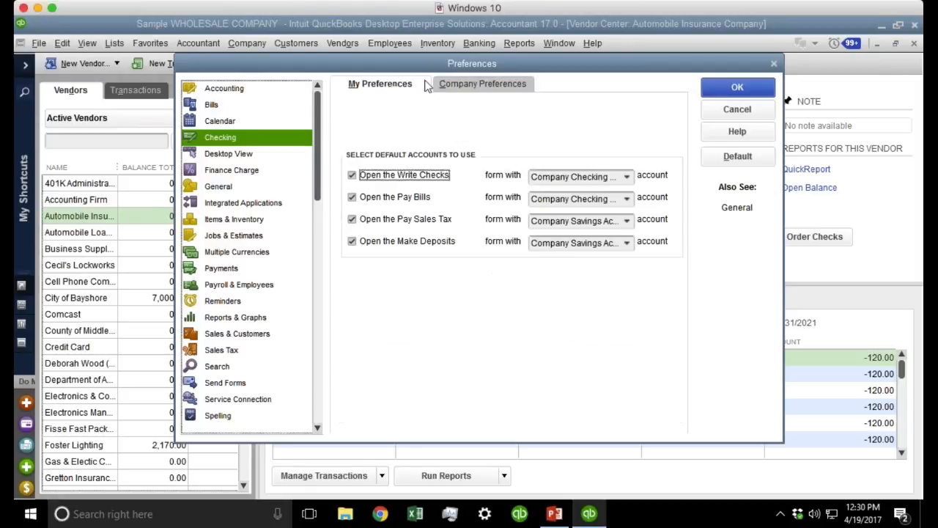
click(497, 85)
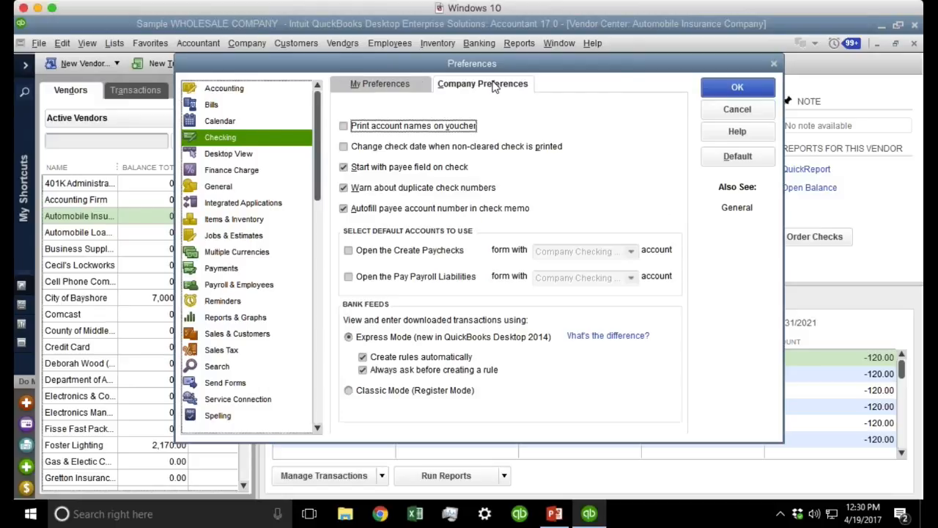
click(375, 208)
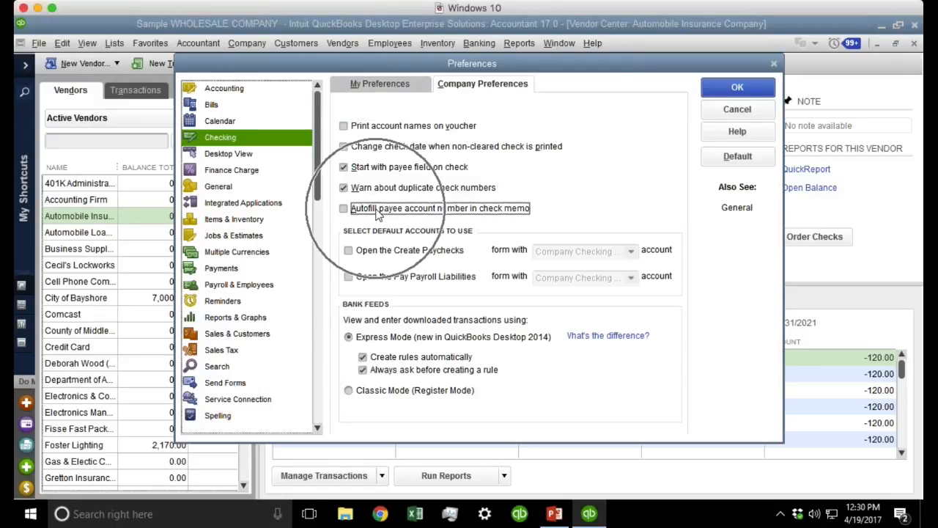
click(376, 209)
click(377, 211)
click(377, 211)
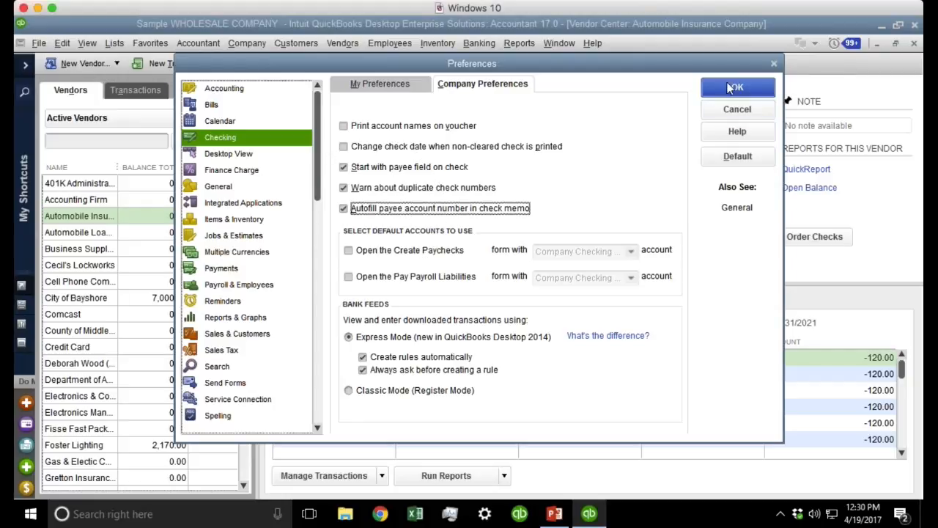
key(Return)
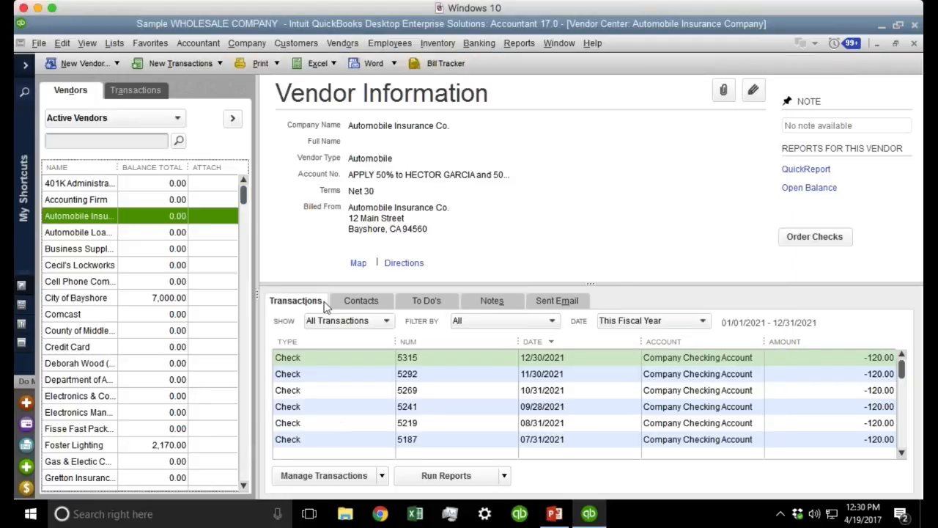
key(ctrl+w)
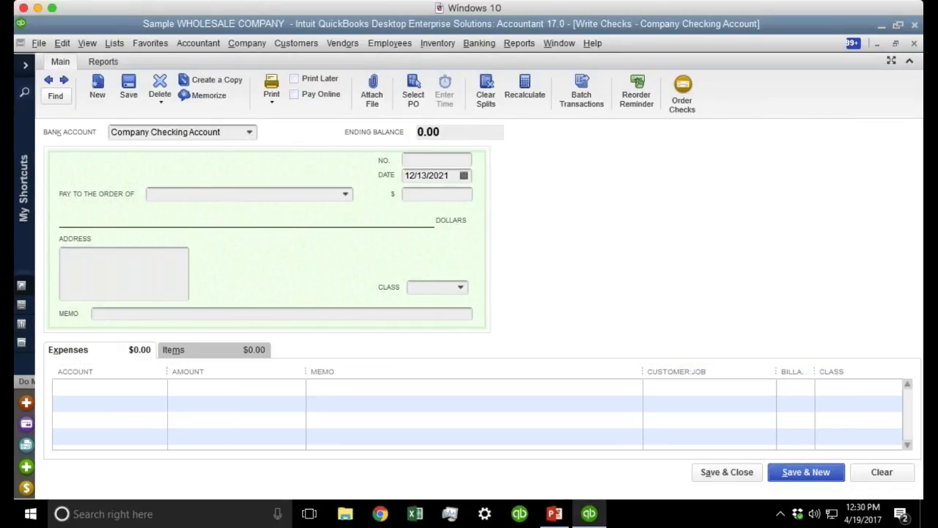
drag(326, 314, 16, 313)
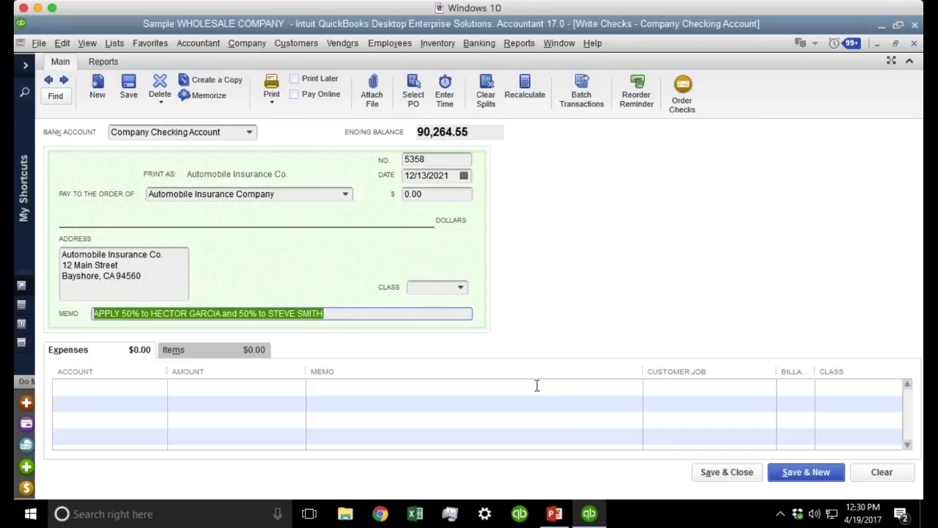
click(881, 472)
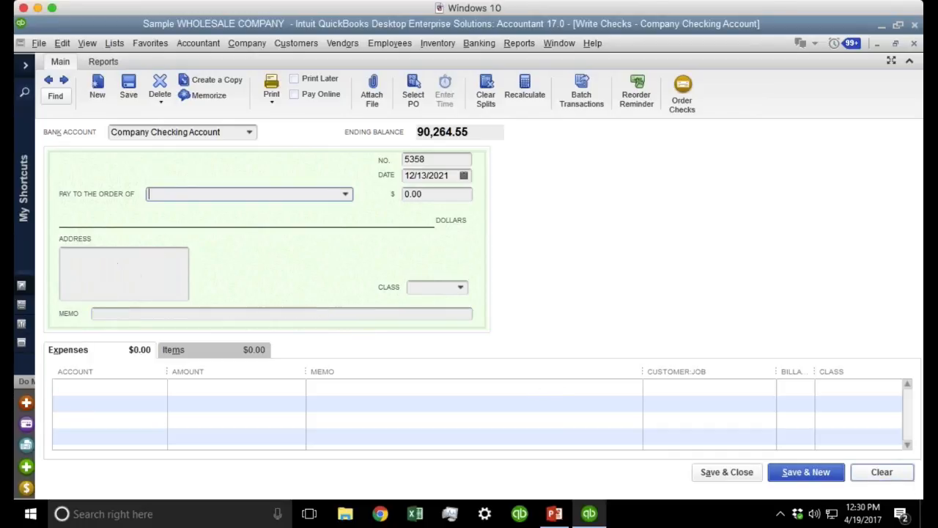
key(Escape)
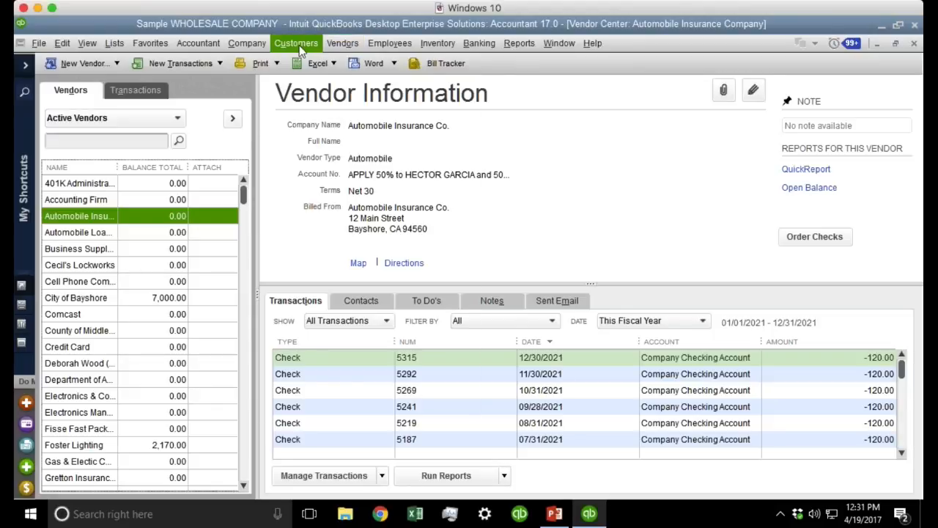
Start a bill for Automobile Insurance Company with a 600.00 amount due.
click(316, 47)
mouse_move(342, 44)
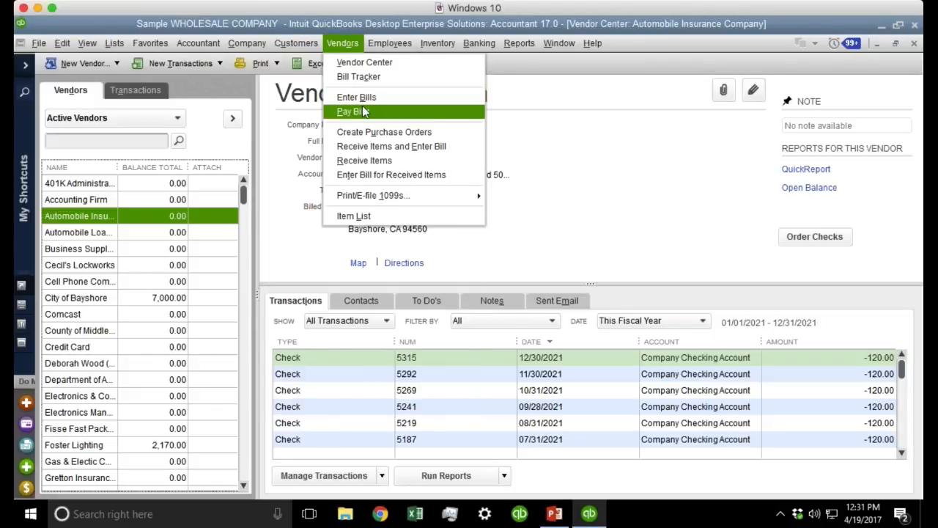
click(366, 99)
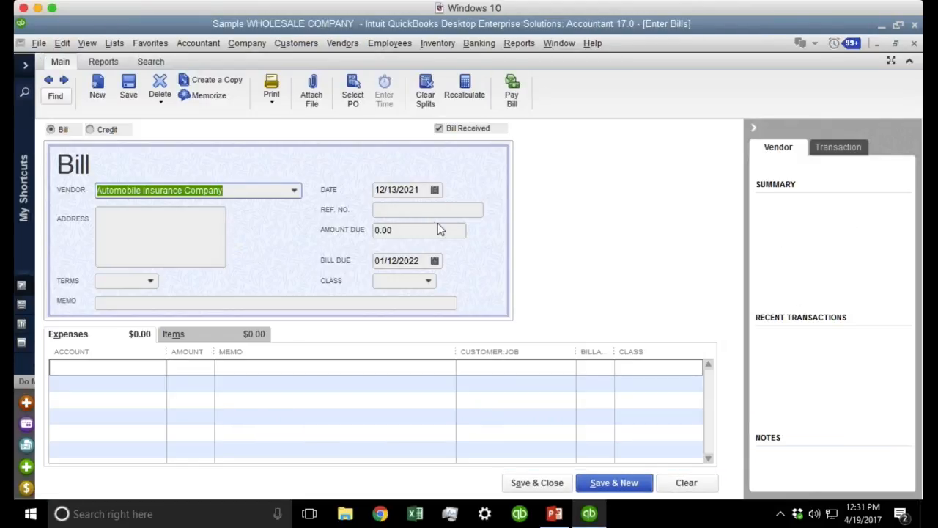
click(430, 210)
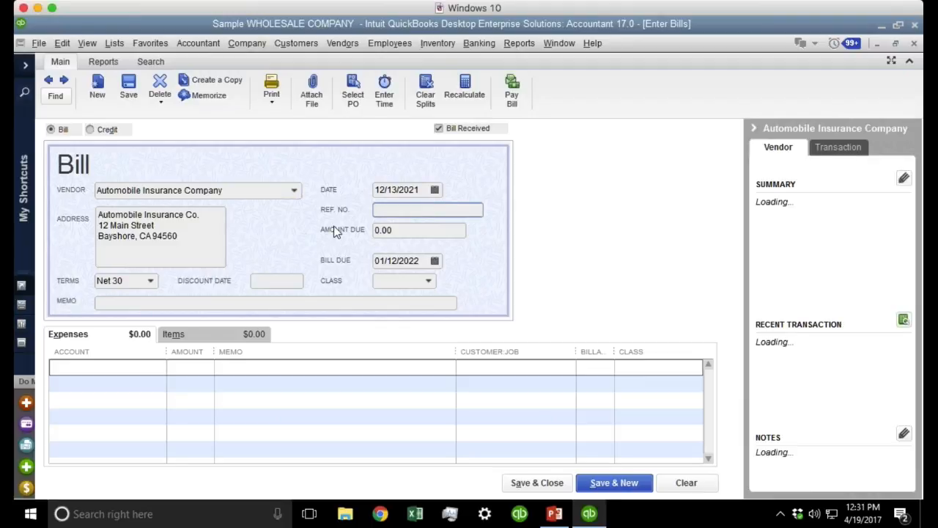
click(397, 230)
text(600)
key(Tab)
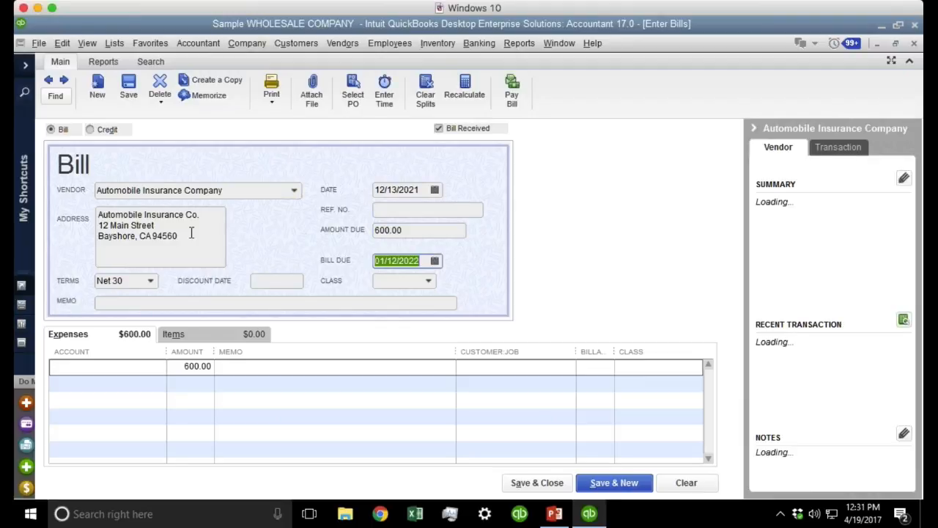
Add the policy-number memo, charge the line to Insurance:Auto Insurance, and save the bill.
click(103, 303)
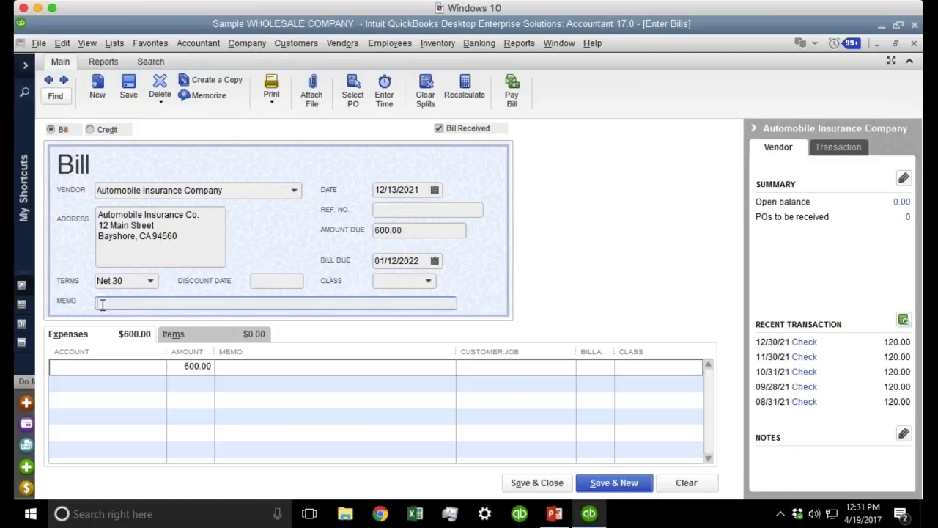
text(  100)
text(%)
text(  NORTH A)
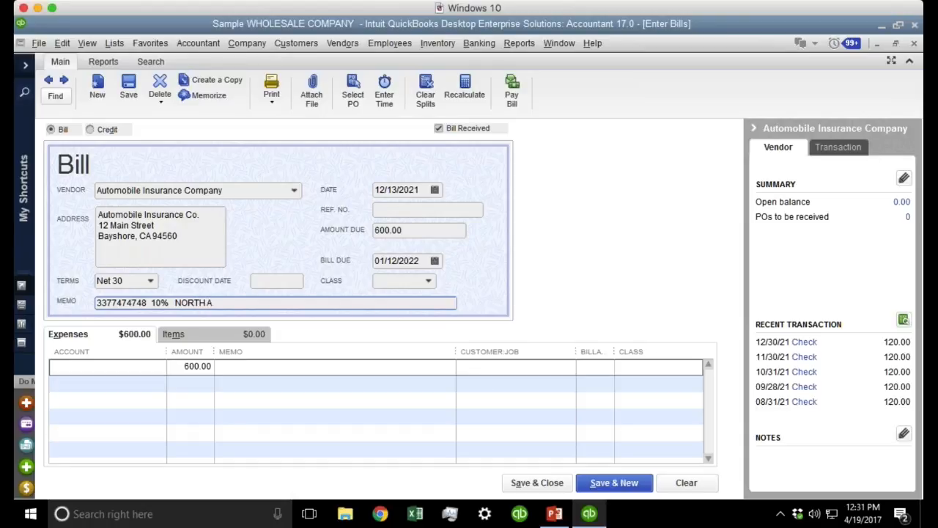
text(MERICA)
drag(266, 301, 76, 302)
click(123, 367)
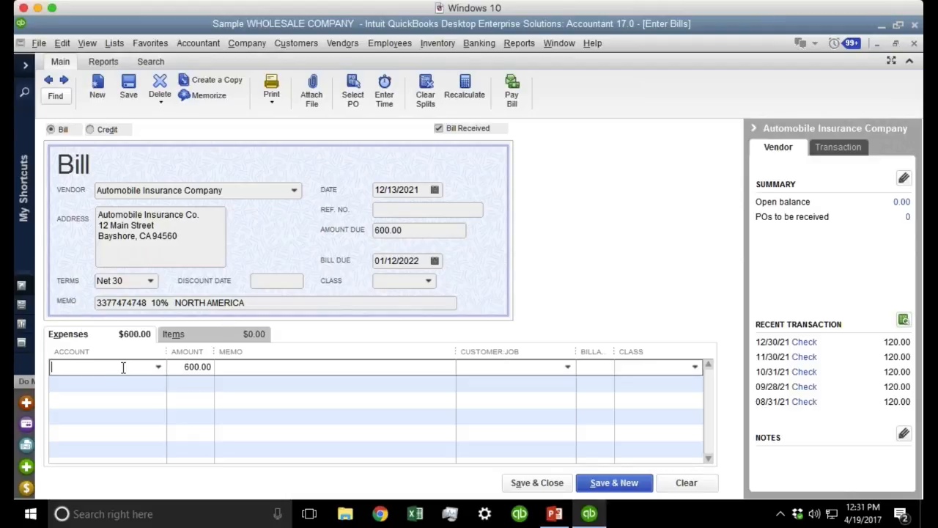
click(159, 367)
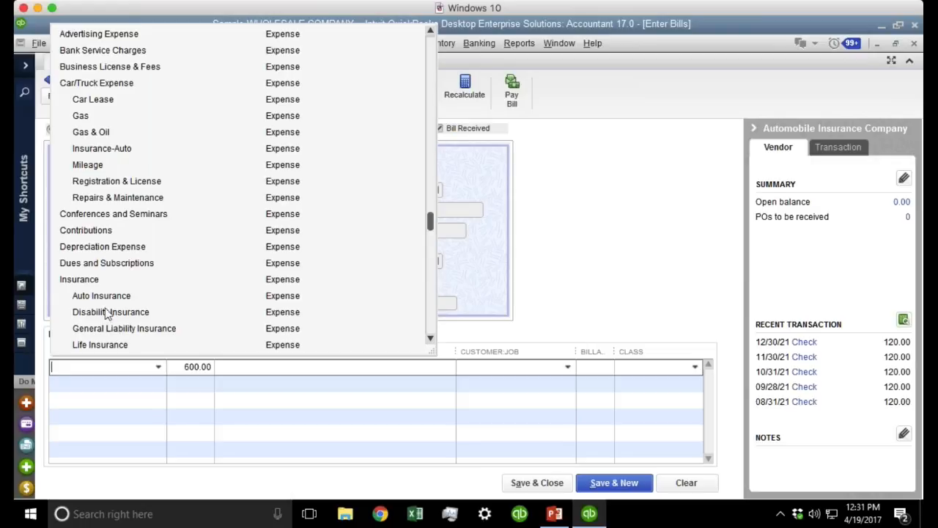
click(113, 300)
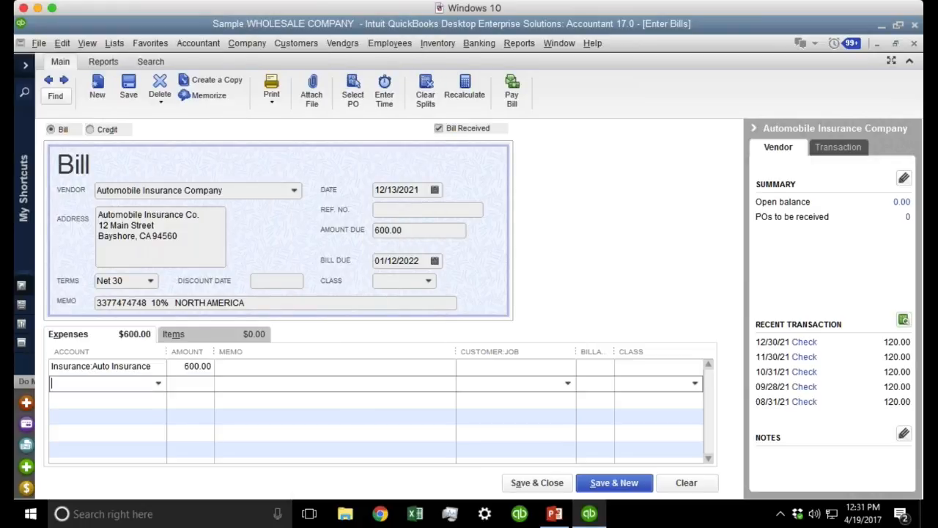
drag(250, 303, 34, 304)
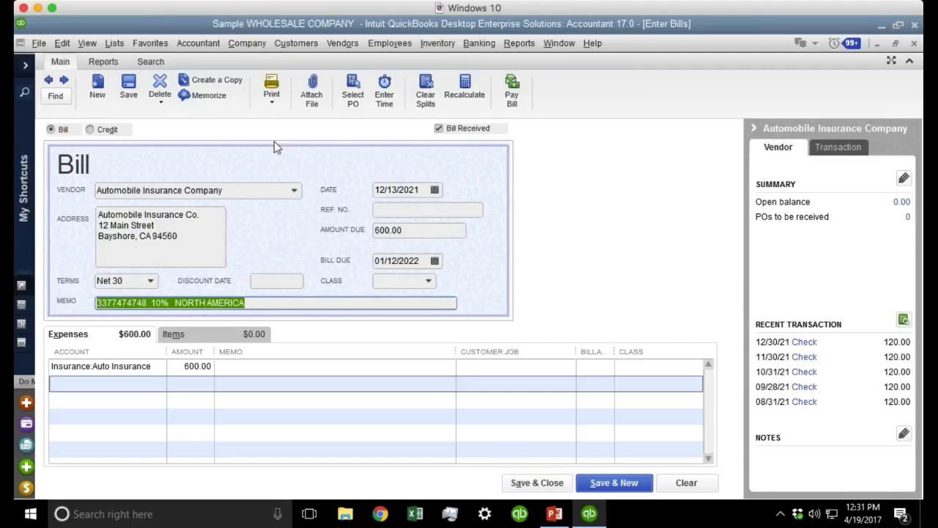
click(129, 89)
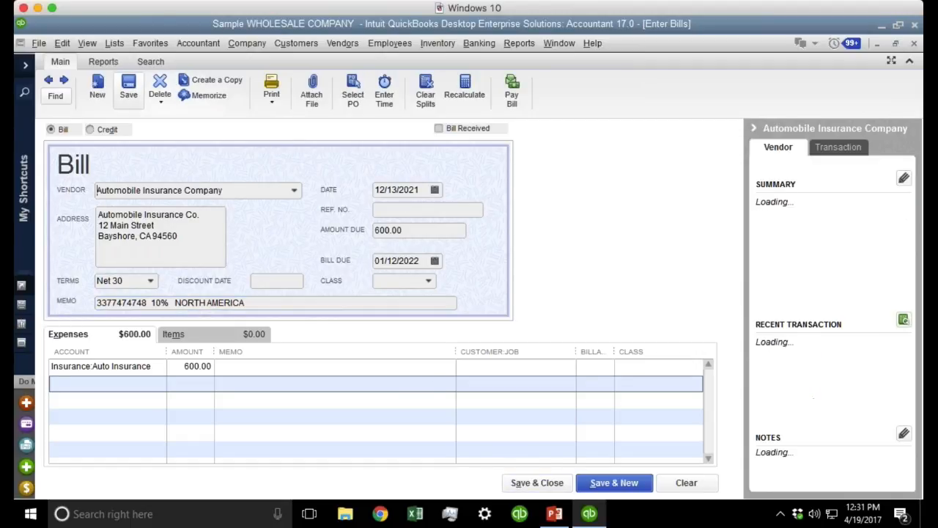
Pay the 600.00 bill via Pay Selected Bills and discard the blank follow-up bill.
click(511, 92)
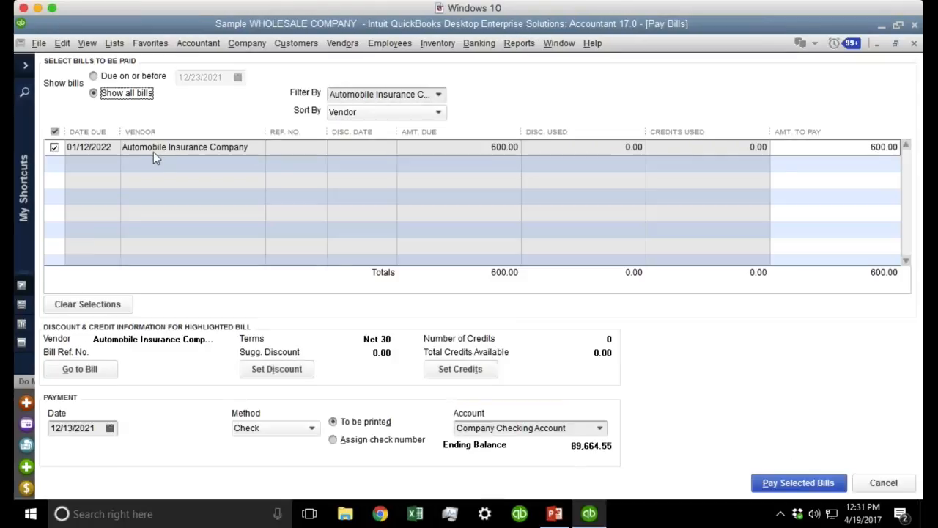
click(806, 482)
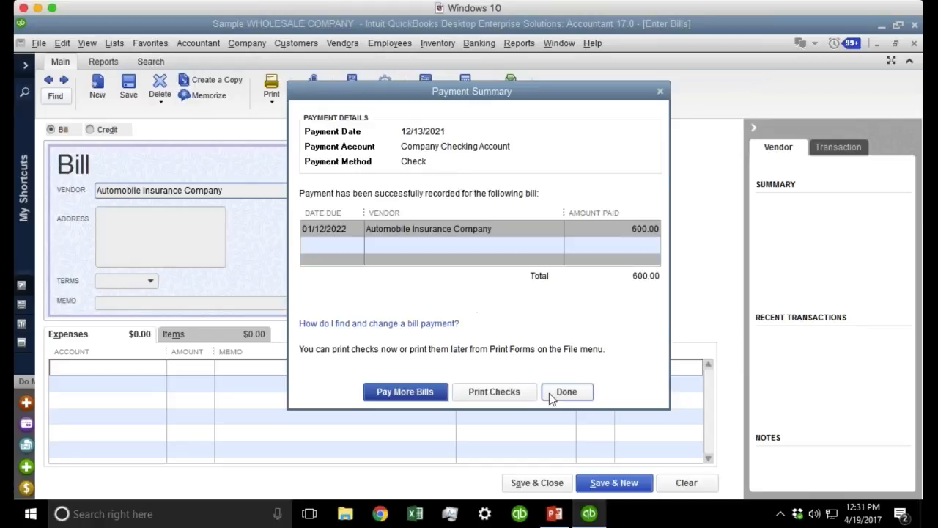
click(549, 393)
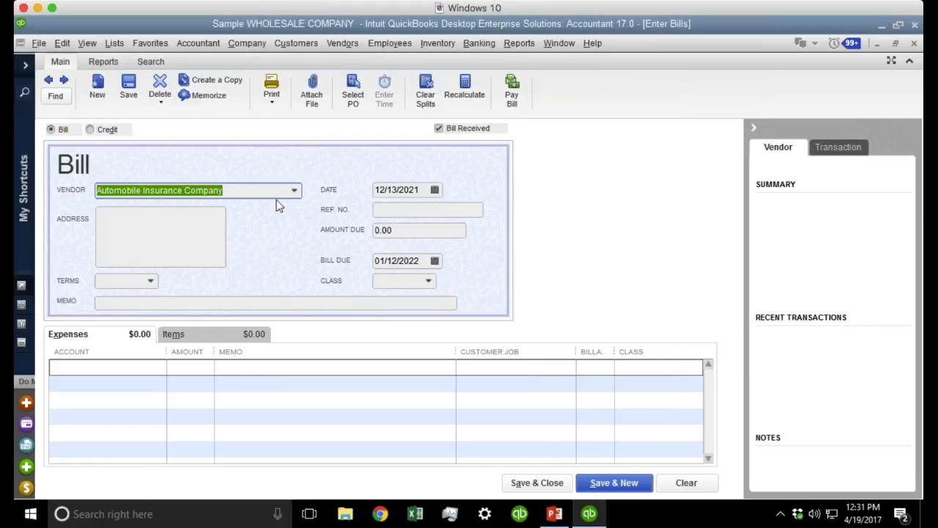
click(48, 80)
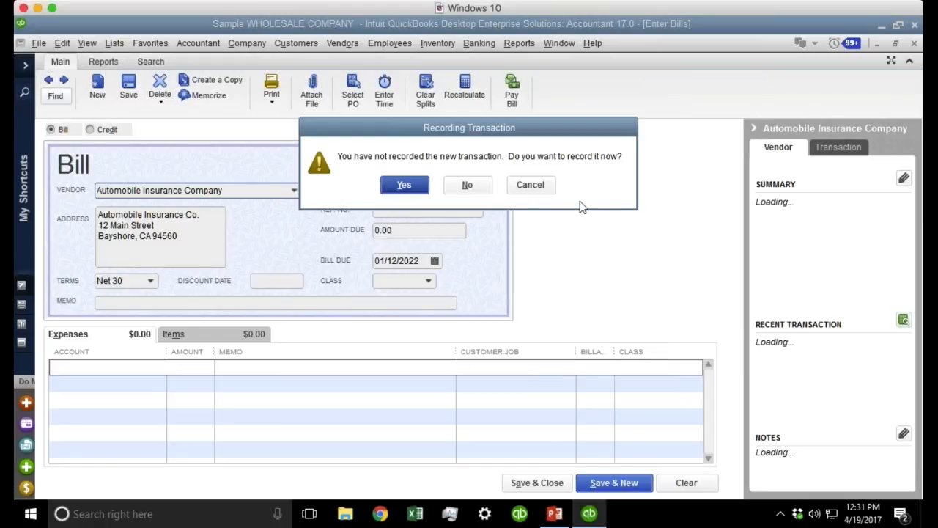
click(486, 189)
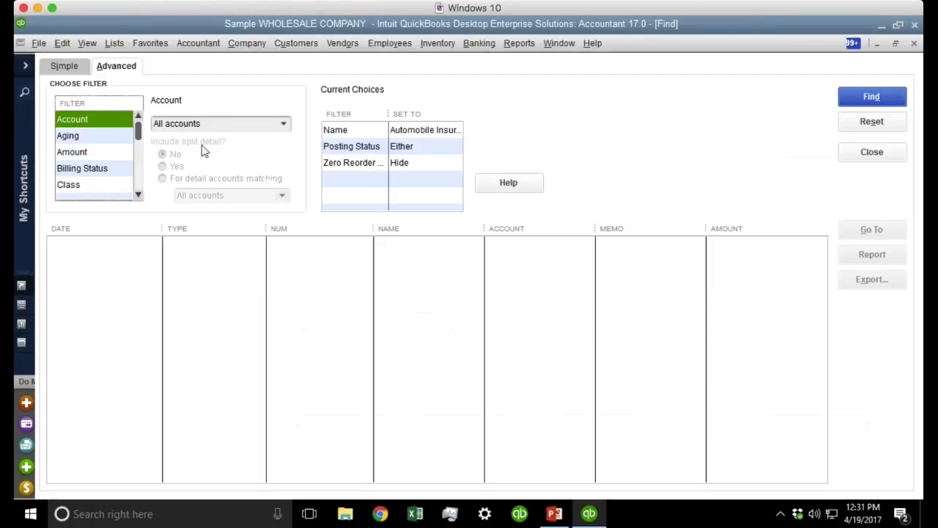
Show only the vendor's Bill Payments and open the 600.00 Bill Pmt-Check.
click(352, 323)
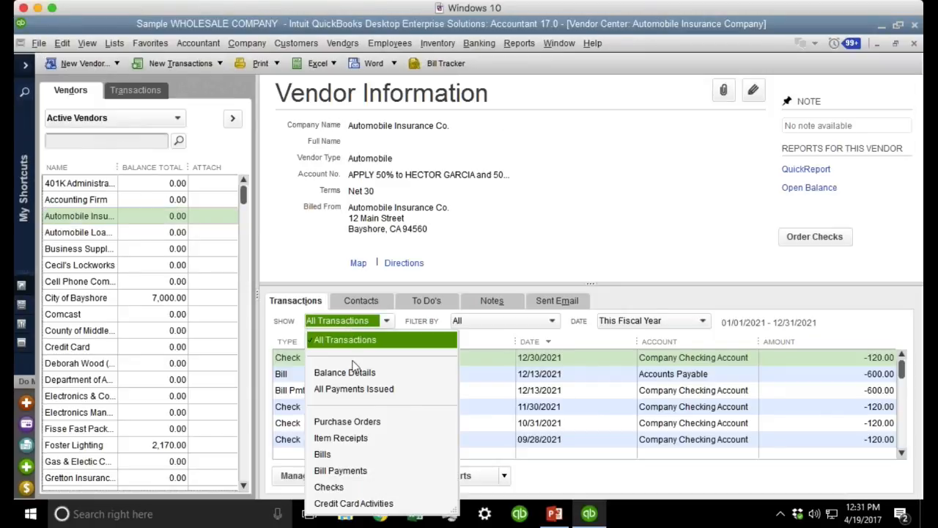
click(346, 472)
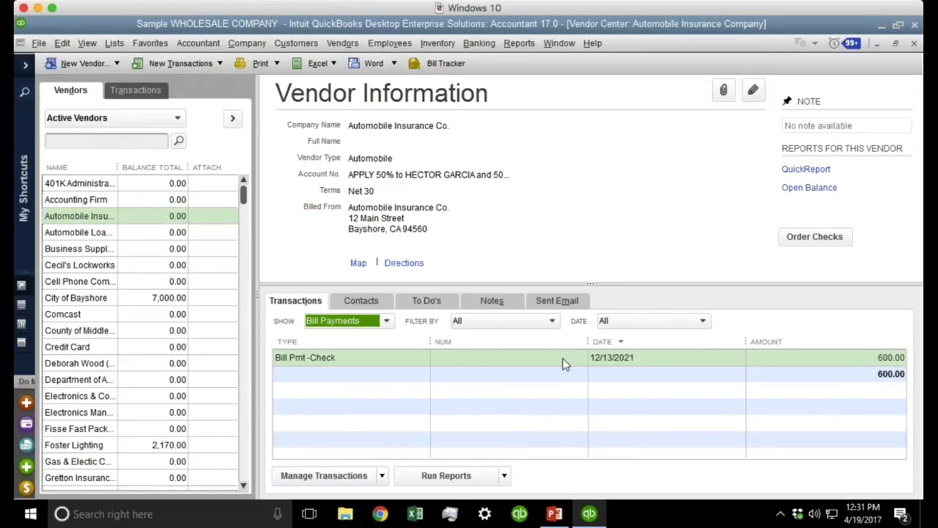
double_click(639, 358)
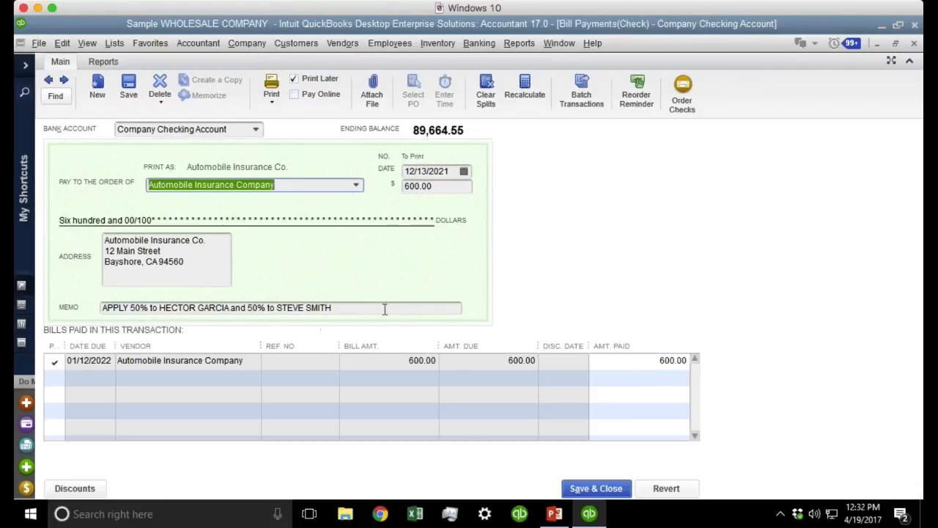
drag(362, 308, 22, 290)
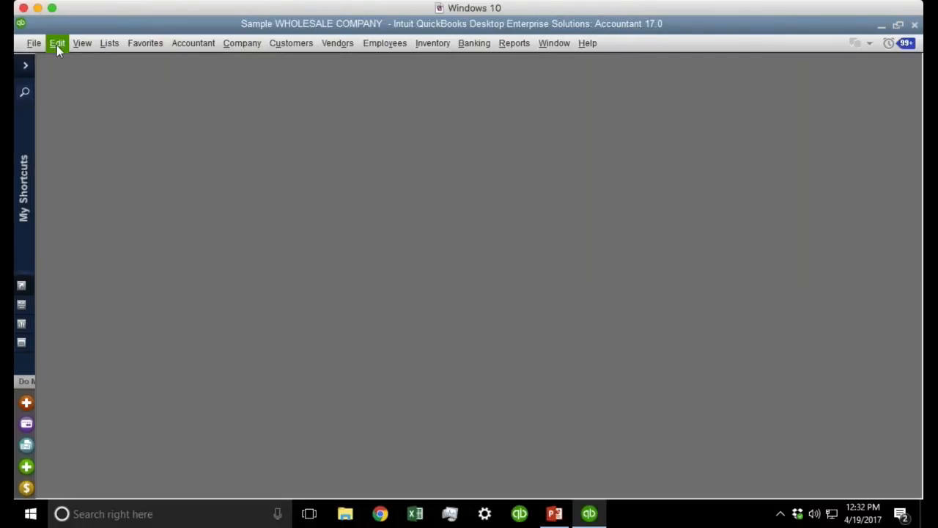
click(56, 43)
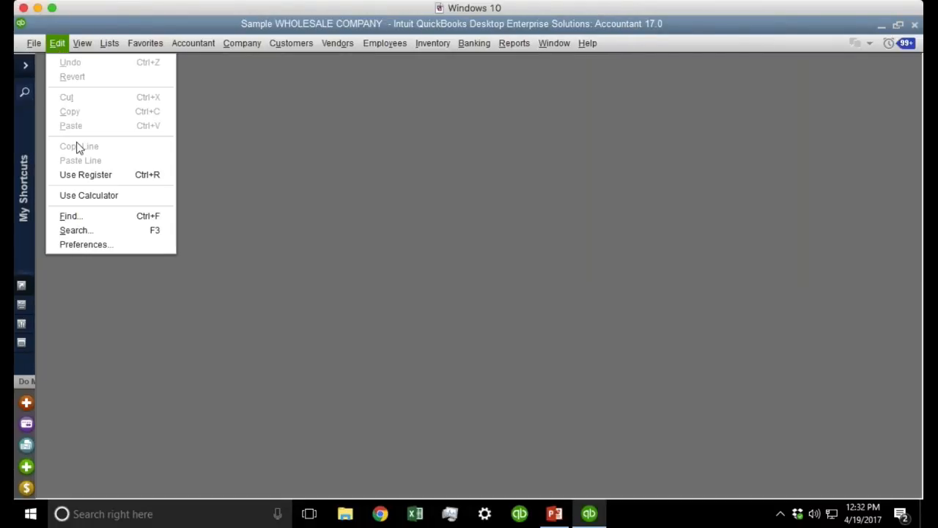
In Desktop View preferences, uncheck Show Home page, enable coloured icons, and choose Save current desktop.
click(110, 244)
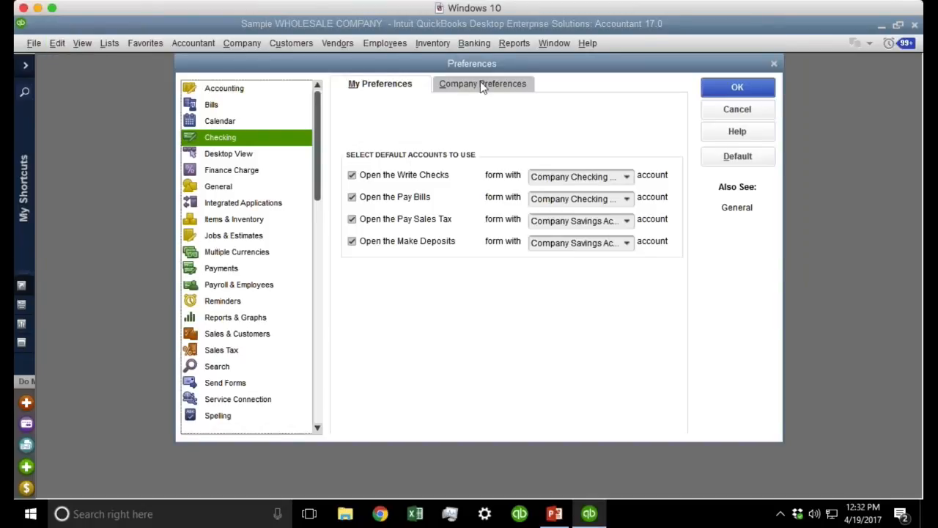
click(459, 86)
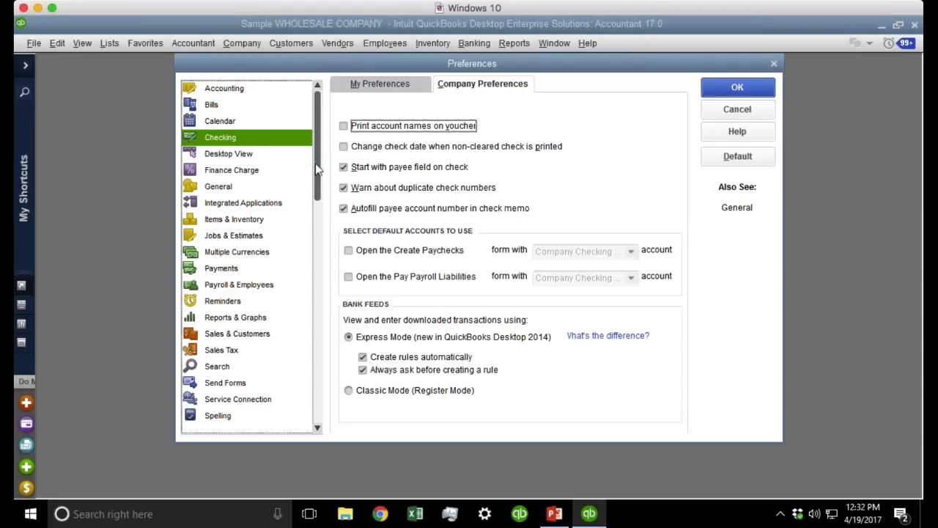
click(236, 155)
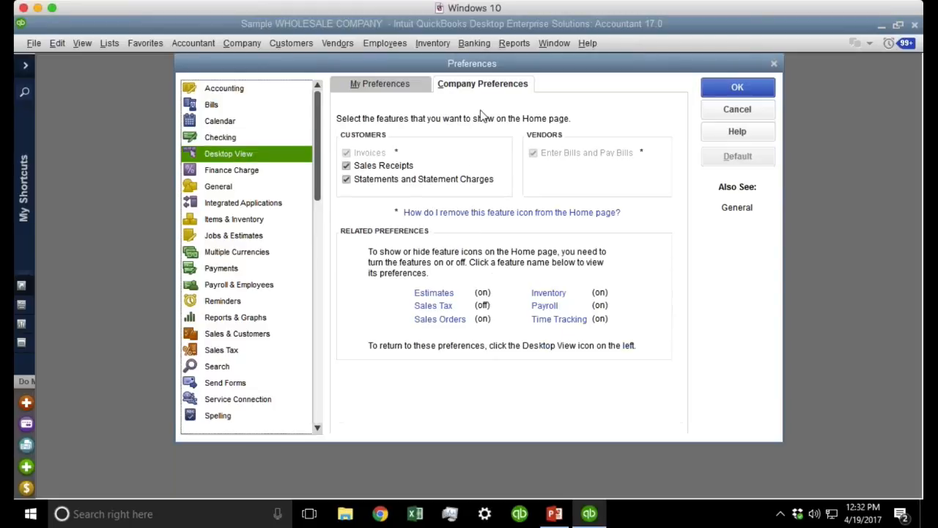
click(403, 89)
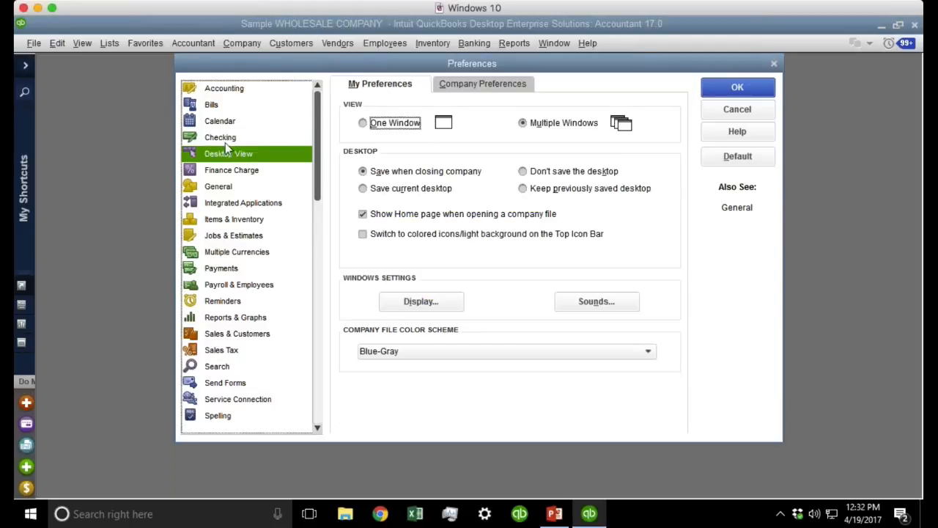
click(432, 215)
click(430, 218)
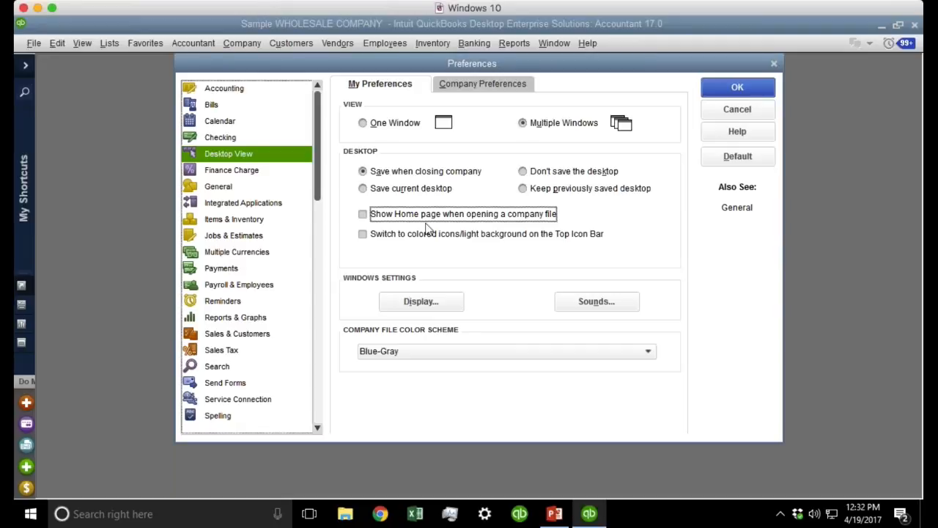
click(438, 236)
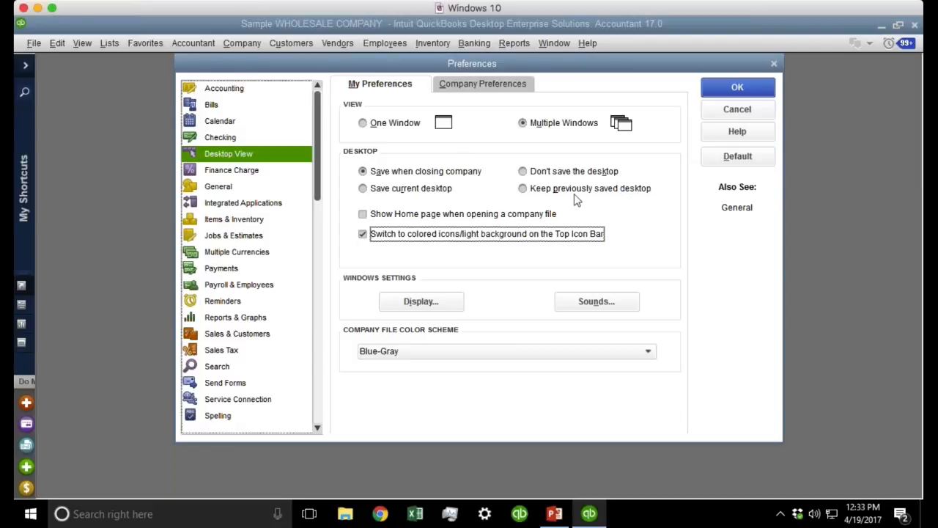
mouse_move(280, 66)
mouse_down()
mouse_move(854, 293)
mouse_move(875, 367)
mouse_move(871, 421)
mouse_move(373, 264)
mouse_move(515, 164)
mouse_move(282, 55)
mouse_up()
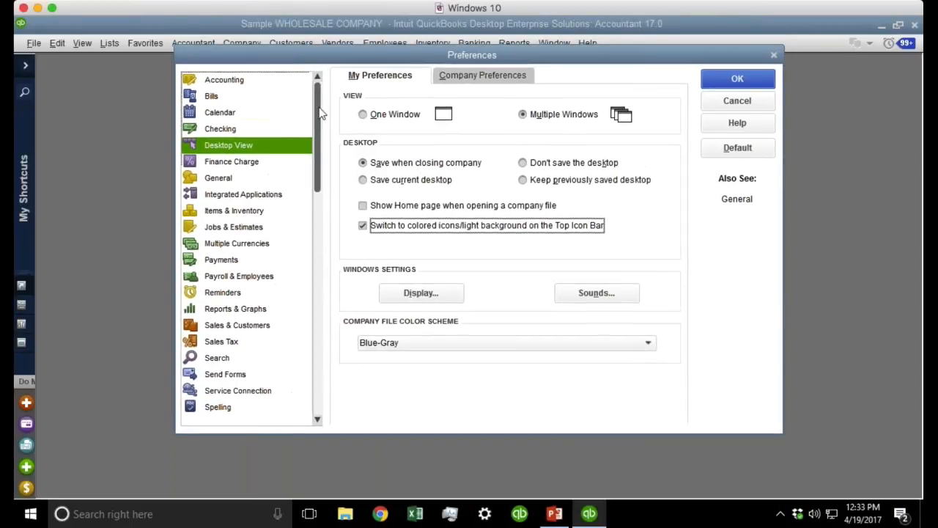
click(444, 184)
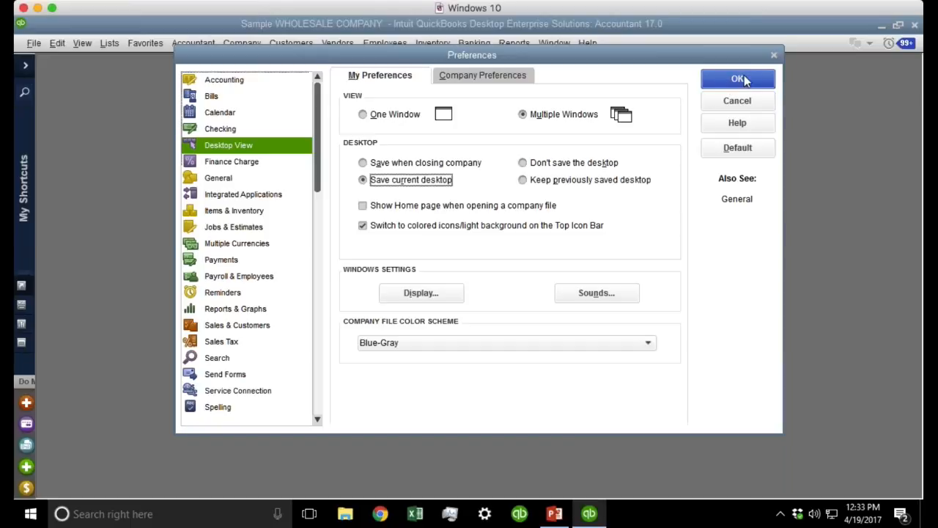
click(743, 79)
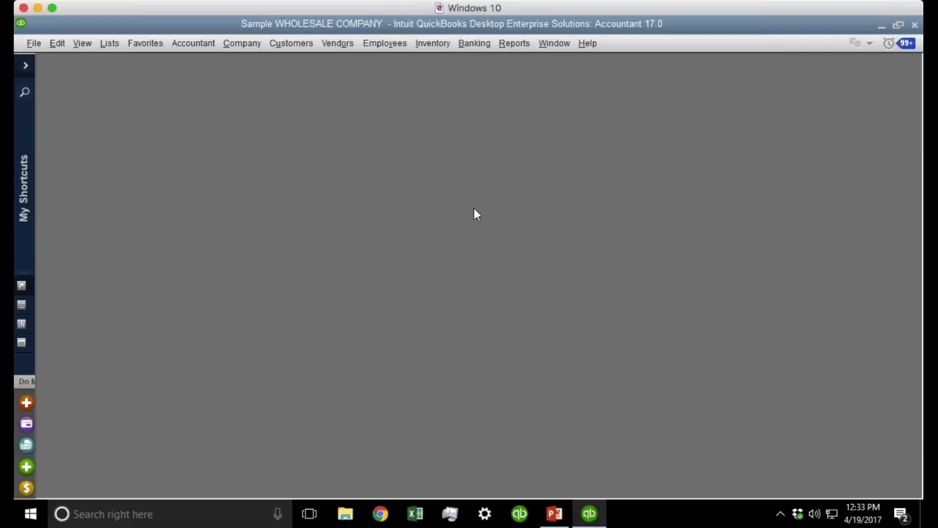
Open the standard Profit & Loss report for December 1–15, 2021.
click(514, 46)
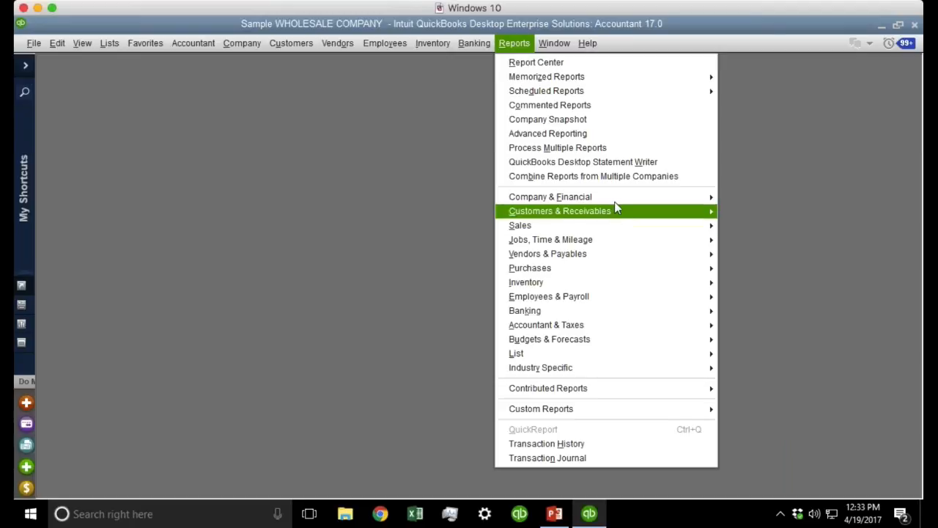
mouse_move(620, 198)
click(759, 198)
Open Balance Sheet Standard, tile both reports vertically, and set Profit & Loss to This Fiscal Year-to-date.
click(514, 43)
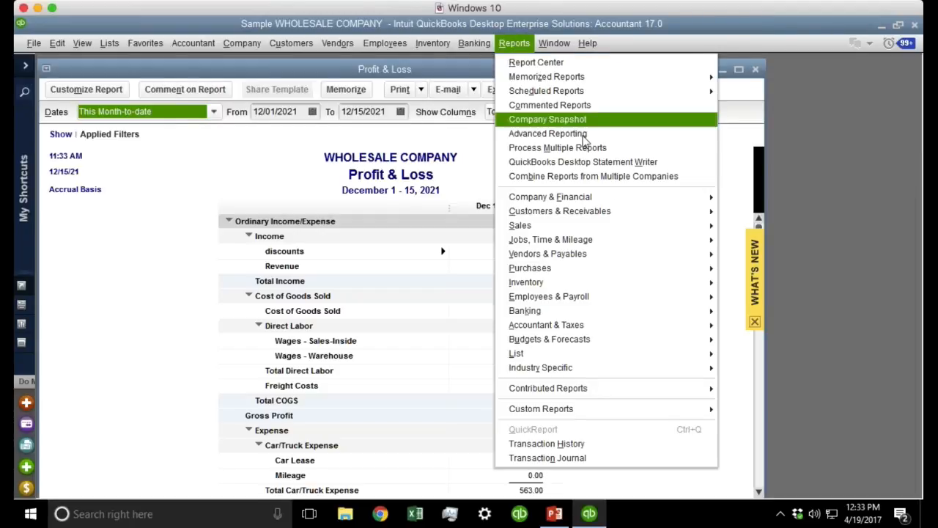
click(842, 372)
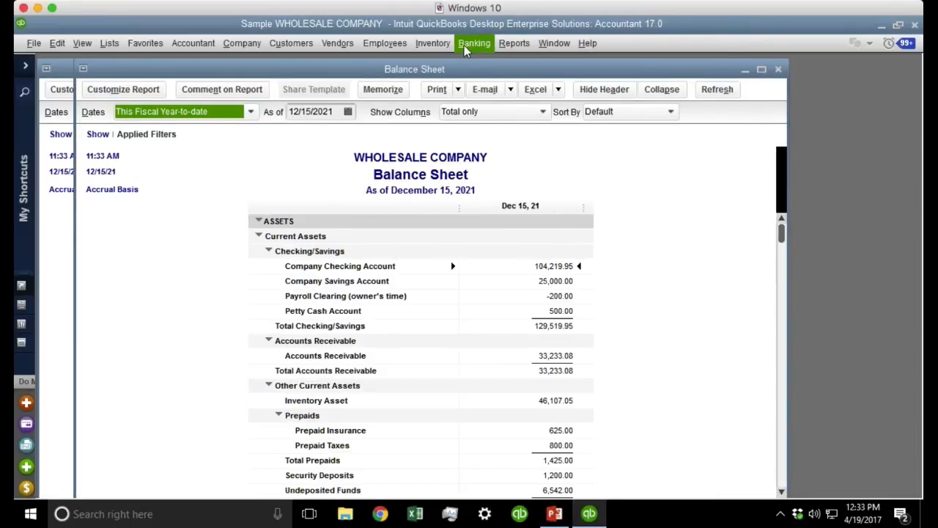
click(554, 42)
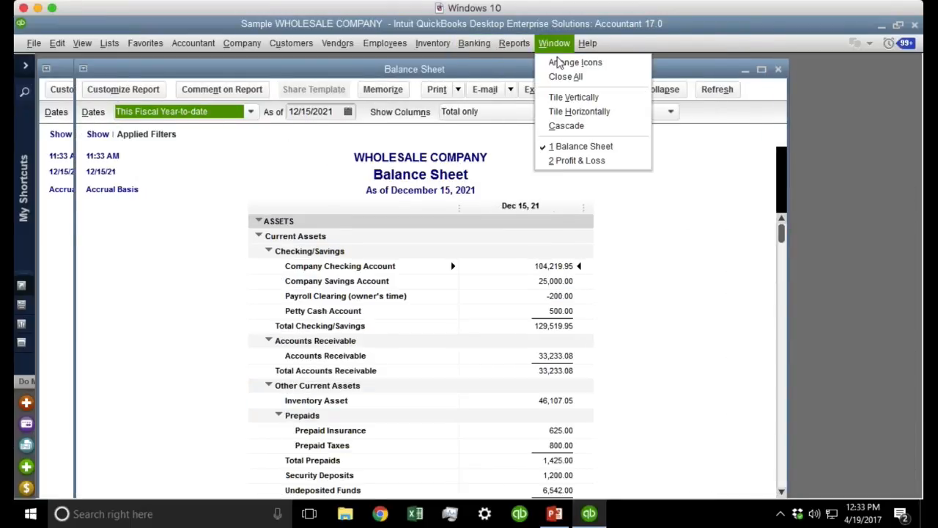
click(574, 98)
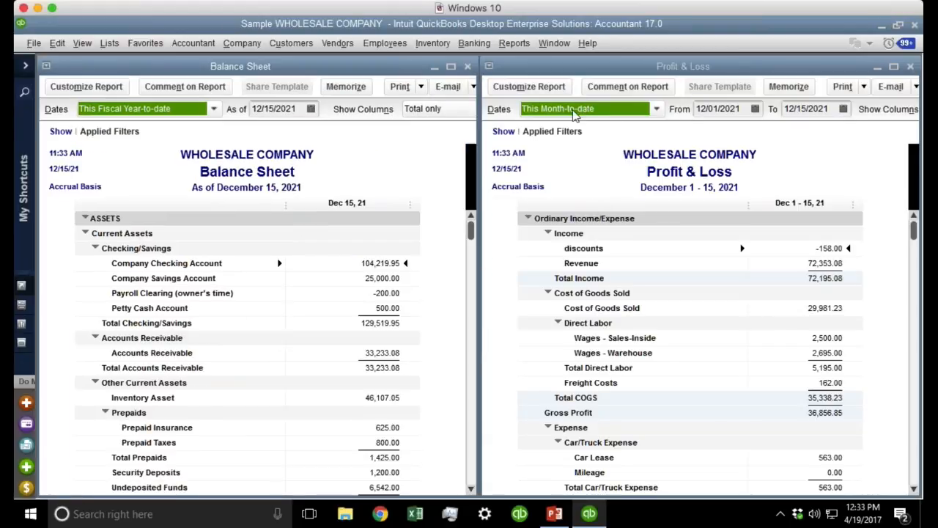
click(566, 108)
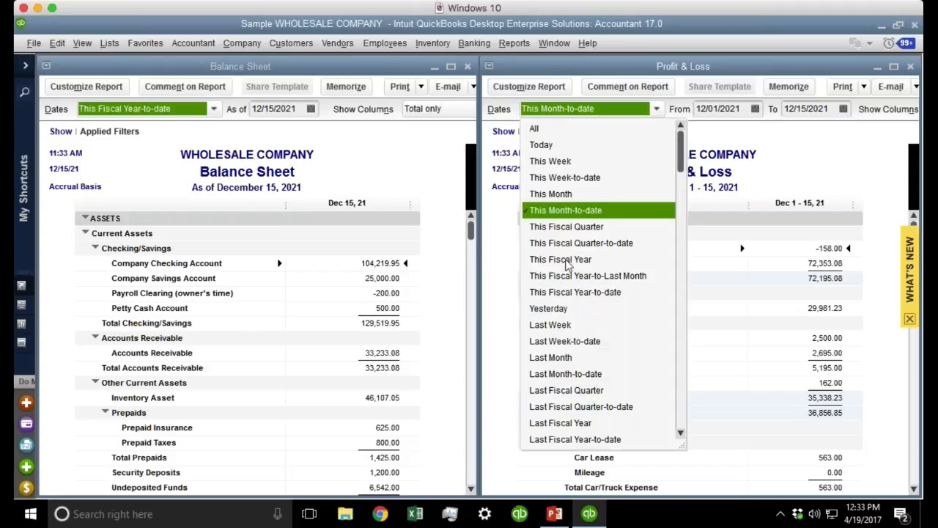
click(576, 291)
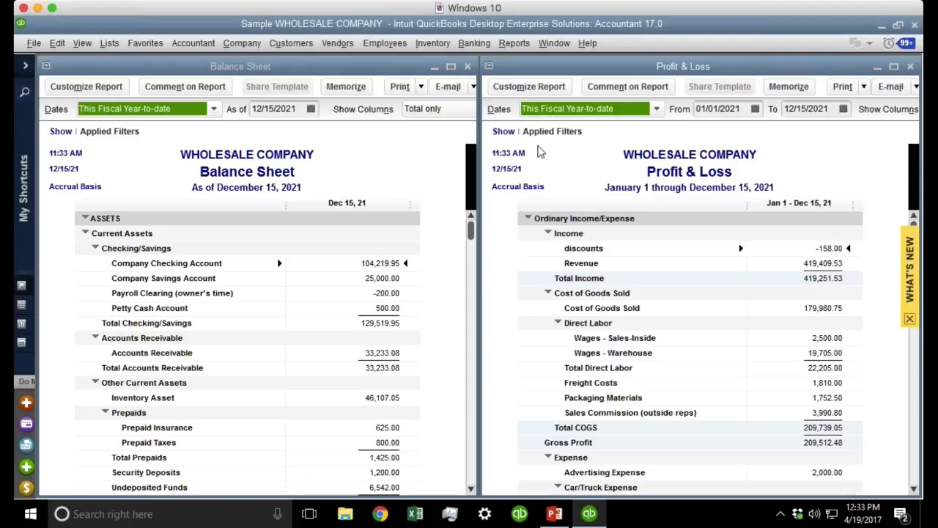
Choose 'Save current desktop' in the Desktop View preferences and confirm with OK.
click(53, 45)
click(119, 259)
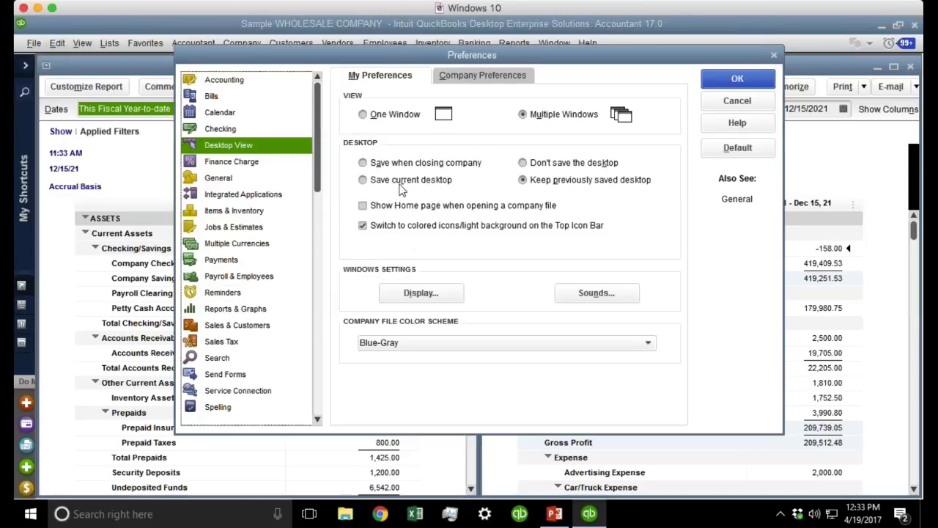
click(407, 180)
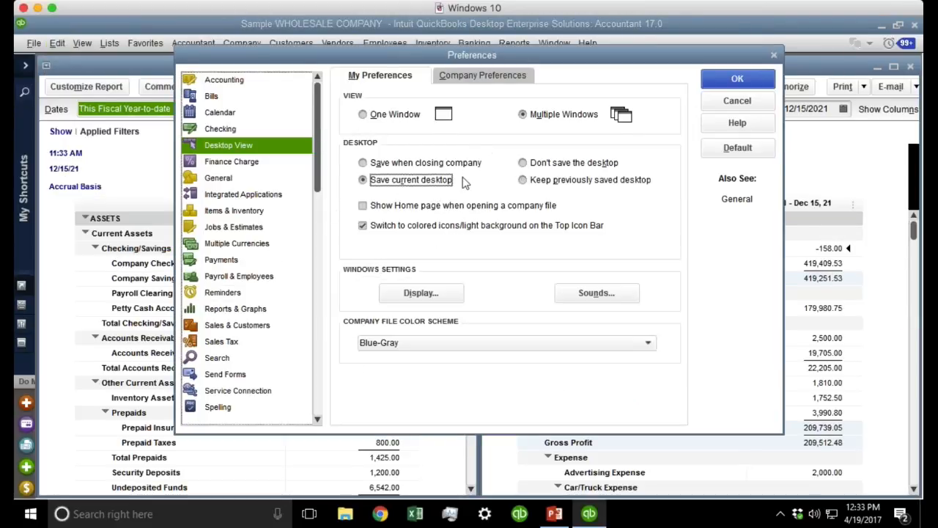
click(725, 81)
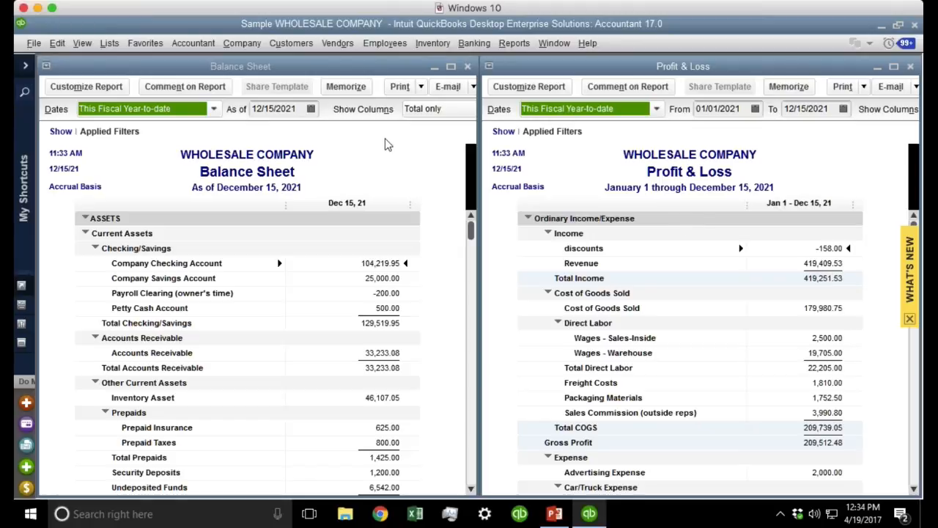
Open Write Checks, Create Invoices and the A/R register with Ctrl+W, Ctrl+I, Ctrl+R, then dismiss Find.
key(ctrl+w)
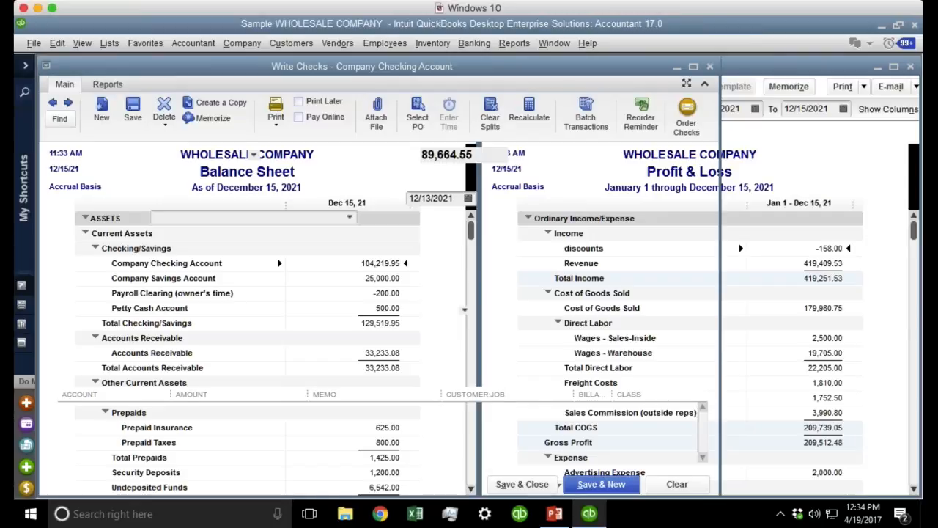
key(ctrl+i)
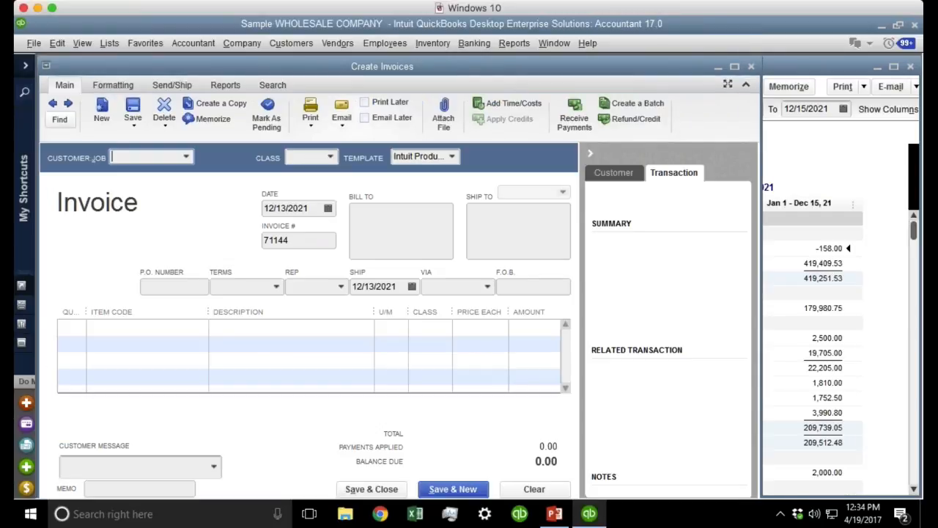
key(ctrl+r)
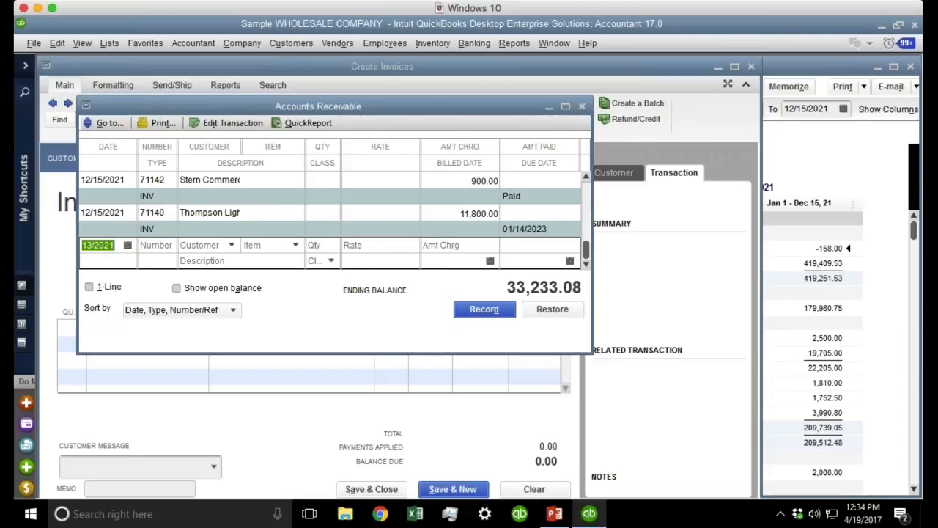
key(ctrl+f)
key(ctrl+w)
key(Escape)
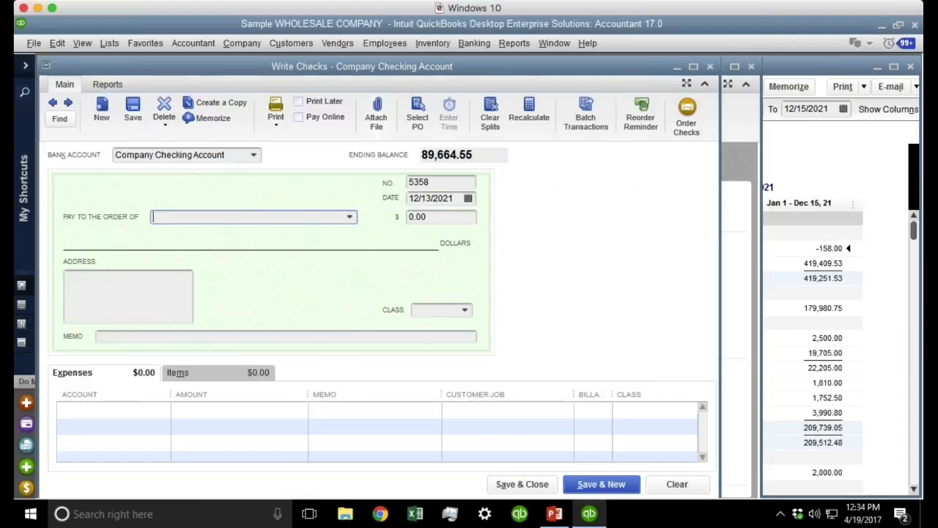
Review the list of all open windows in the Window menu.
click(554, 42)
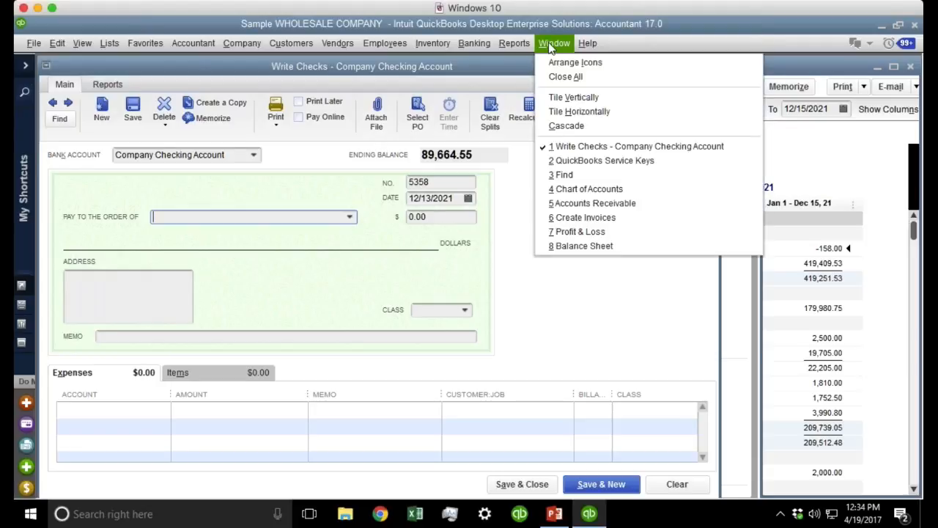
mouse_move(554, 43)
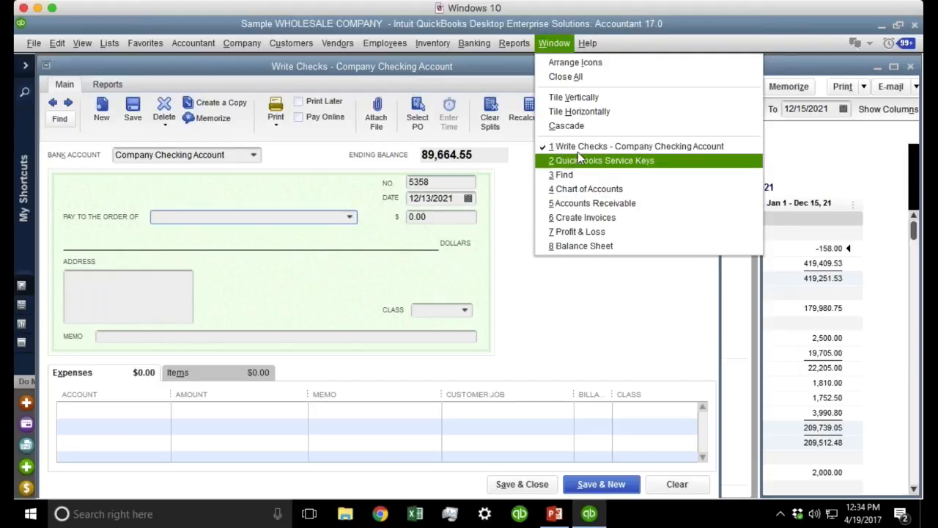
click(598, 313)
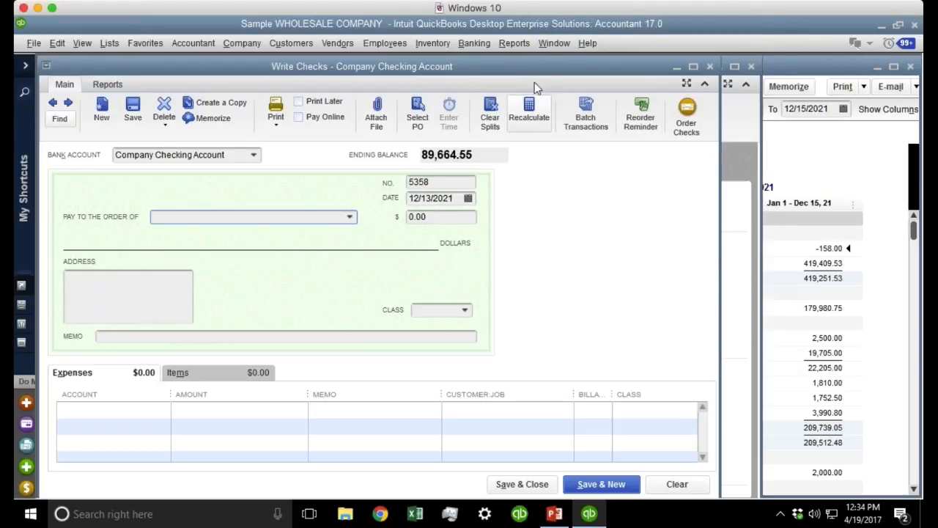
click(554, 46)
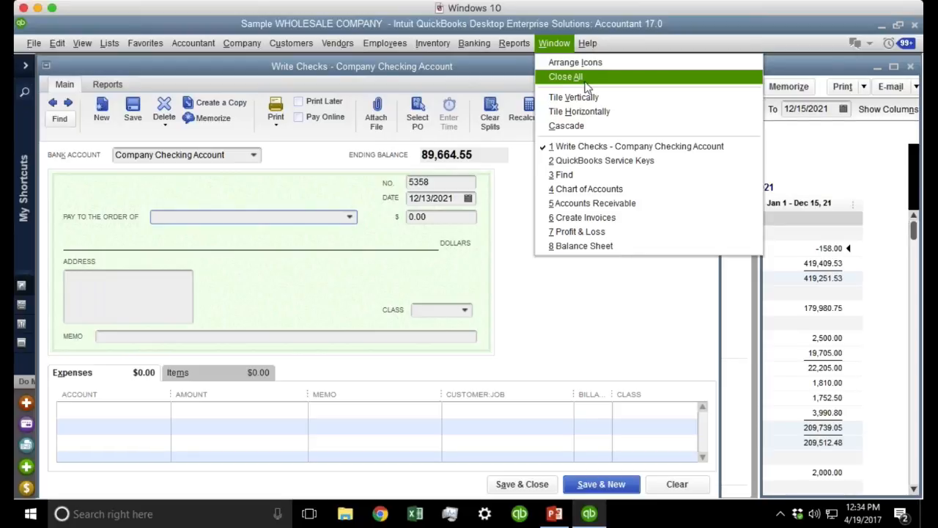
Close all windows, turning off the Memorize Report prompt and declining to memorize the reports.
click(576, 311)
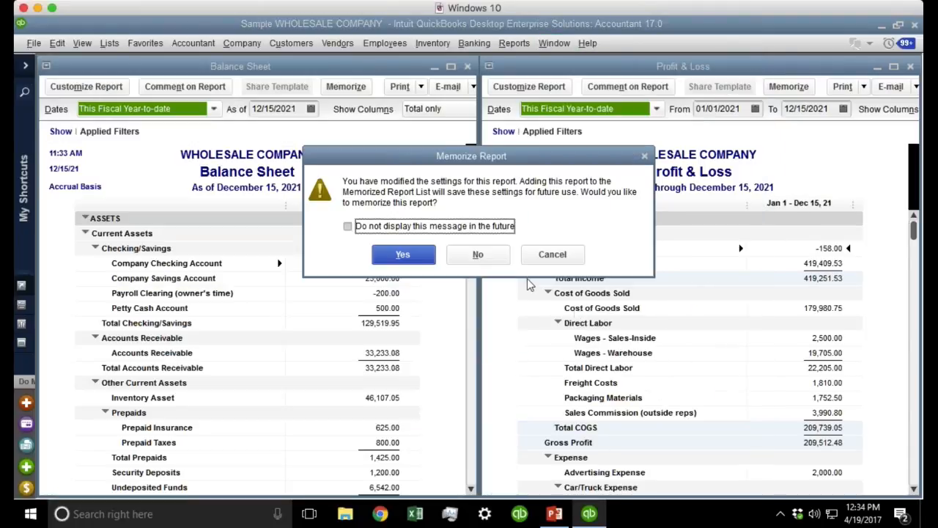
click(401, 230)
click(477, 254)
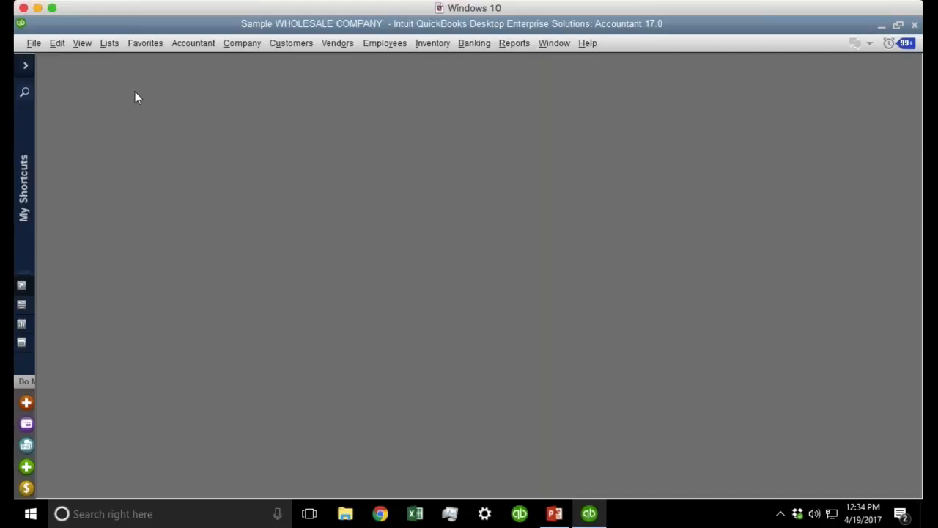
Check the Desktop View preferences and close them without changes.
click(59, 48)
click(102, 243)
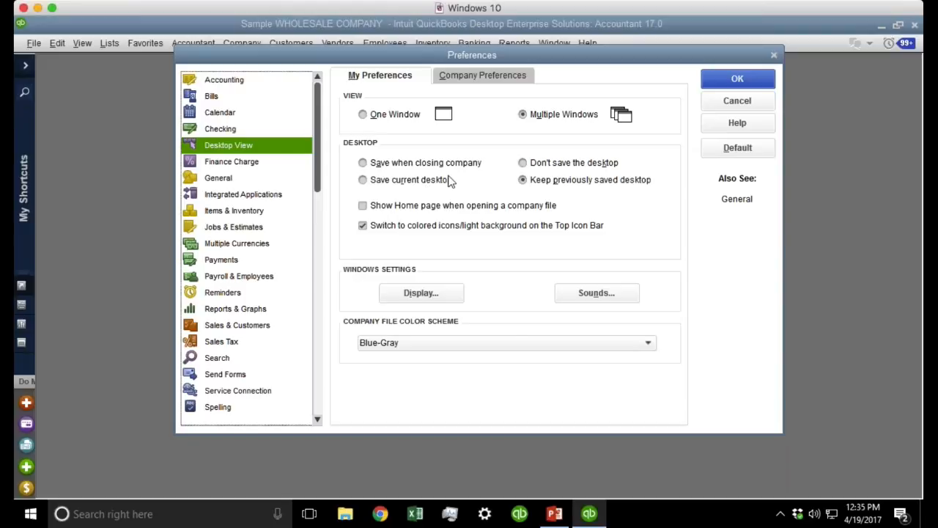
click(767, 104)
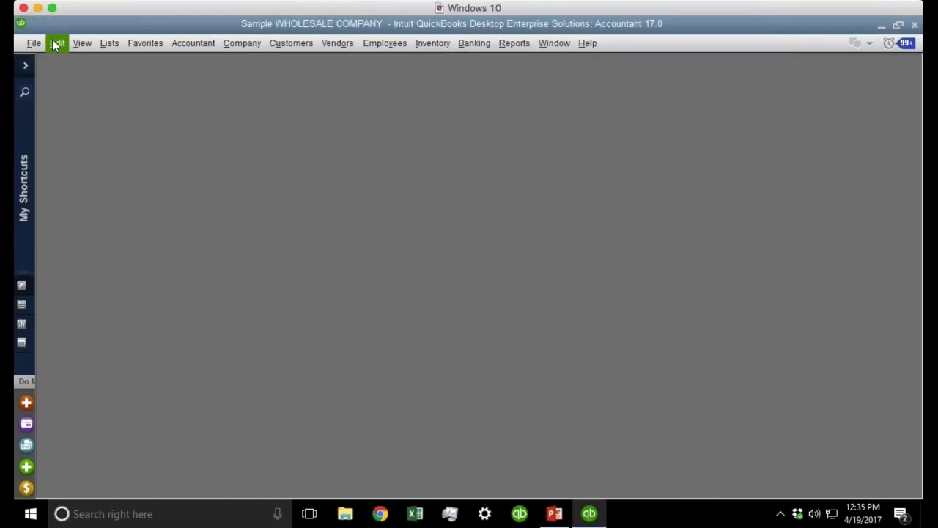
click(73, 45)
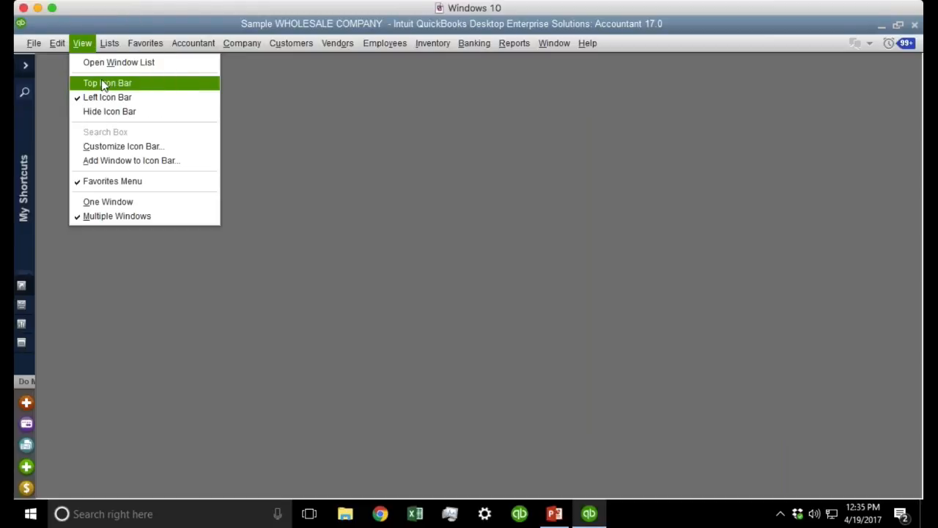
Move the icon bar to the top and bring up the Edit menu.
click(93, 85)
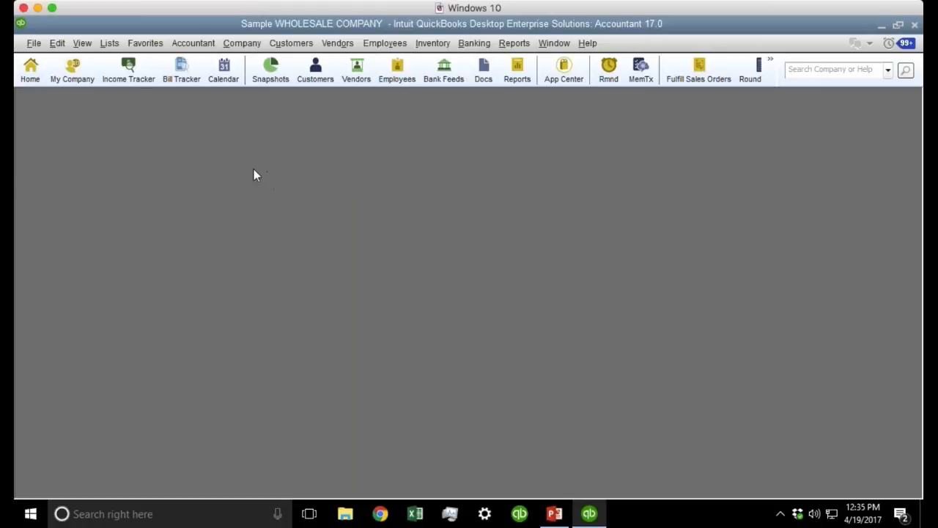
click(57, 43)
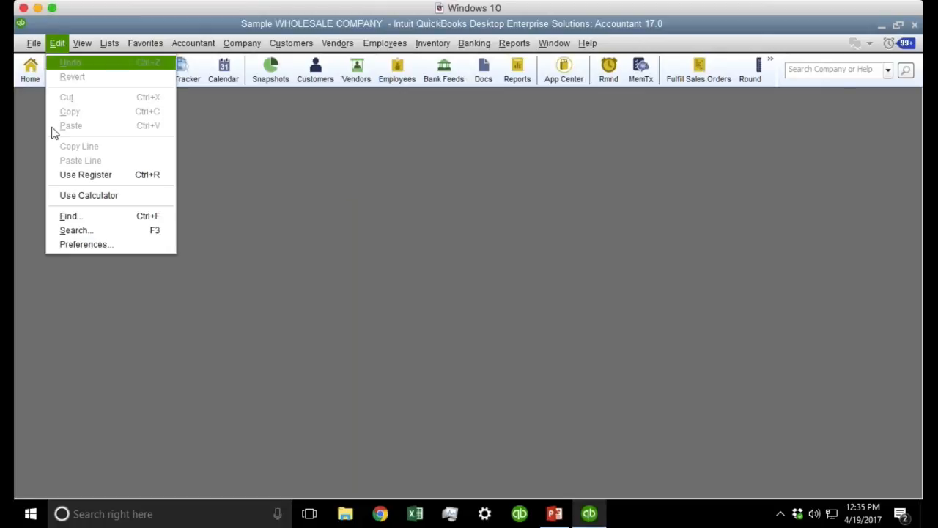
In Finance Charge company preferences, set the annual interest rate to 12%.
click(97, 245)
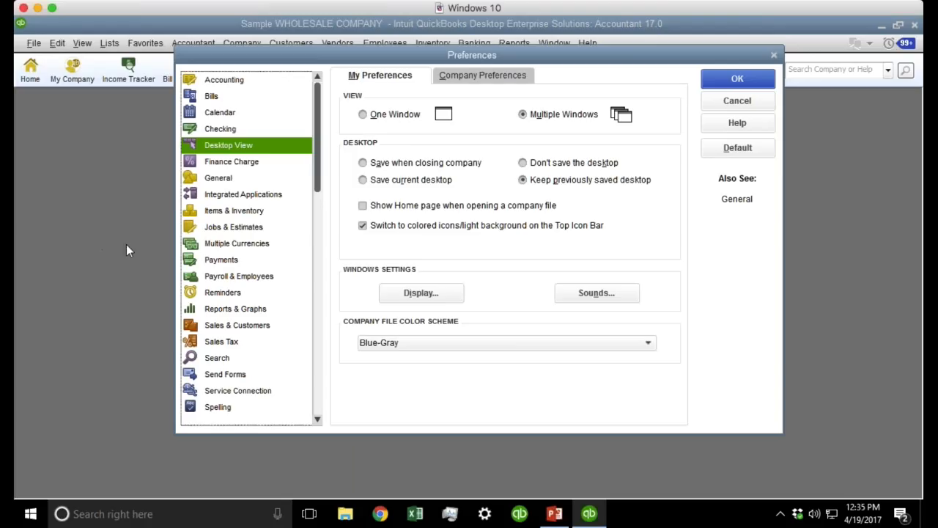
click(253, 166)
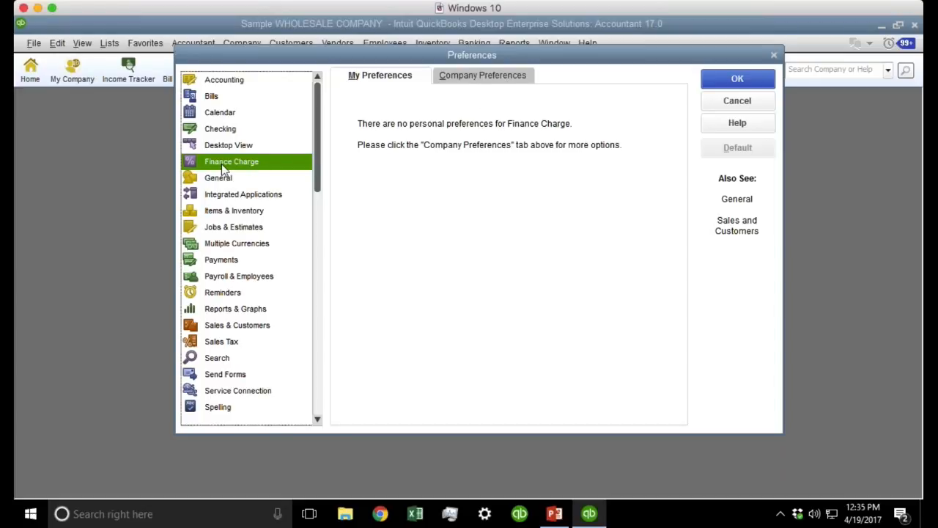
click(504, 86)
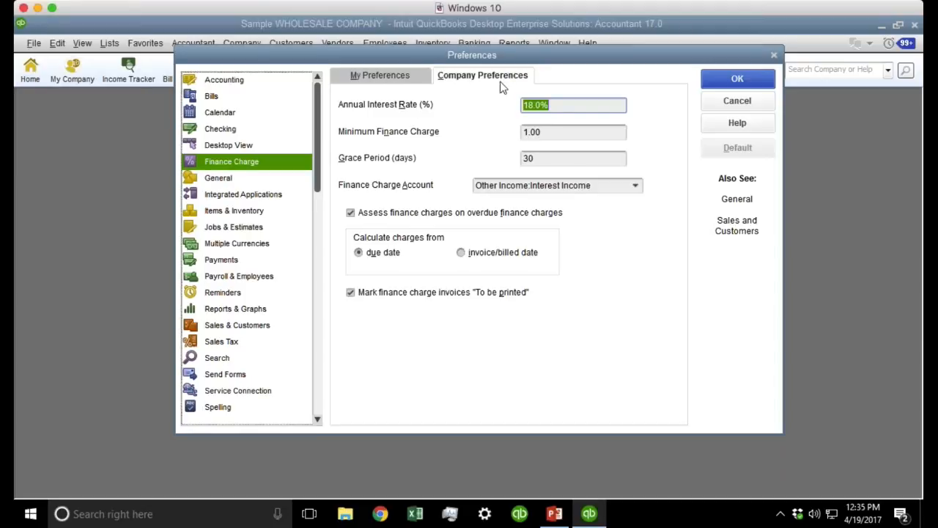
click(569, 109)
drag(550, 107, 522, 107)
text(12)
key(Tab)
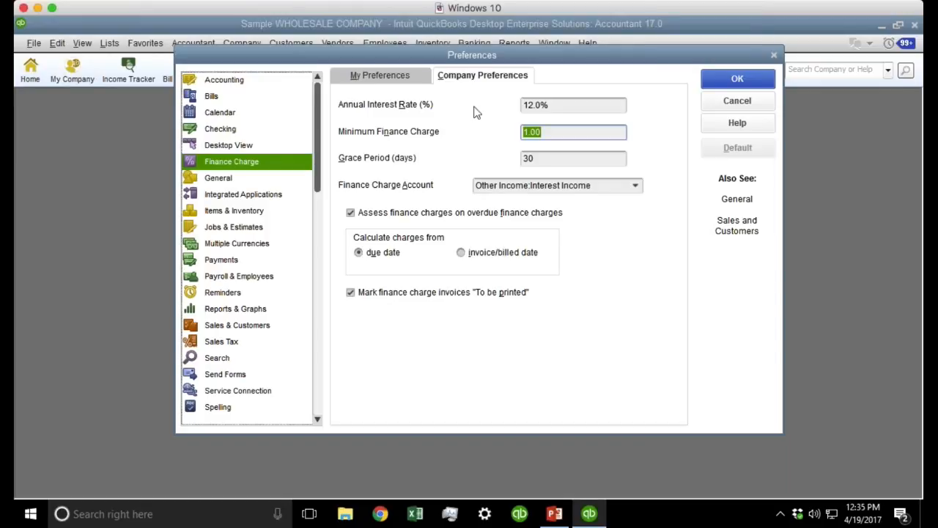
Set a 25.00 minimum charge, keep 30-day grace, stop charging on overdue finance charges, and save.
click(560, 133)
drag(560, 133, 511, 132)
text(25)
key(Tab)
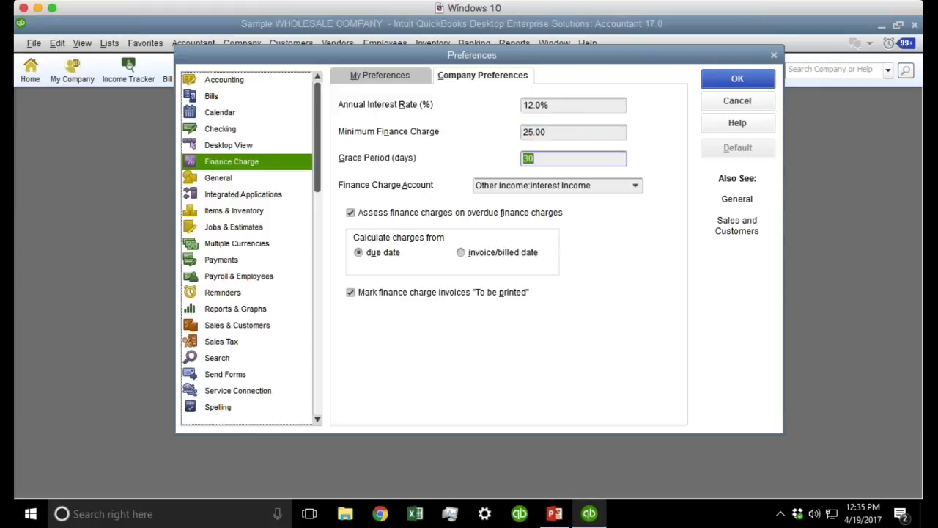
click(562, 155)
drag(561, 156, 513, 160)
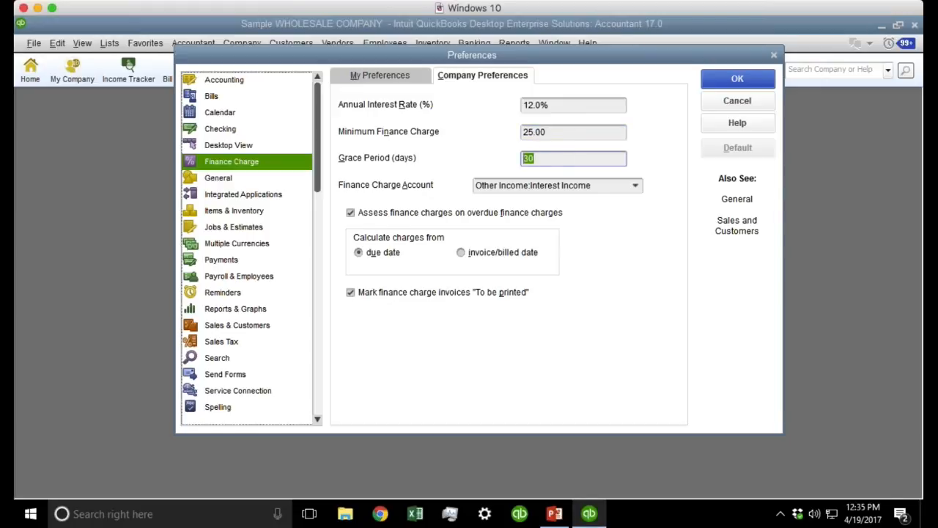
click(550, 157)
click(371, 253)
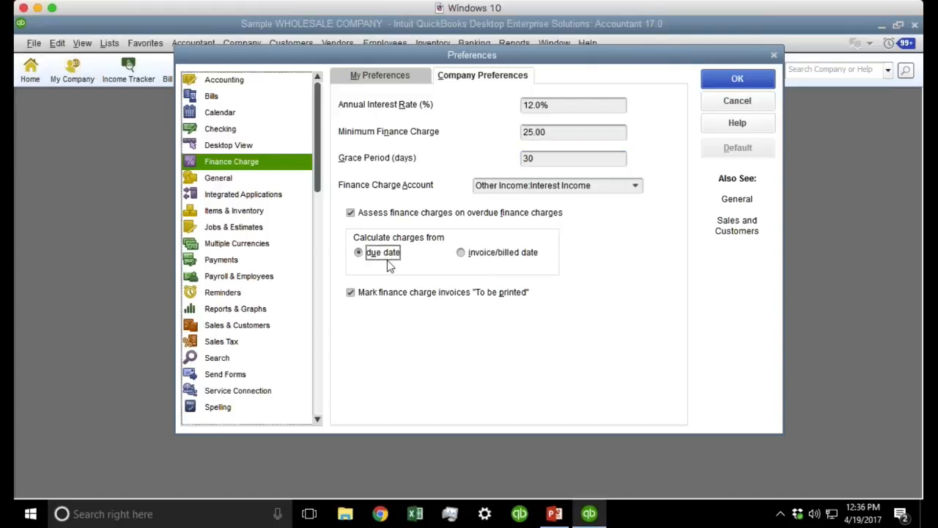
click(377, 216)
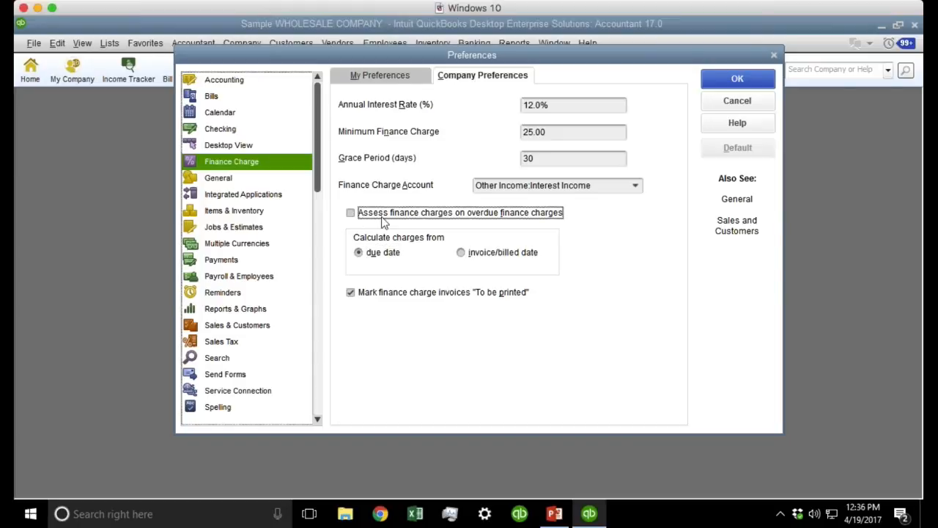
click(747, 79)
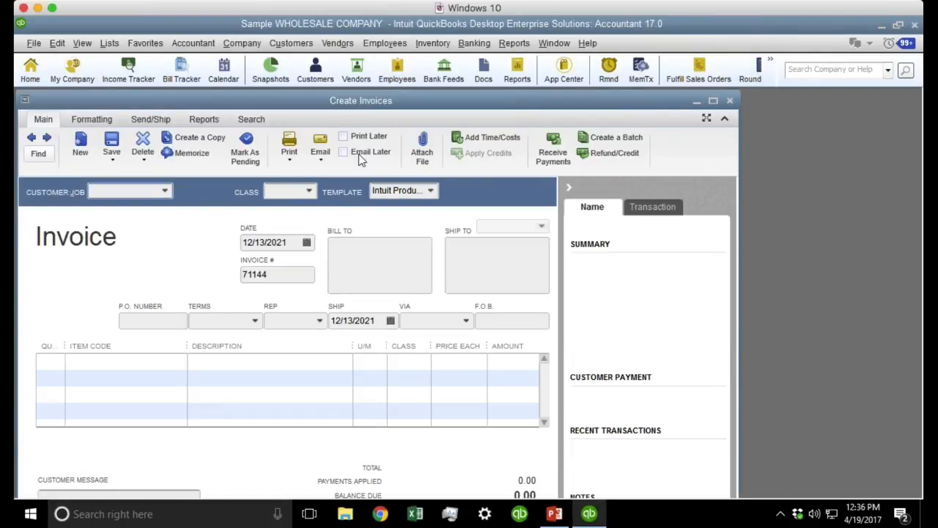
Start a maximized invoice for BAD CUSTOMER dated 10/01/2021 with terms Due on receipt.
double_click(328, 102)
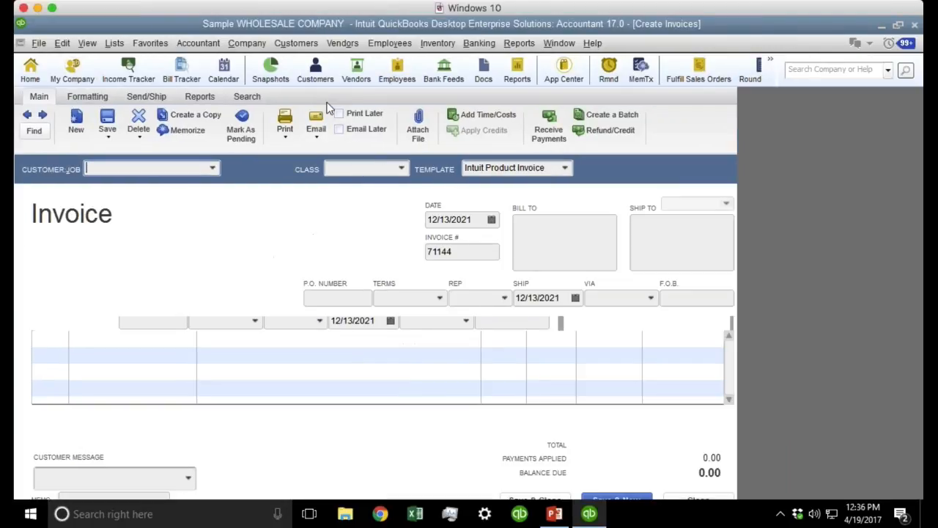
click(140, 167)
text(BAD CUSTOME)
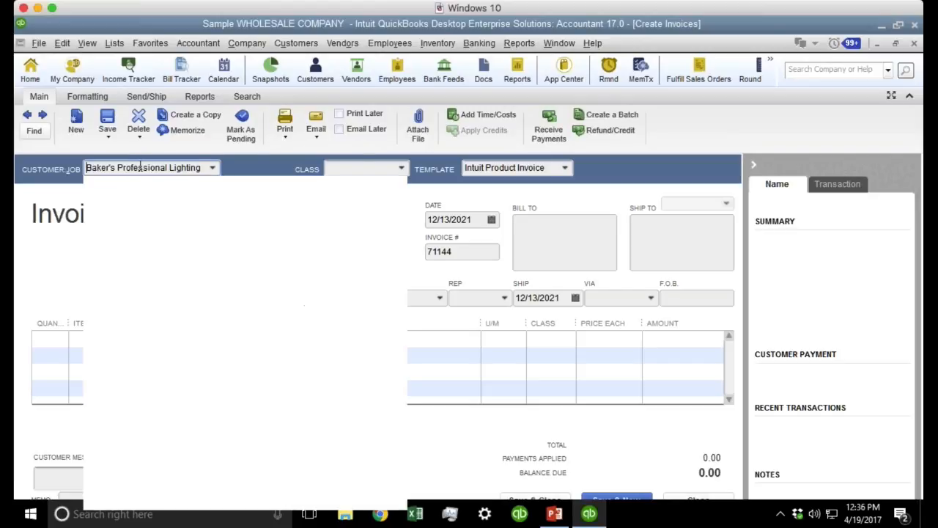
text(R)
key(Tab)
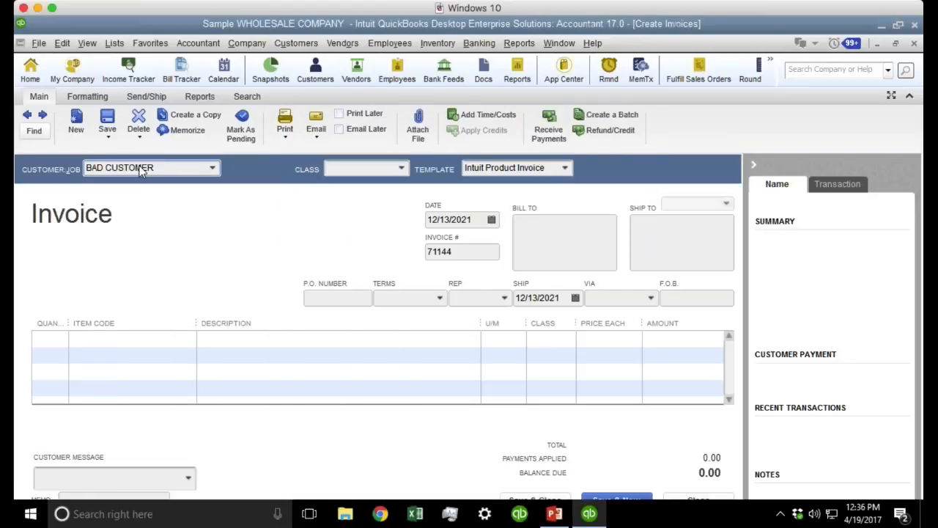
click(491, 219)
click(441, 243)
click(442, 243)
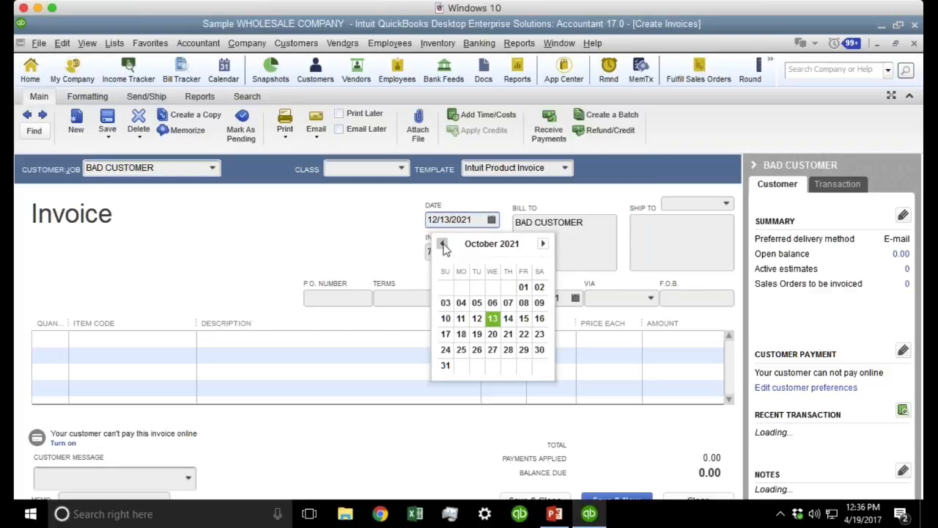
click(523, 287)
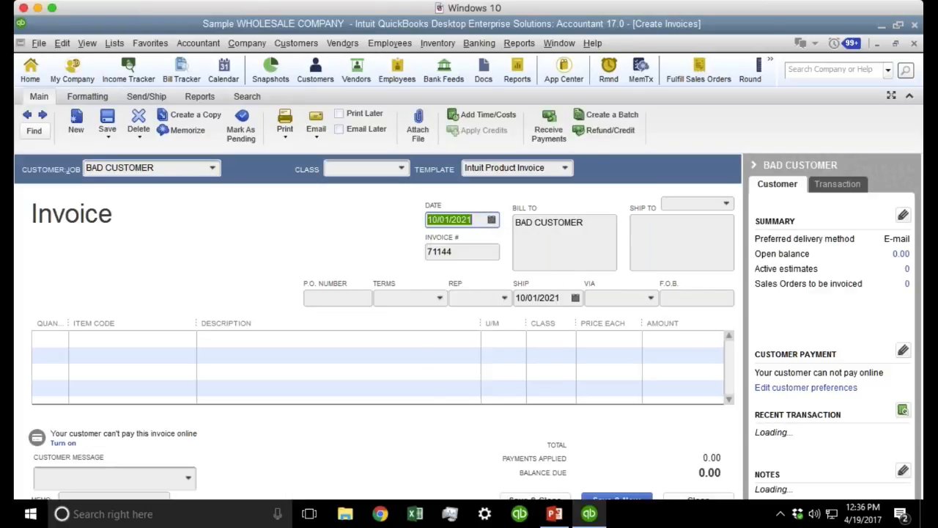
click(440, 298)
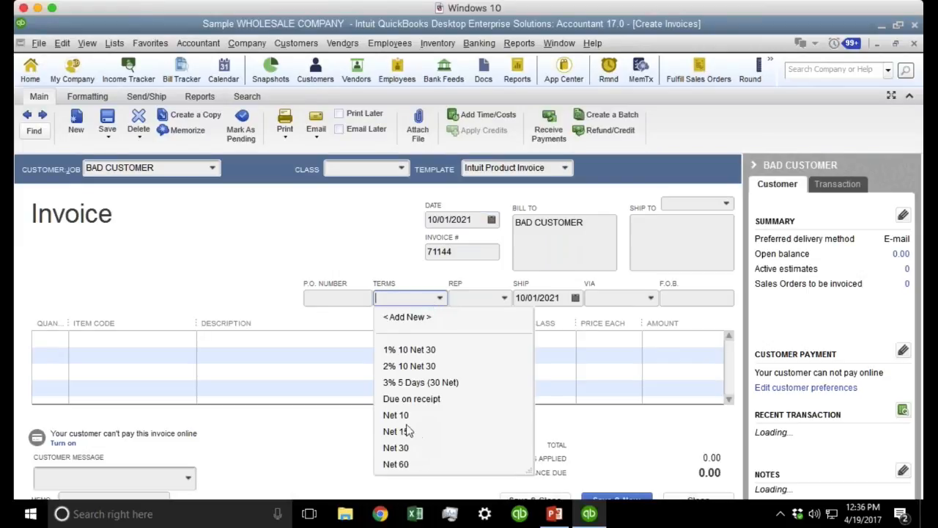
click(414, 398)
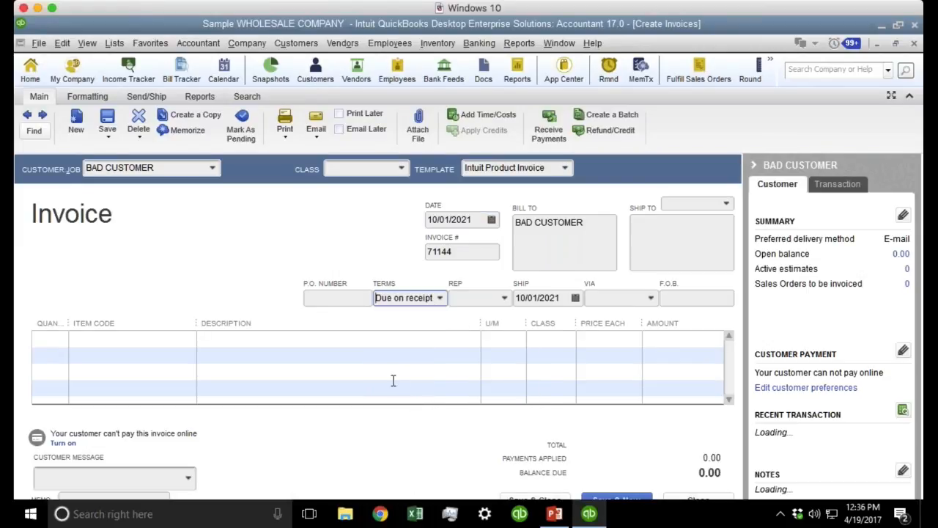
Add a Custom Work line priced at 10000, suppressing the custom pricing message.
click(192, 340)
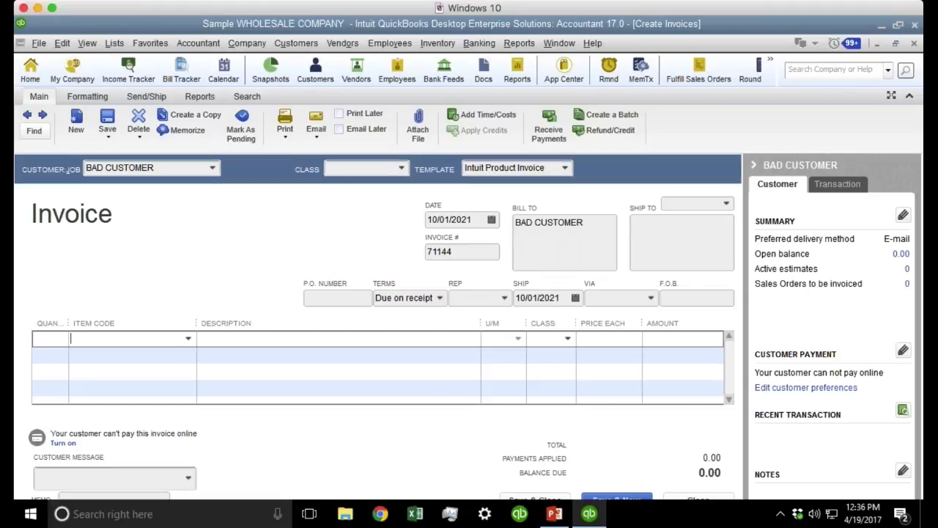
click(189, 339)
click(126, 441)
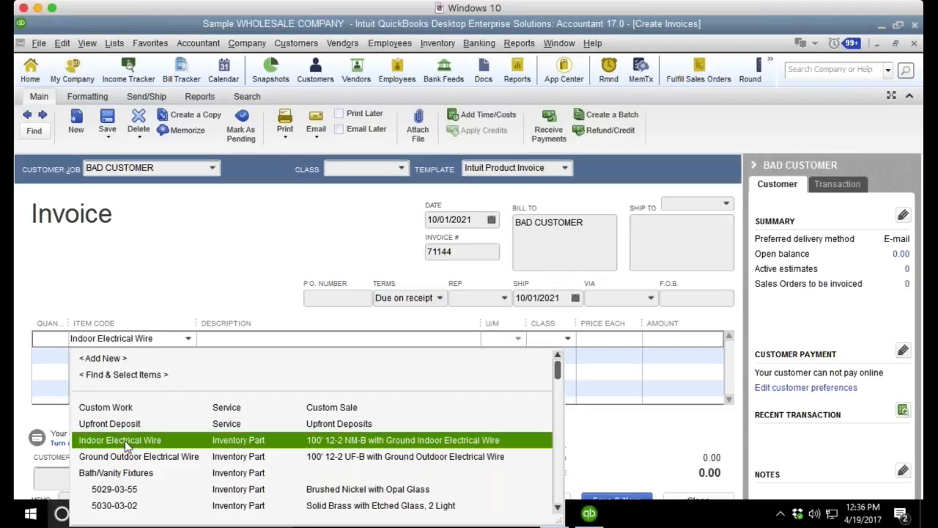
click(128, 408)
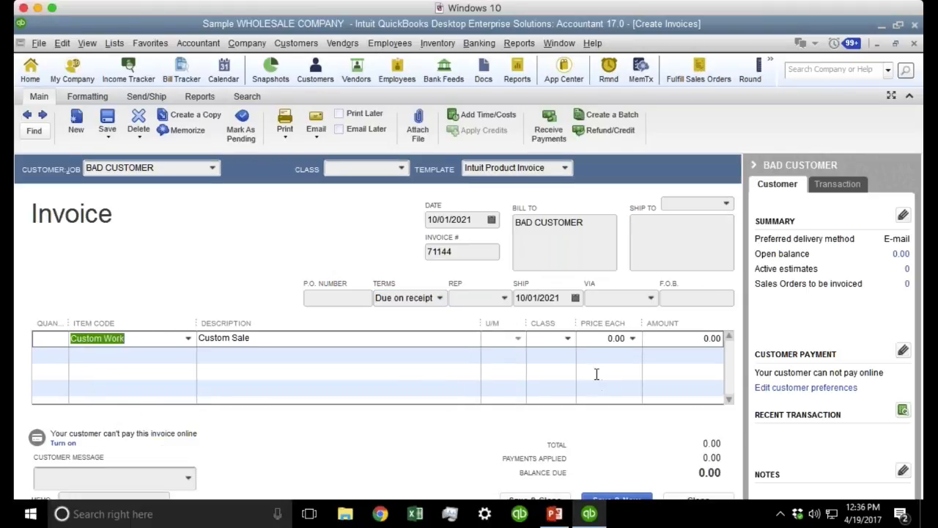
click(600, 338)
text(1000)
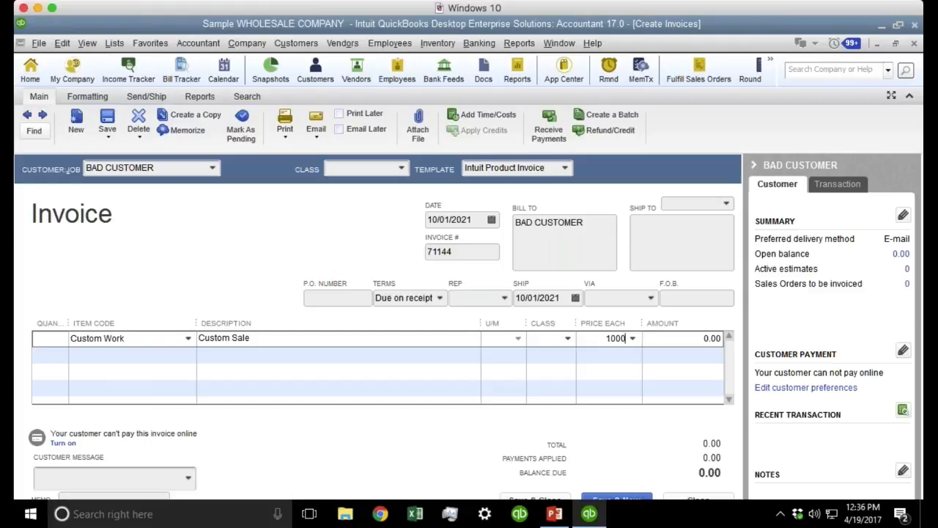
text(0)
key(Tab)
click(420, 256)
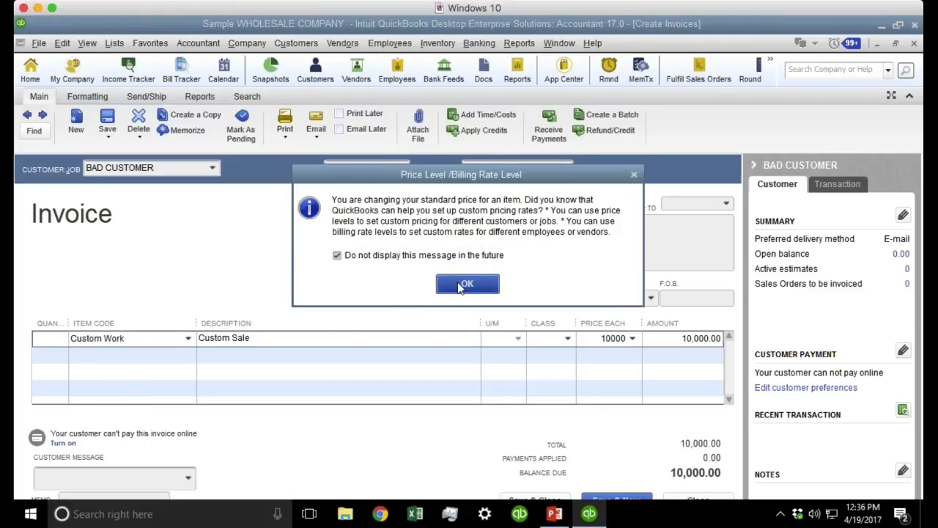
click(462, 285)
click(472, 220)
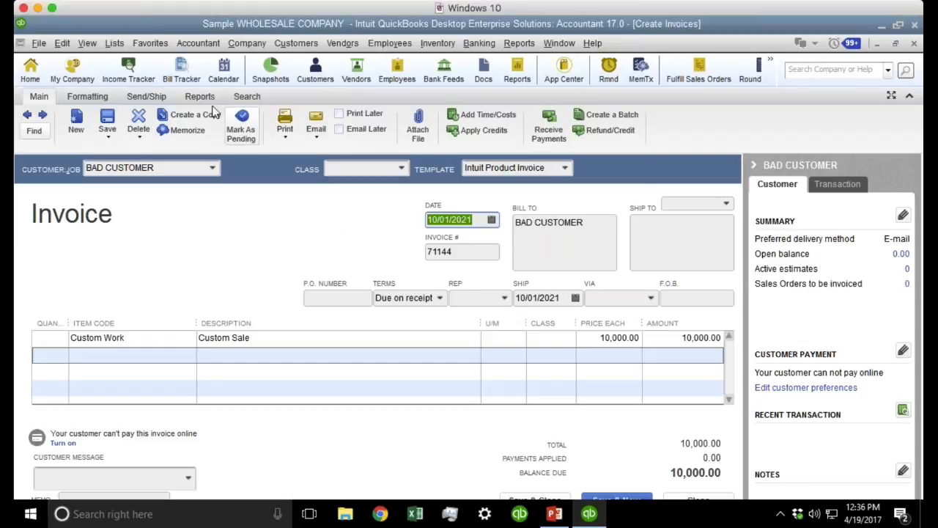
Save invoice 71144, accepting the closed-period warning.
click(107, 121)
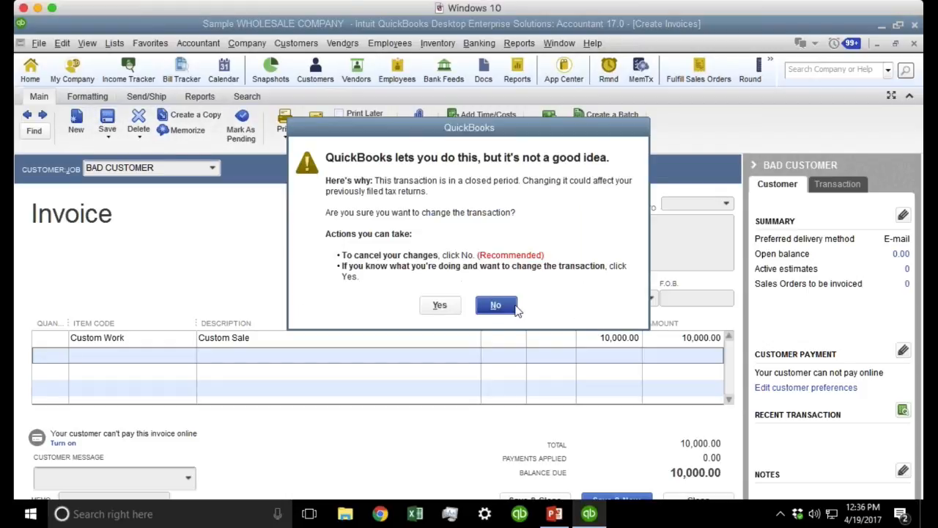
click(437, 305)
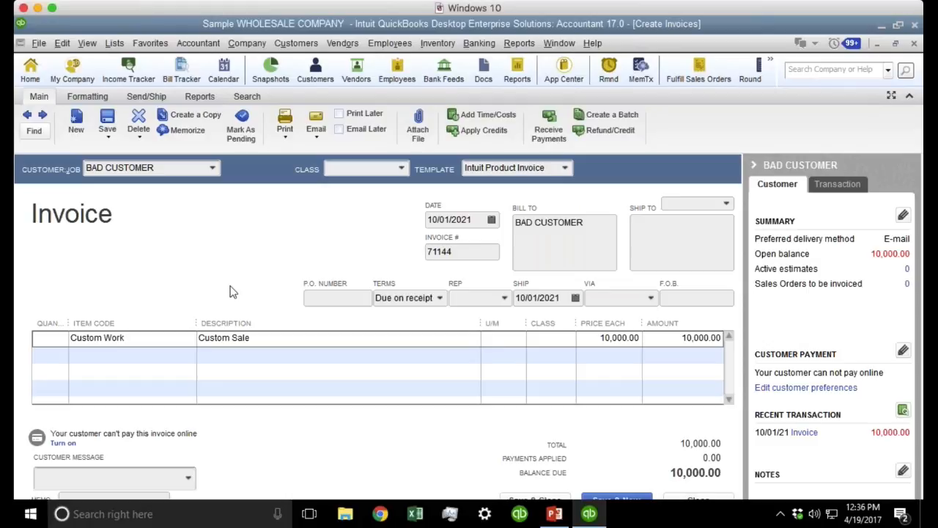
click(532, 44)
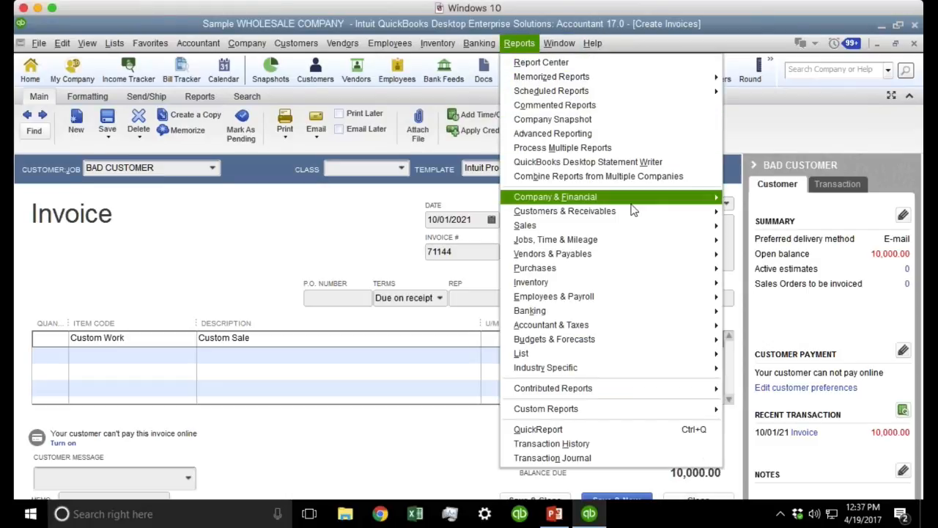
Open the Customers & Receivables Collections Report showing invoice 71144 at 75 days overdue.
mouse_move(634, 212)
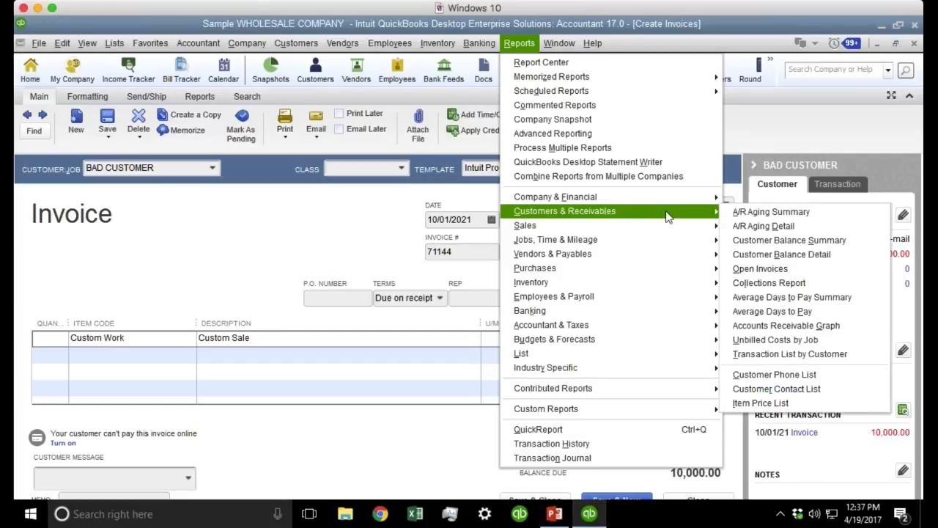
click(808, 280)
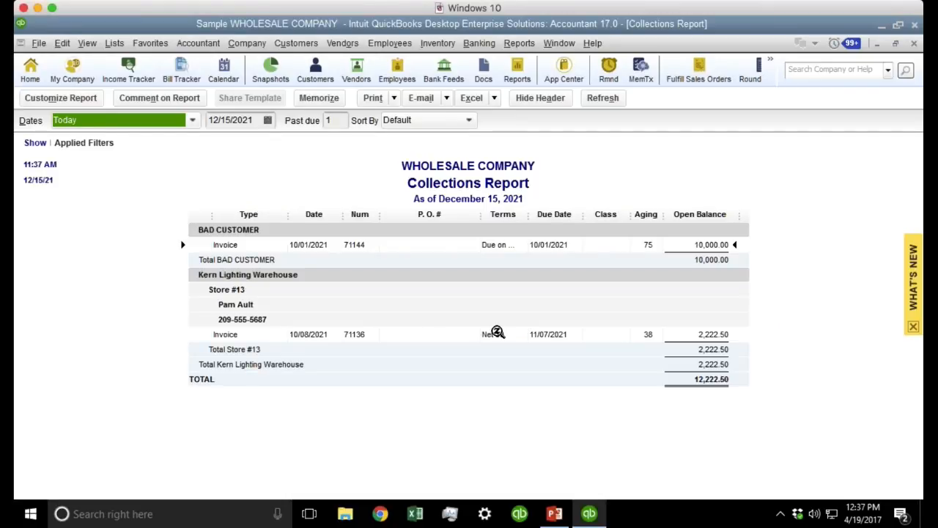
Open Assess Finance Charges and view its settings, closing them unchanged.
click(293, 44)
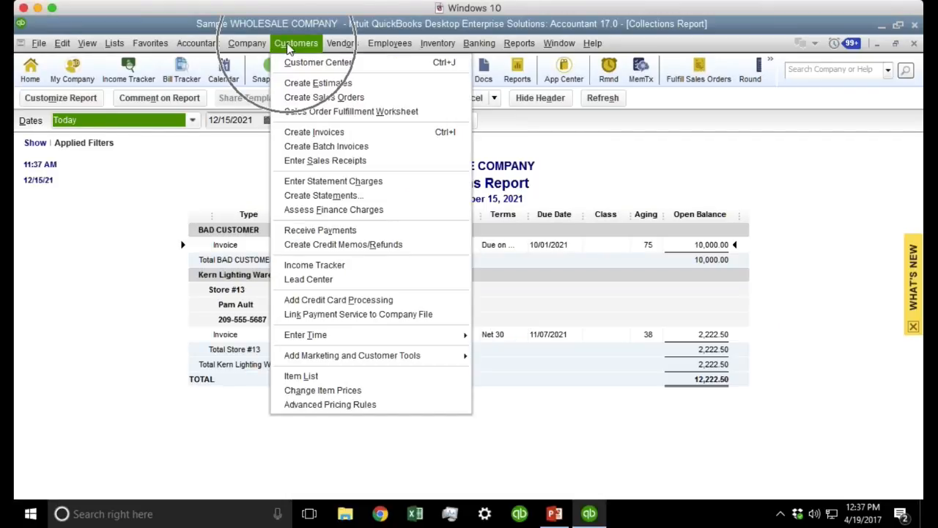
click(373, 212)
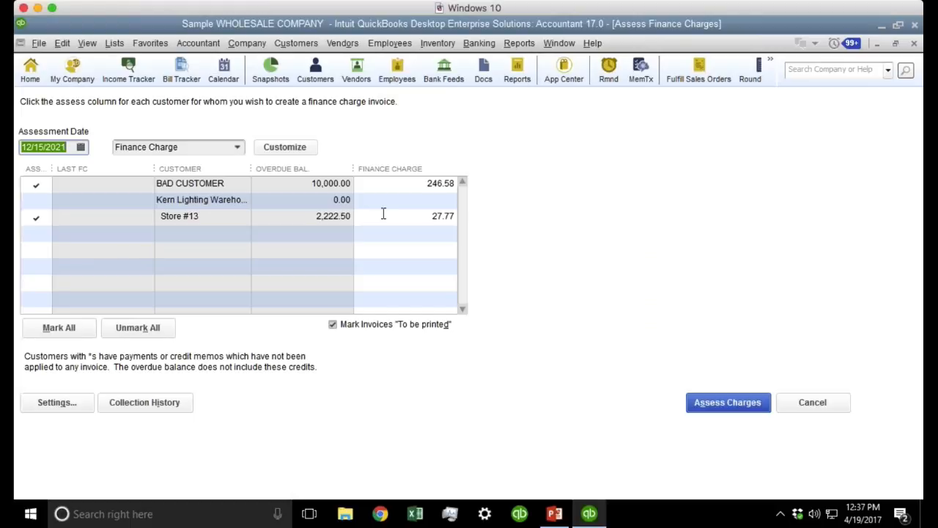
click(58, 404)
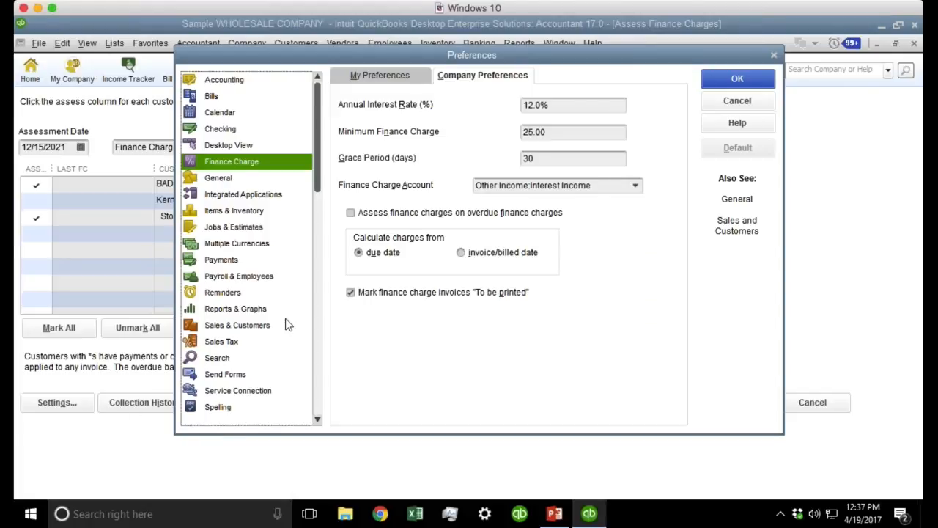
click(751, 101)
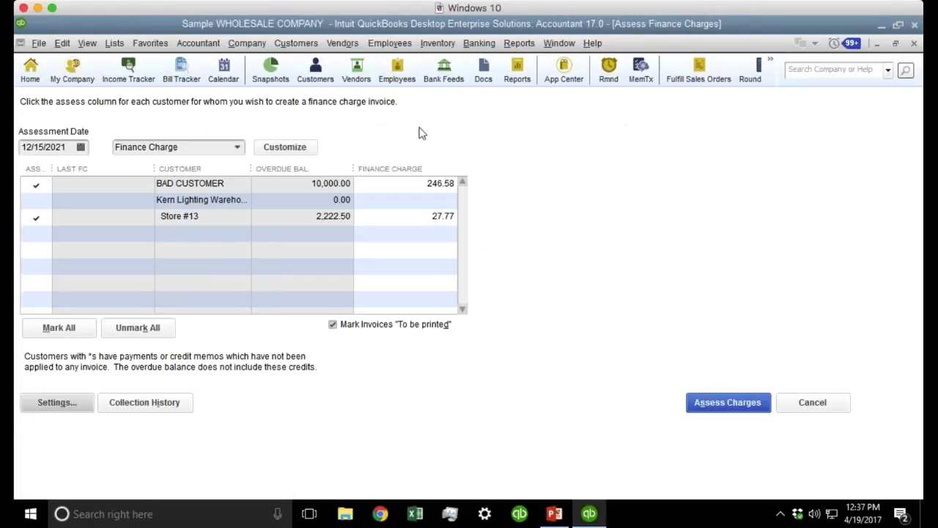
Unmark Store #13 so only BAD CUSTOMER's 246.58 finance charge is assessed.
click(36, 216)
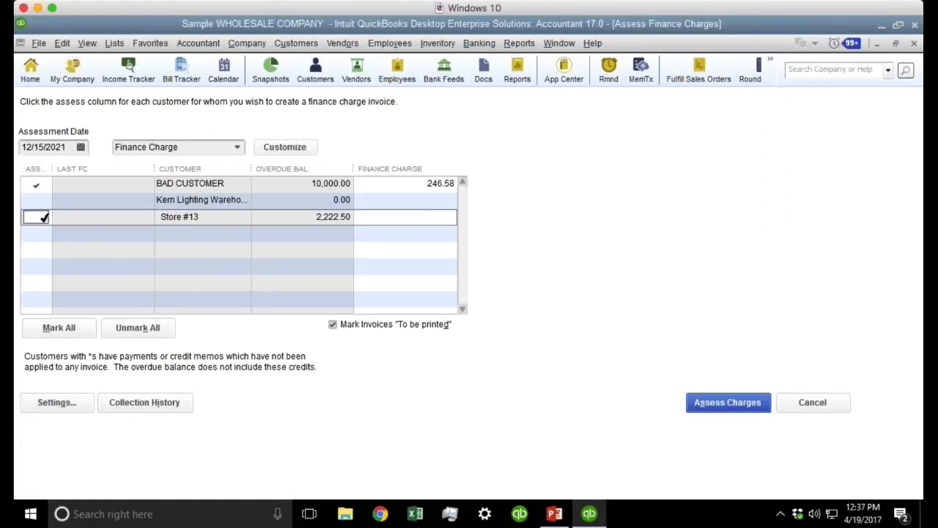
click(93, 184)
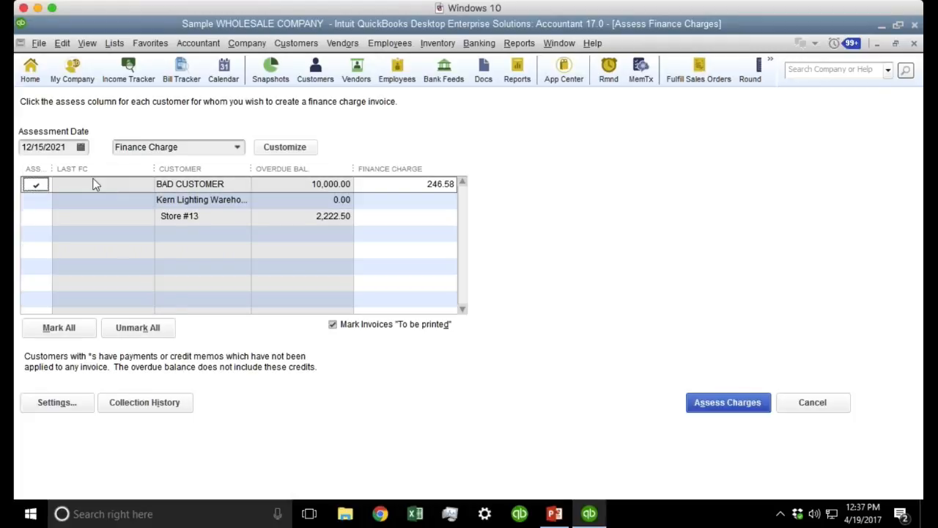
key(Tab)
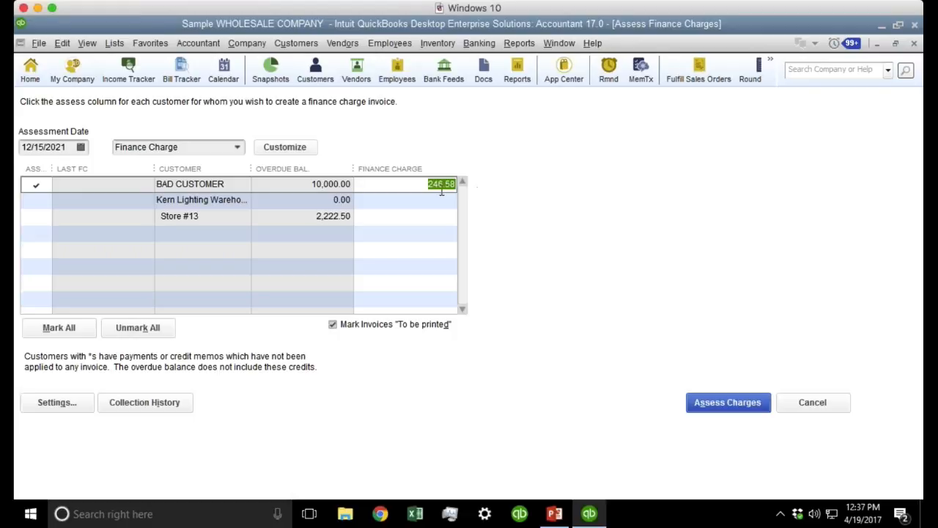
click(418, 186)
click(71, 147)
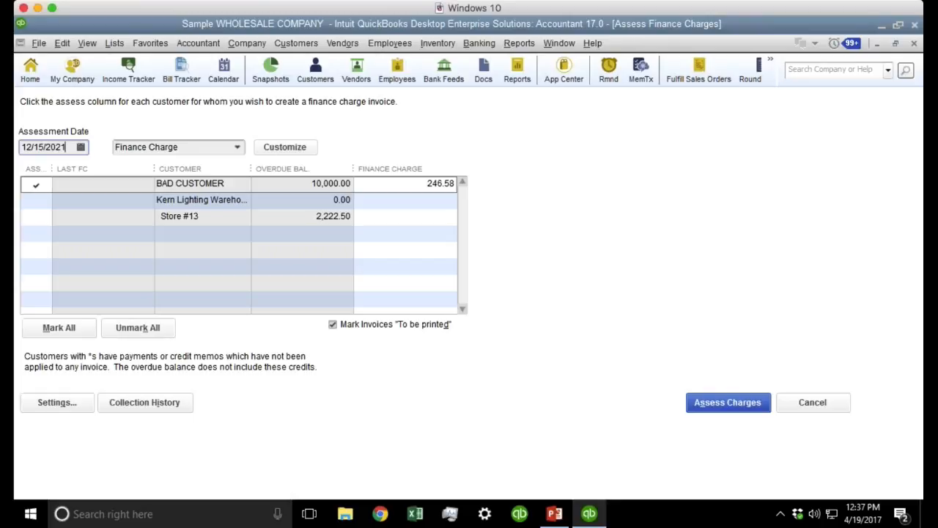
Try assessment dates 12/01/2021 and 12/23/2021, giving BAD CUSTOMER a 272.88 charge.
click(81, 147)
click(86, 214)
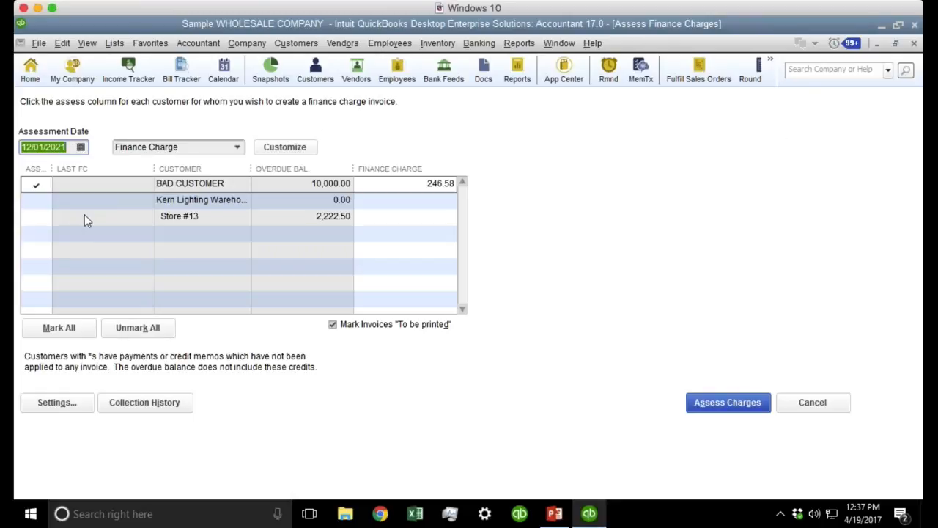
click(81, 146)
click(101, 262)
click(43, 217)
click(43, 216)
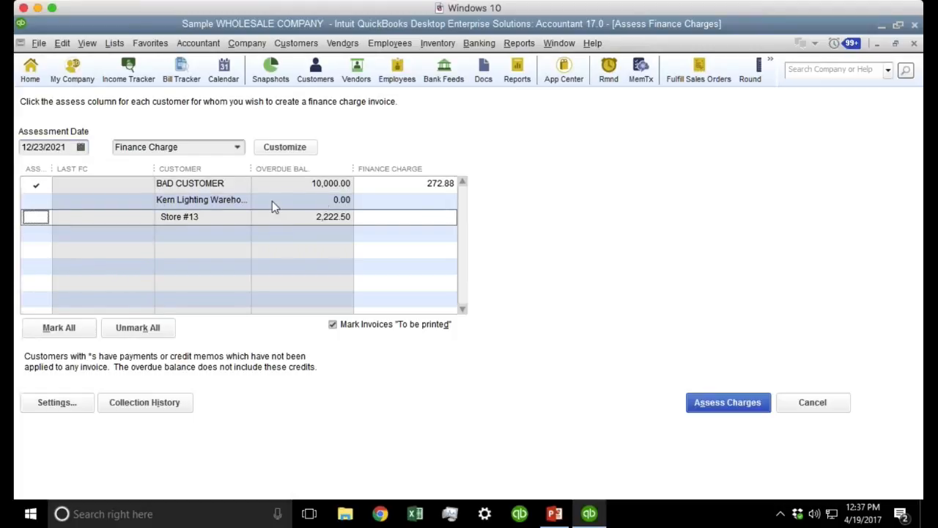
click(402, 184)
click(401, 184)
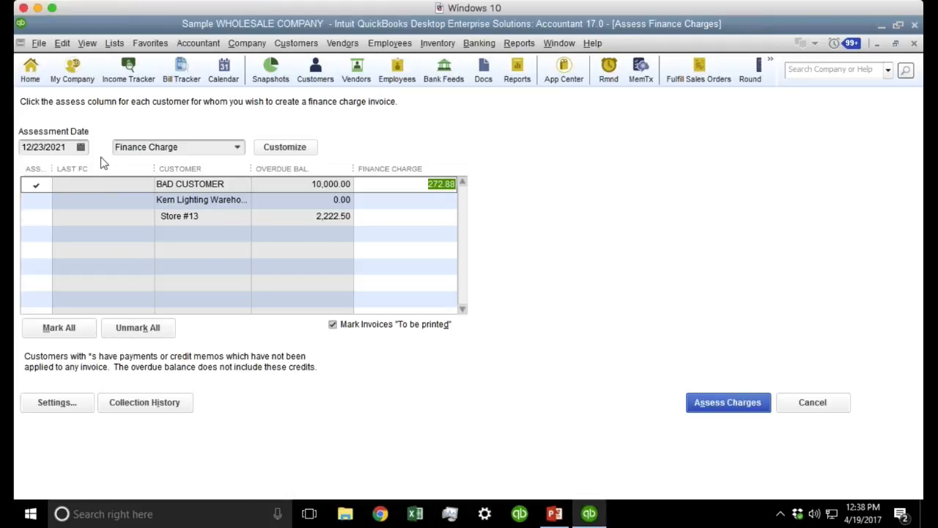
Try assessment dates 12/08/2021 and 12/01/2021, giving BAD CUSTOMER a 200.55 charge.
click(81, 146)
click(86, 227)
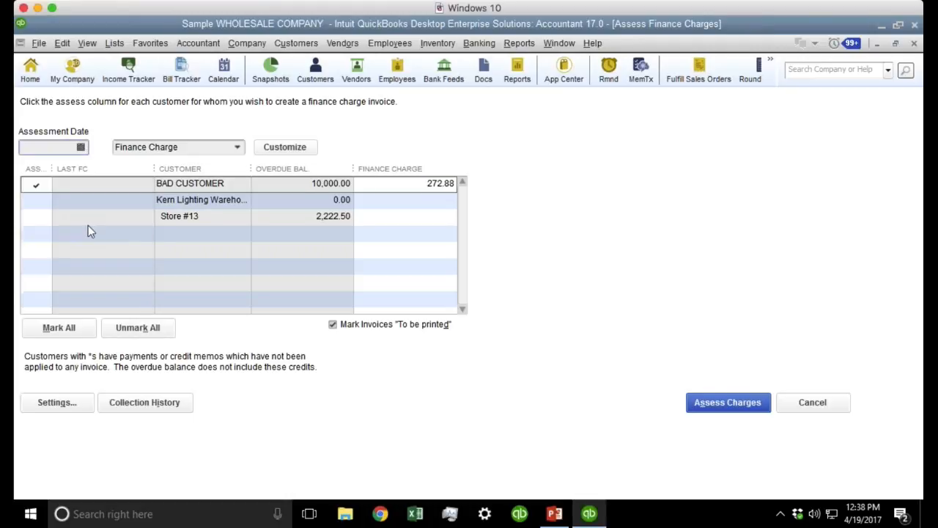
click(36, 216)
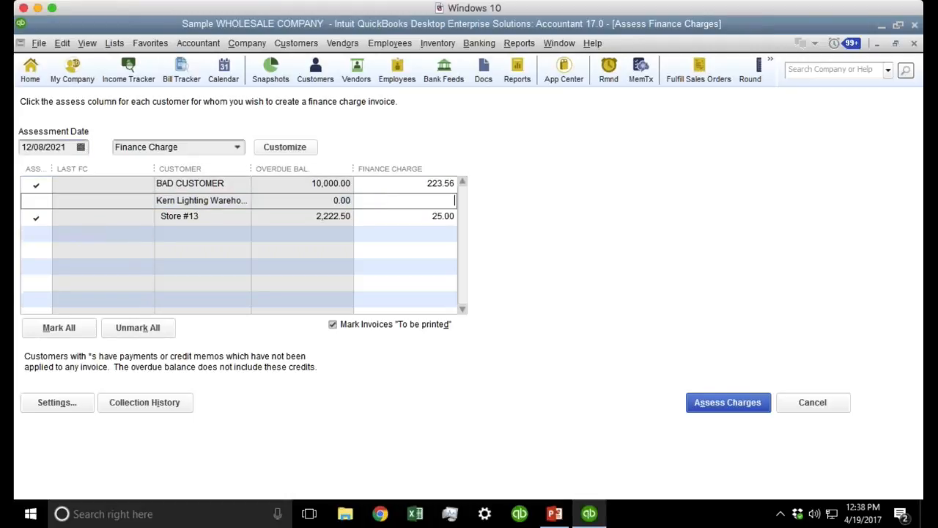
click(82, 149)
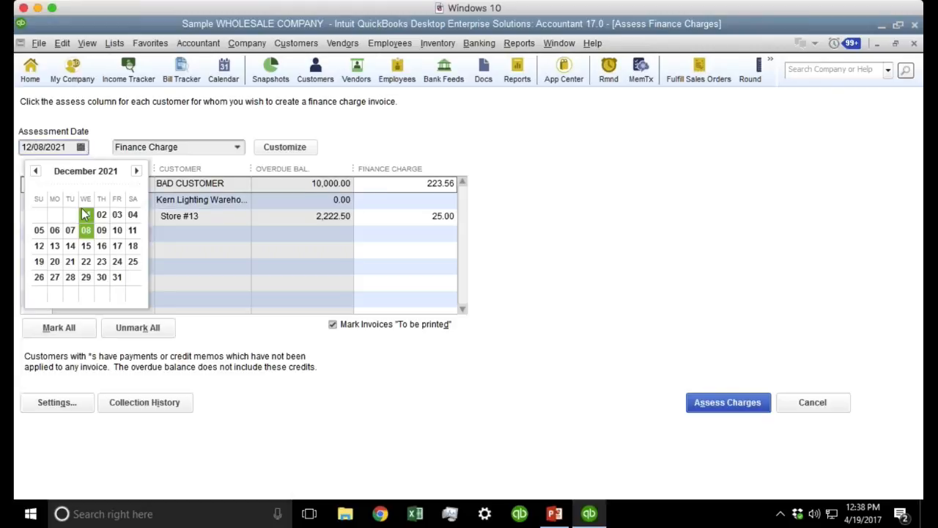
click(86, 214)
click(433, 211)
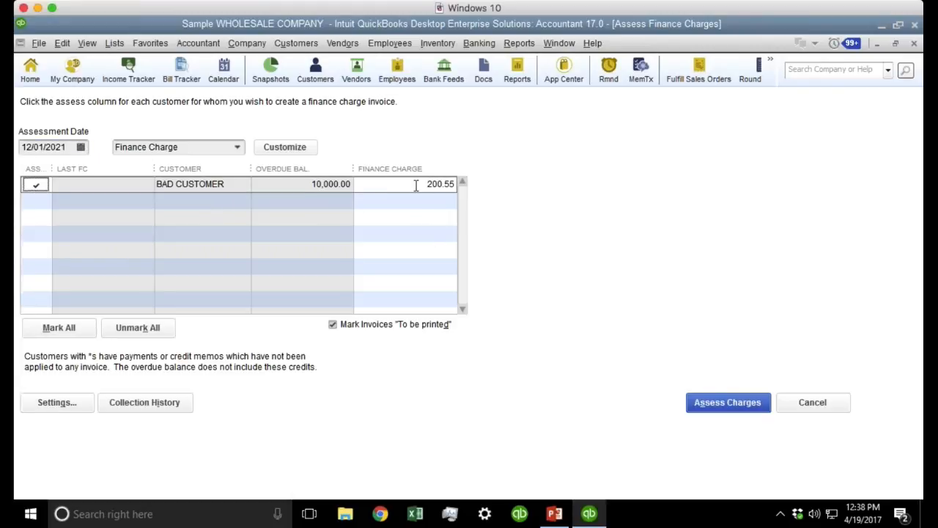
click(415, 185)
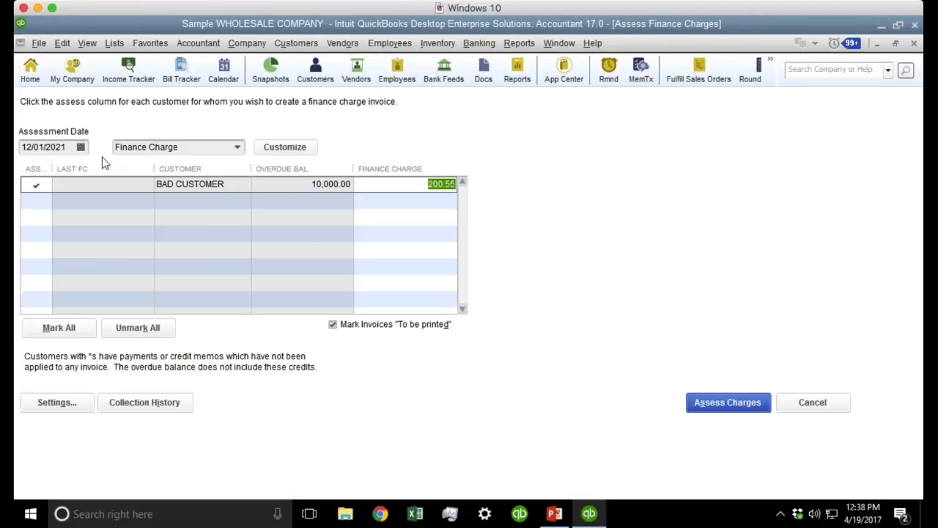
Move the assessment date through 12/15/2021 and 11/01/2021, finally setting 10/21/2021.
click(80, 146)
click(86, 246)
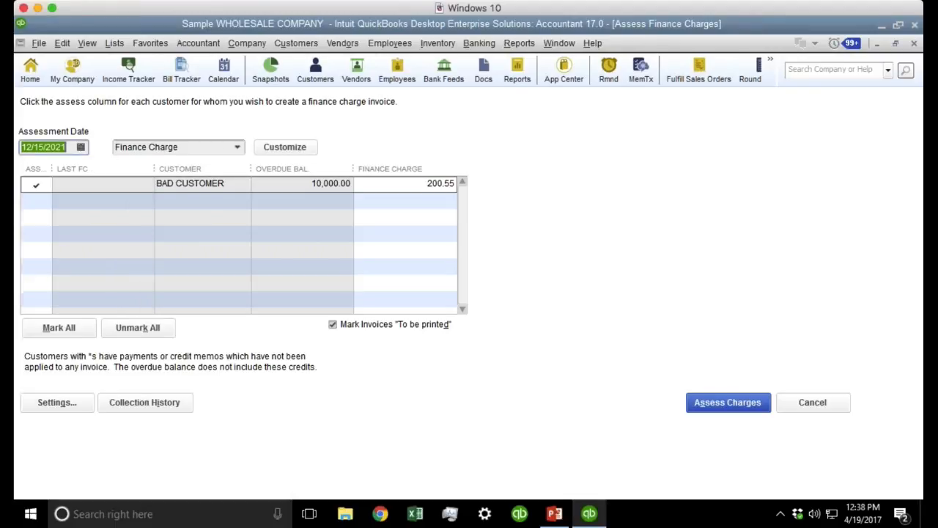
click(410, 190)
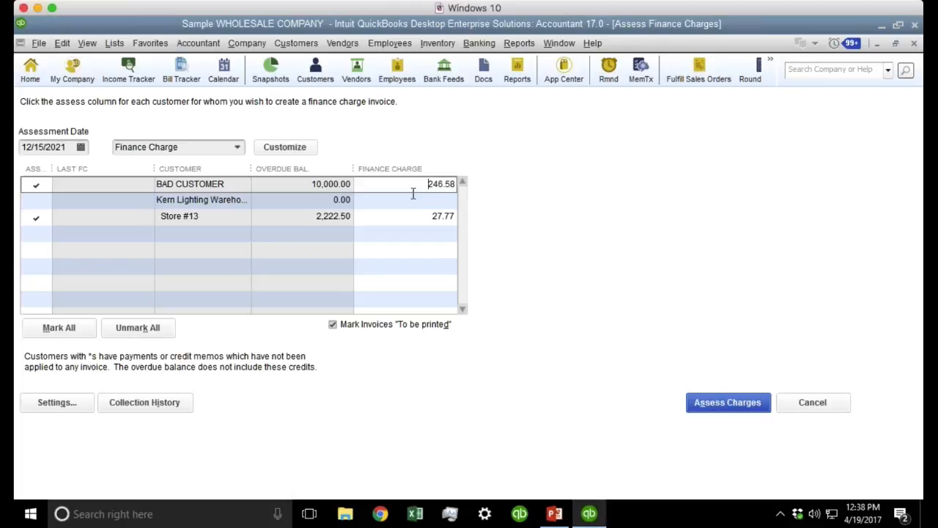
click(81, 147)
click(35, 170)
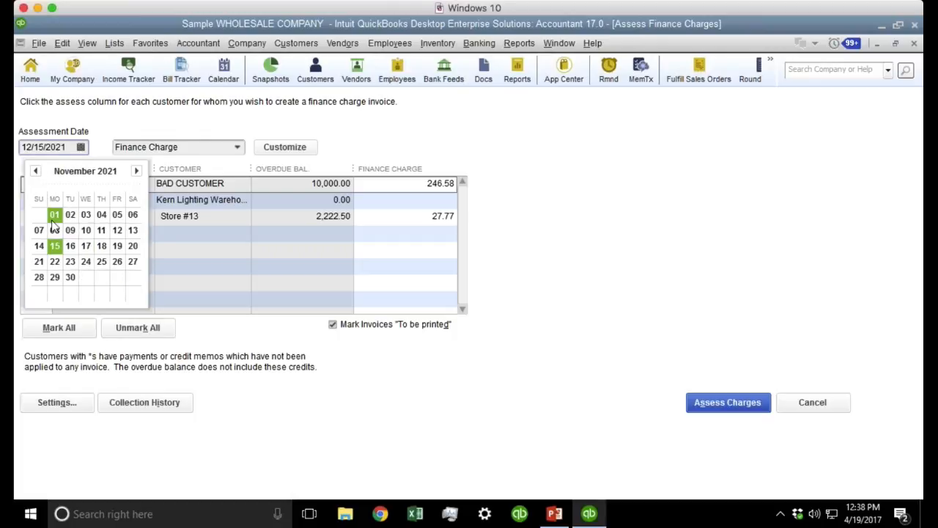
click(54, 216)
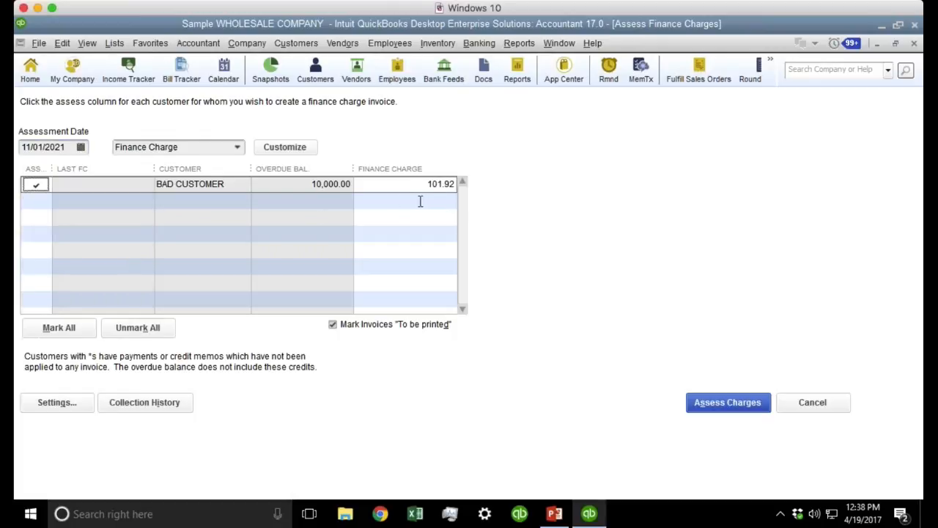
click(81, 146)
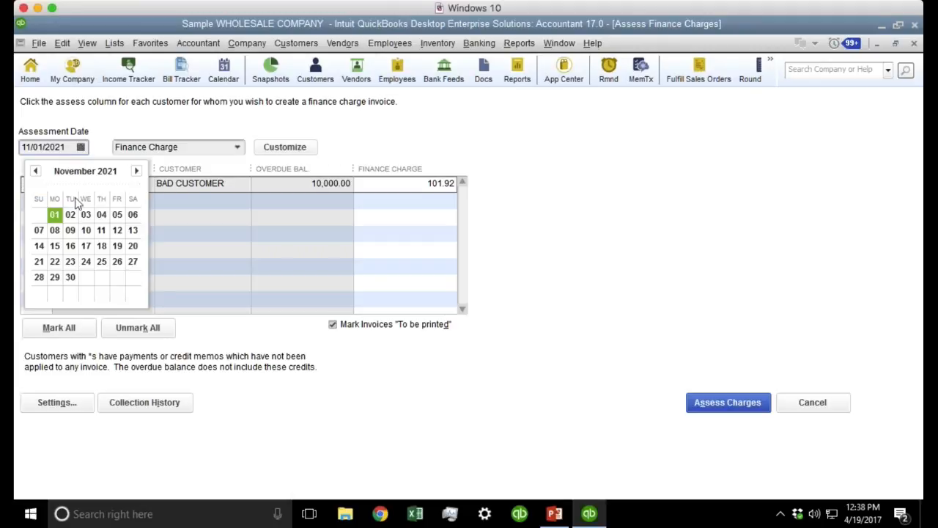
click(35, 170)
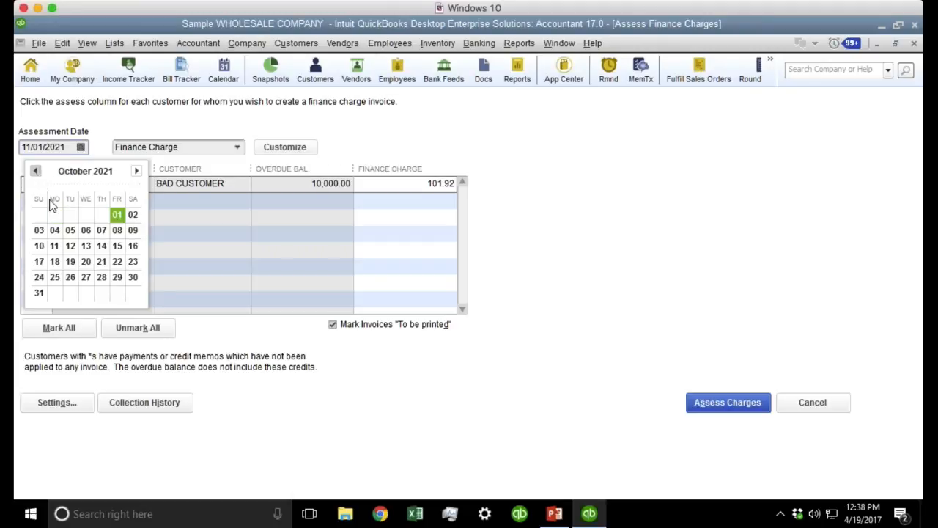
click(101, 261)
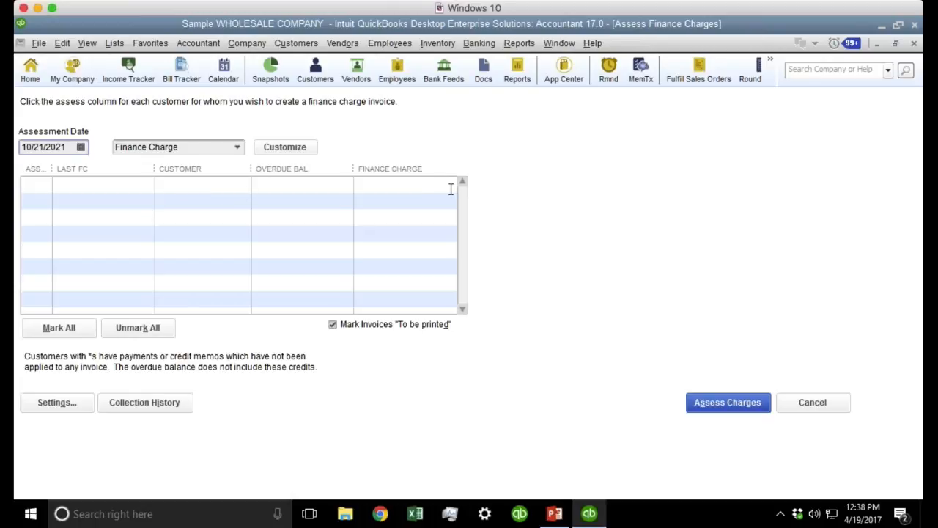
drag(66, 147, 15, 145)
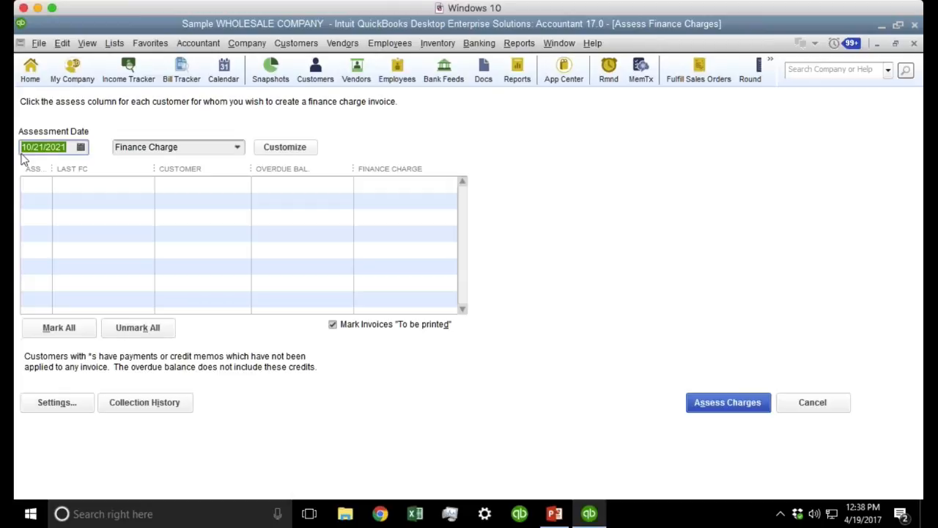
Set the finance charge assessment date to 10/01/2021.
click(186, 400)
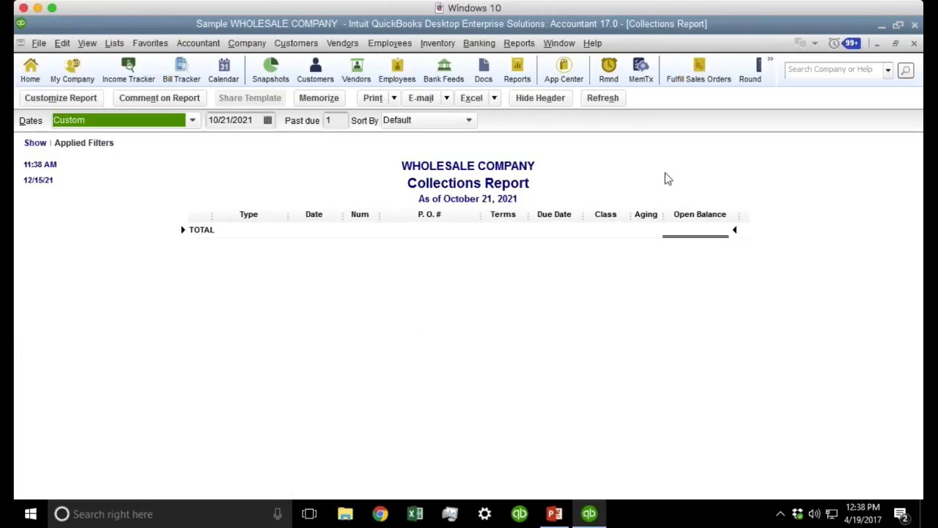
key(Escape)
click(81, 146)
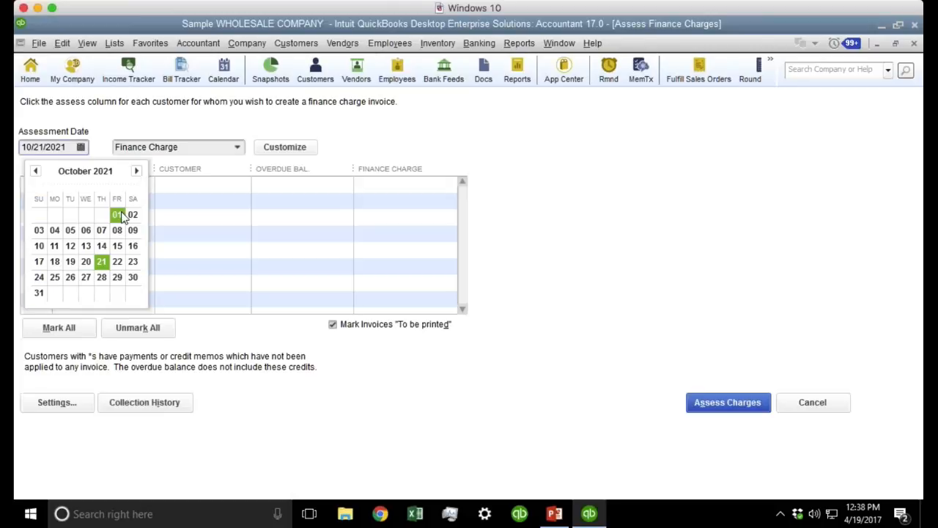
click(117, 214)
click(80, 147)
Open BAD CUSTOMER's overdue invoice from the Collections Report, then close it.
click(559, 43)
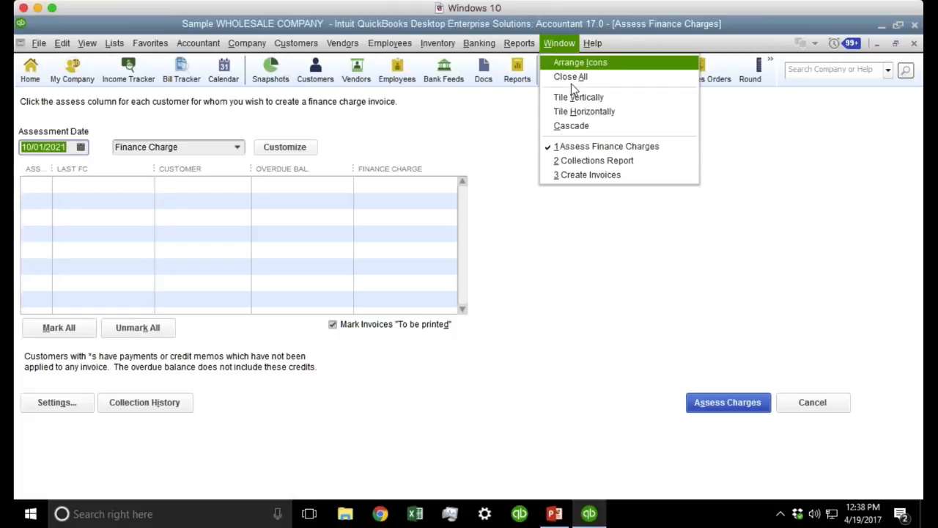
click(594, 161)
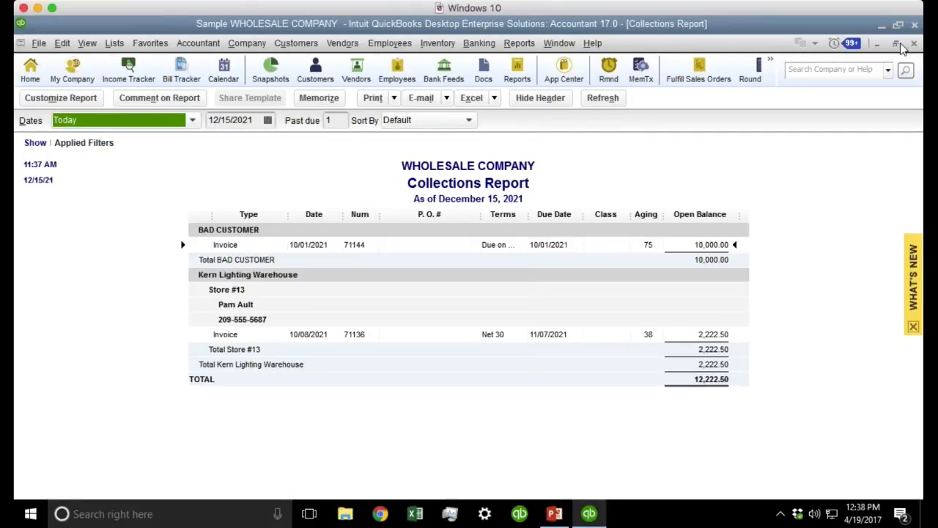
click(896, 44)
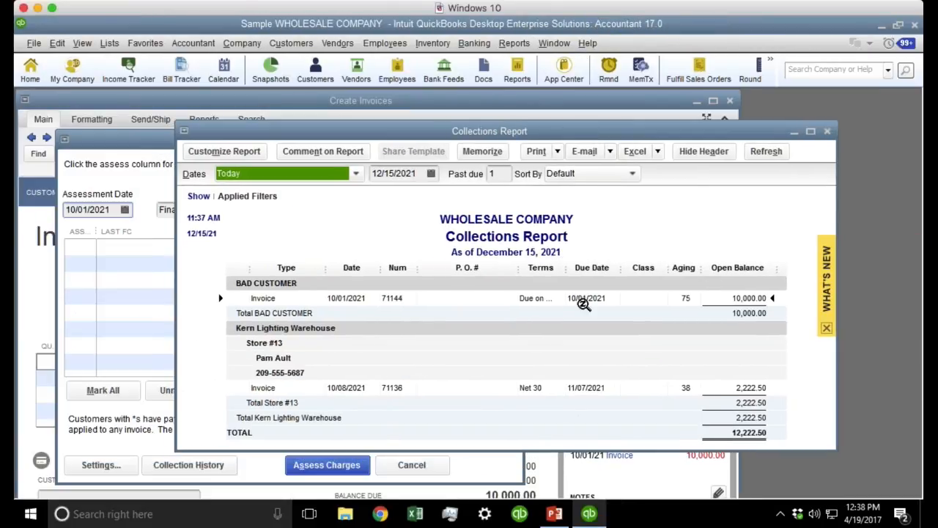
double_click(583, 303)
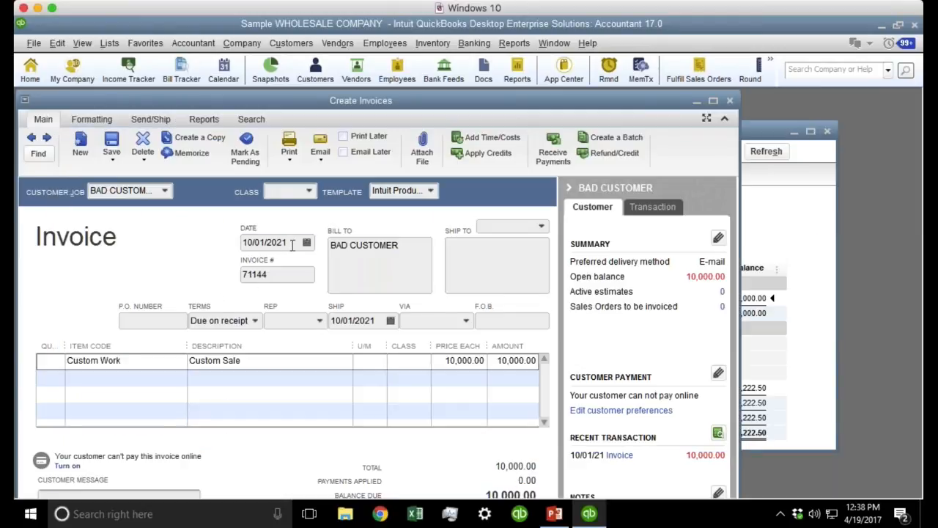
click(228, 320)
drag(370, 103, 519, 107)
click(879, 106)
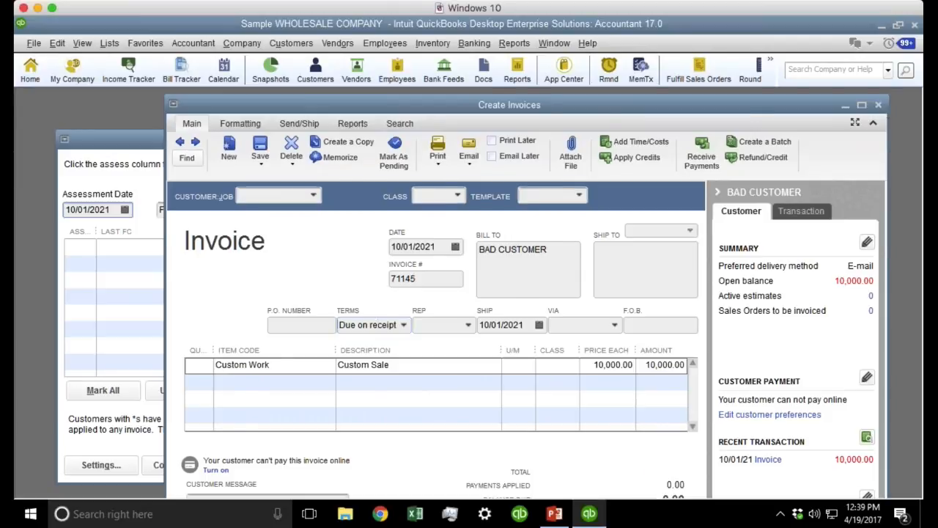
Change the assessment date to 10/02/2021 in Assess Finance Charges.
click(122, 211)
click(125, 209)
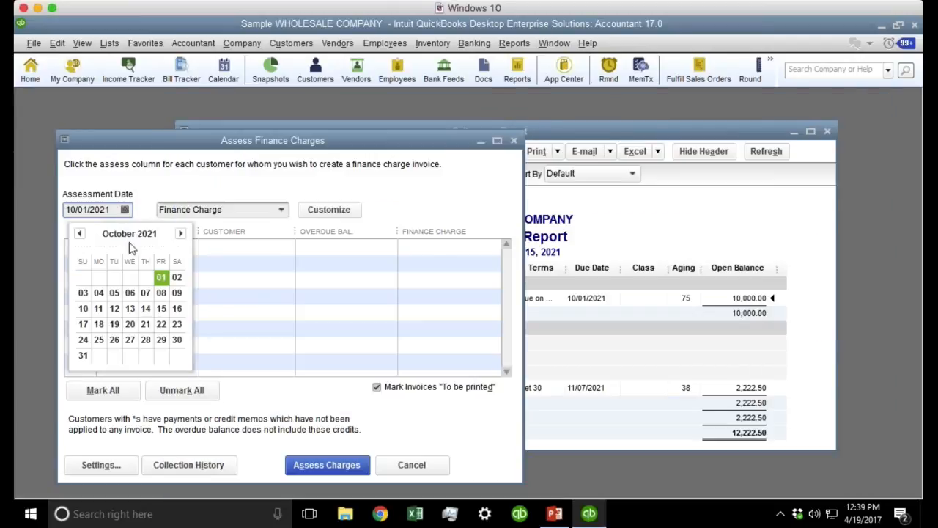
click(176, 277)
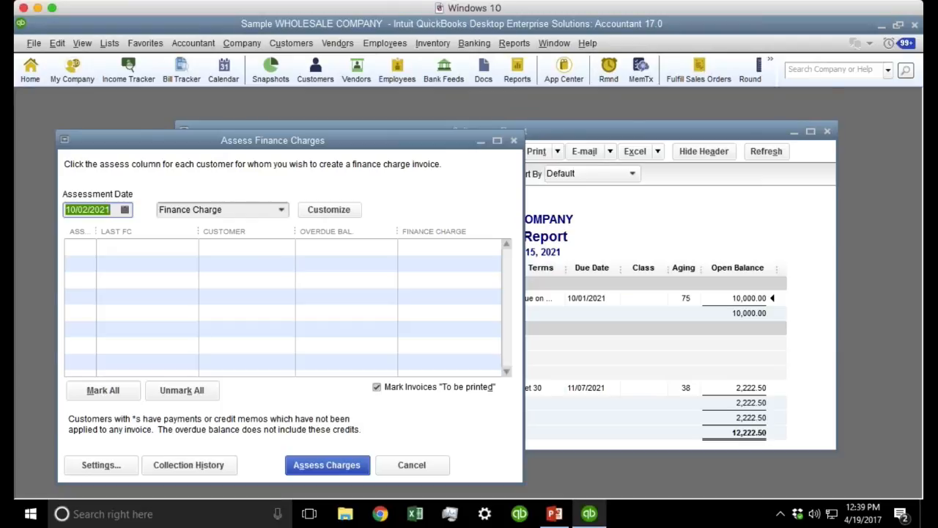
Change the finance charge grace period from 30 to 0 days and save it.
click(103, 471)
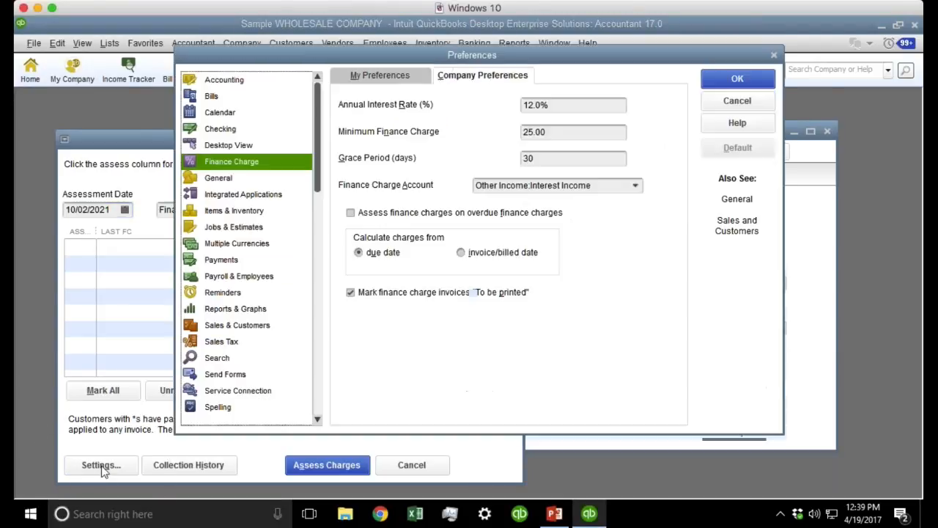
double_click(531, 158)
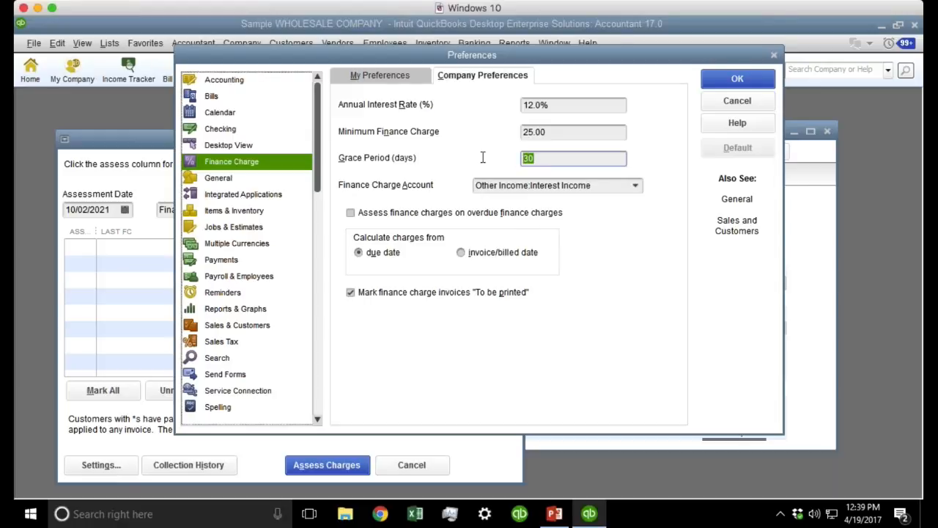
text(0)
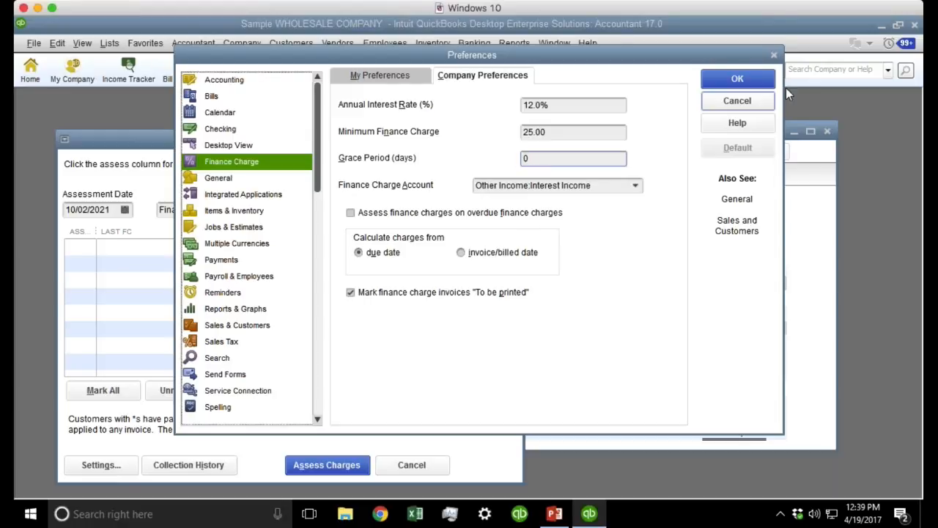
click(740, 80)
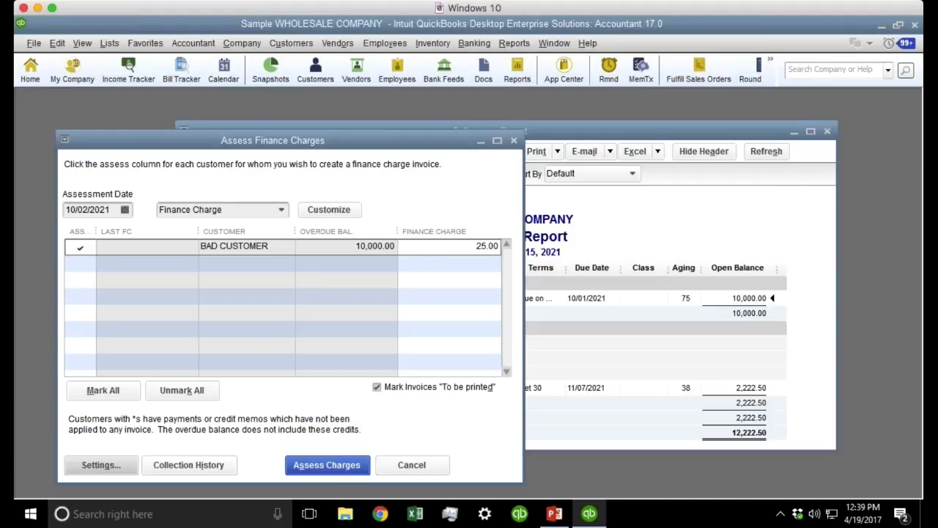
Check BAD CUSTOMER's 25.00 charge, review the settings again, then discard and close the windows.
click(458, 250)
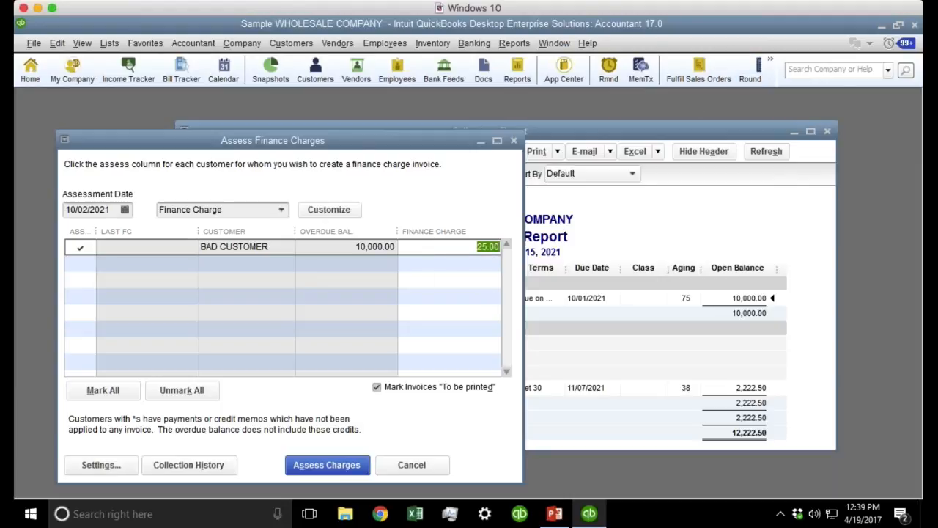
click(97, 465)
click(548, 163)
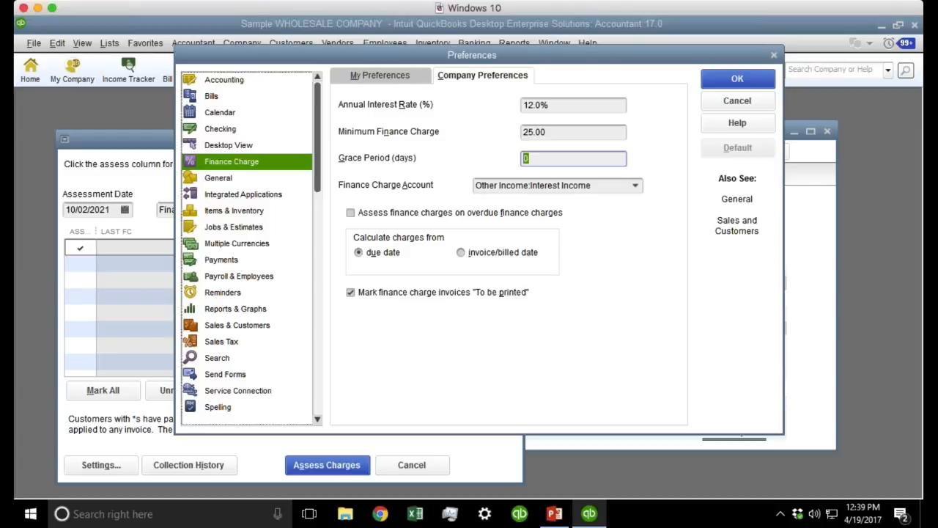
click(566, 133)
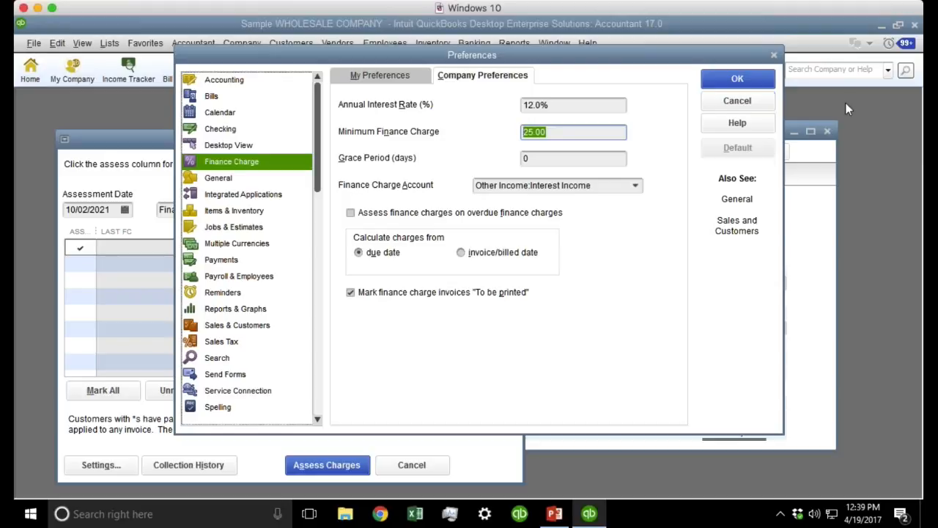
click(736, 100)
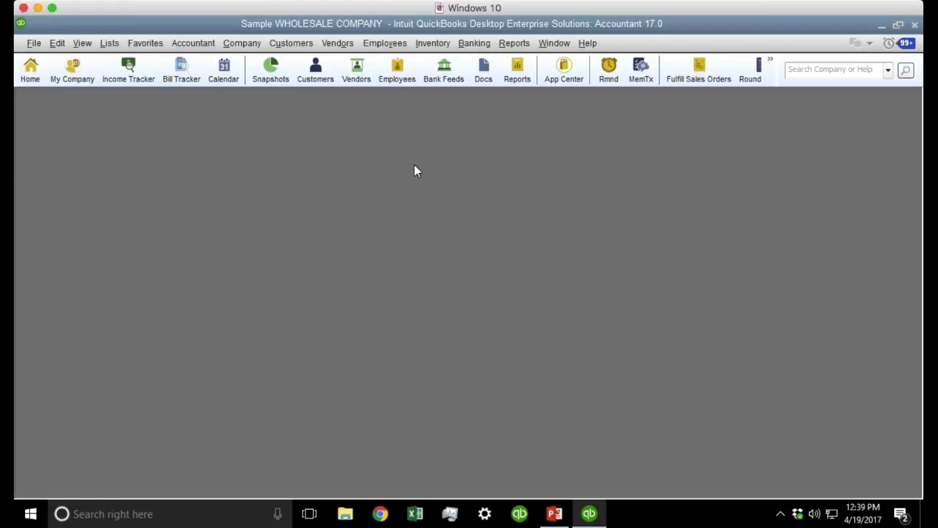
In Finance Charge company preferences, enter 0% annual interest and a 50.00 minimum charge.
click(57, 43)
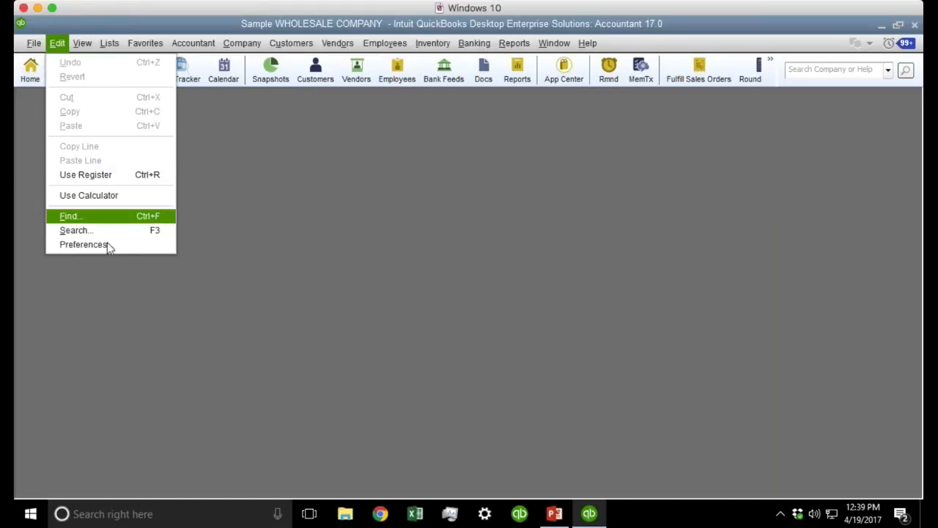
click(108, 246)
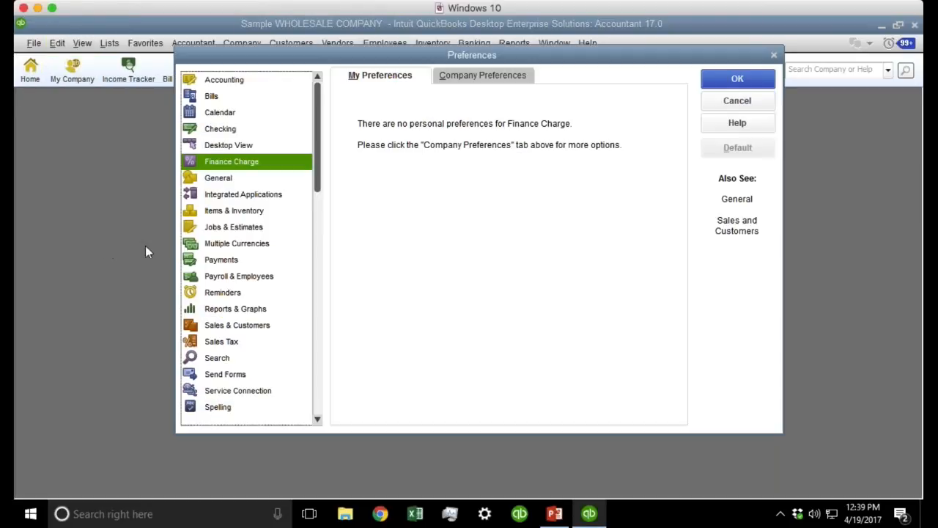
click(465, 78)
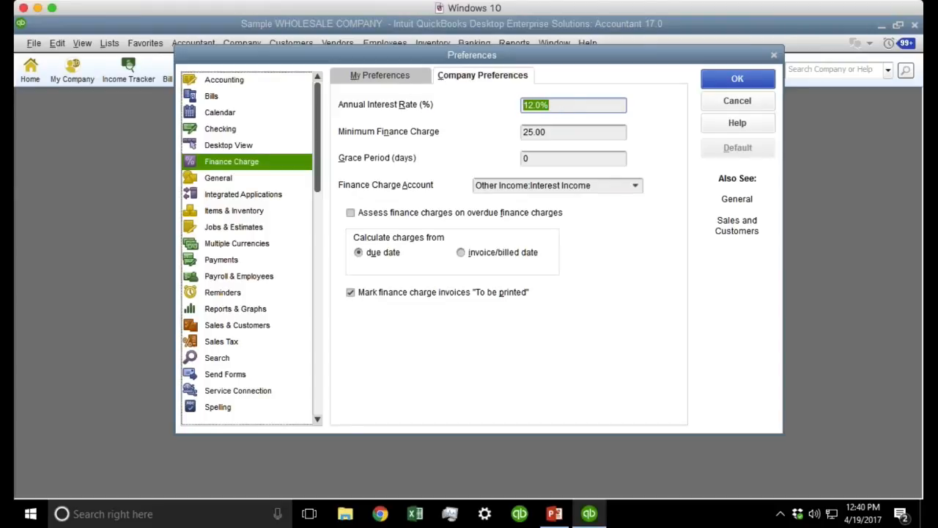
text(0)
key(Tab)
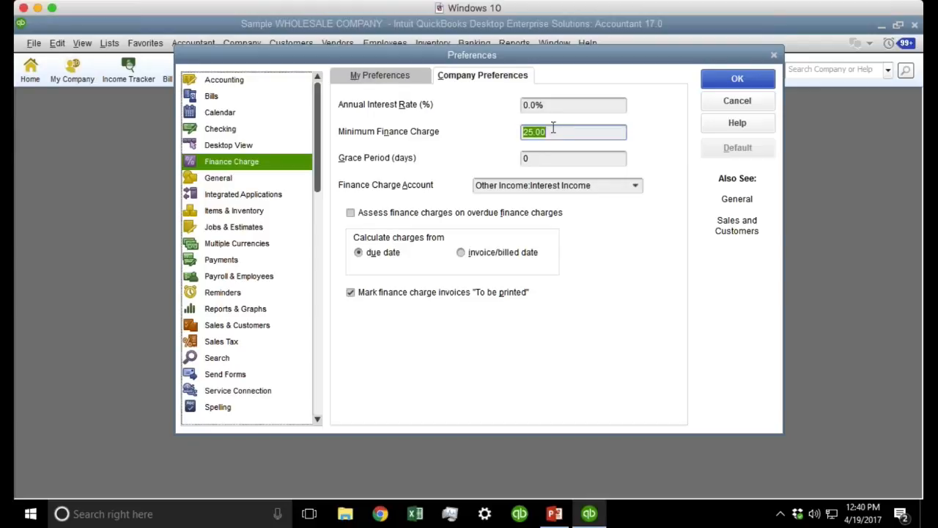
text(50)
key(Tab)
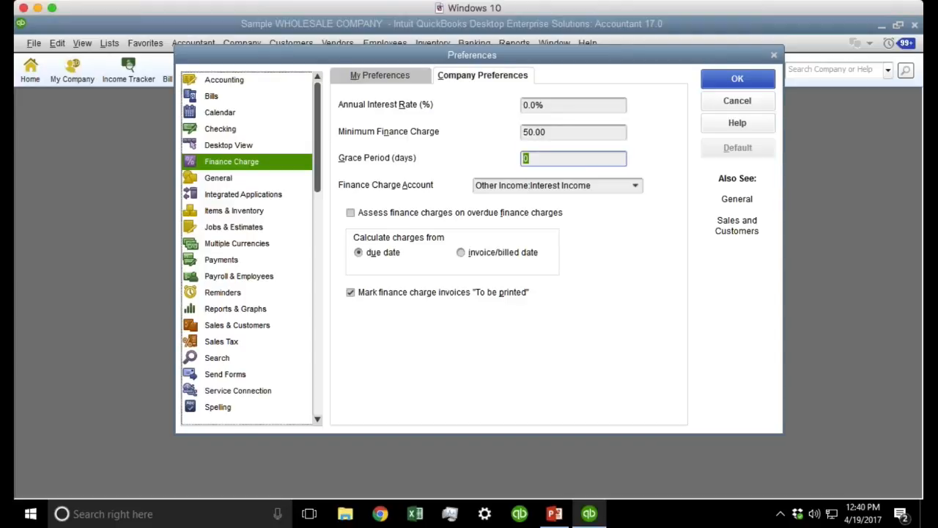
click(737, 78)
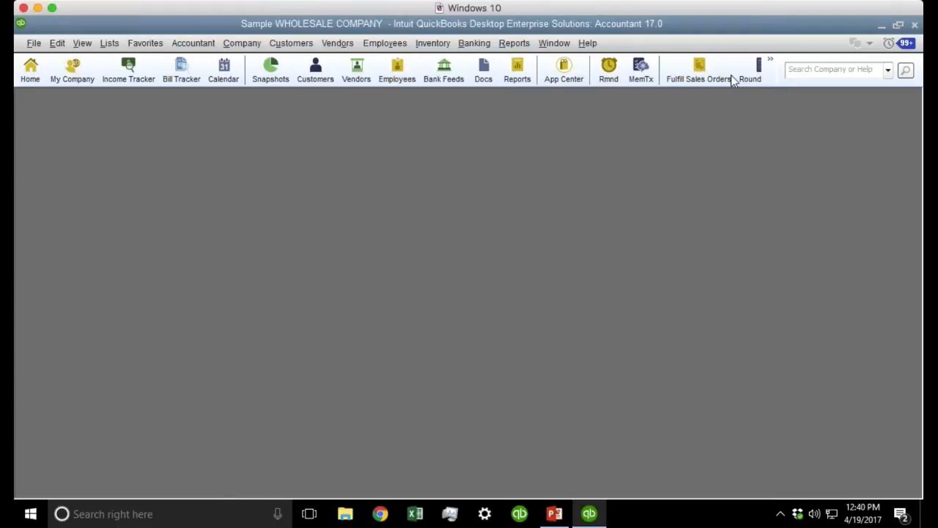
Find BAD CUSTOMER's invoice 71144 in Create Invoices and maximise the window.
click(368, 146)
key(ctrl+i)
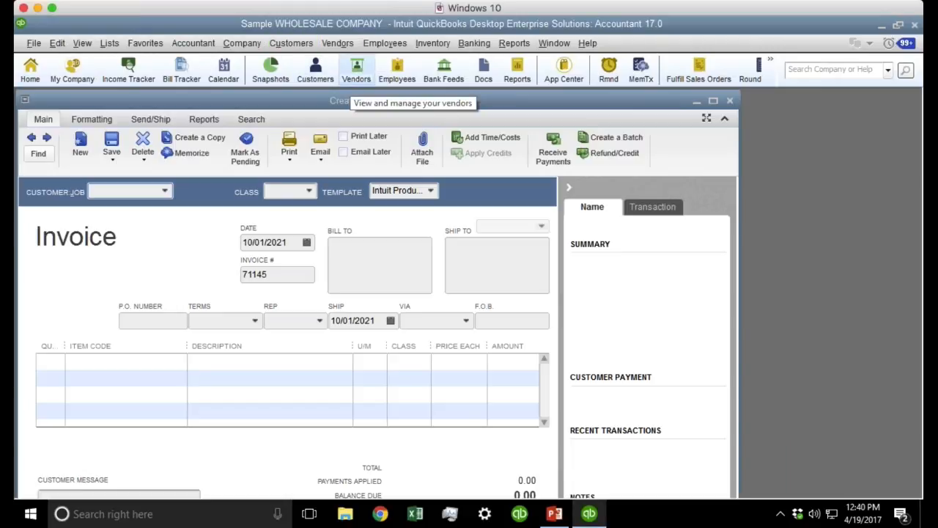
click(38, 147)
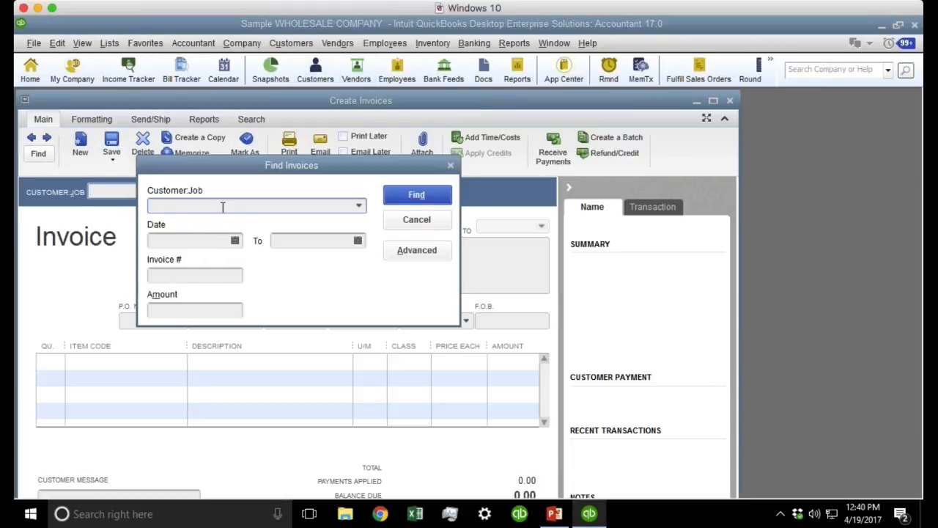
text(BAD CUSTOMER)
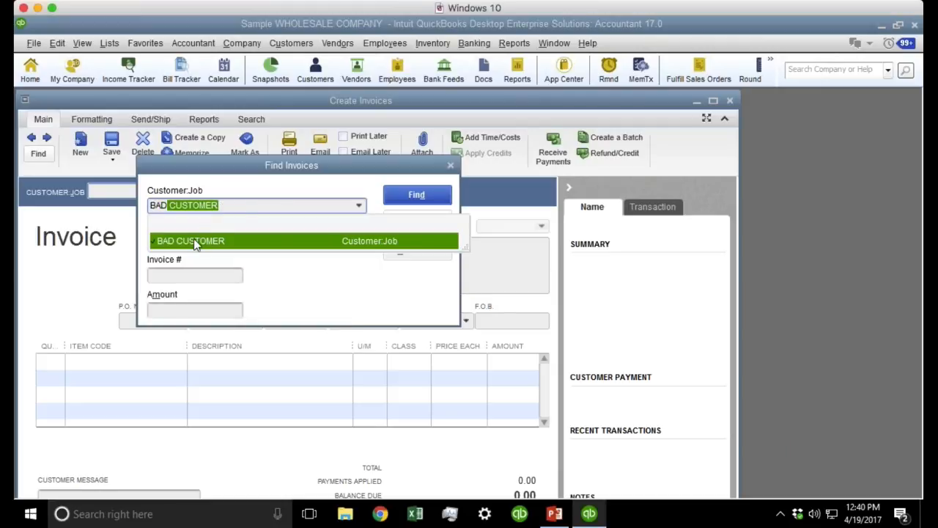
click(190, 240)
key(Return)
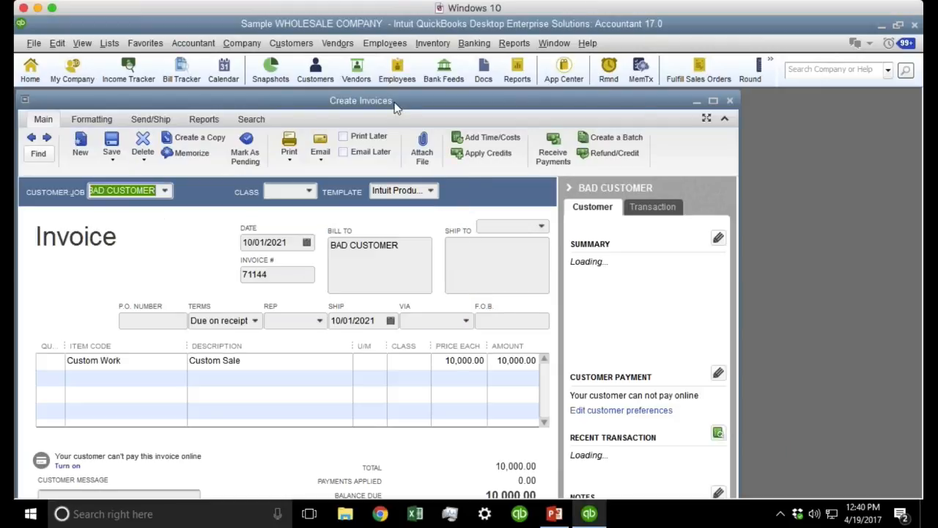
double_click(398, 106)
Change invoice 71144's terms to Net 30 and save it, accepting the closed-period warning.
click(475, 222)
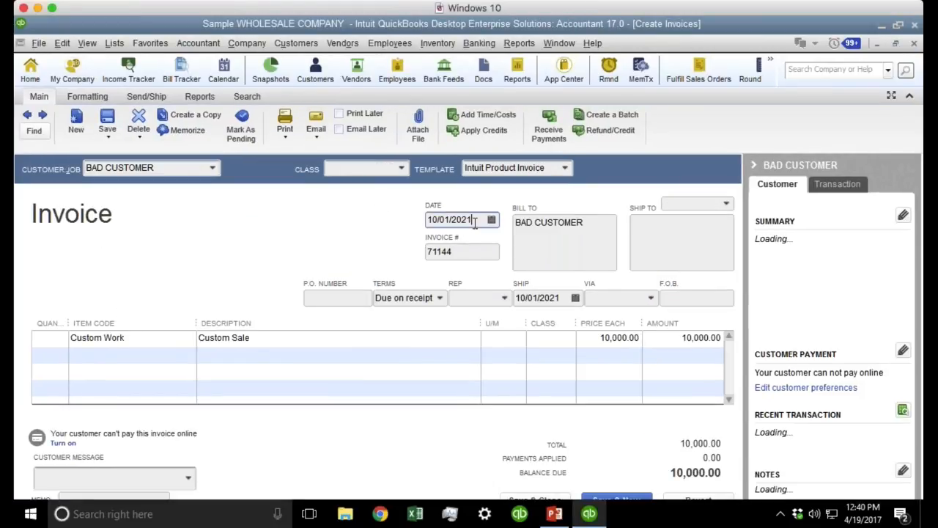
click(440, 297)
click(396, 447)
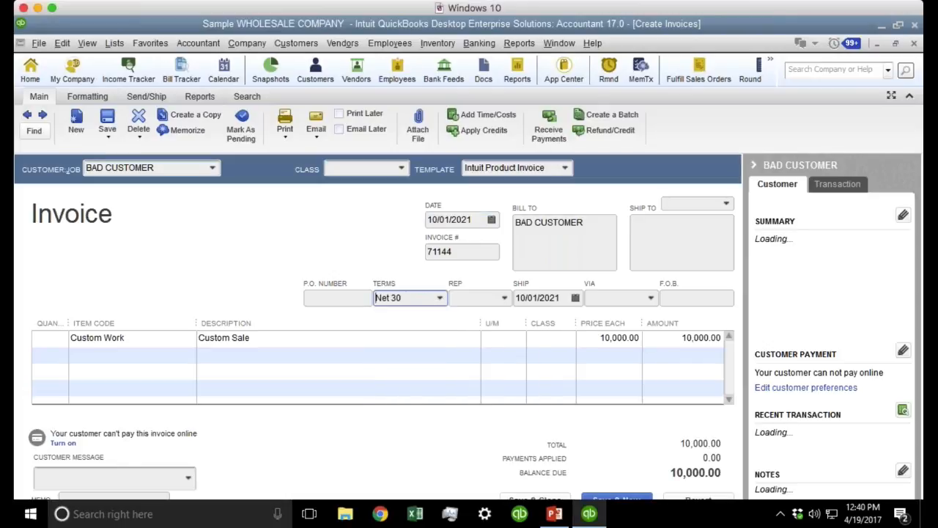
click(393, 297)
click(108, 123)
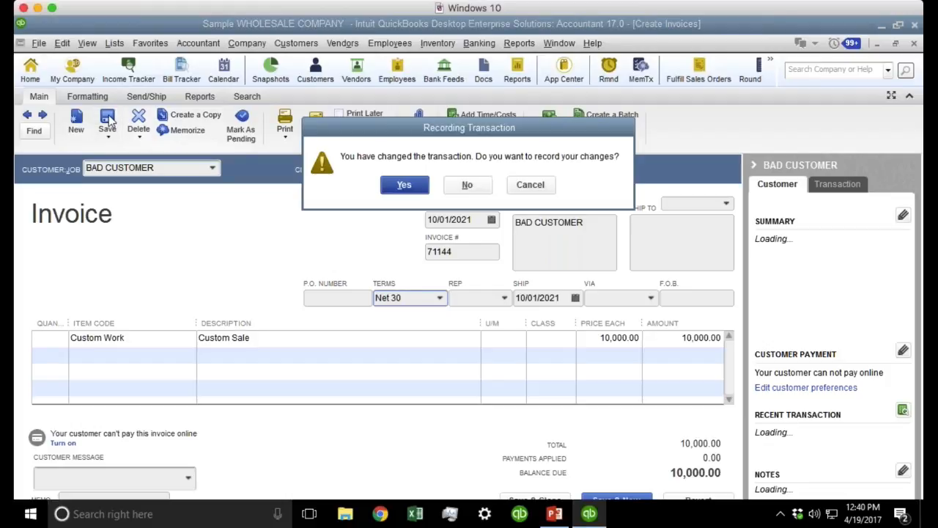
click(390, 186)
click(440, 304)
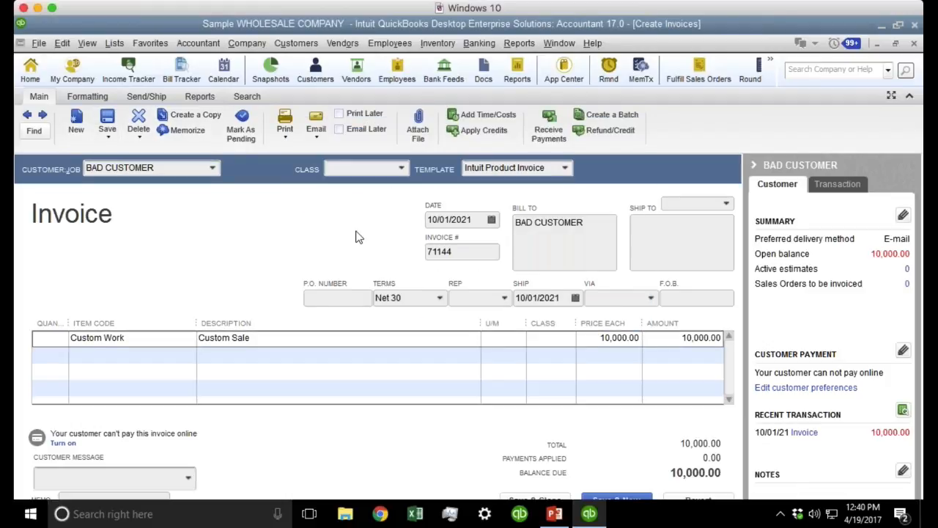
click(296, 43)
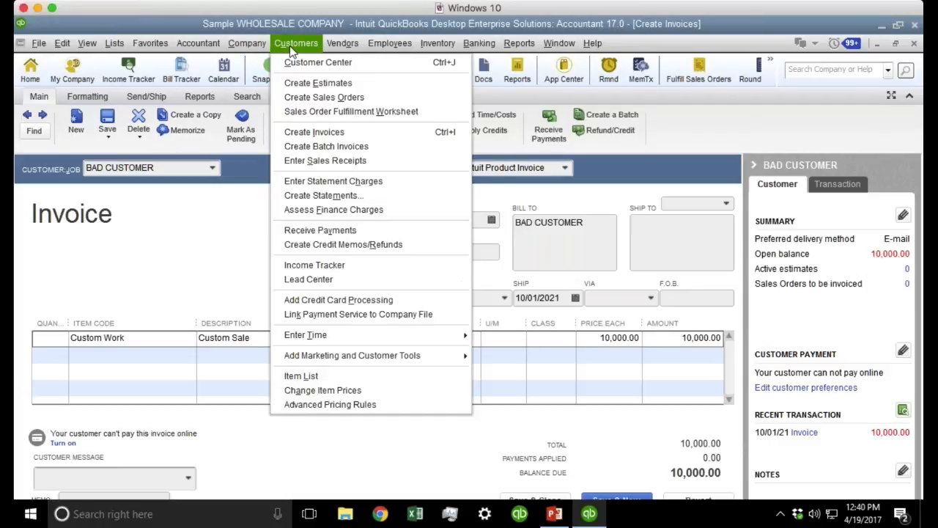
Open Assess Finance Charges dated 11/01/2021 and check BAD CUSTOMER's 50.00 charge.
click(357, 213)
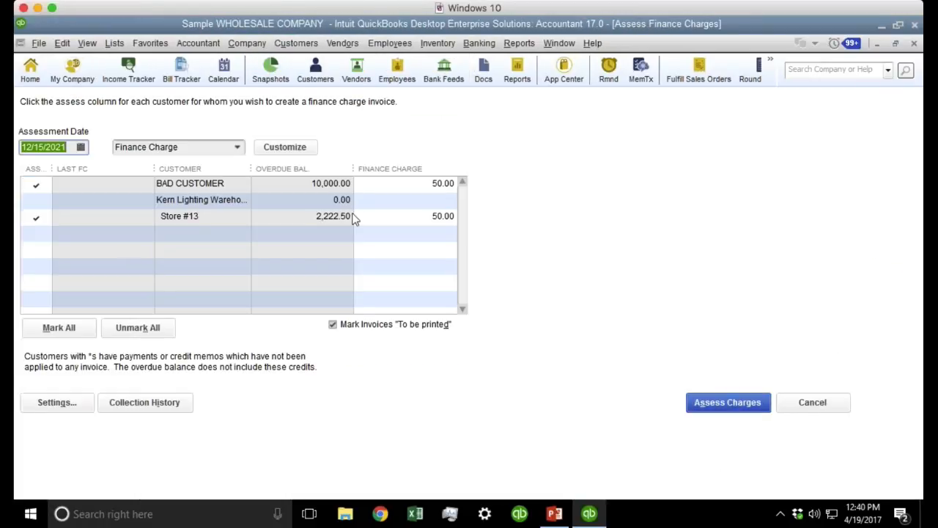
click(81, 147)
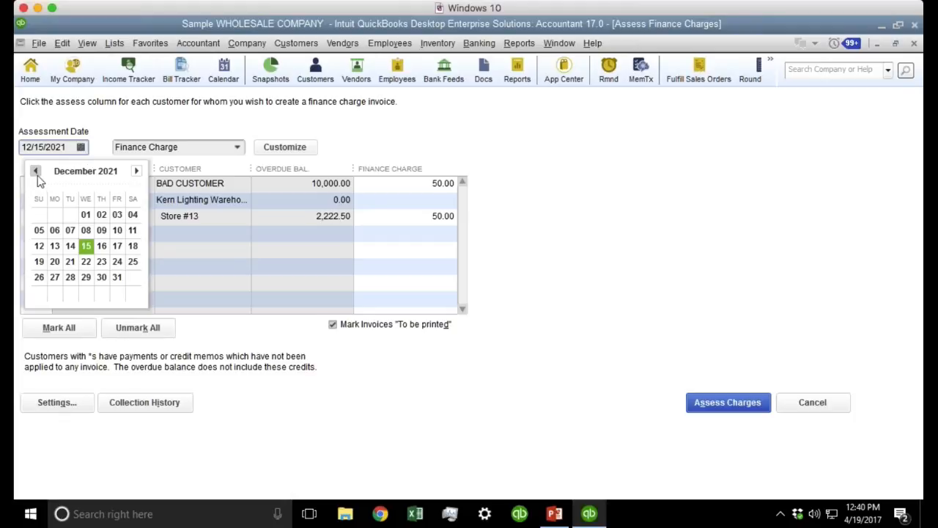
click(36, 171)
click(55, 215)
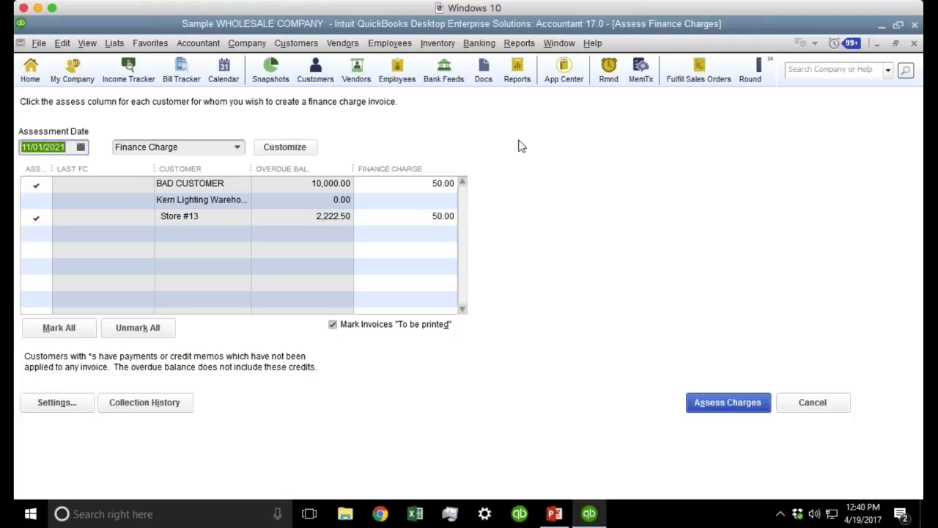
key(Tab)
click(383, 186)
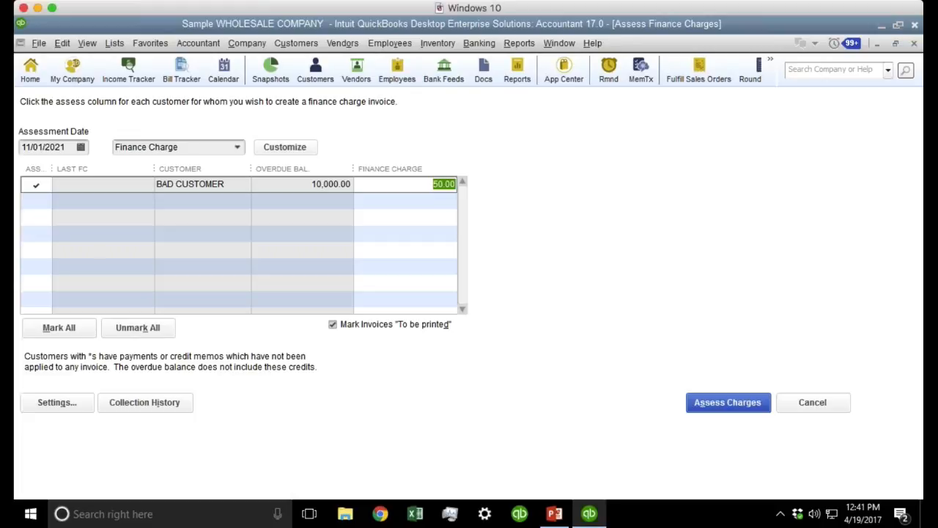
click(62, 43)
click(77, 248)
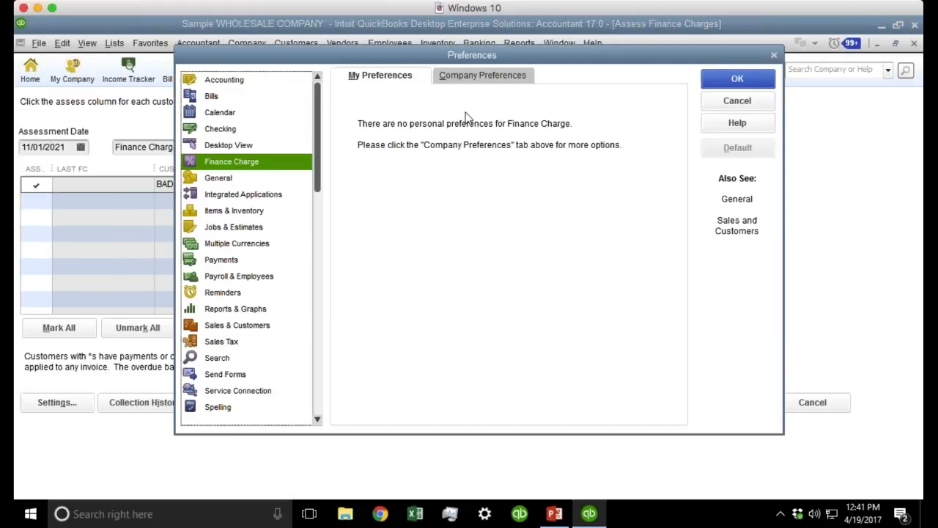
click(480, 80)
click(389, 213)
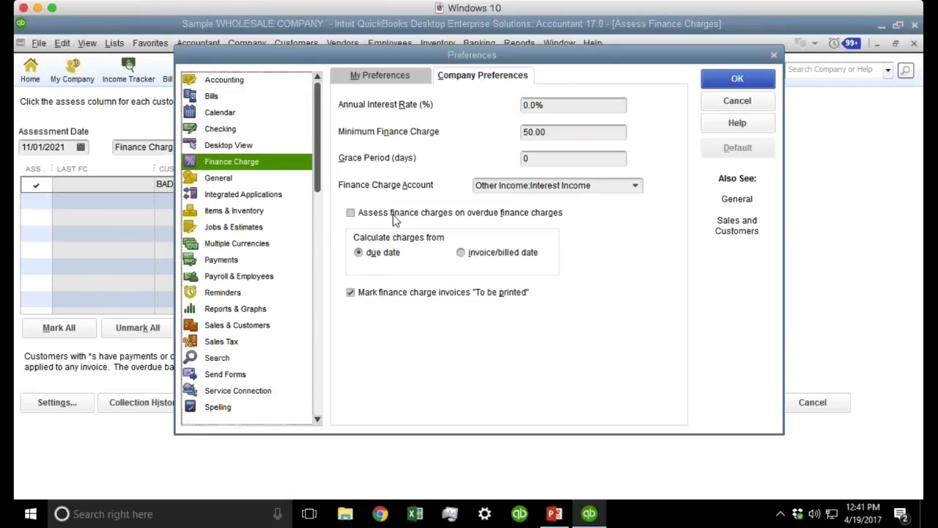
click(468, 206)
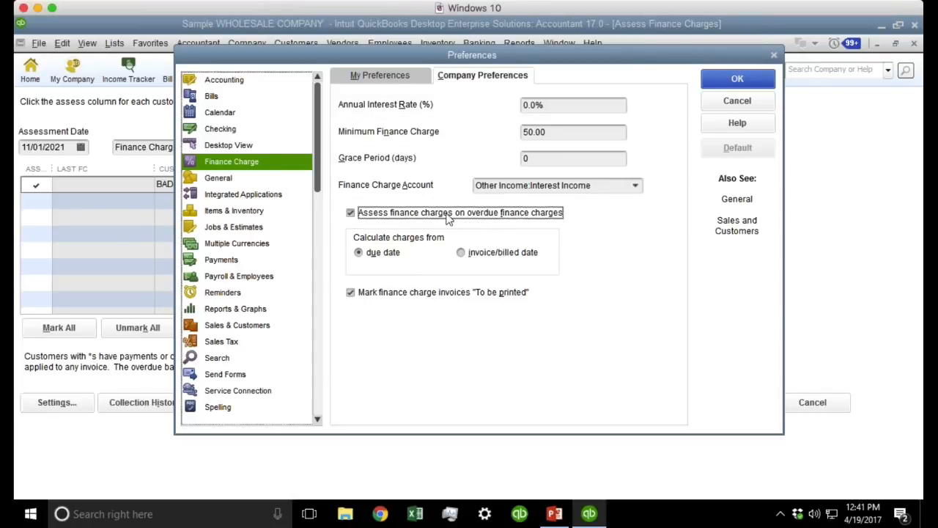
click(385, 215)
click(635, 187)
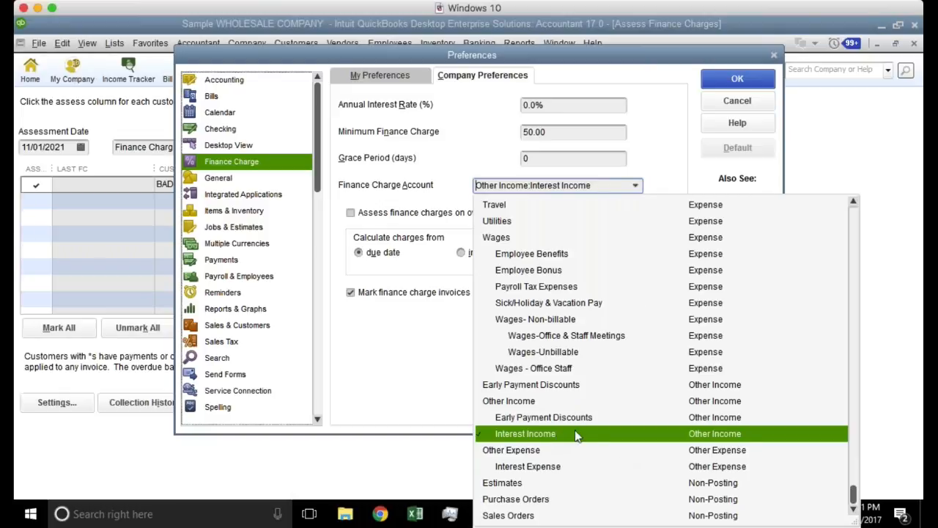
click(721, 107)
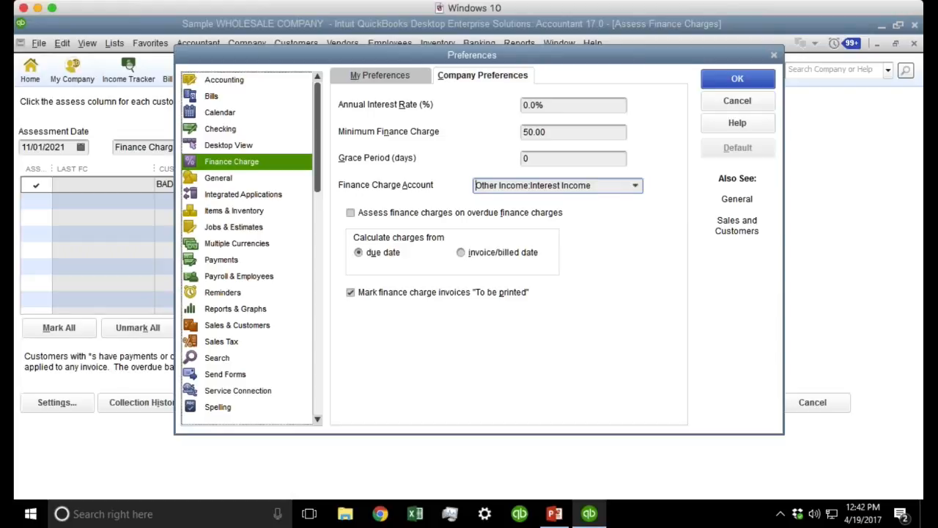
click(736, 79)
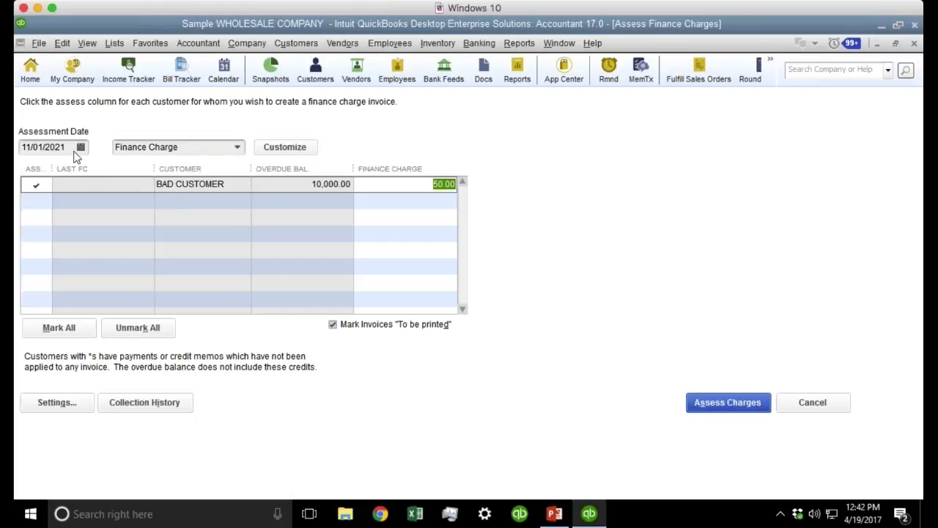
Assess BAD CUSTOMER's 50.00 charge dated 11/01/2021, then again dated 12/01/2021, confirming both warnings.
click(744, 404)
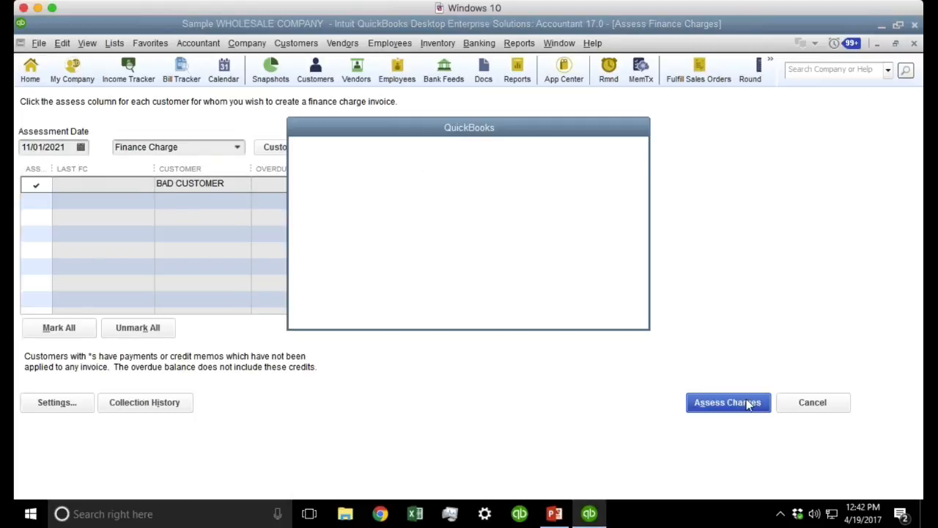
click(497, 305)
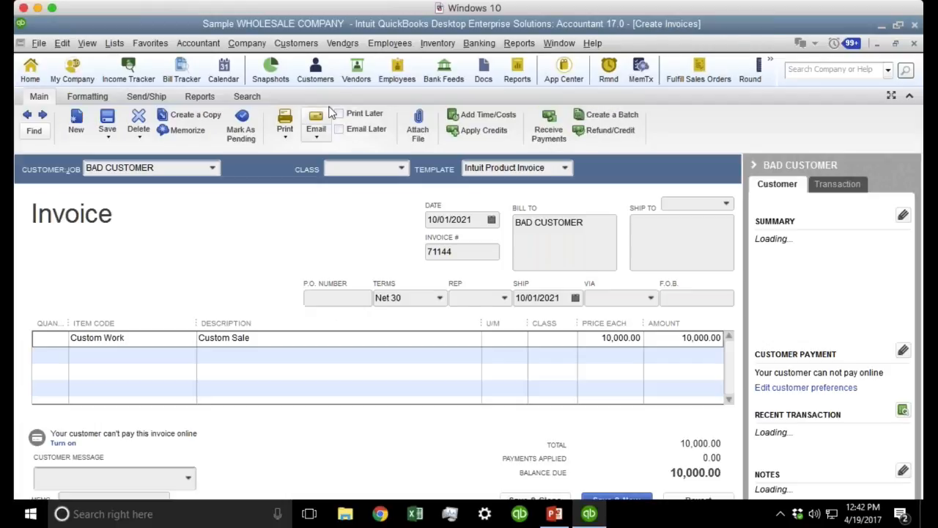
click(287, 45)
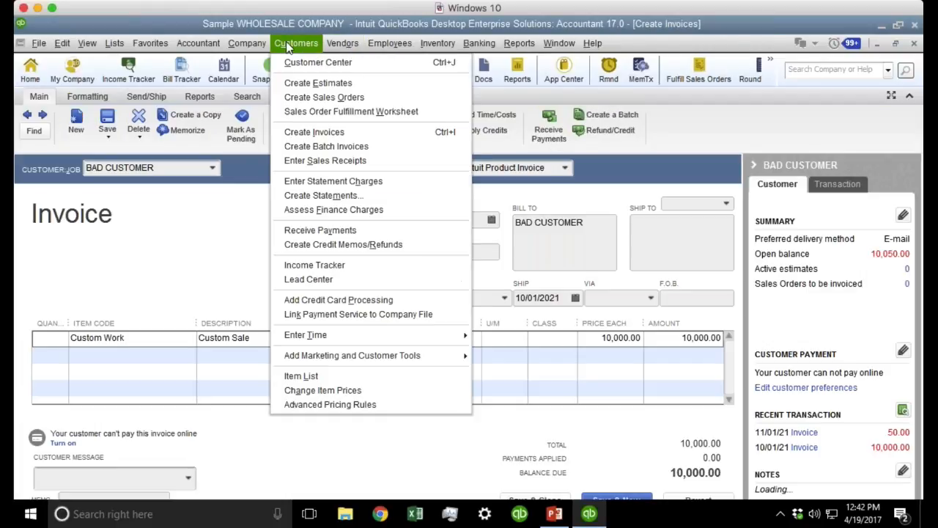
click(339, 209)
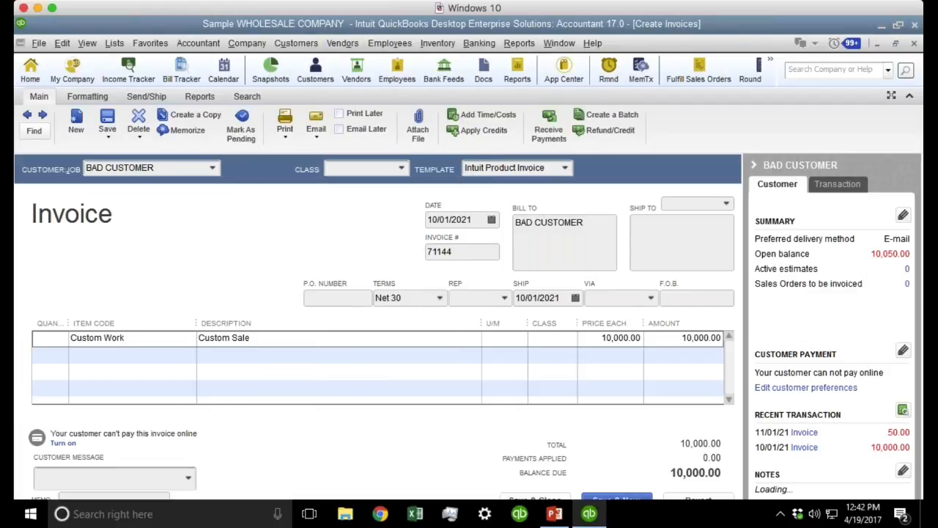
click(80, 148)
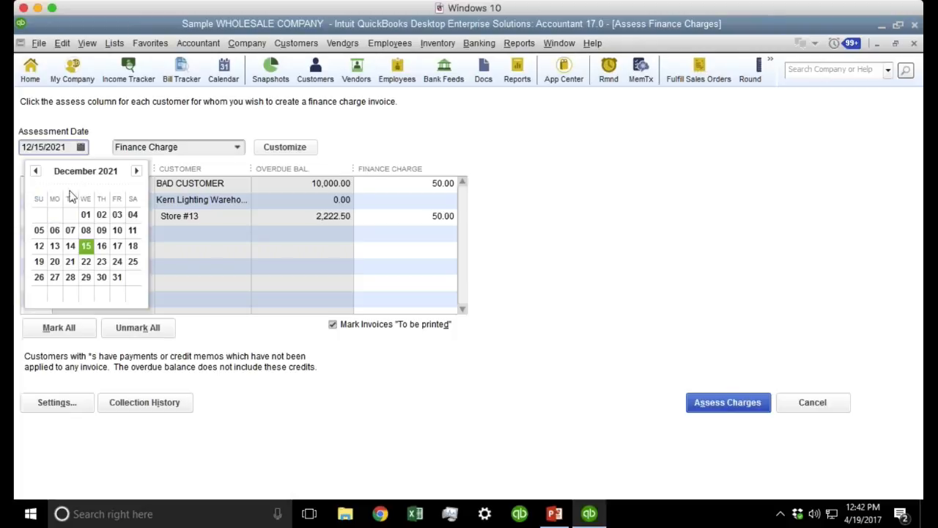
click(85, 215)
click(313, 190)
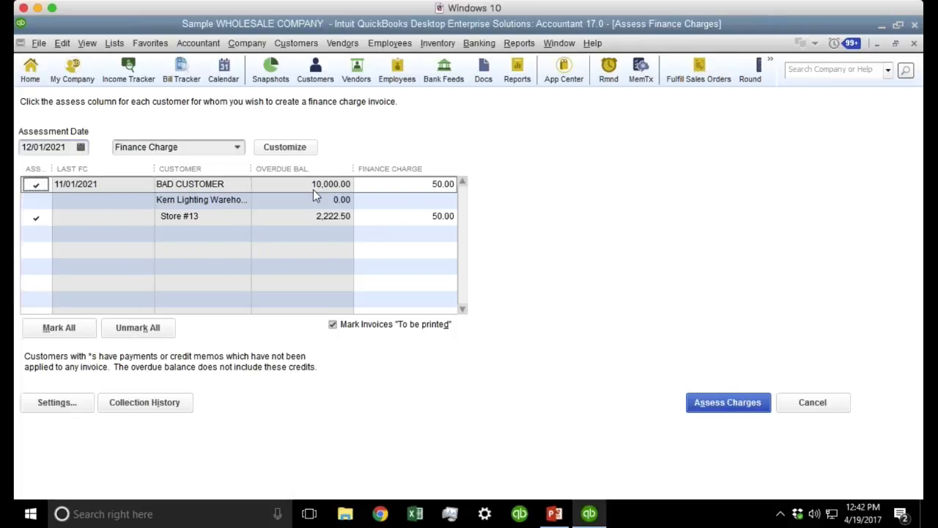
click(733, 405)
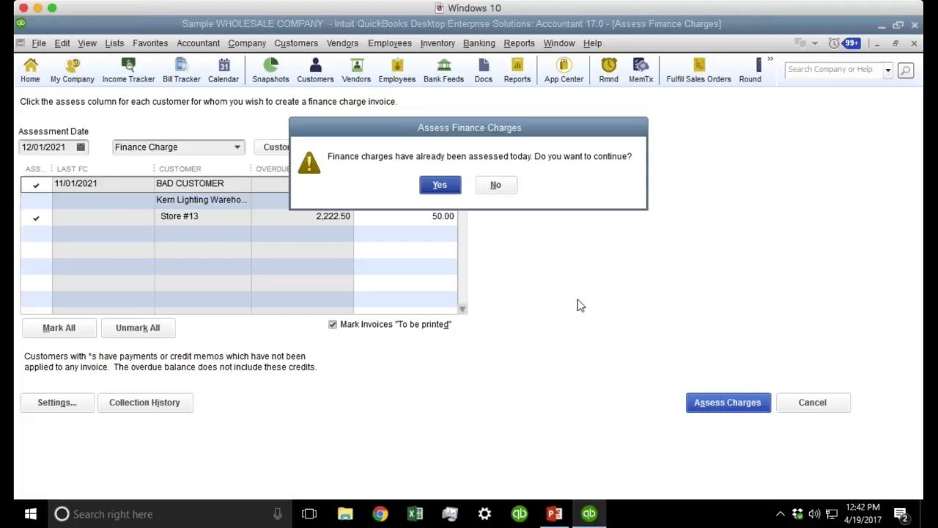
click(439, 185)
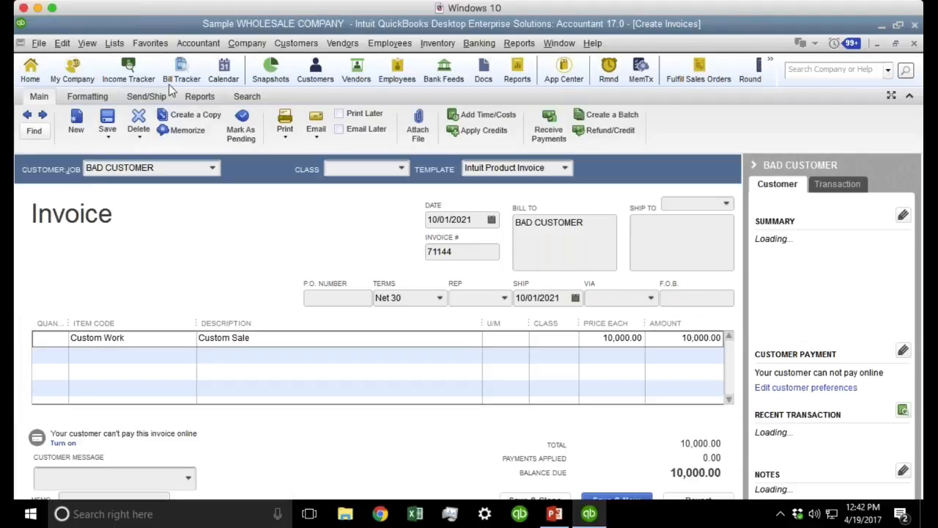
click(304, 48)
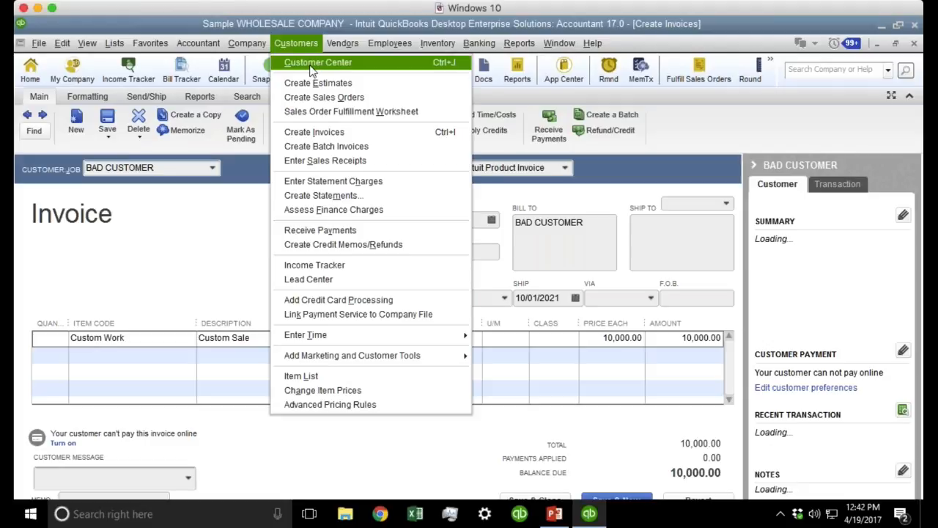
In the Customer Center, compare BAD CUSTOMER's FC 1 and FC 2 rows, then open FC 1.
click(315, 61)
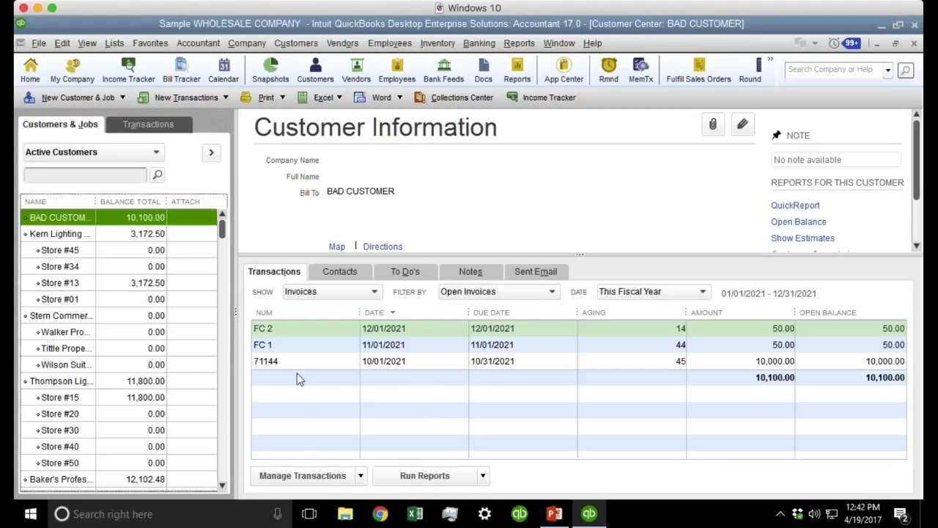
click(287, 344)
click(287, 333)
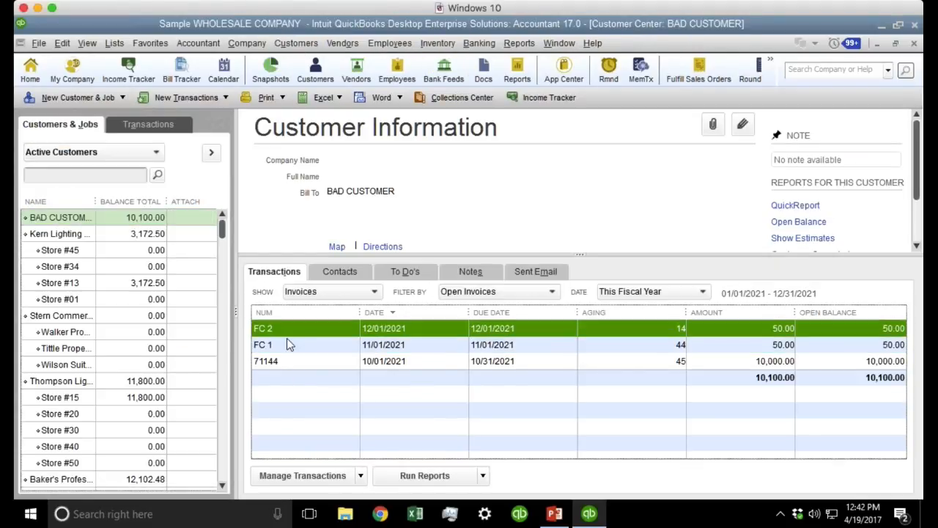
click(455, 344)
click(354, 329)
click(314, 345)
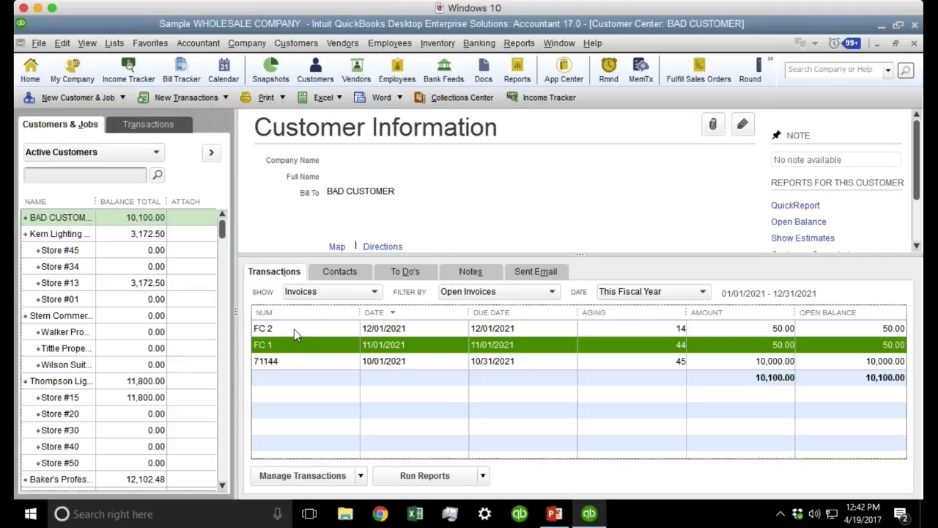
click(294, 329)
click(293, 343)
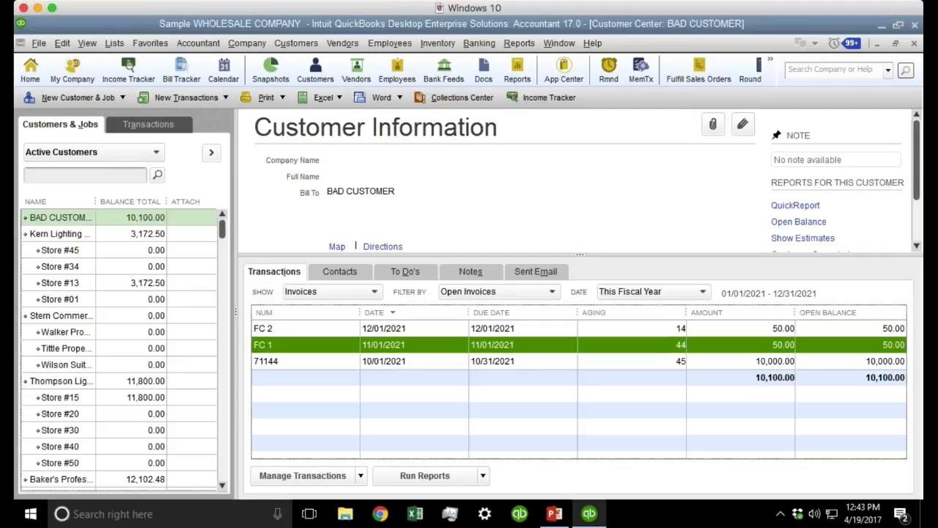
click(292, 330)
double_click(286, 349)
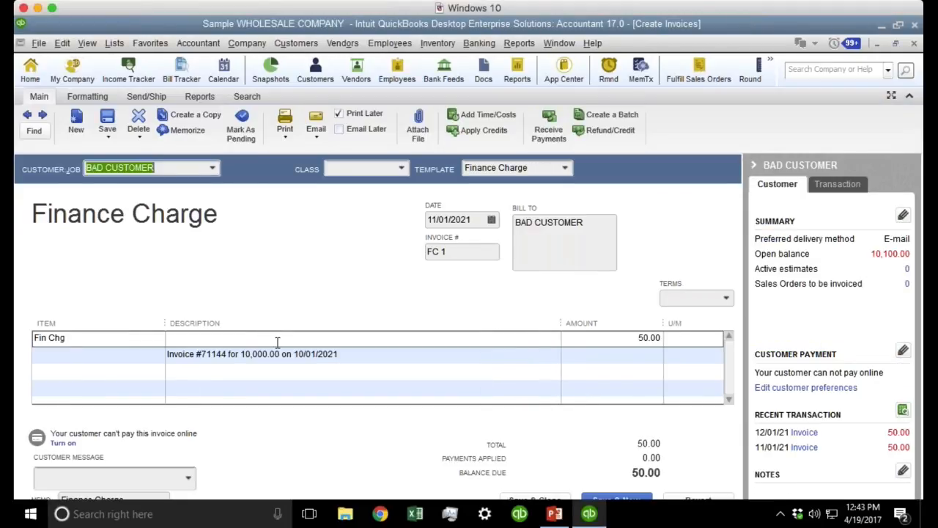
Add a 'gffgg' line and a Ceiling fixtures:2032-02 Desert Stone Finish line to FC 1.
click(566, 171)
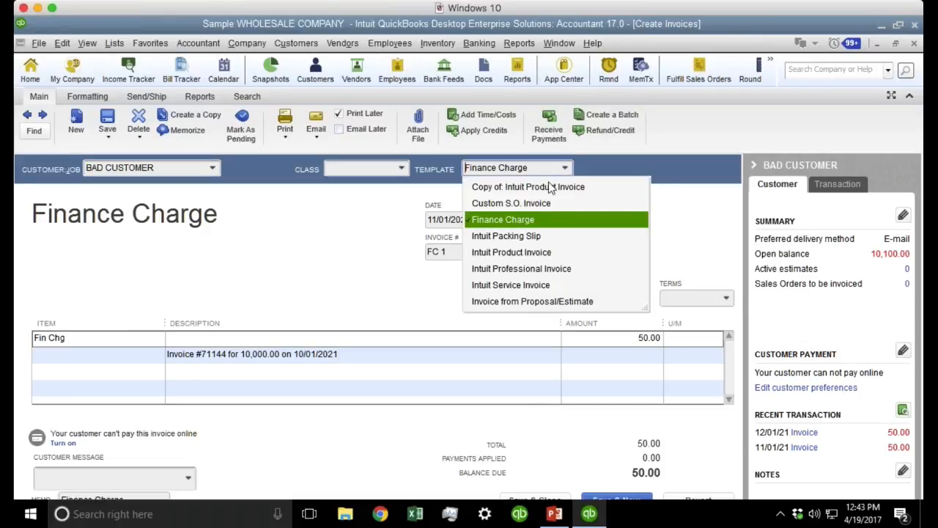
click(520, 221)
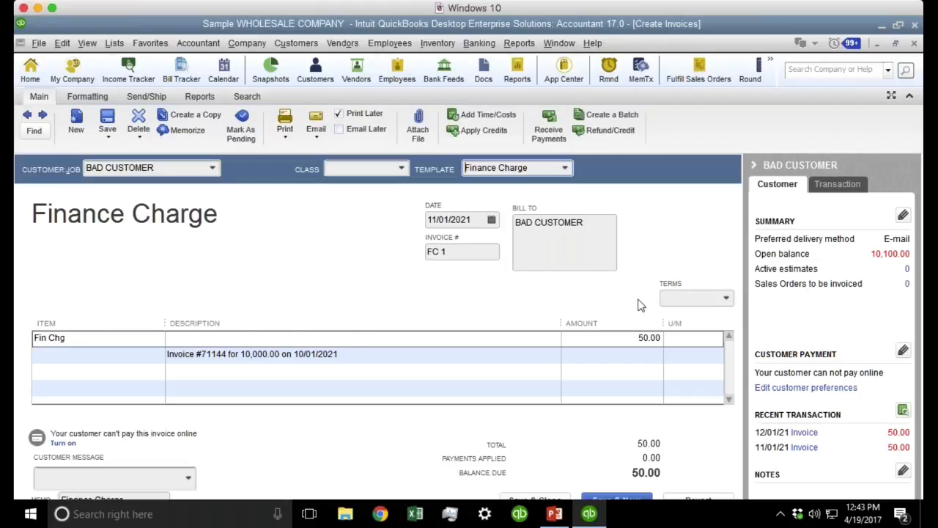
click(264, 373)
text(gffgg)
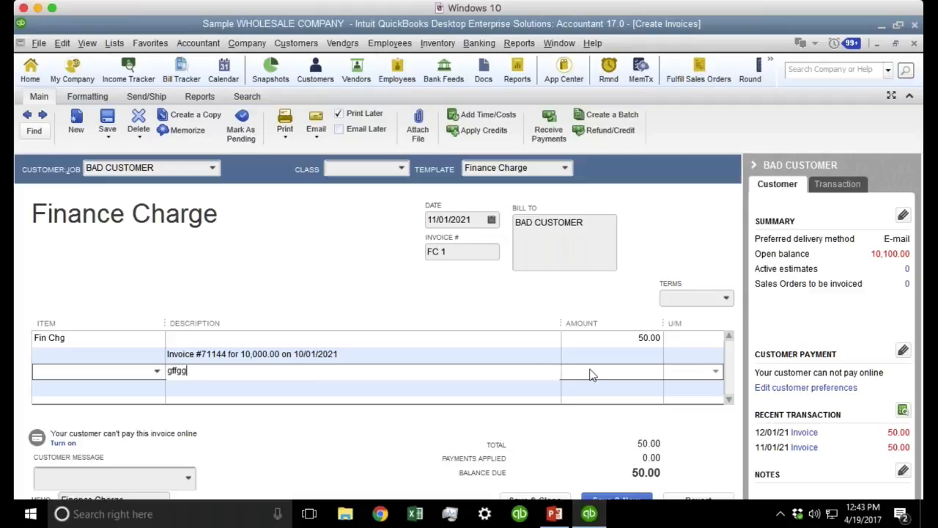
key(Down)
text(fgfgg)
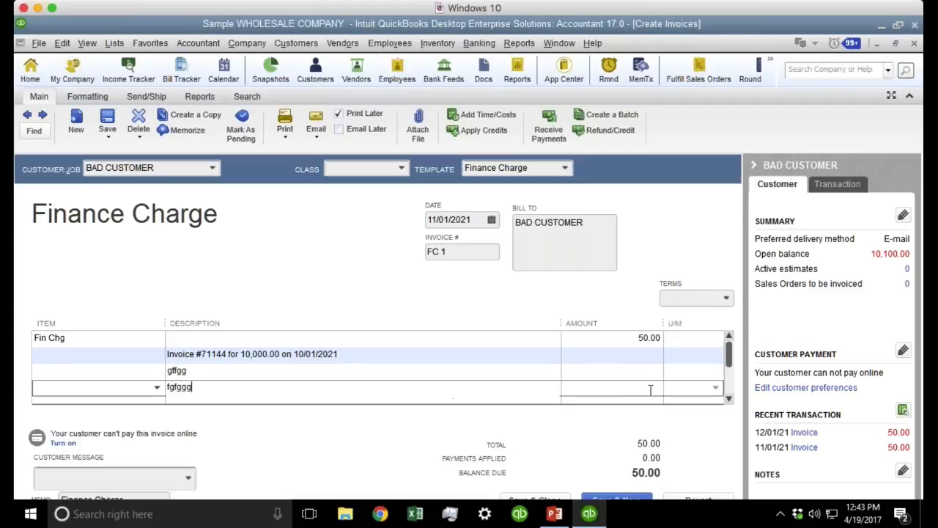
click(151, 388)
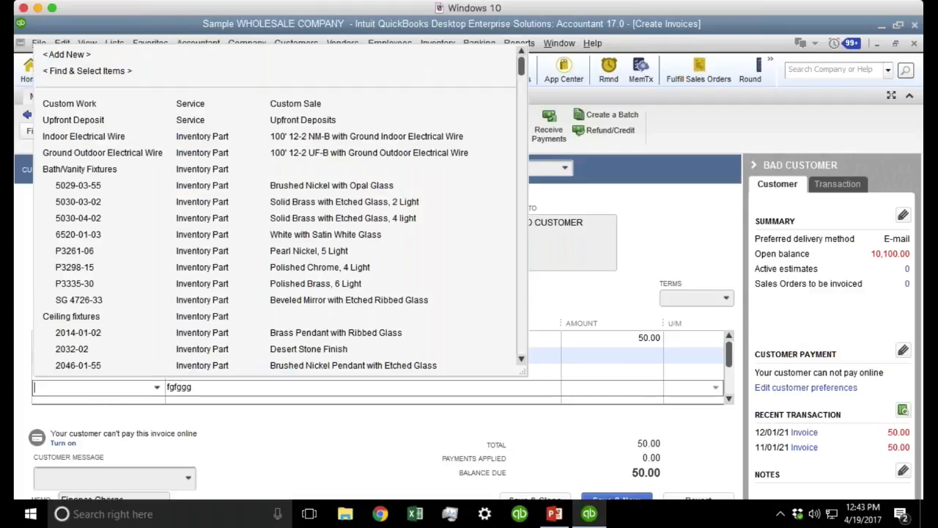
click(104, 352)
click(360, 375)
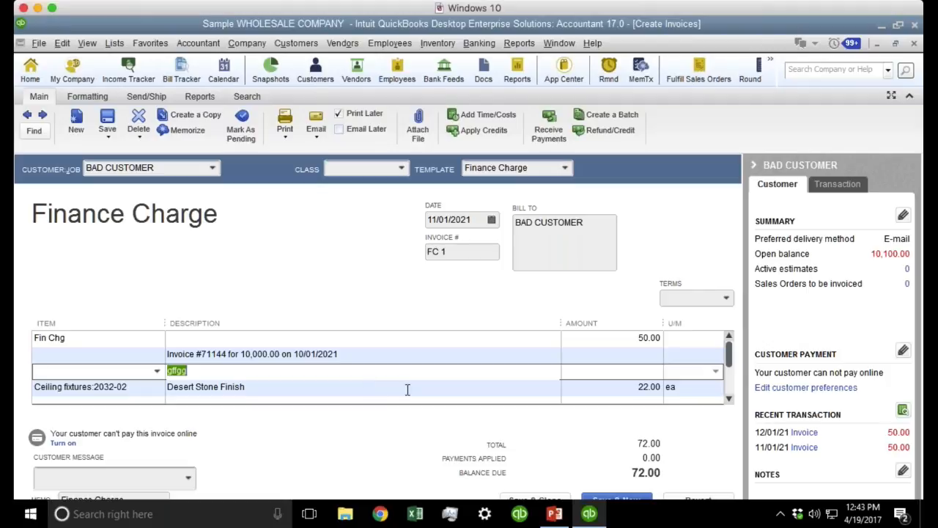
Save FC 1 at 72.00, accepting both warnings and closing the spell check.
click(107, 121)
click(429, 187)
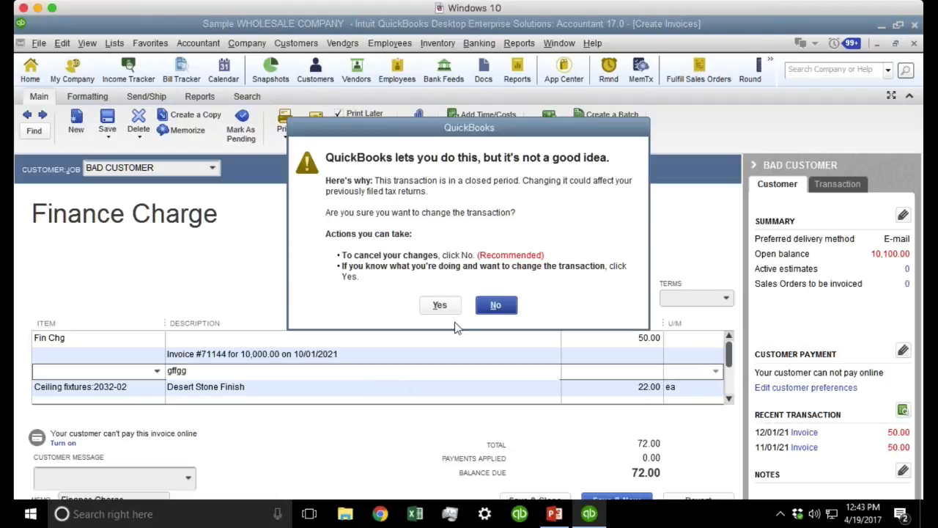
click(441, 304)
click(572, 363)
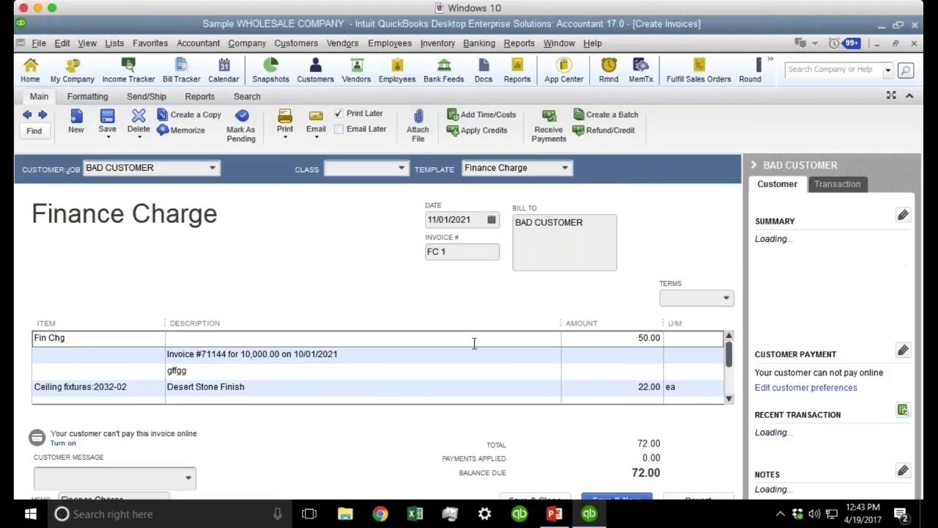
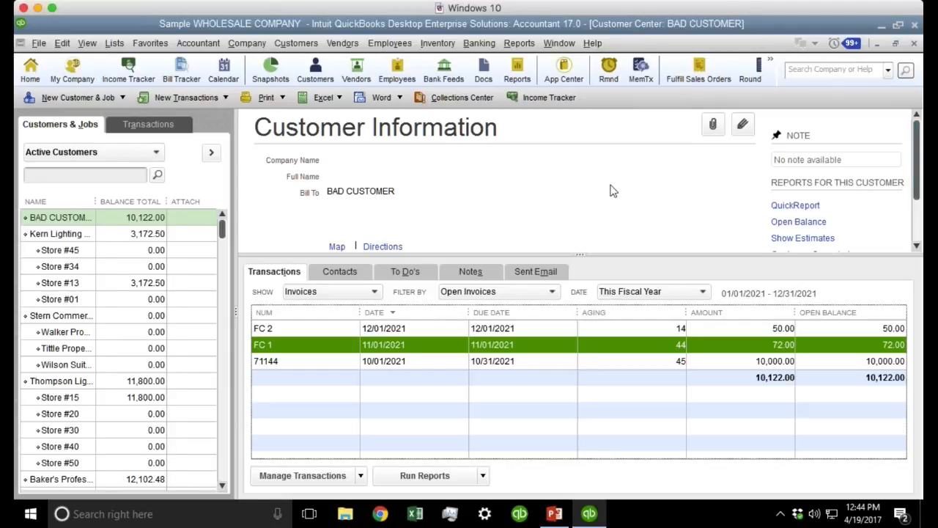
Close the Customer Center and turn on 'Pressing Enter moves between fields' in General preferences.
key(Escape)
click(58, 42)
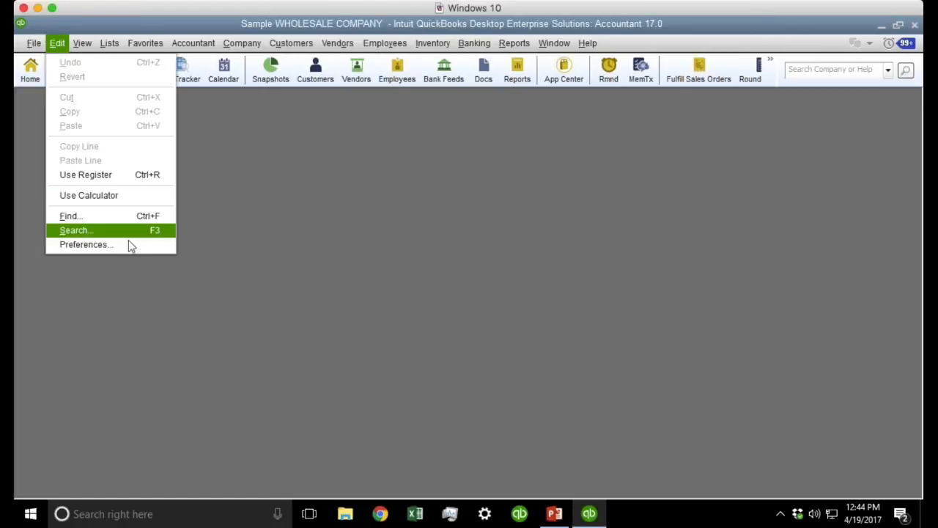
click(130, 245)
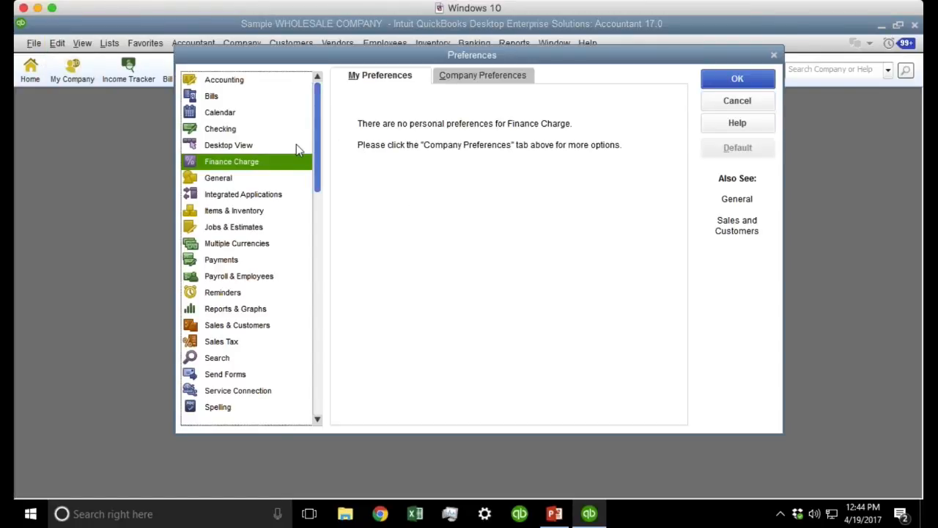
click(228, 179)
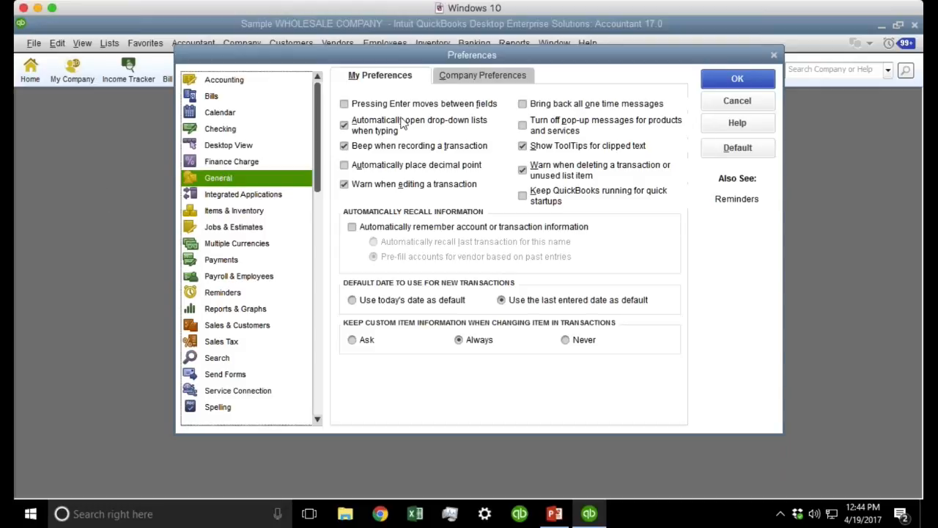
click(431, 106)
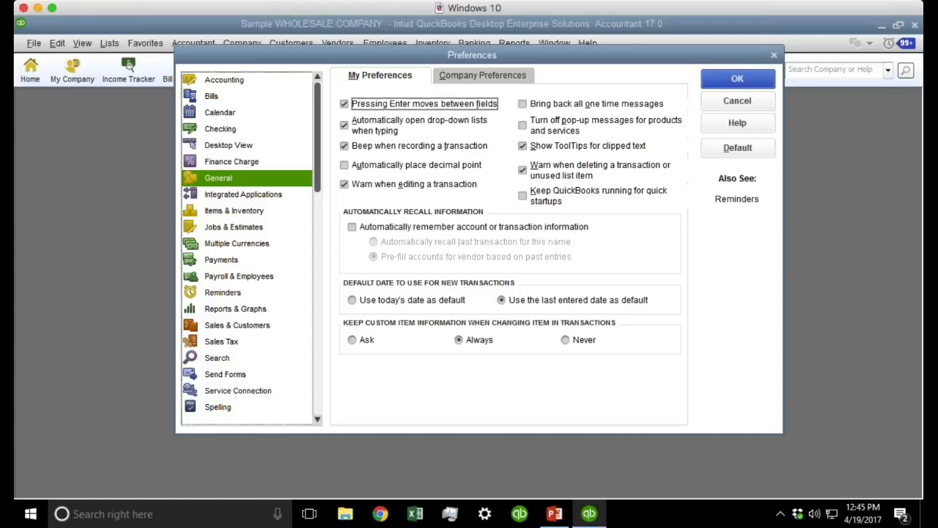
Clear 'Pressing Enter moves between fields', check 'Bring back all one time messages', and save.
click(382, 107)
click(390, 107)
click(579, 105)
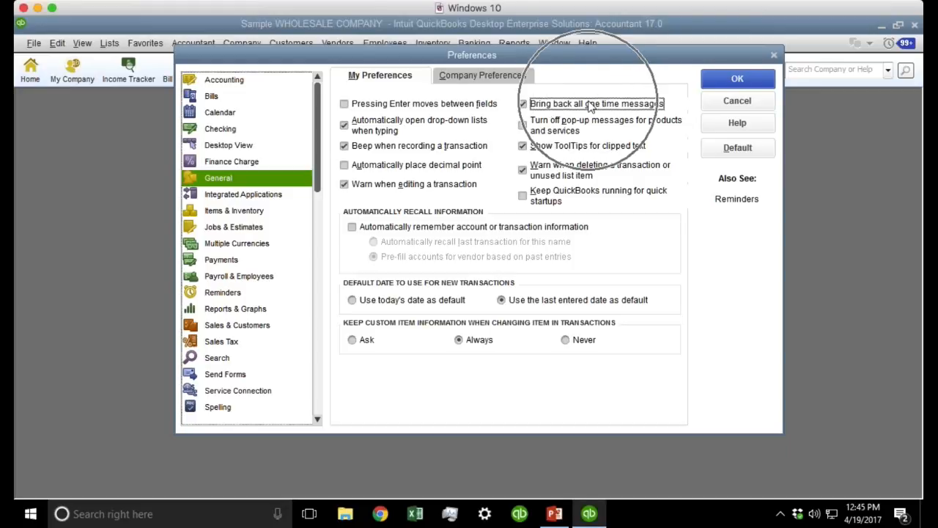
key(ctrl)
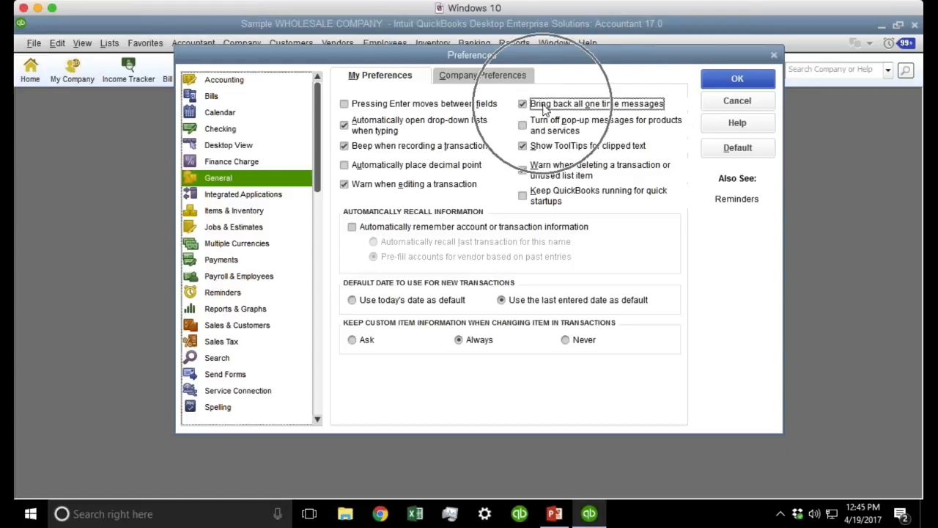
key(ctrl)
click(751, 82)
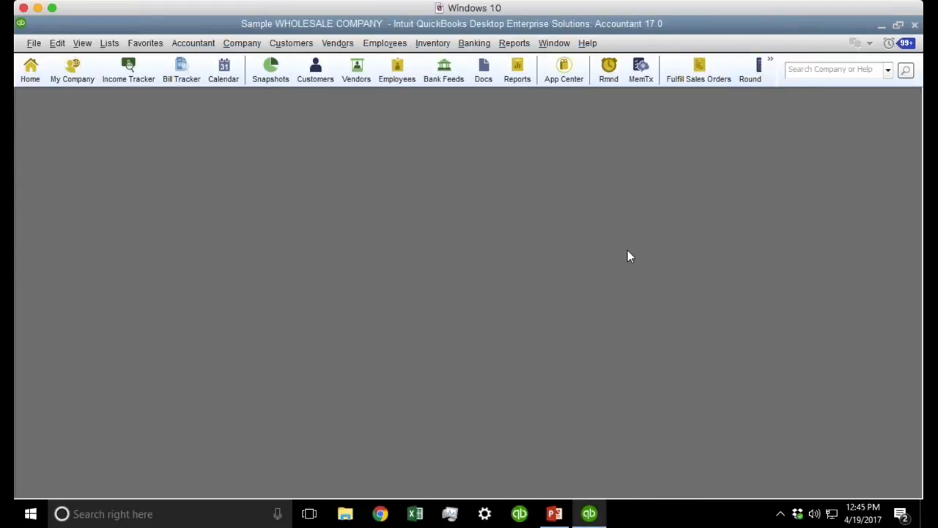
Decline exiting QuickBooks, keeping the exit prompt enabled, and return to the General preferences.
click(914, 25)
drag(383, 189, 588, 170)
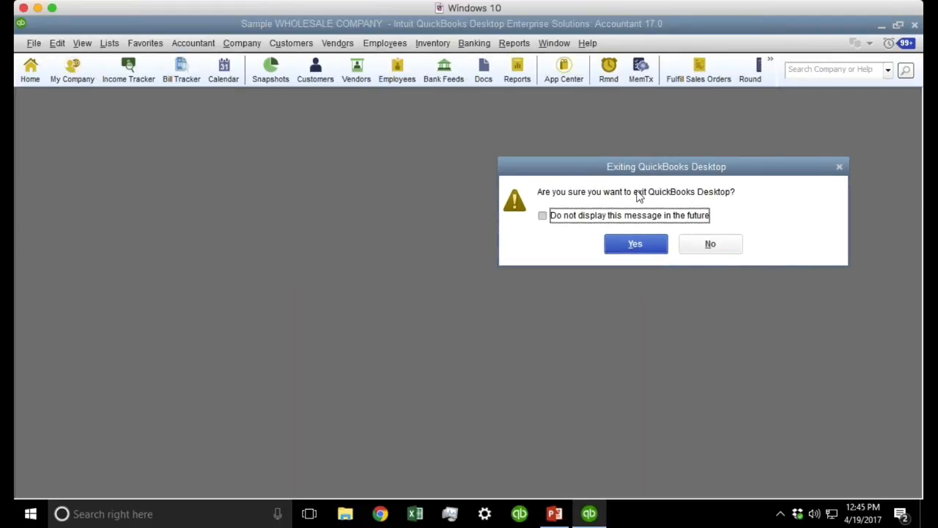
click(558, 220)
click(624, 218)
click(713, 253)
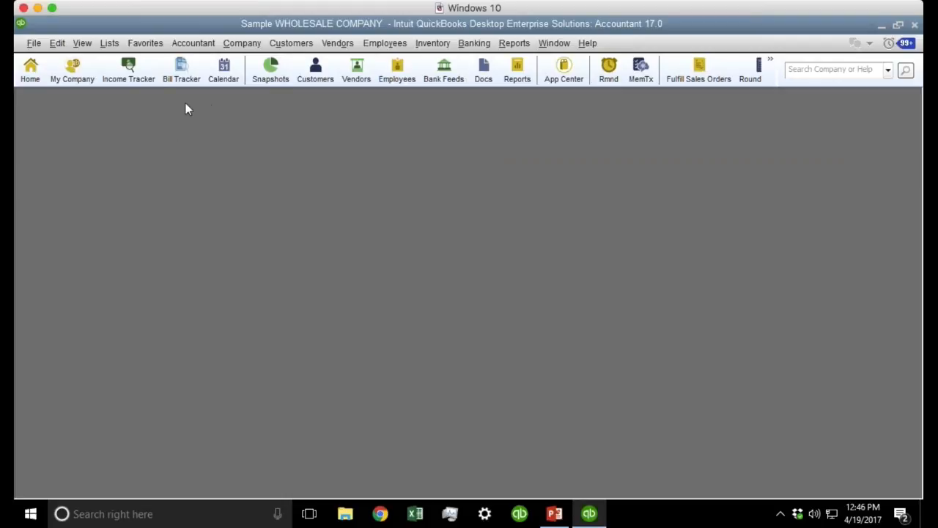
click(57, 43)
click(111, 243)
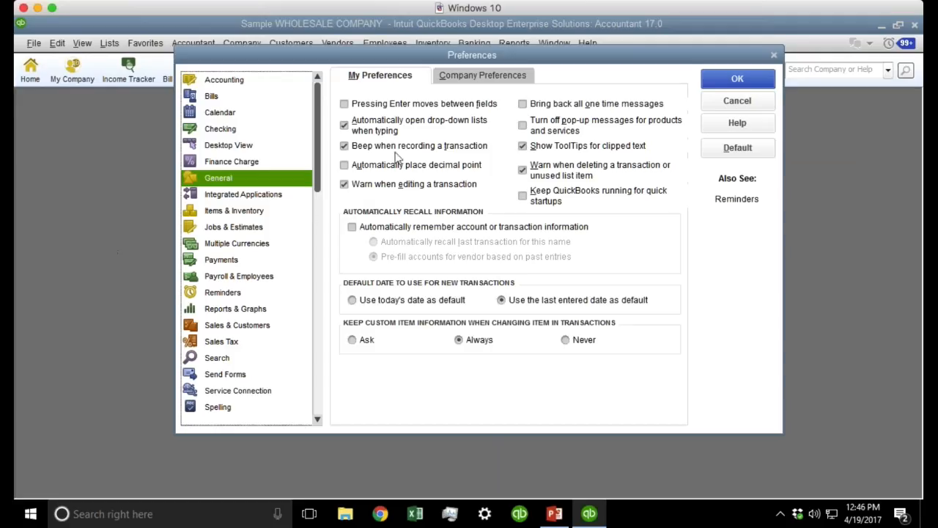
Enable 'Automatically place decimal point' and bring back one-time messages, then start a new check with Ctrl+W.
click(573, 105)
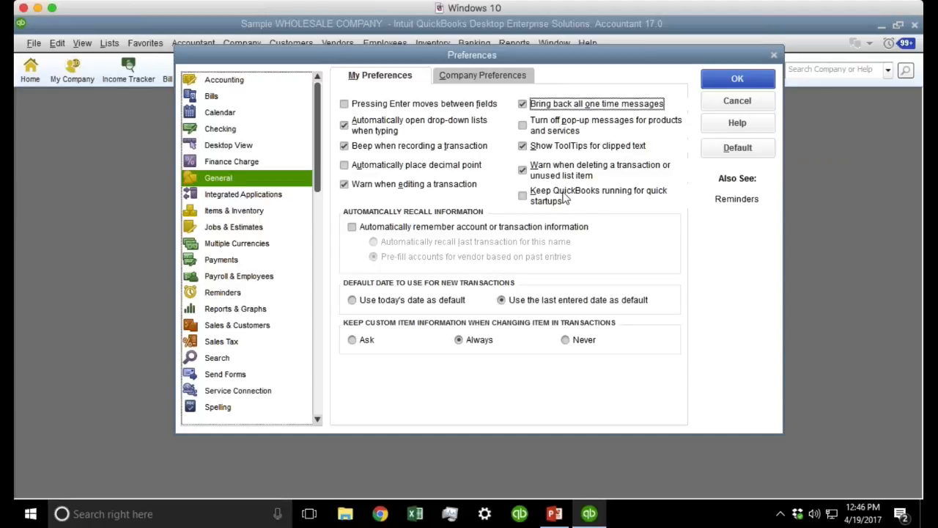
click(430, 168)
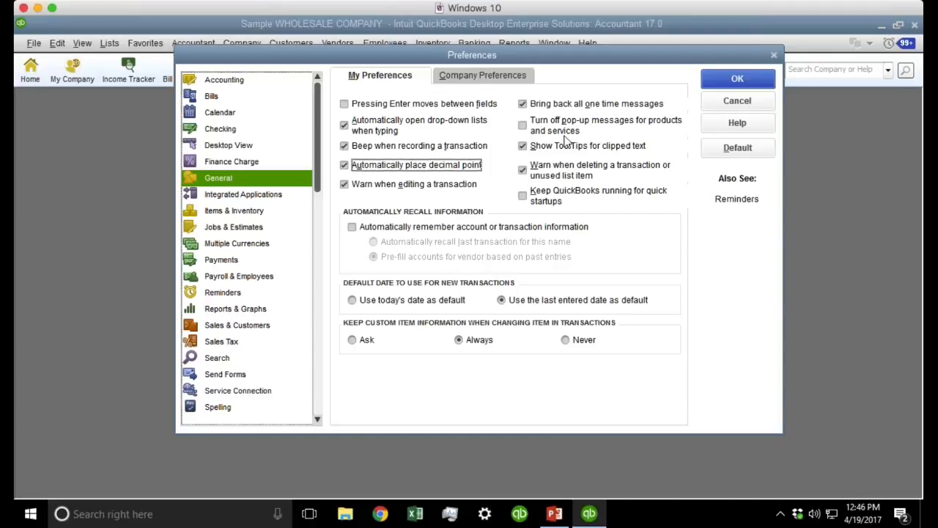
click(732, 73)
key(ctrl+w)
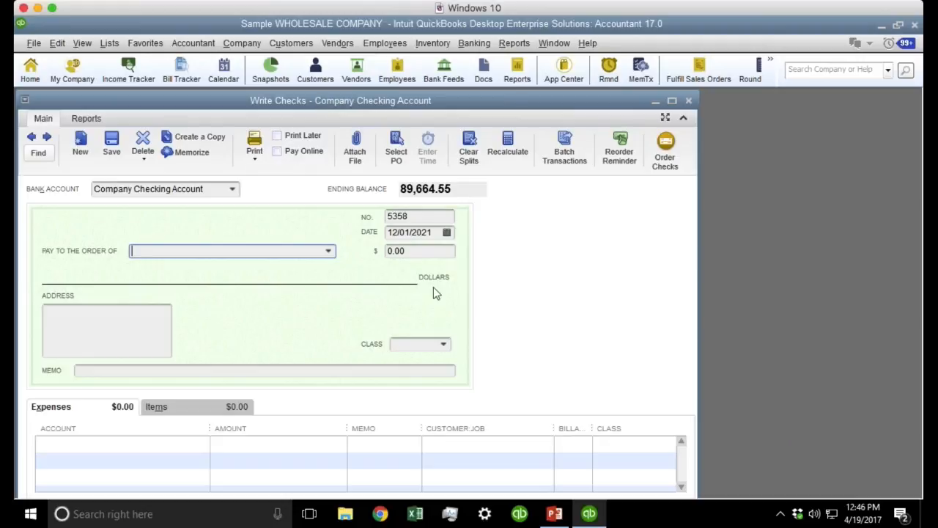
Enter 125.50, 12550 and 125.5 as the check amount, each showing 125.50.
key(Tab)
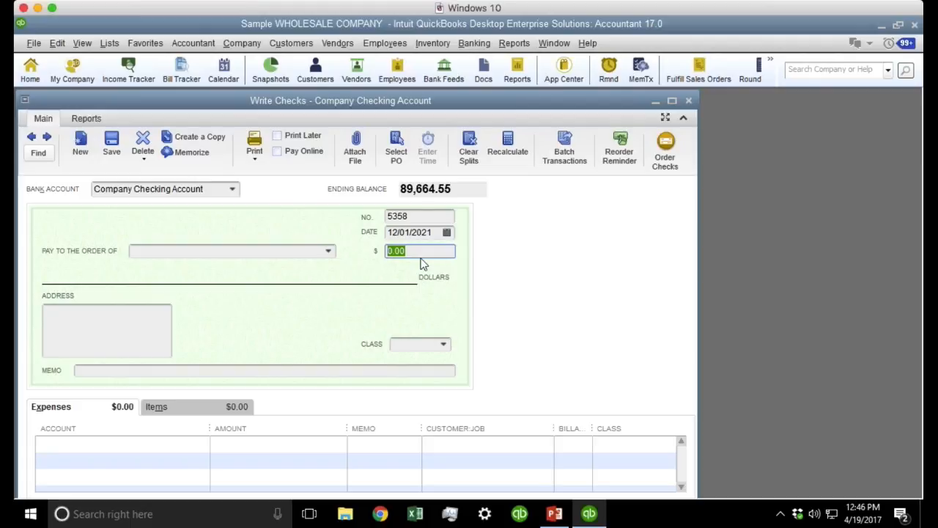
text(125.50)
key(Tab)
click(420, 252)
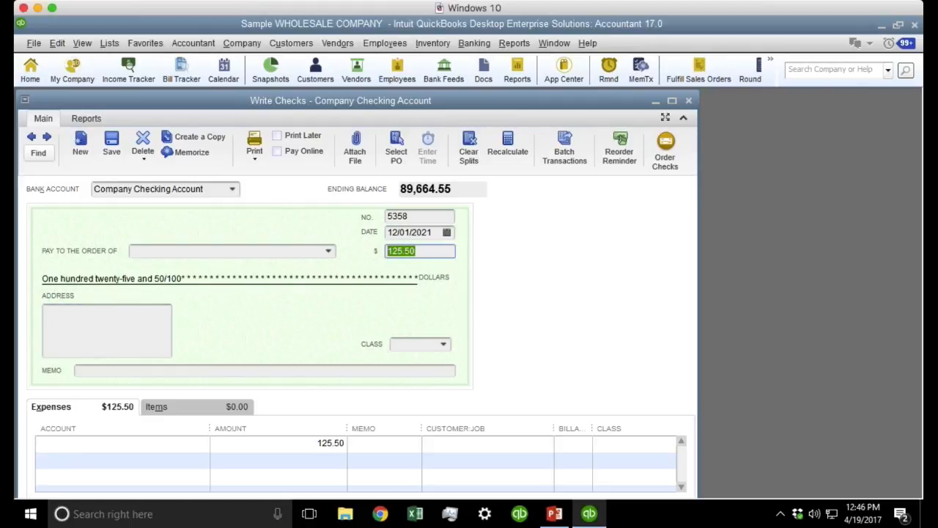
text(12550)
key(Tab)
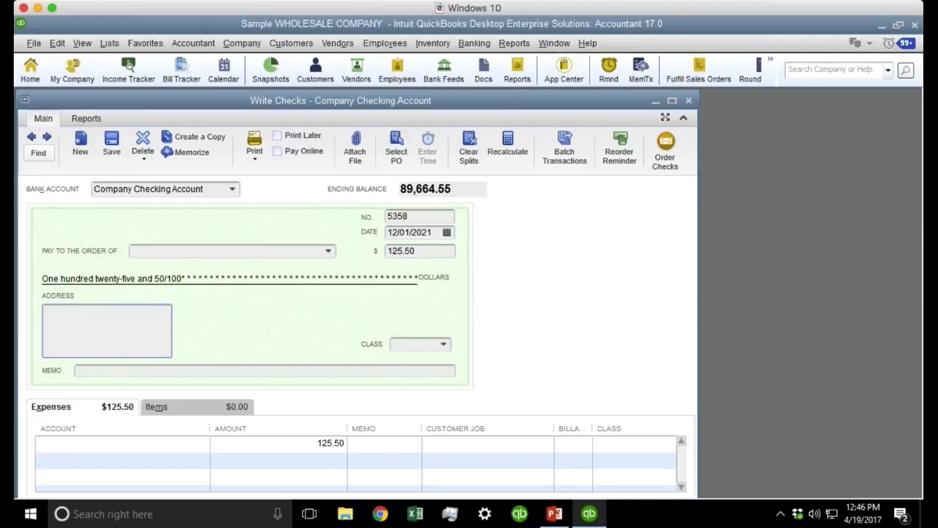
key(shift+Tab)
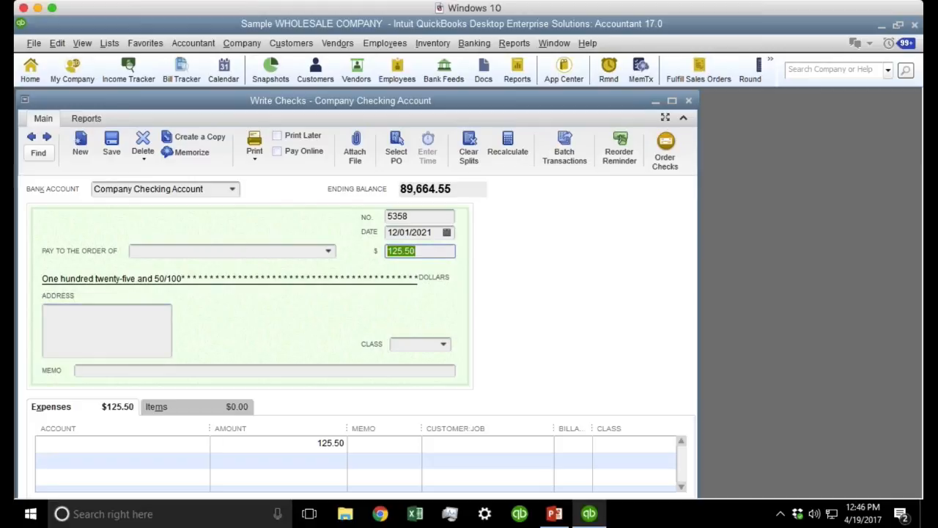
text(125.5)
key(Tab)
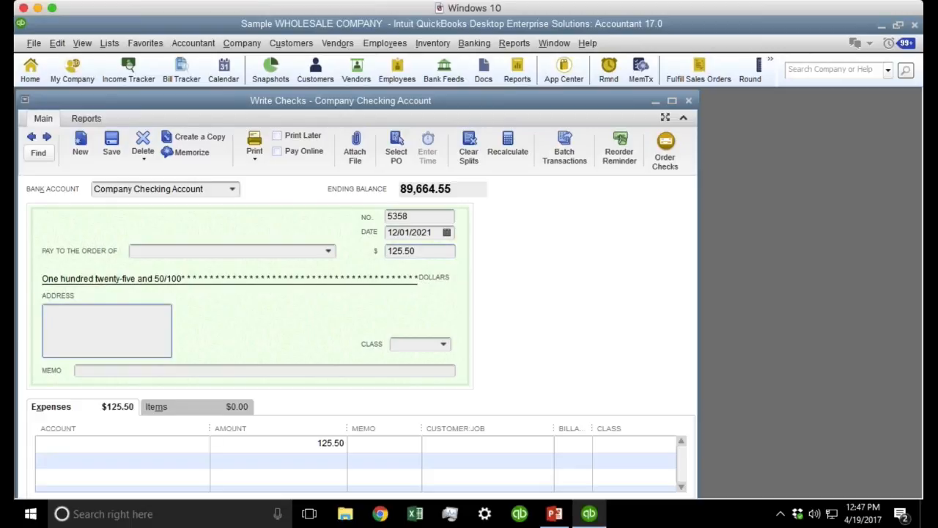
Enter 1255 so it becomes 12.55, replace it with 1.00, then clear the amount.
click(438, 253)
text(1255)
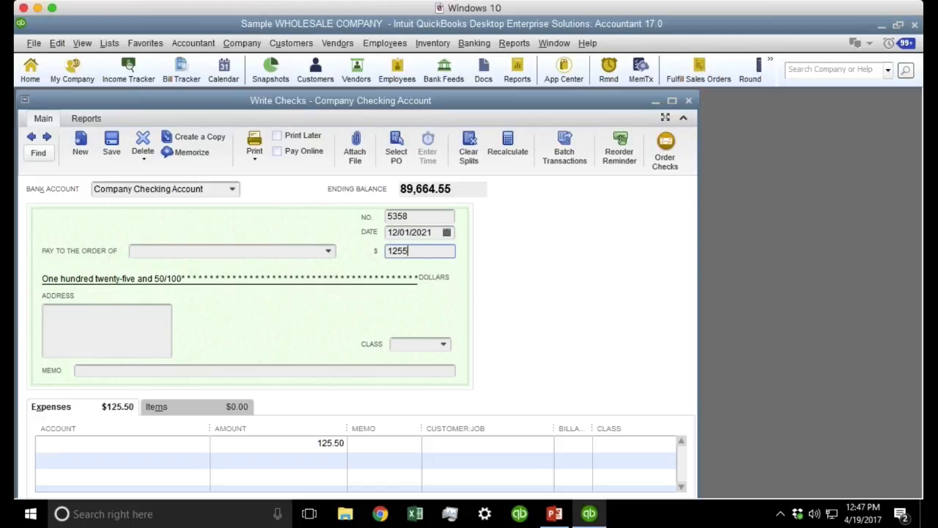
key(Tab)
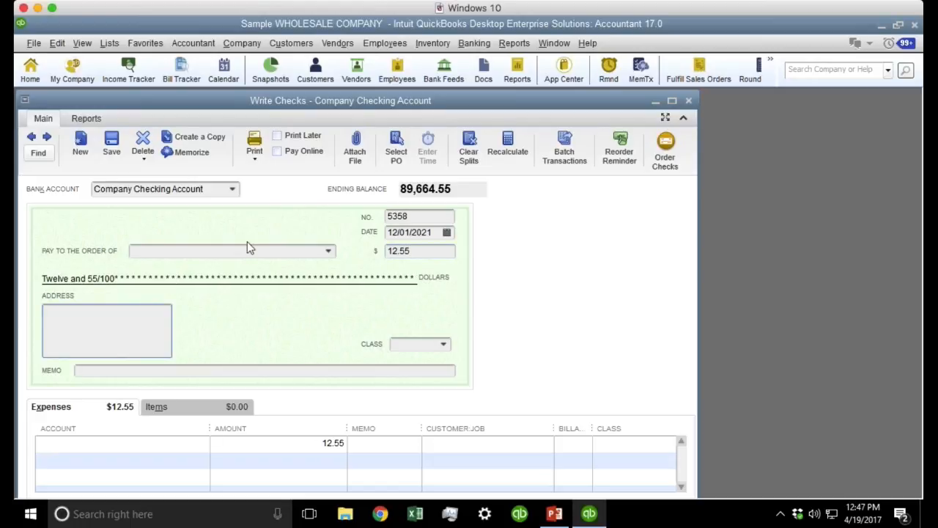
drag(399, 251, 388, 250)
click(401, 252)
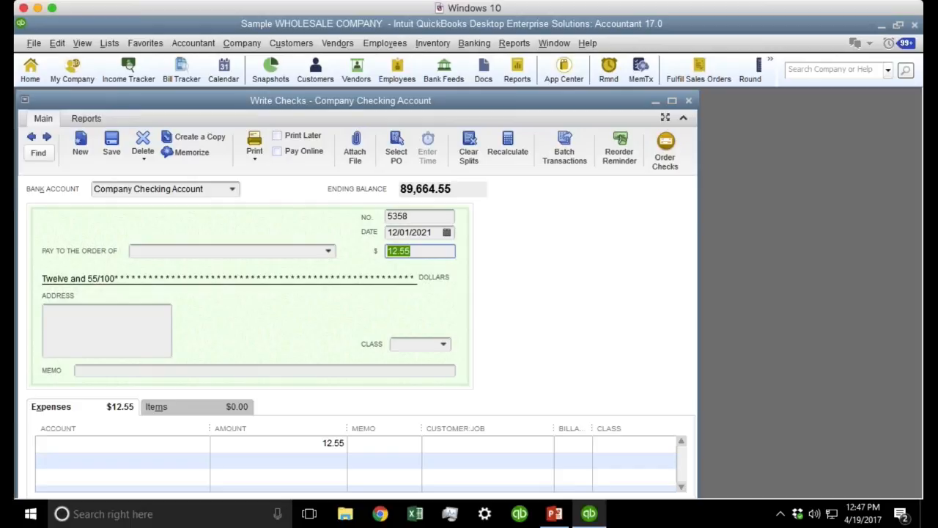
text(1.00)
key(Tab)
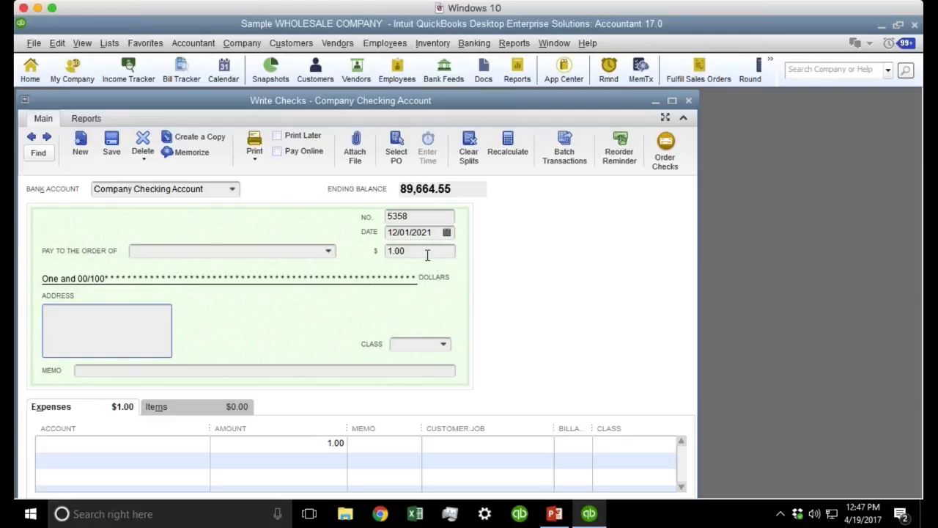
key(shift+Tab)
key(BackSpace)
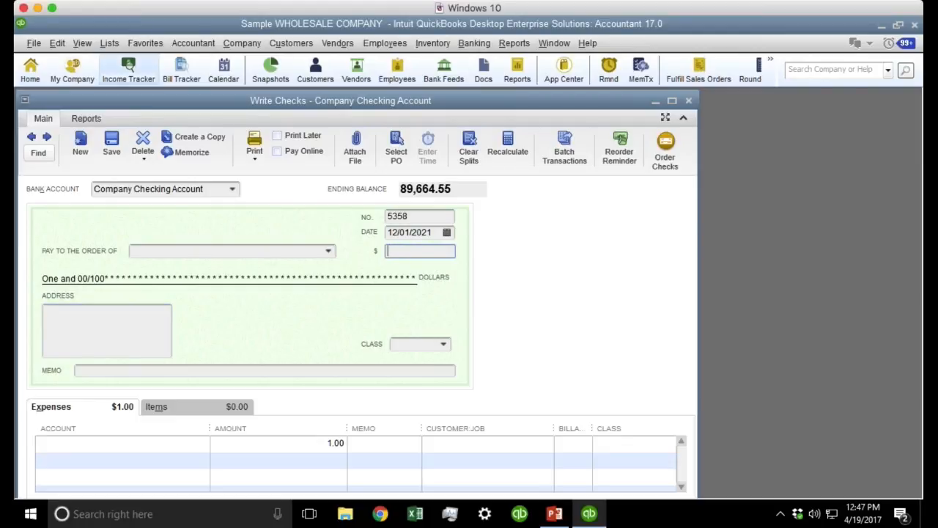
Uncheck 'Automatically open drop-down lists when typing', leaving the edit-transaction warning on, and save.
click(57, 45)
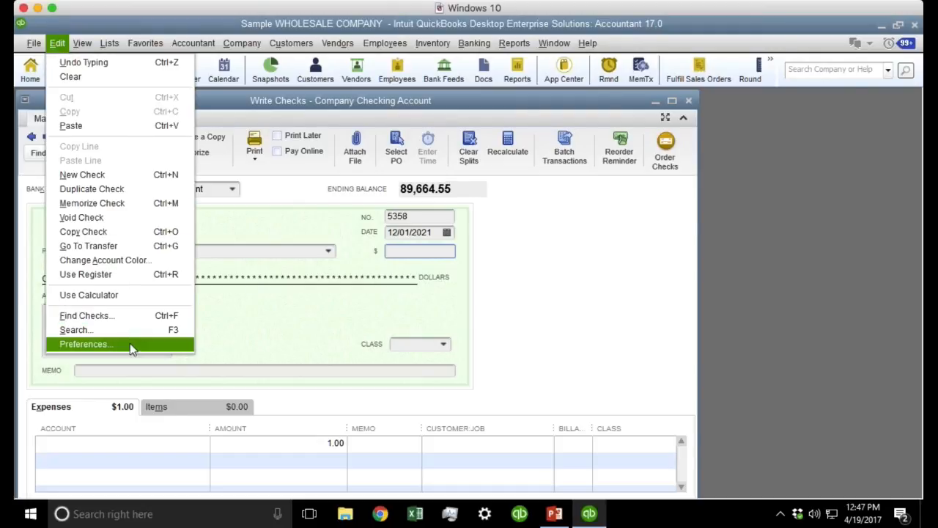
click(130, 343)
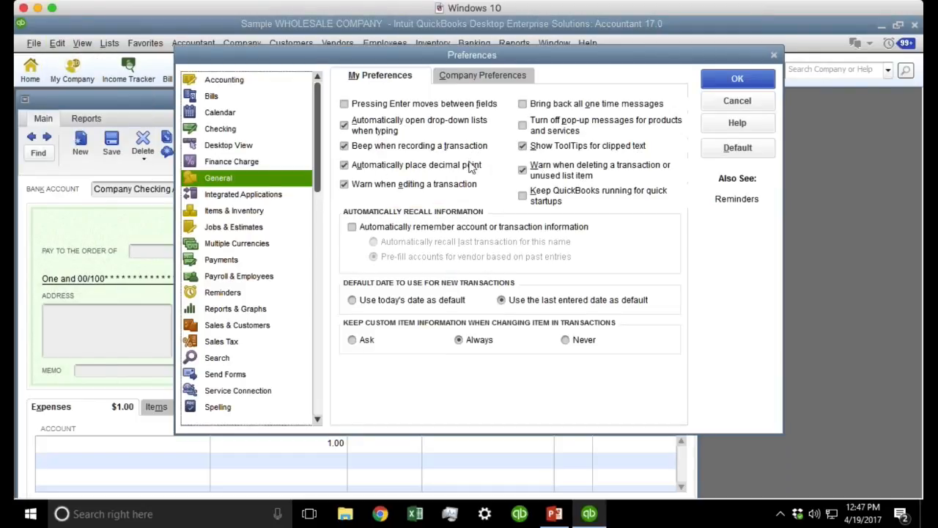
click(396, 188)
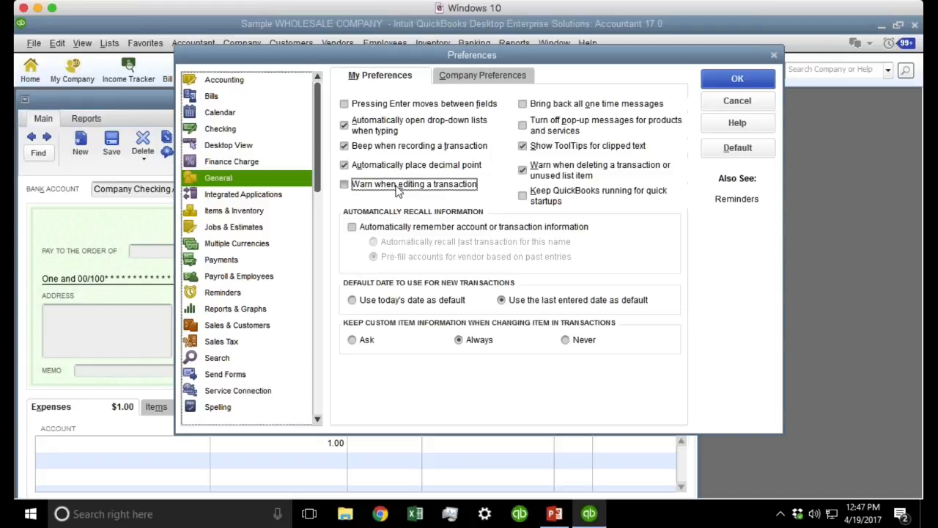
click(397, 187)
click(398, 126)
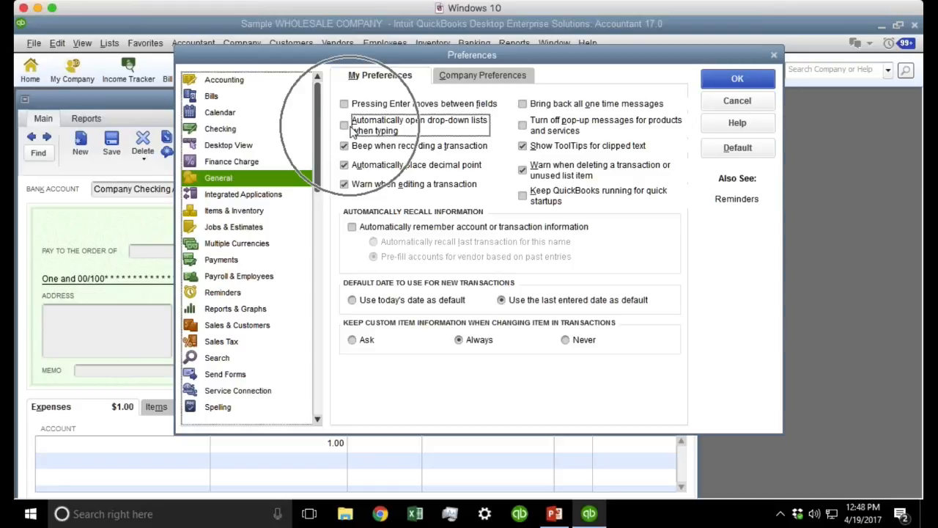
click(748, 79)
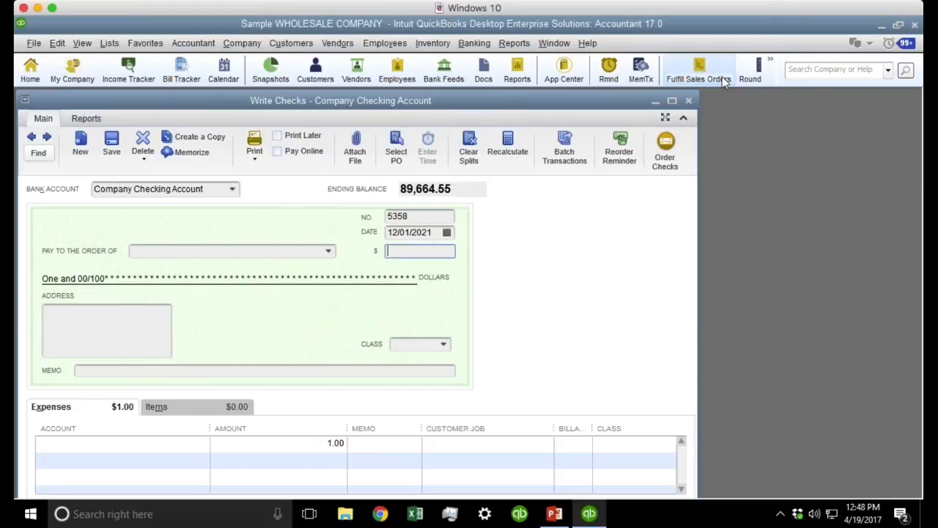
Maximize the Write Checks window and enter Comcast as the payee.
double_click(543, 98)
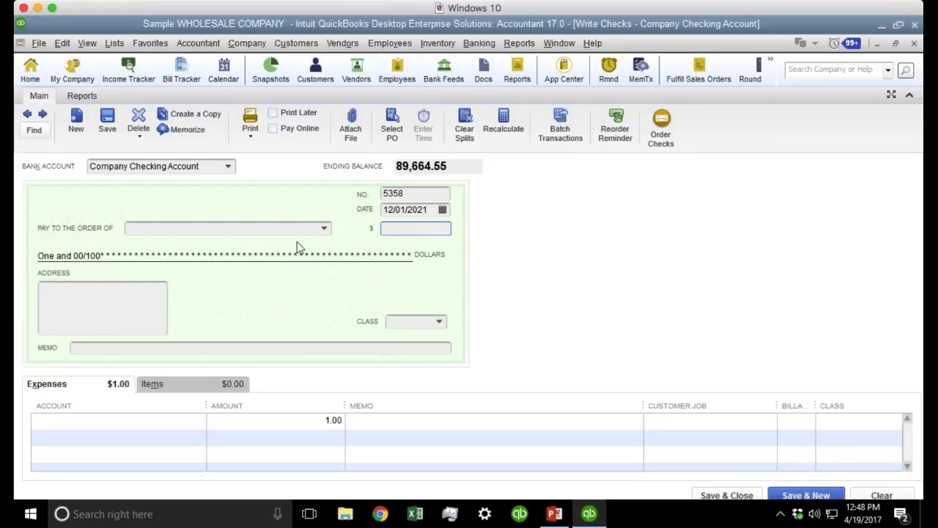
click(158, 230)
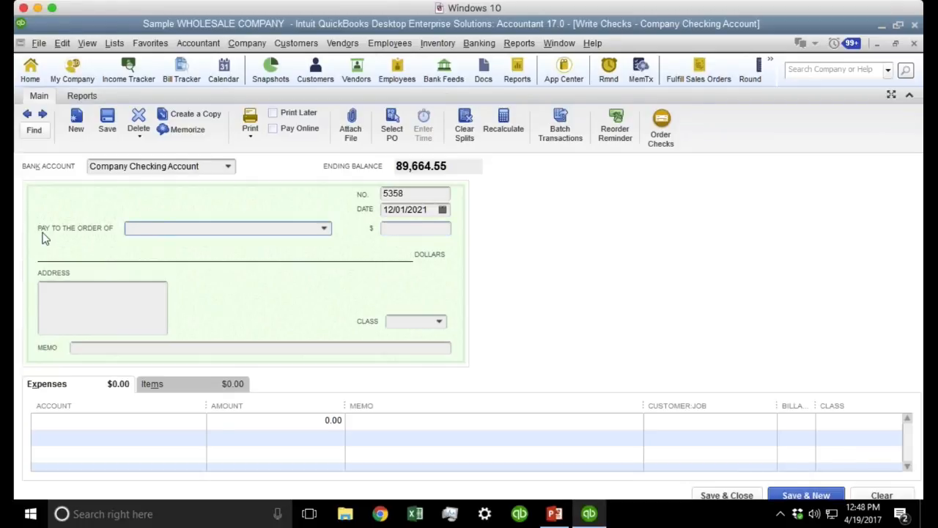
text(Co)
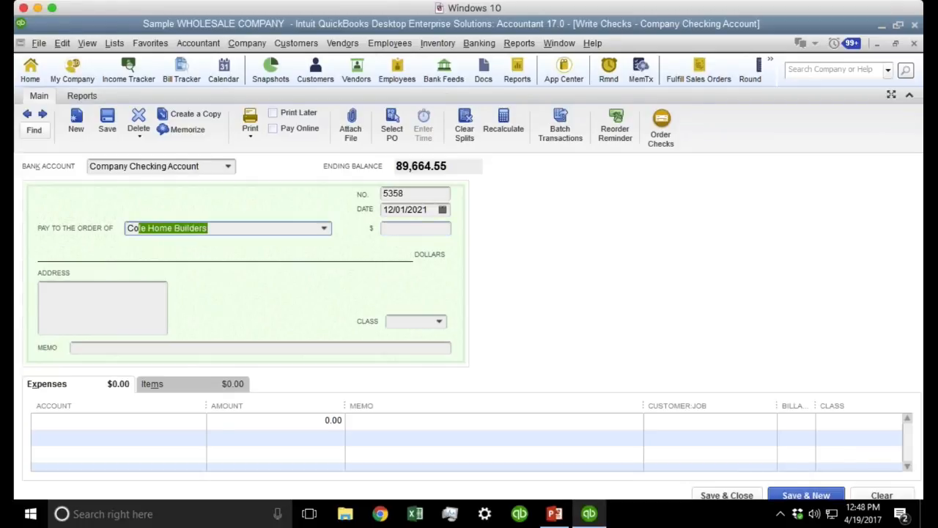
text(mcast)
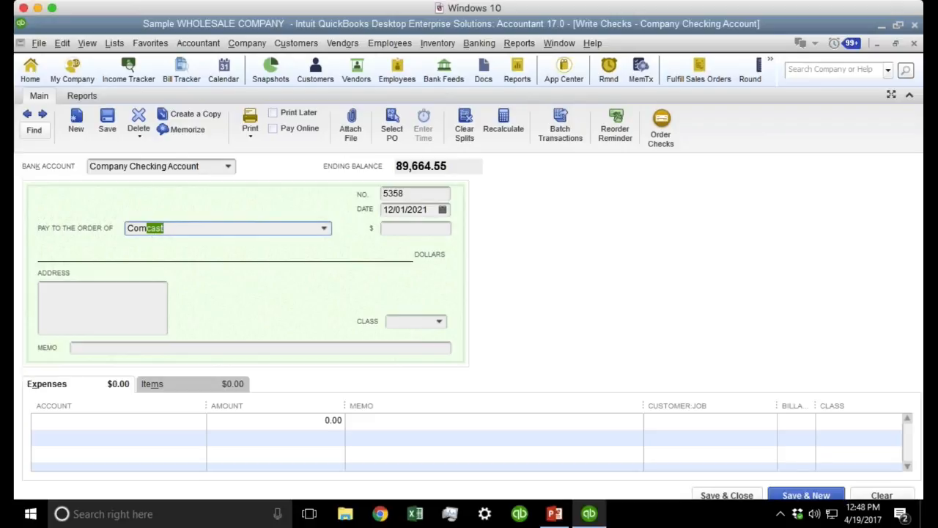
click(325, 230)
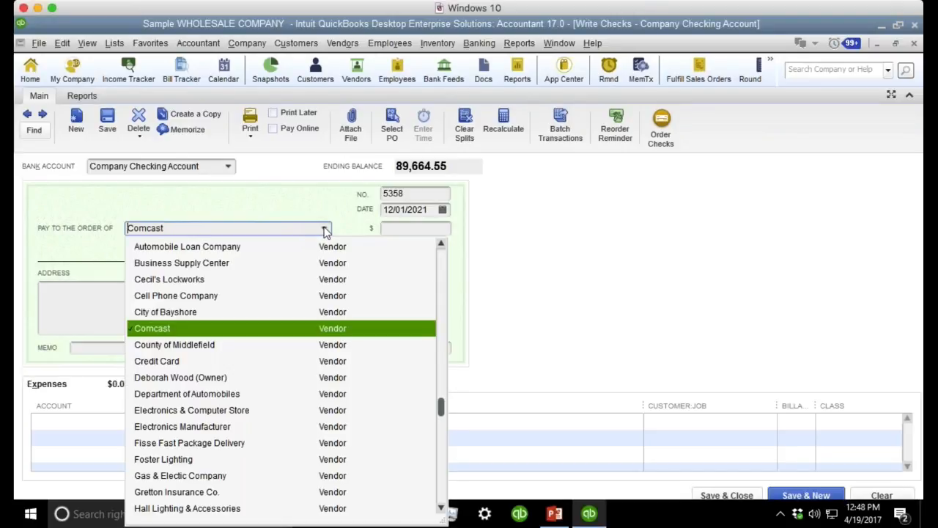
drag(167, 226, 129, 228)
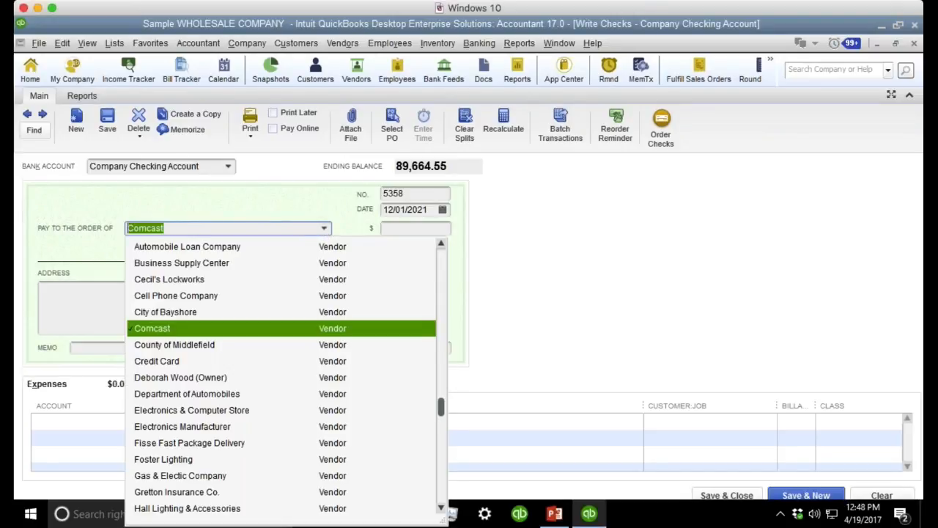
key(BackSpace)
text(C)
key(Escape)
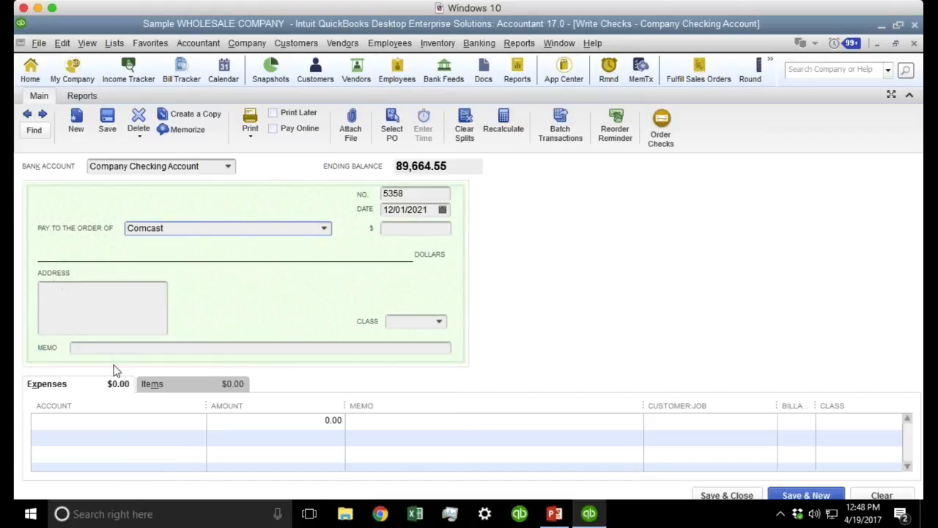
Try Car/Truck Expense:Car Lease and Licenses as the expense account, erasing each entry.
click(93, 418)
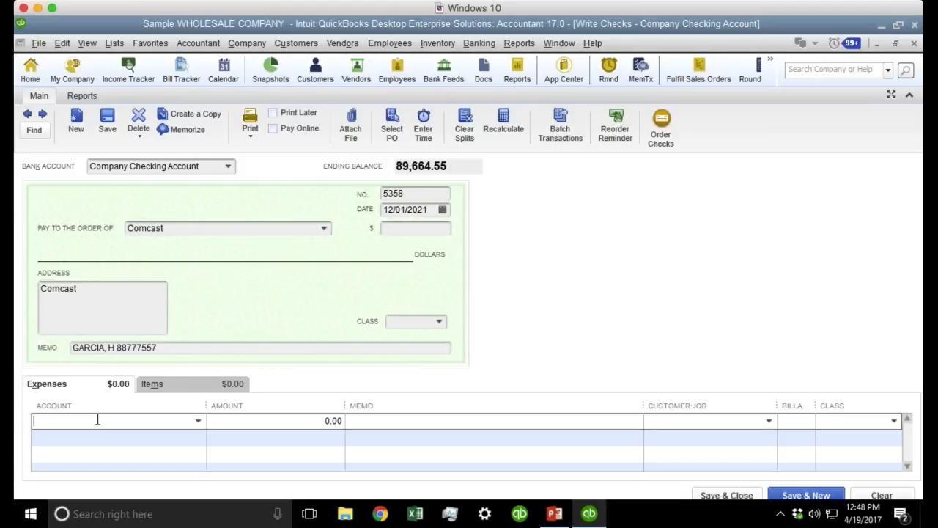
text(Car/Truck Expense:Car Lease)
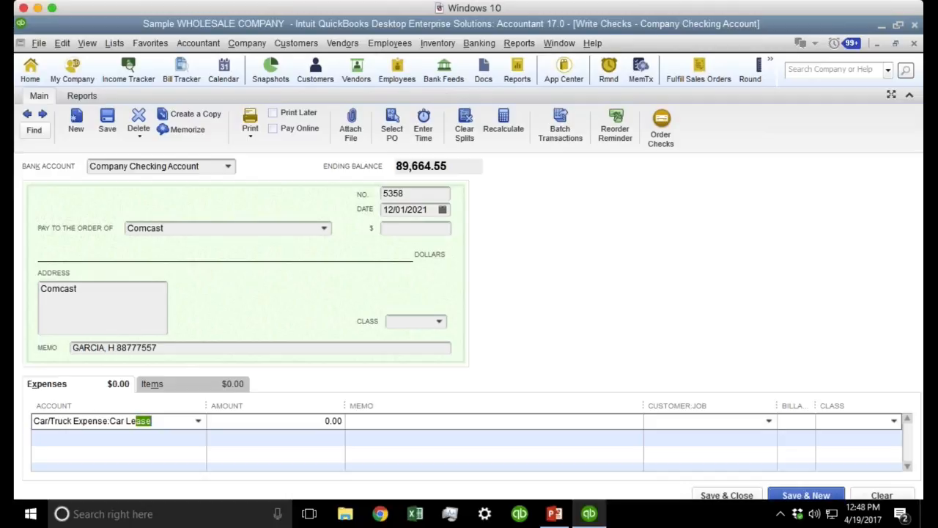
drag(172, 420, 16, 409)
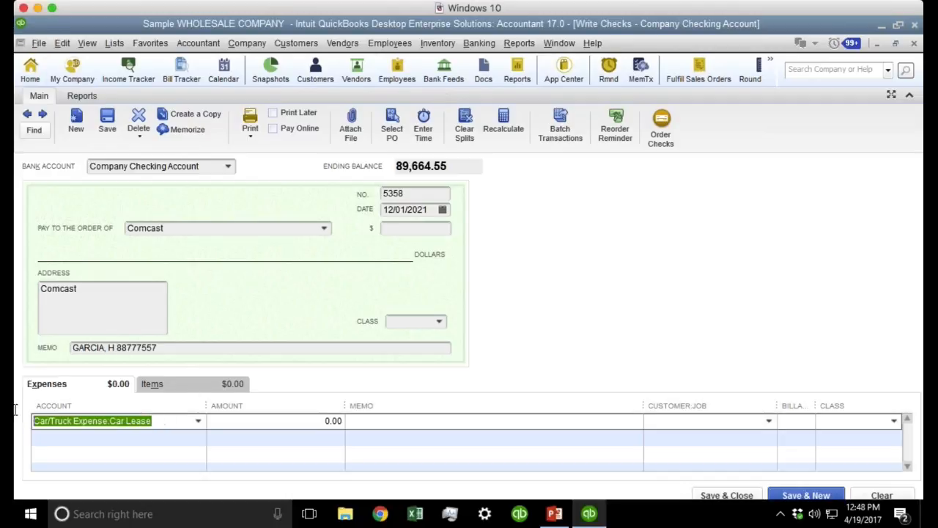
key(BackSpace)
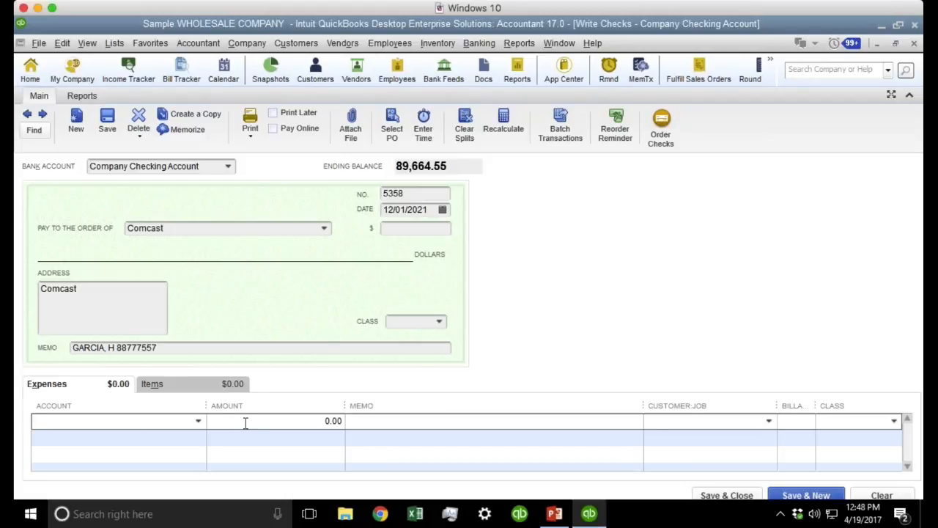
click(198, 421)
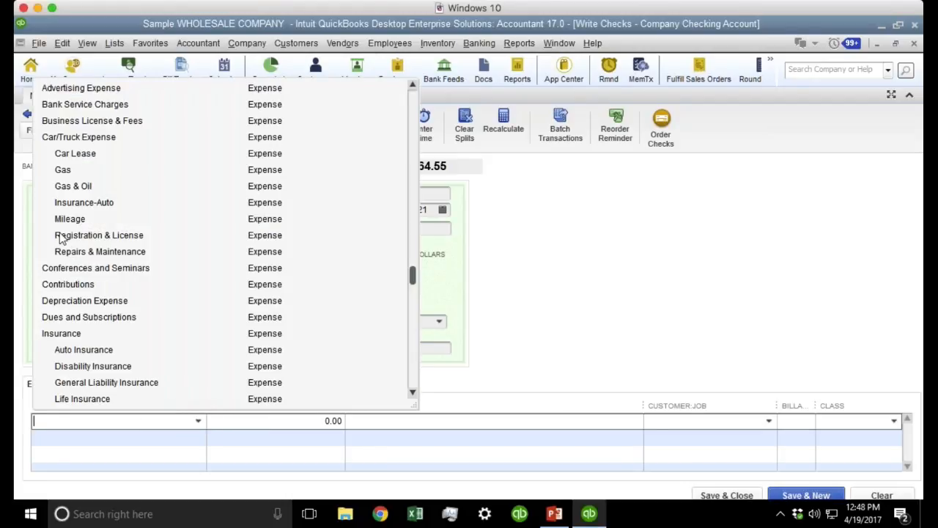
click(62, 423)
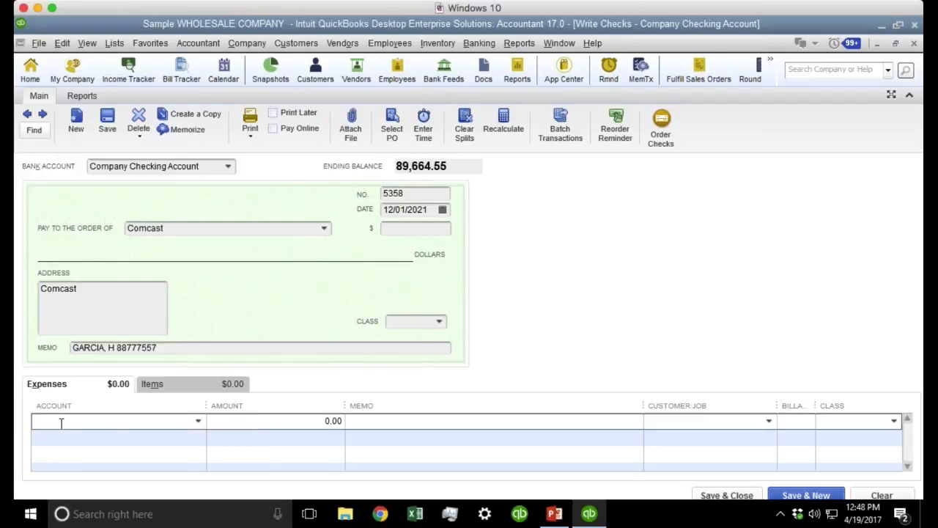
text(Licenses and Permits)
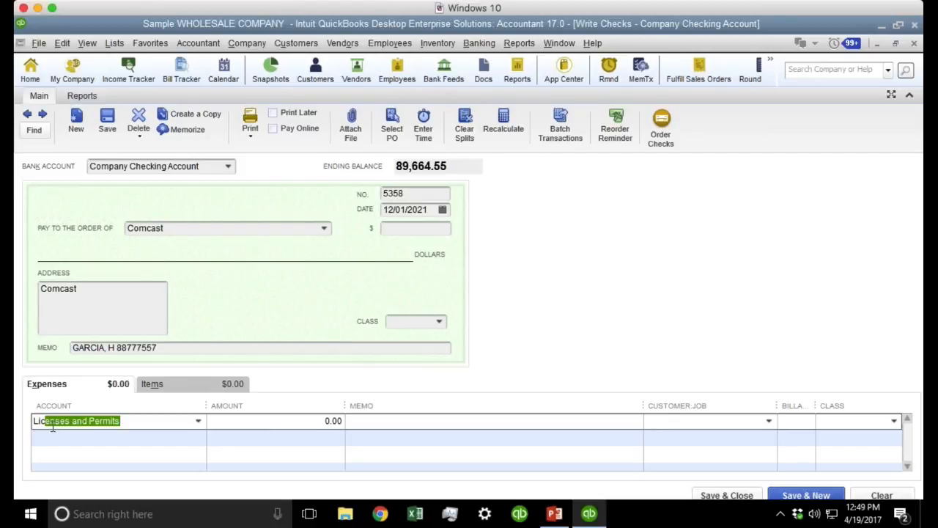
drag(127, 423, 25, 412)
key(BackSpace)
Turn on 'Automatically open drop-down lists when typing', then retest by typing Lic for Licenses and Permits.
click(62, 43)
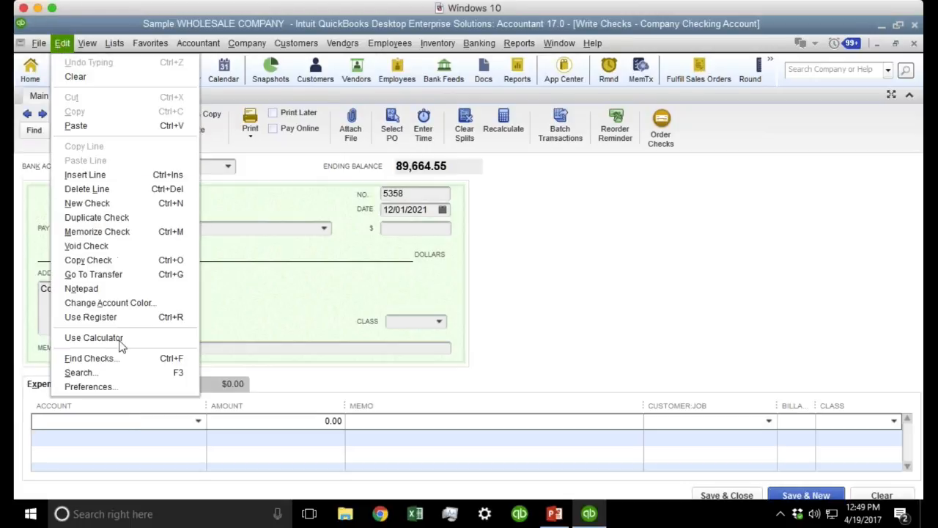
click(125, 391)
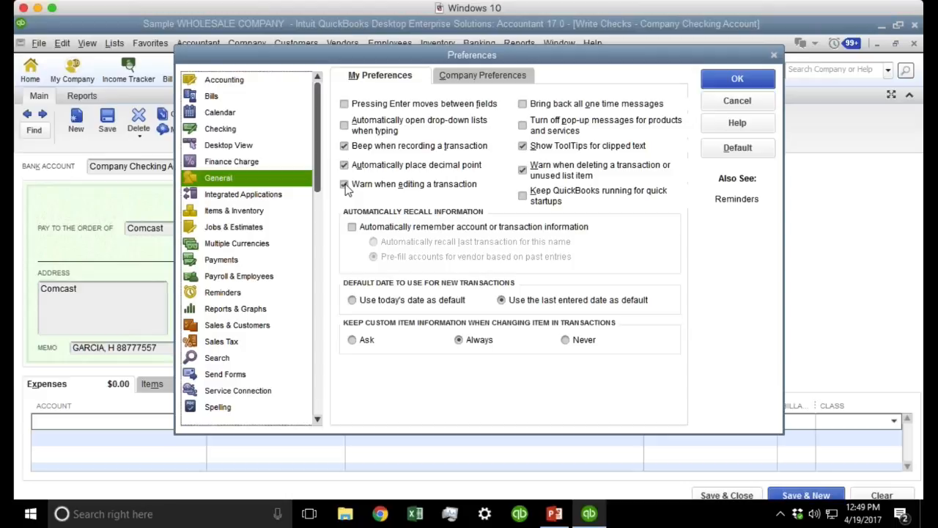
click(385, 126)
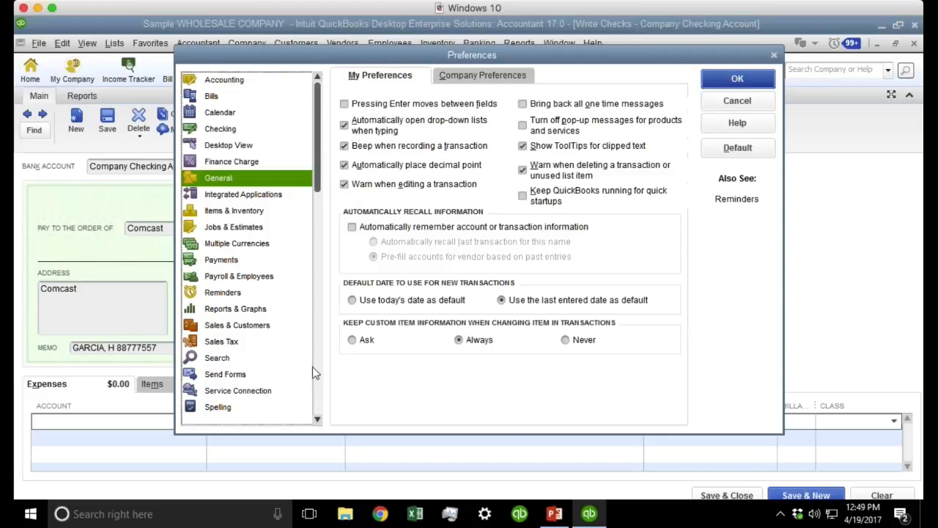
key(Return)
text(Li)
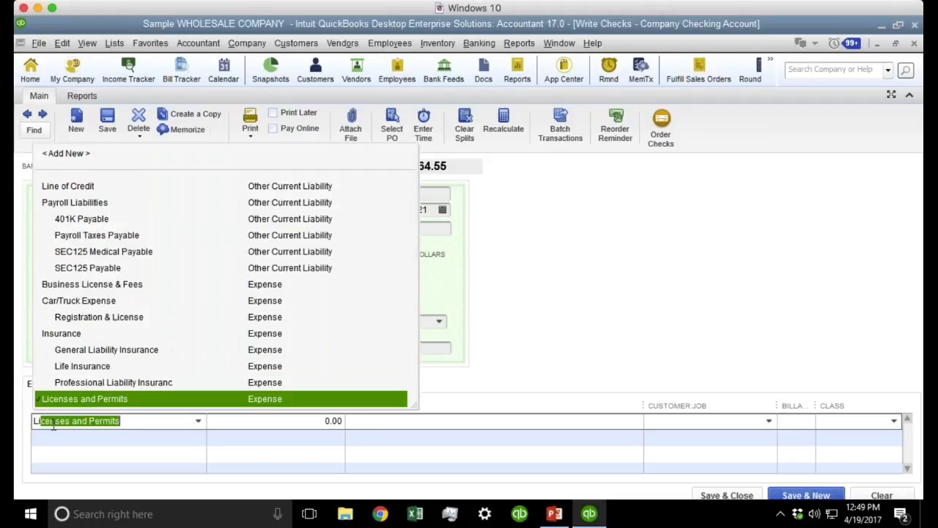
text(c)
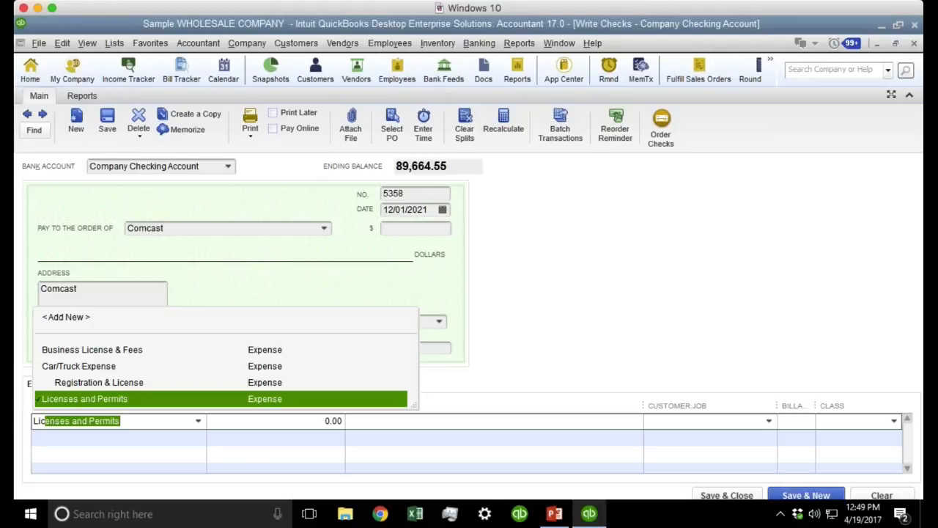
click(553, 434)
click(66, 40)
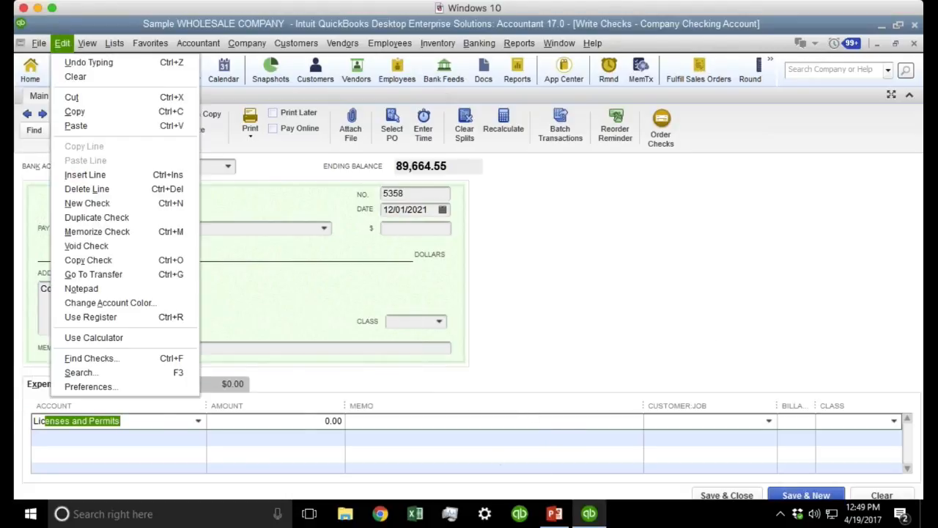
Enable remembering transaction info set to 'Automatically recall last transaction for this name', then close the check.
click(88, 387)
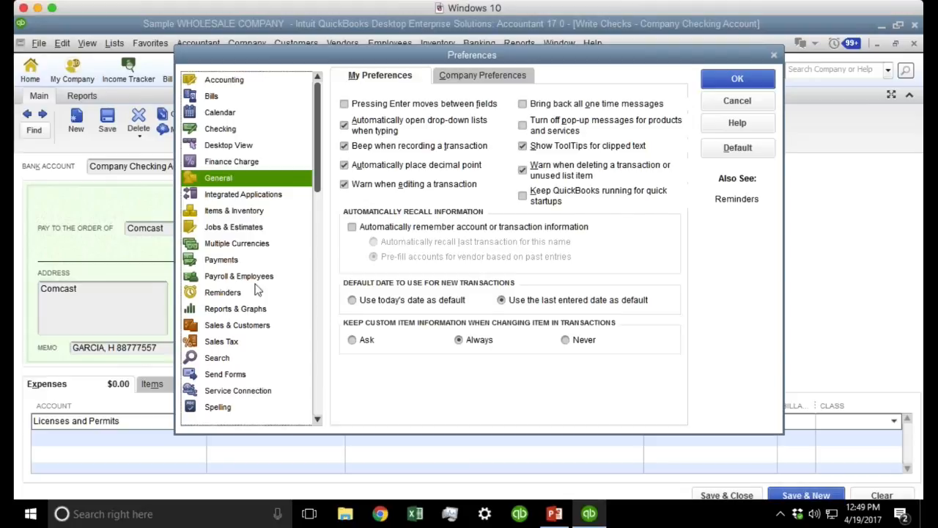
click(408, 229)
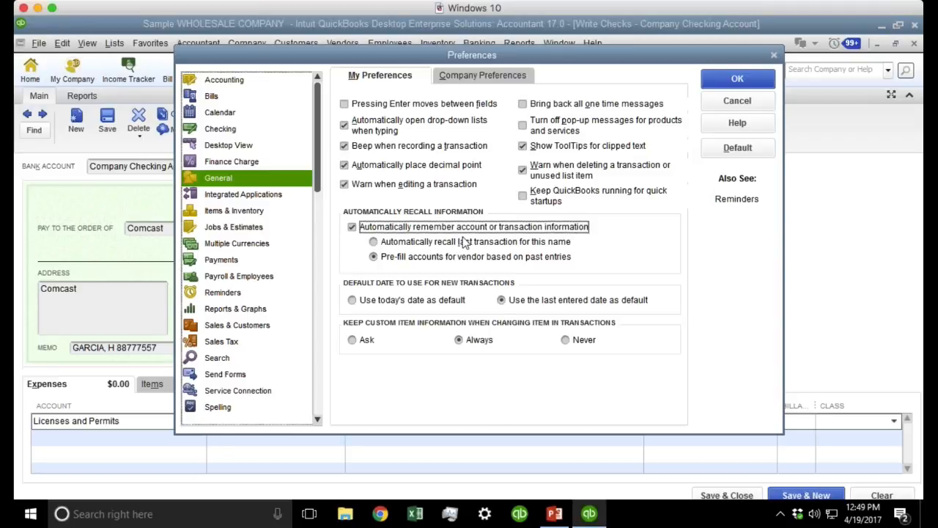
click(400, 246)
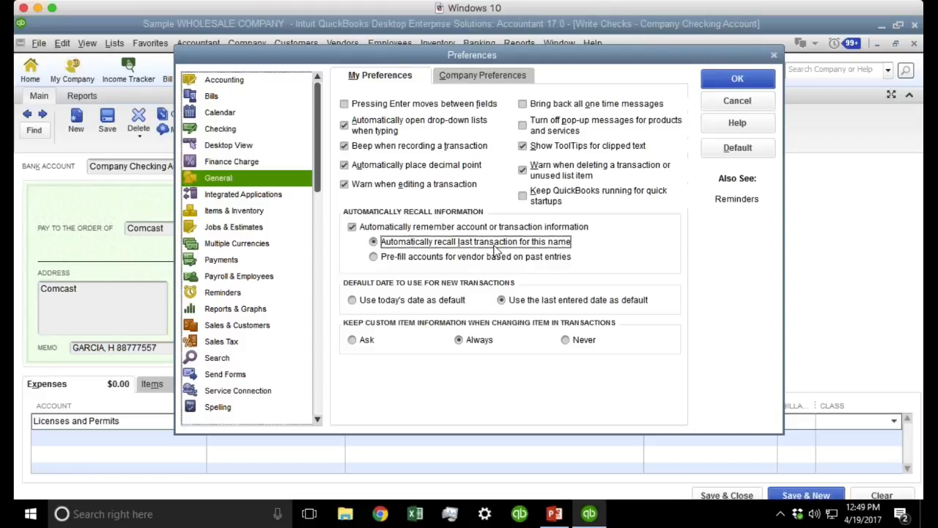
click(738, 80)
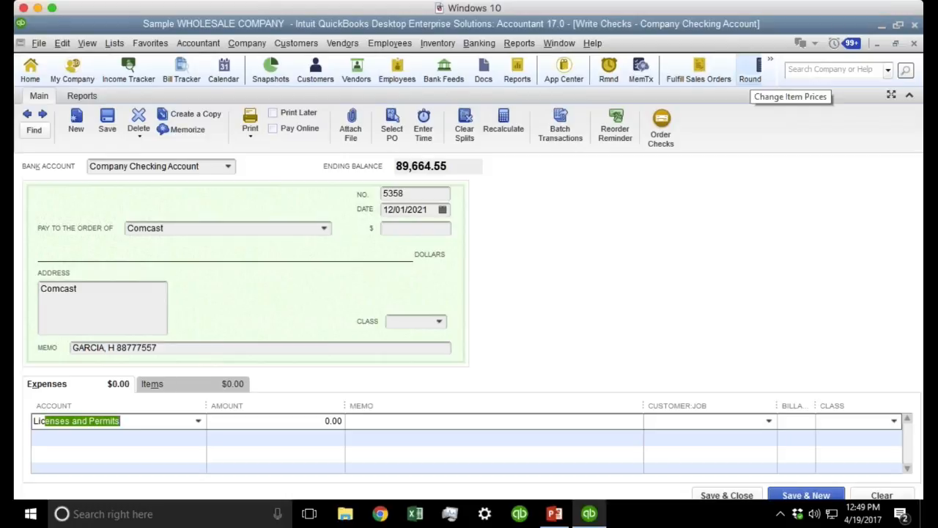
key(Escape)
Discard the unsaved check, maximize the checking register, and date a new entry 01/01/2022.
click(470, 187)
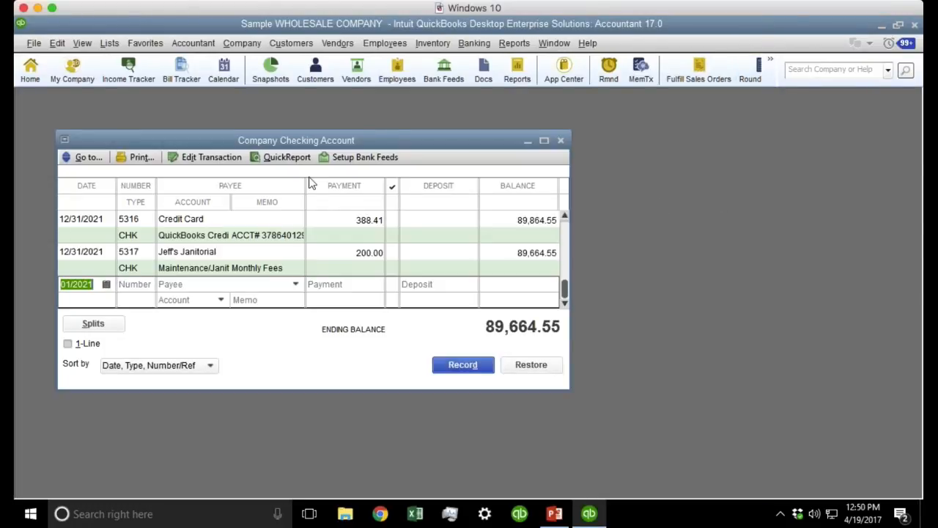
double_click(315, 138)
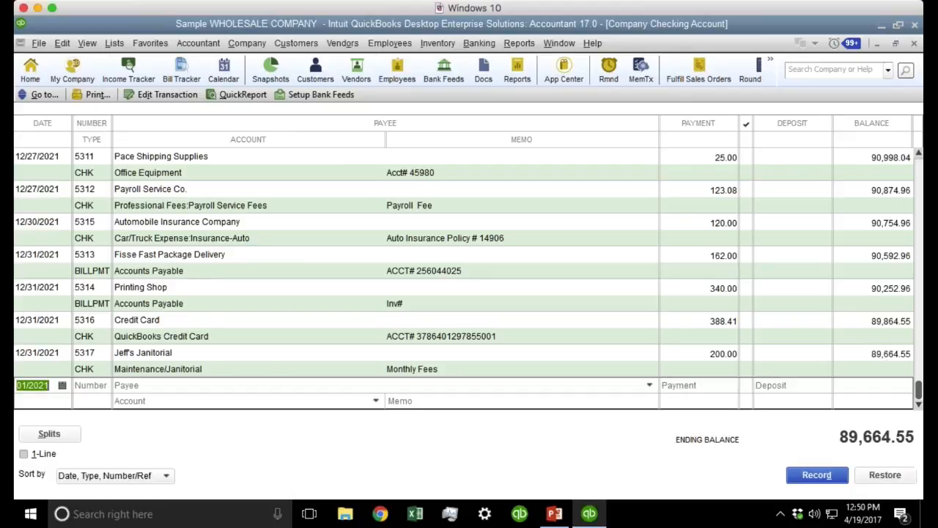
text(0101201)
key(BackSpace)
text(22)
key(Tab)
key(Tab)
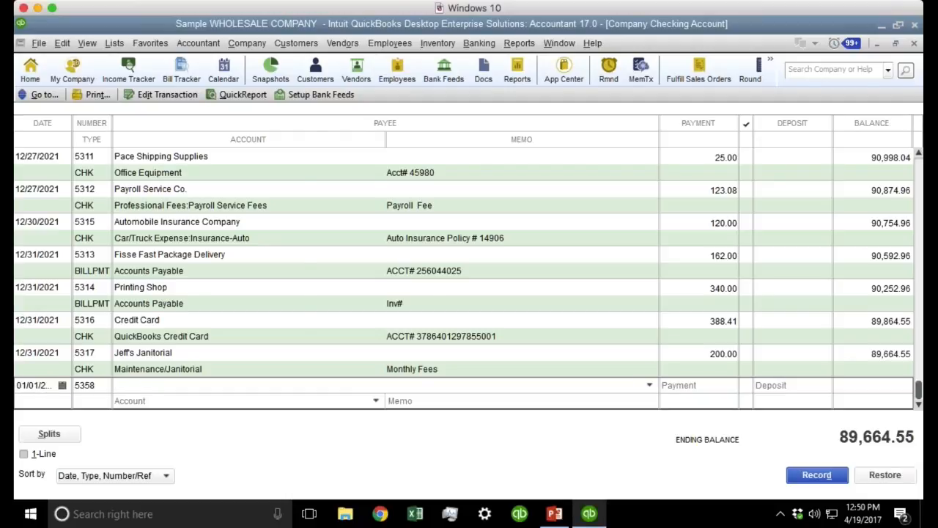
Record a Comcast payment of 50.00 to Utilities with memo INTERNET.
text(Comcast)
key(Tab)
text(5)
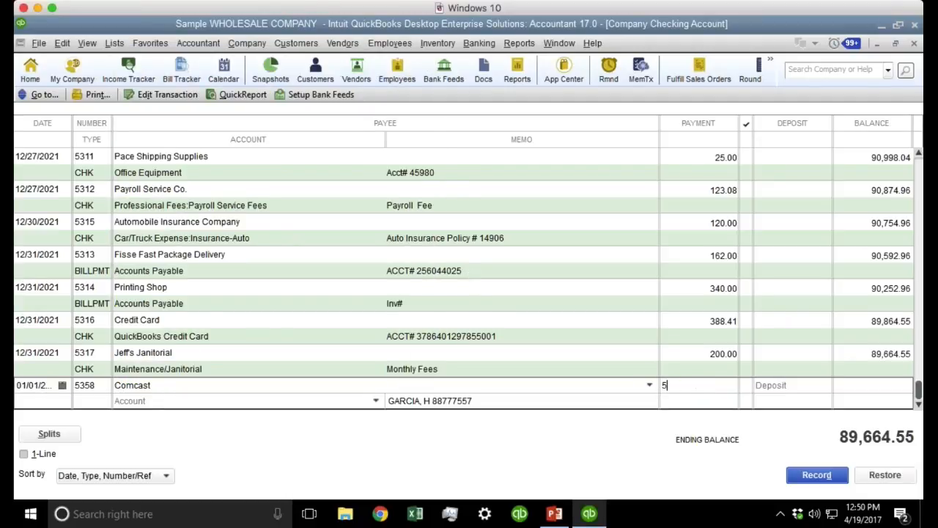
text(.00)
key(Tab)
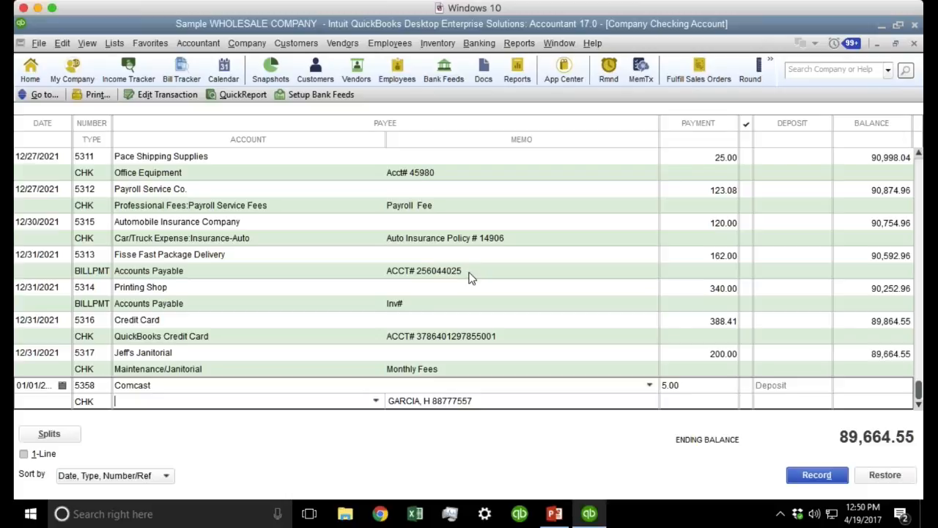
text(Utilities)
key(Tab)
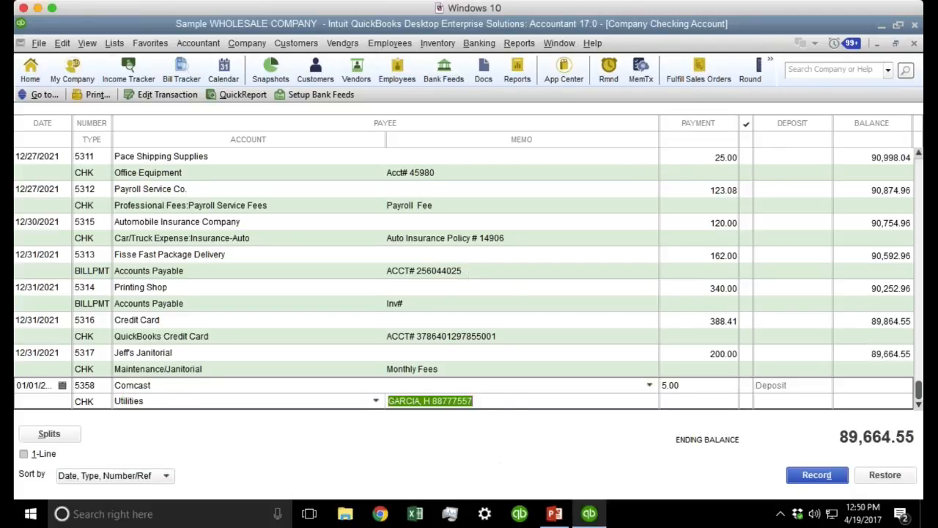
click(691, 383)
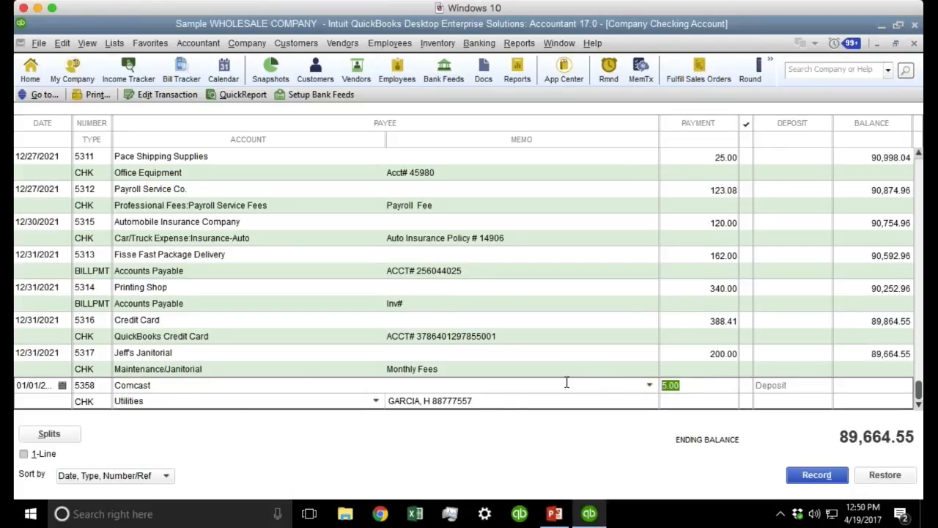
text(50.00)
key(Tab)
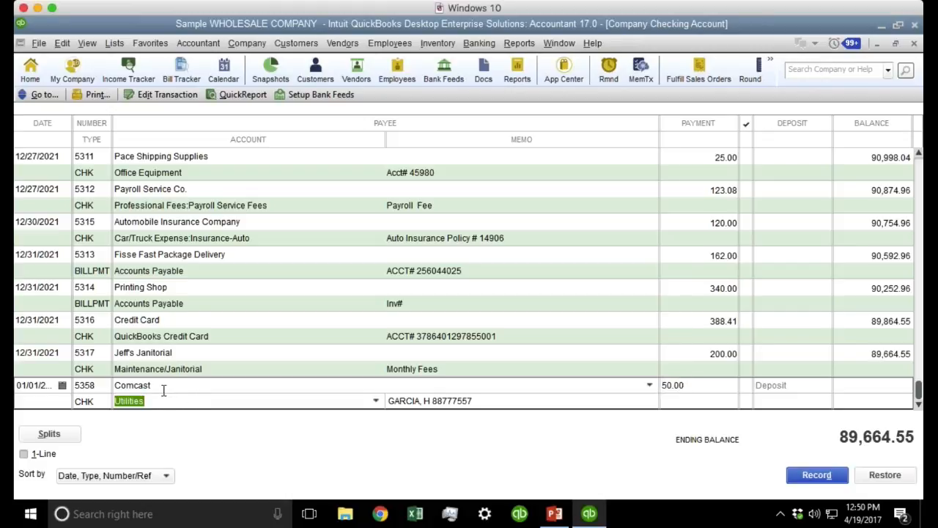
drag(513, 402, 264, 402)
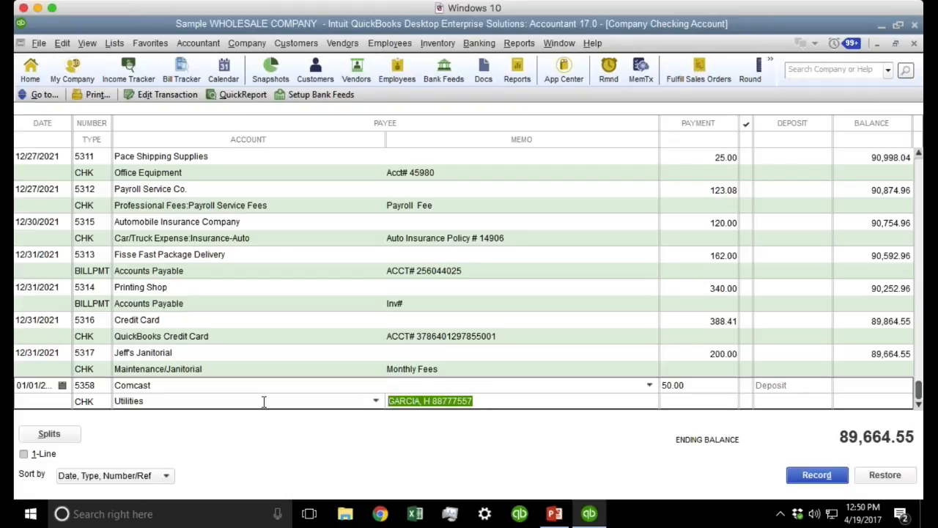
text(INTERNET)
key(Return)
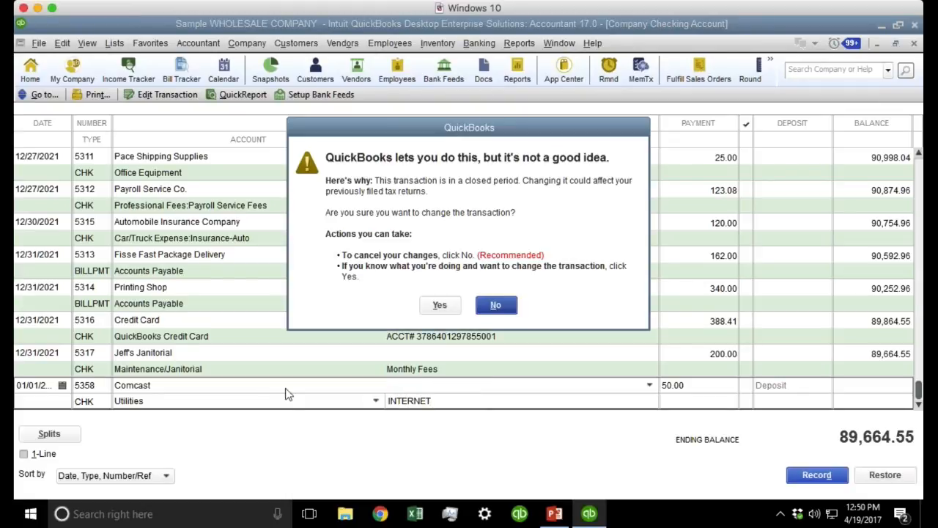
Accept the closed-period warning, then start a recalled Comcast entry dated 12/15/2021 and discard it with Restore.
click(442, 304)
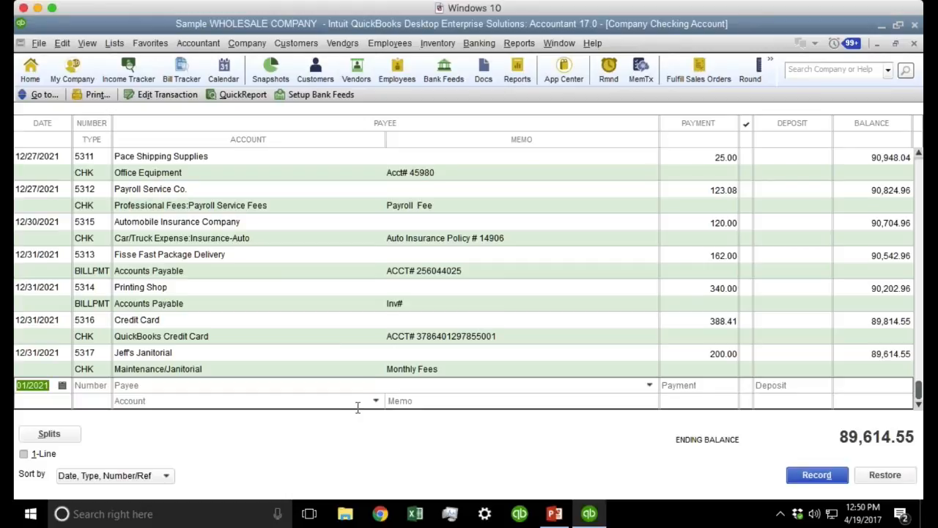
text(12/15/2021)
key(Tab)
key(Tab)
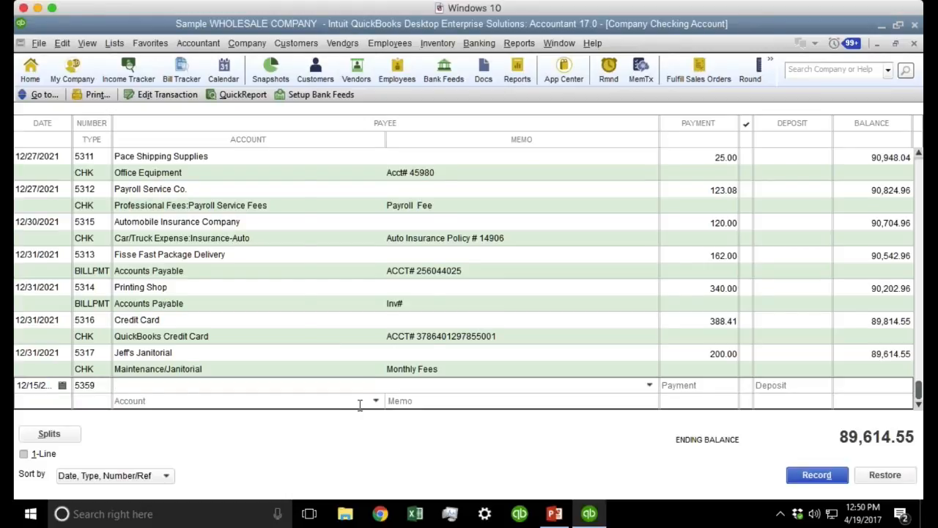
text(Comcast)
key(Tab)
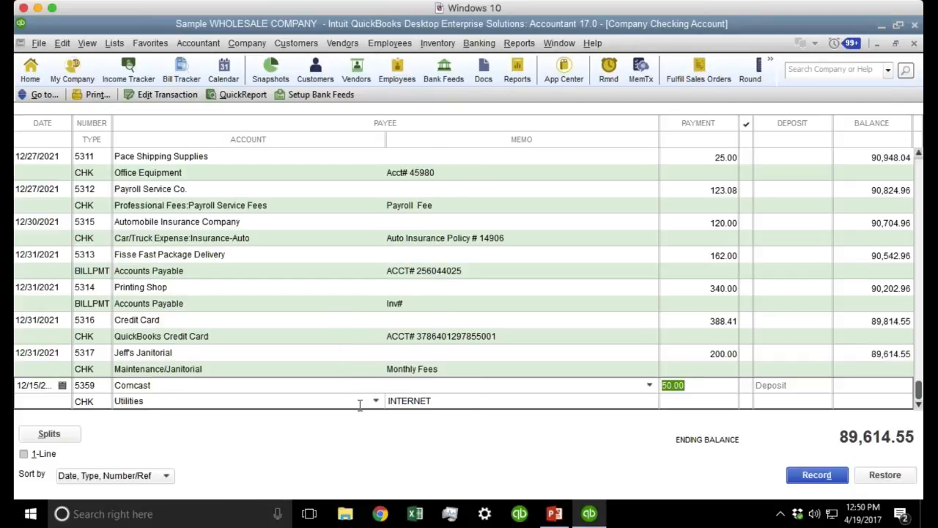
double_click(483, 399)
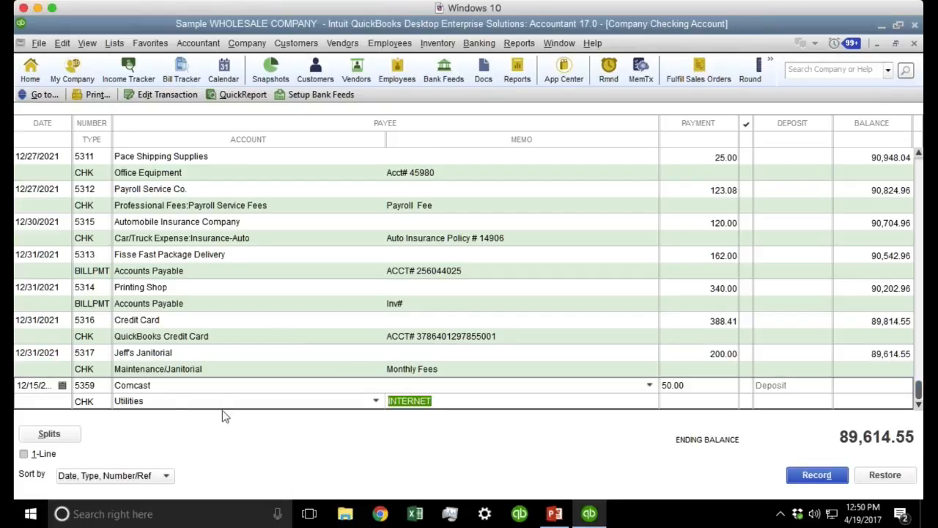
key(shift+Tab)
key(shift+Tab)
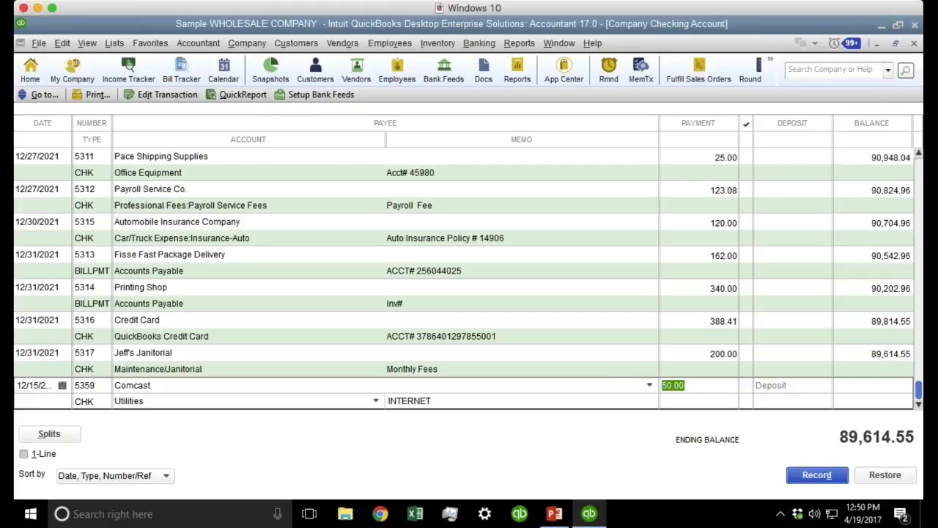
click(884, 474)
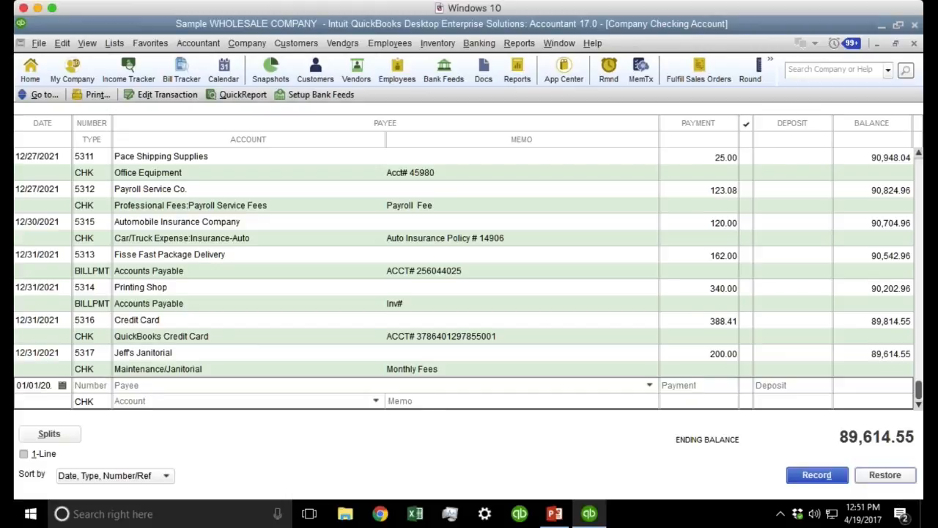
Turn on pre-filling vendor accounts from past entries in General preferences.
click(56, 46)
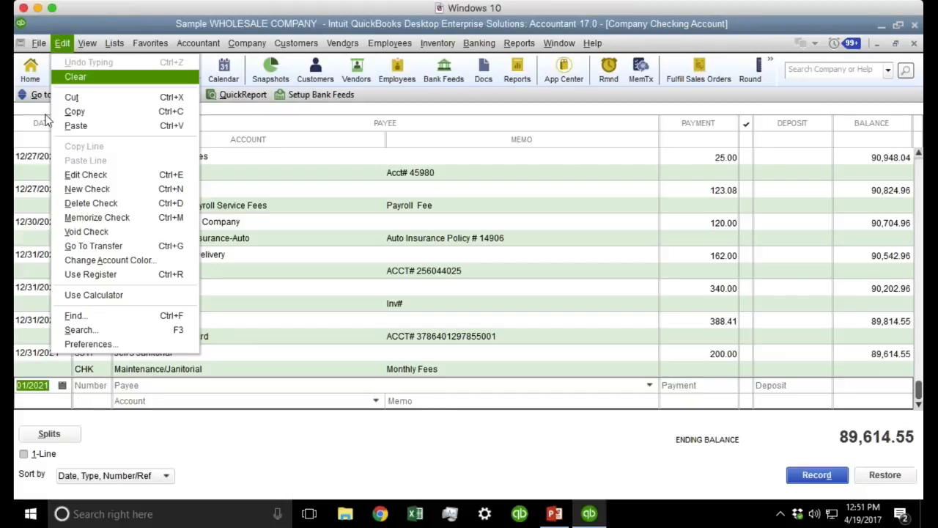
click(95, 343)
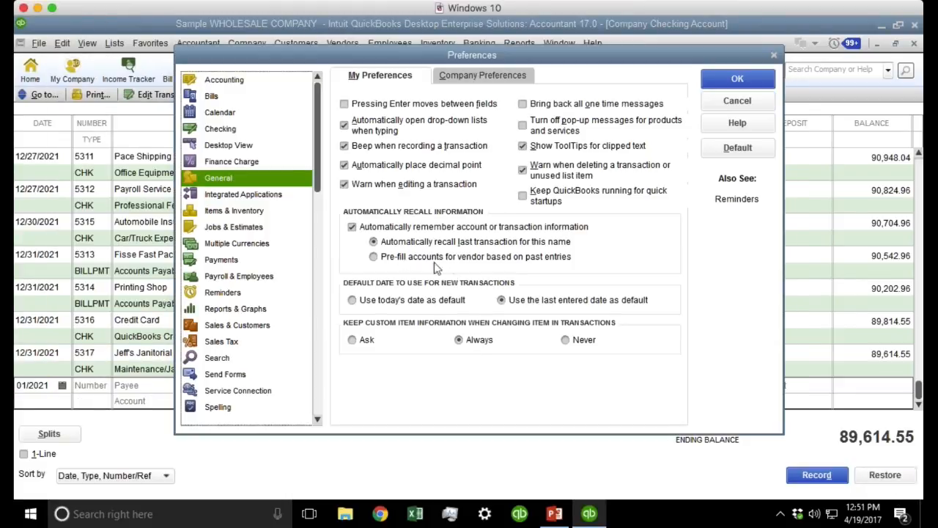
click(456, 258)
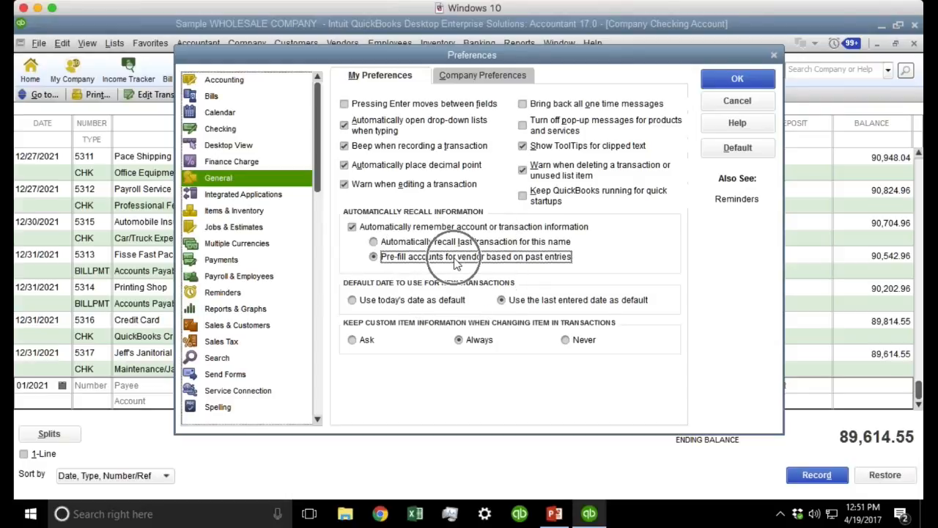
click(736, 81)
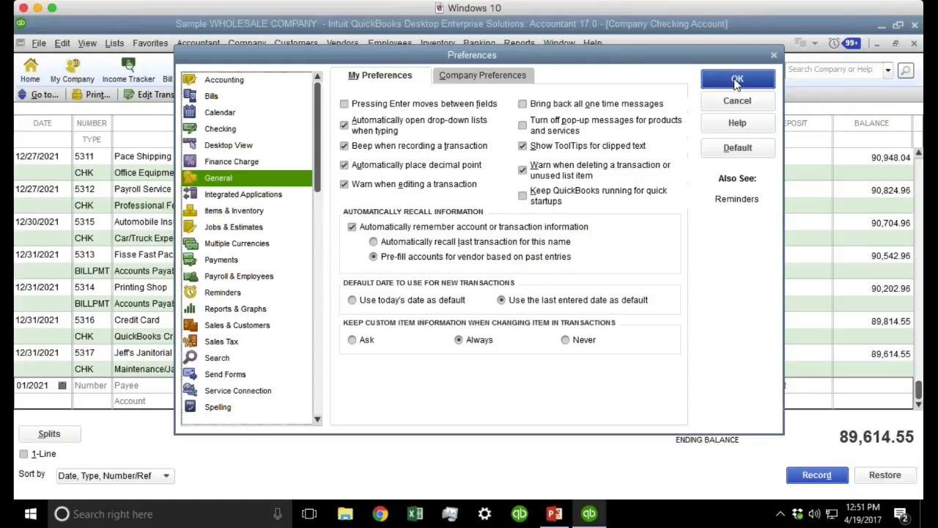
click(737, 81)
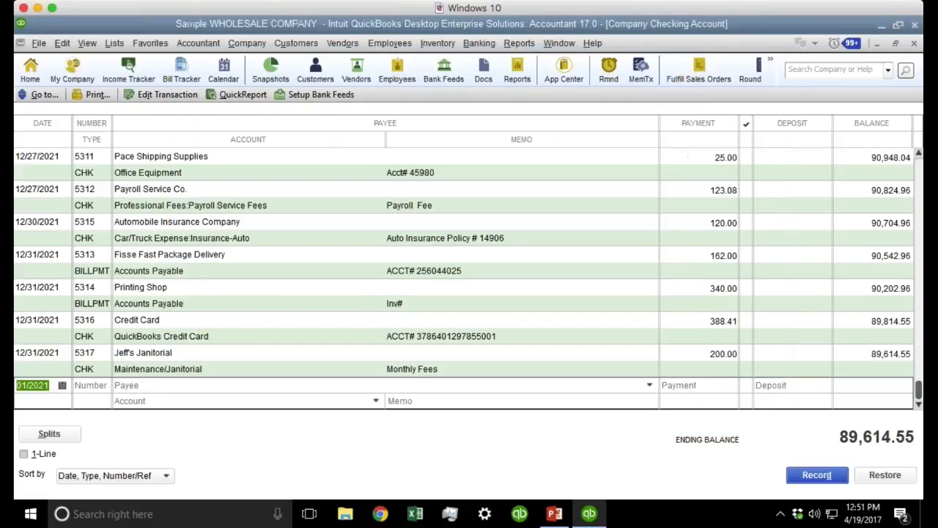
Start a new Comcast check so the Utilities account and a 0.00 payment pre-fill.
click(155, 385)
text(Co)
key(Tab)
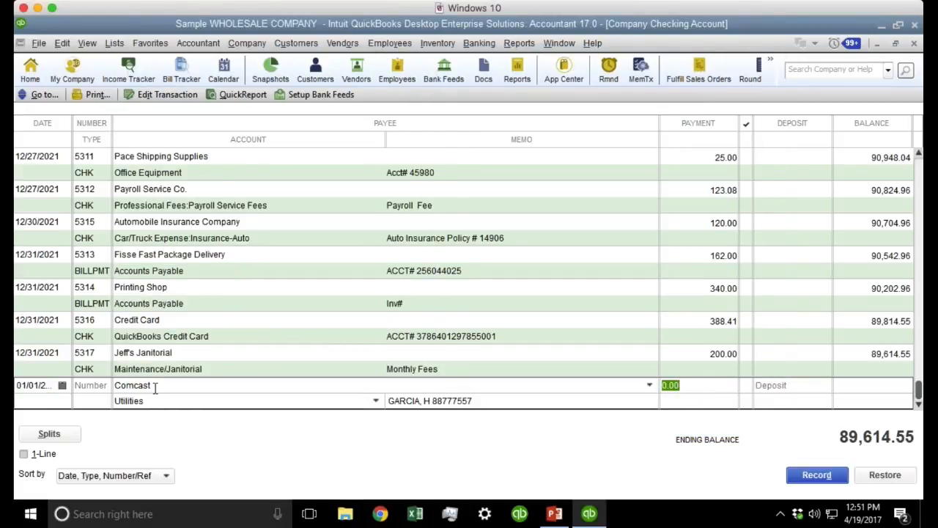
key(Tab)
key(Tab)
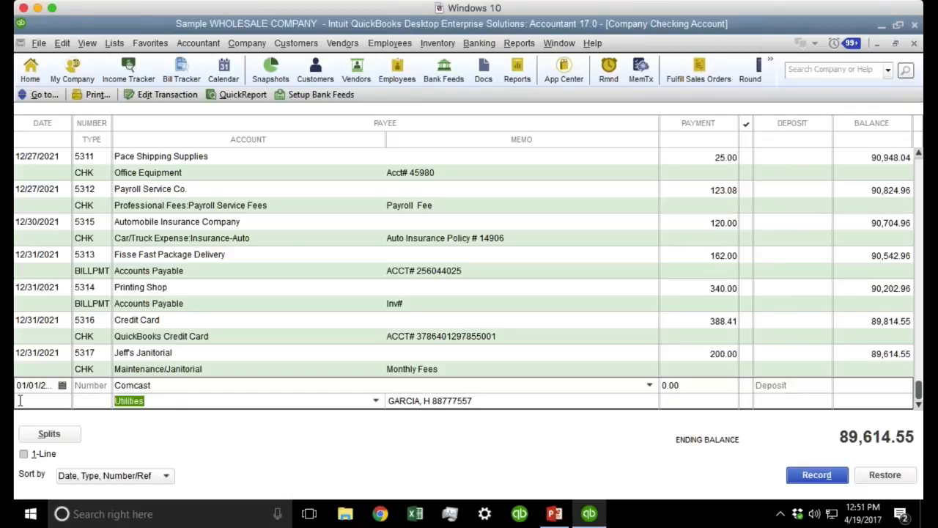
key(shift+Tab)
key(shift+Tab)
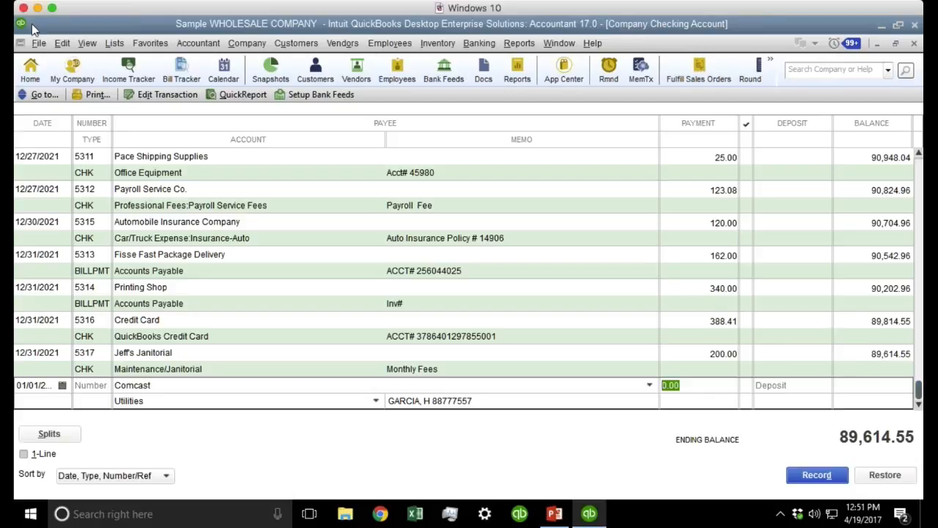
click(63, 44)
Try Automatically recall last transaction, then keep Pre-fill accounts for vendor selected and save.
click(109, 357)
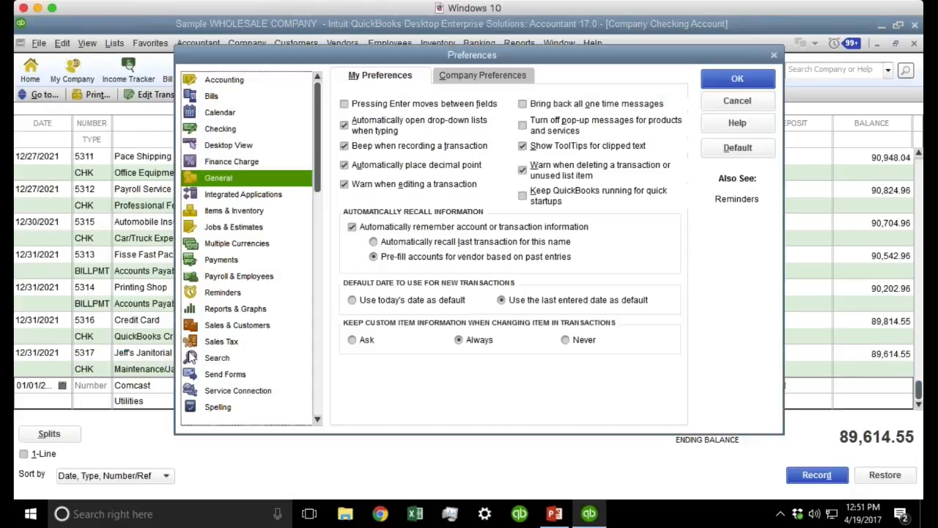
click(431, 243)
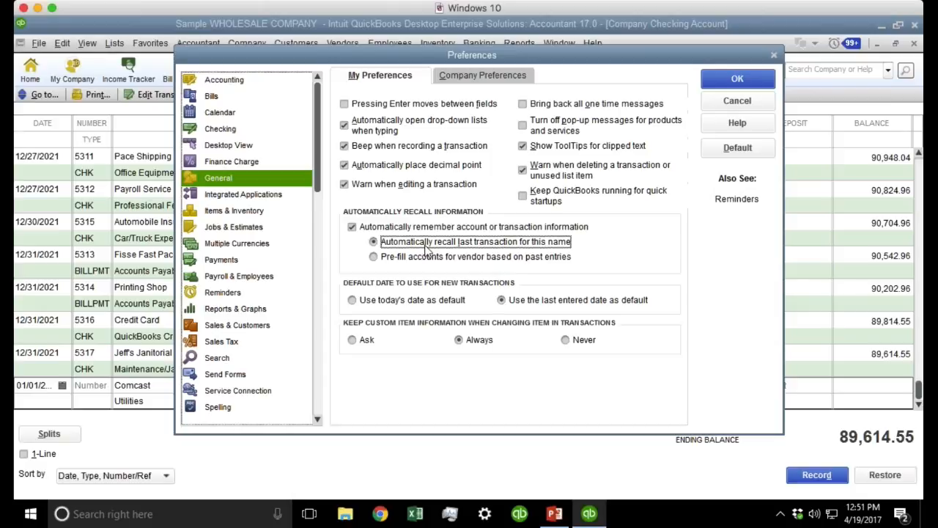
click(416, 262)
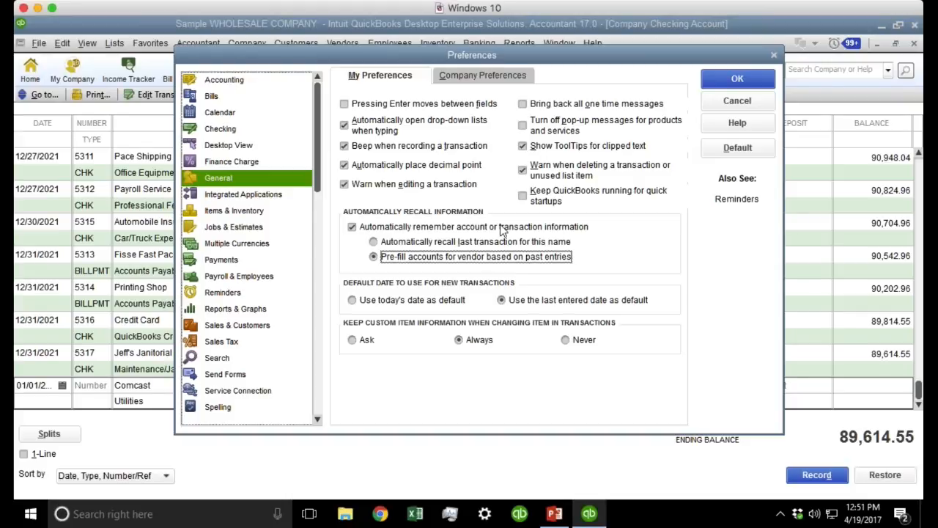
click(762, 81)
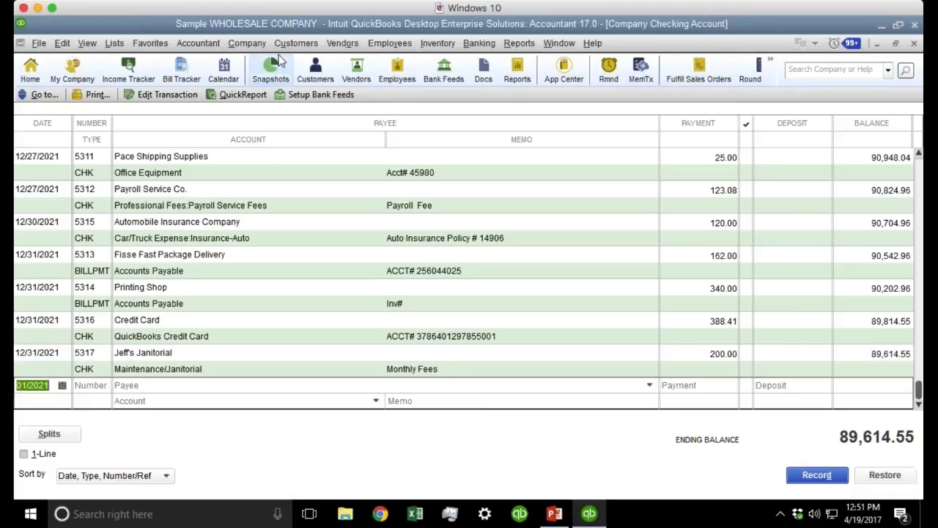
Open the Vendor Center and browse the vendor list for Comcast.
click(344, 45)
click(342, 62)
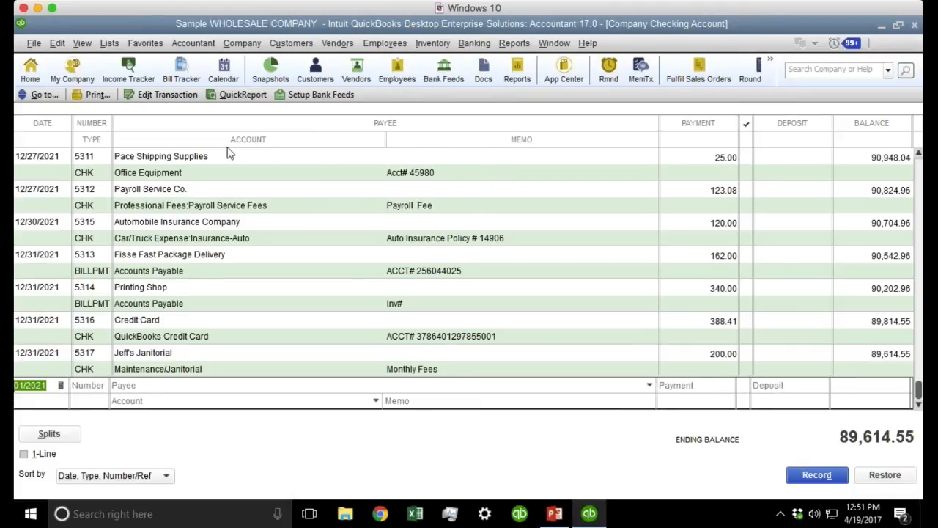
click(73, 251)
click(52, 348)
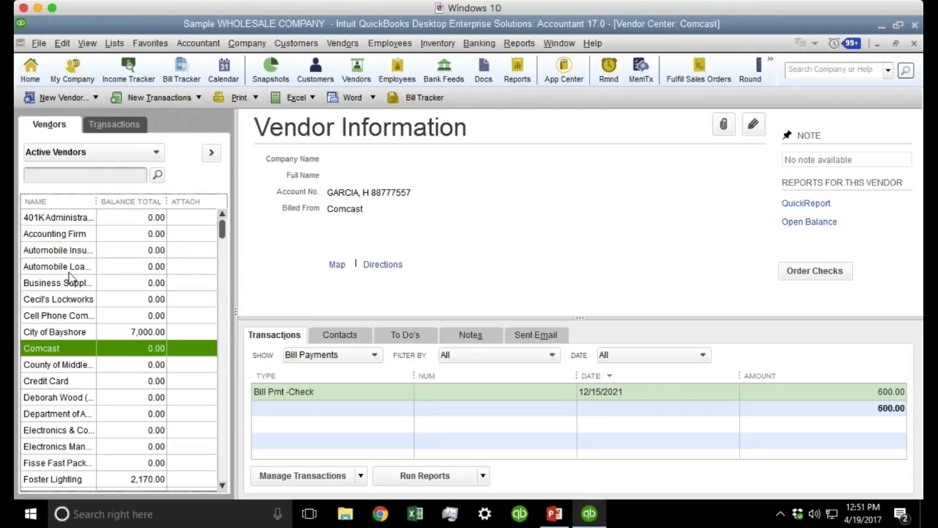
right_click(59, 346)
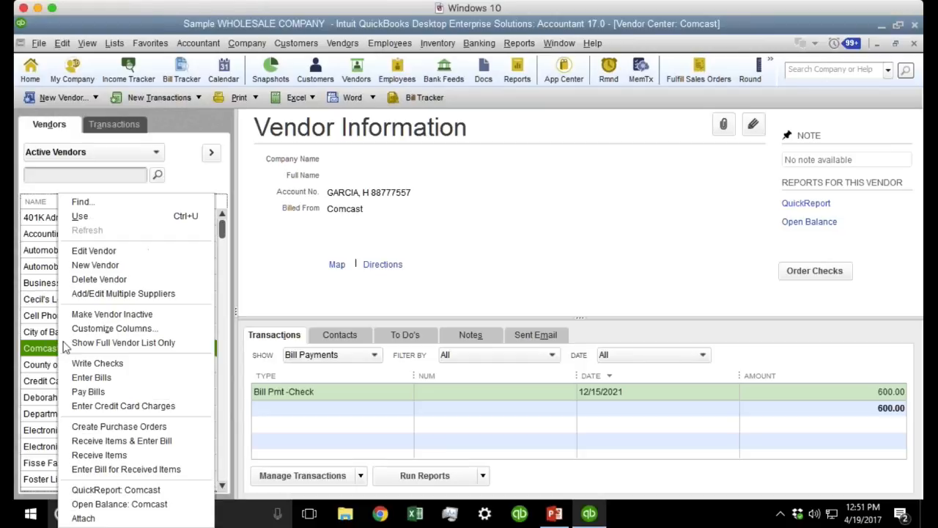
click(91, 249)
click(66, 227)
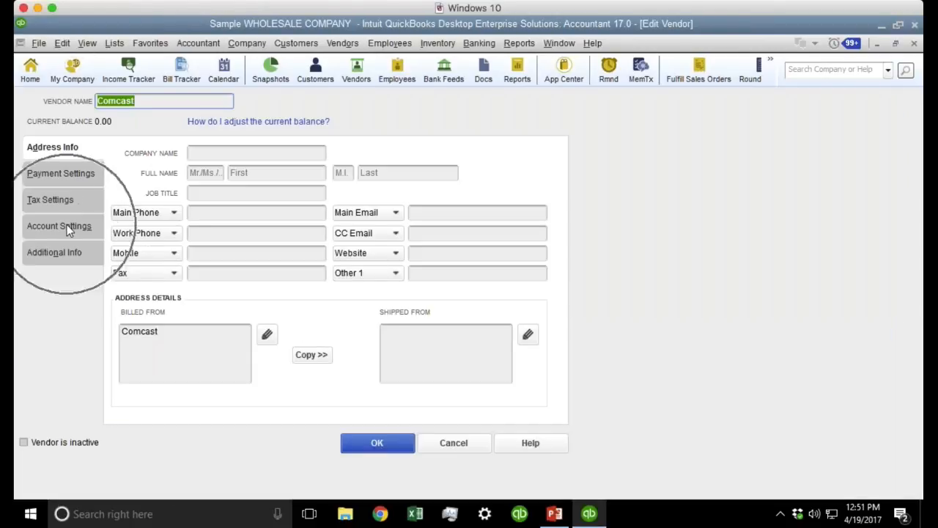
click(67, 227)
click(225, 214)
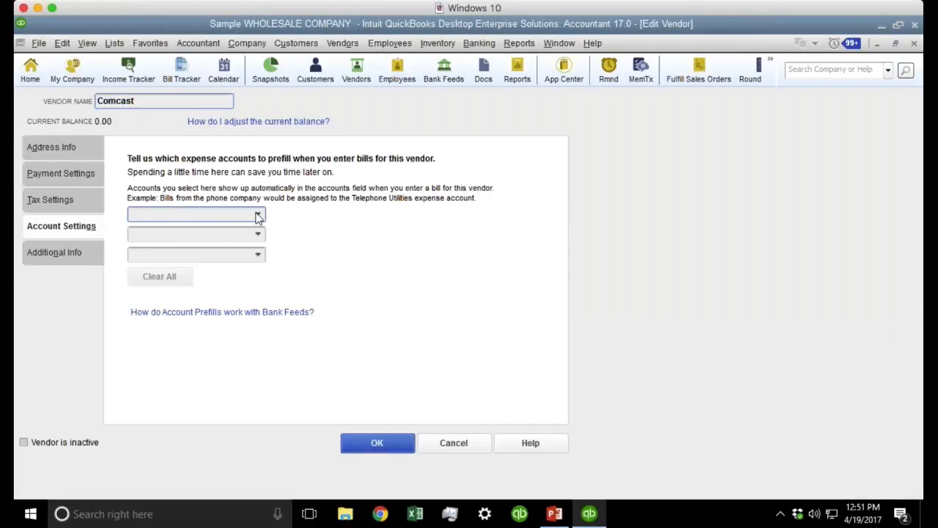
text(Company Checking Account)
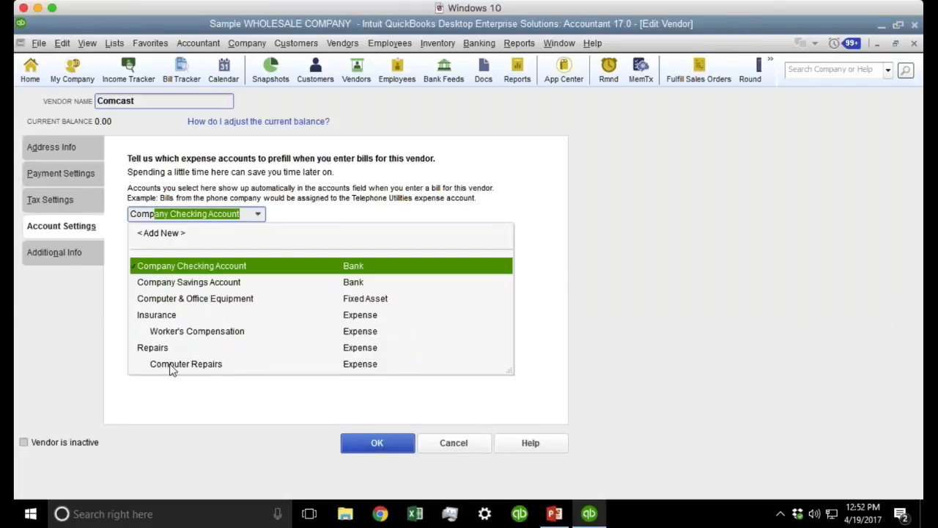
click(211, 364)
drag(242, 213, 130, 213)
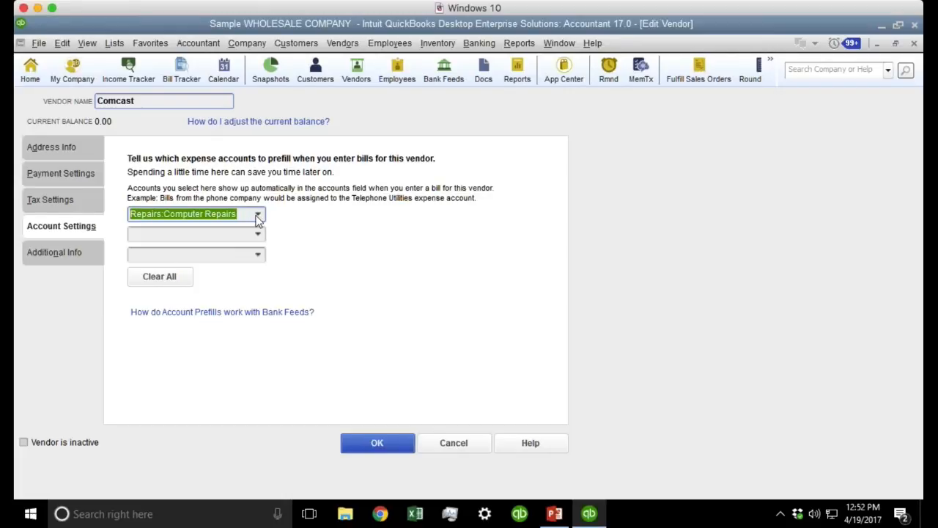
click(376, 442)
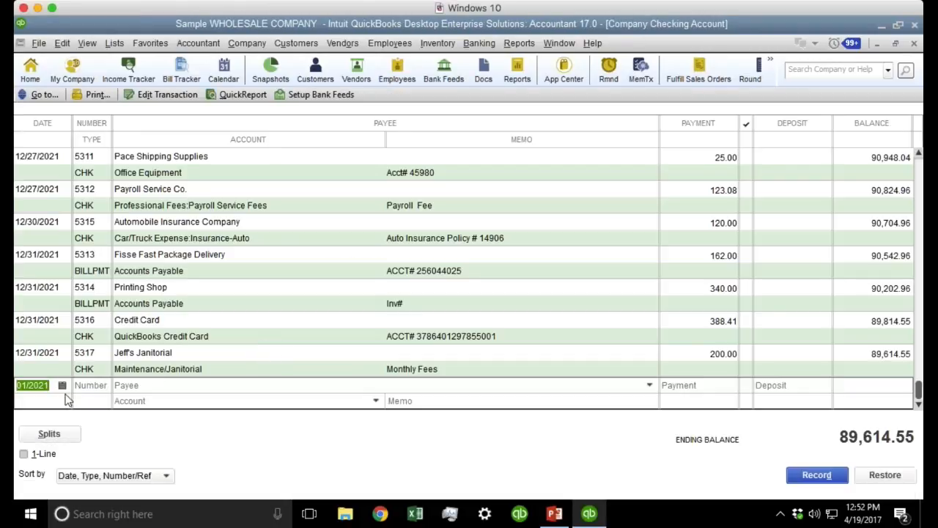
text(Comcast)
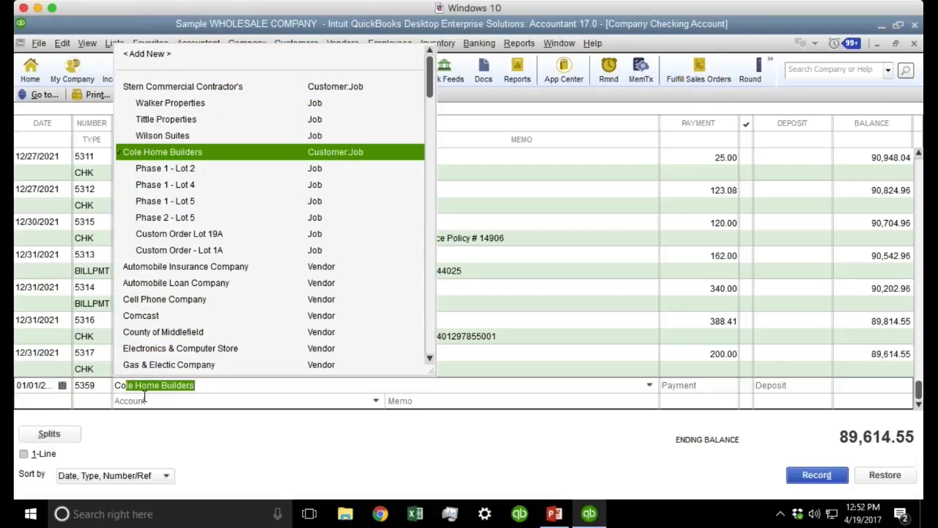
key(Tab)
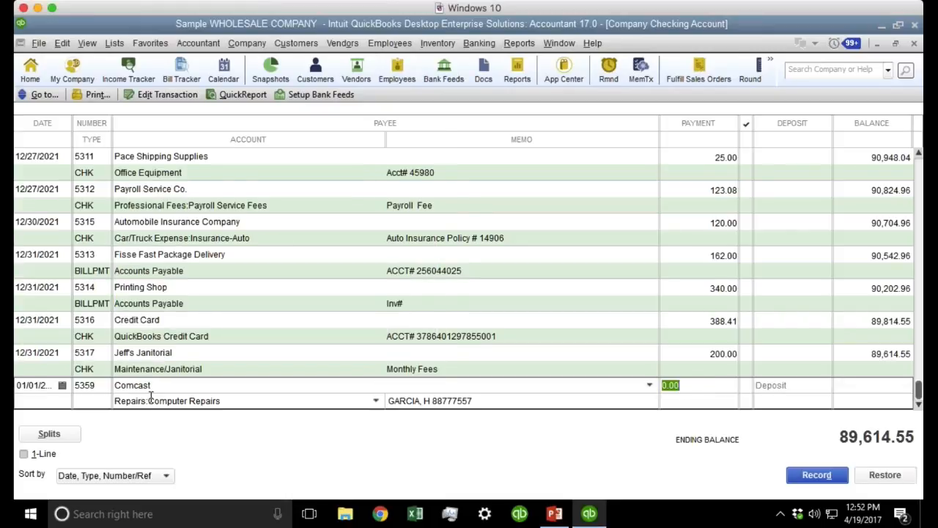
click(252, 402)
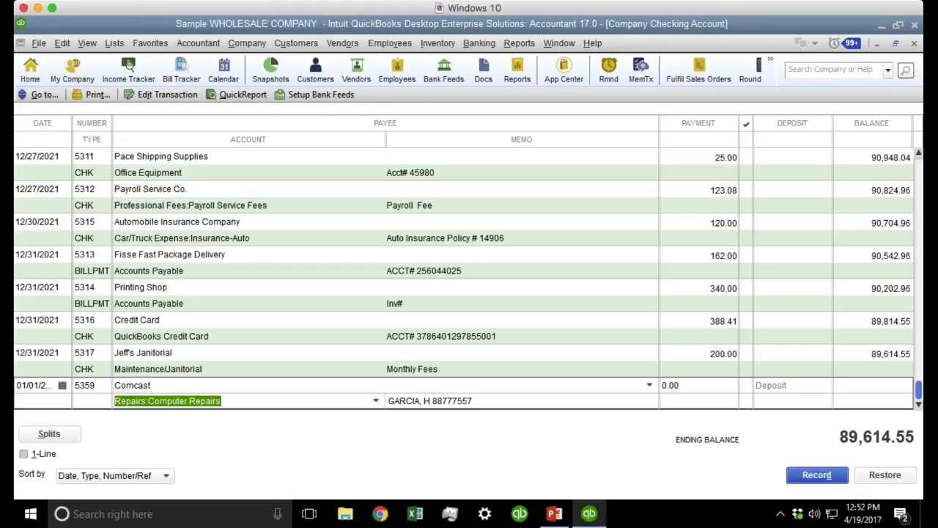
click(885, 475)
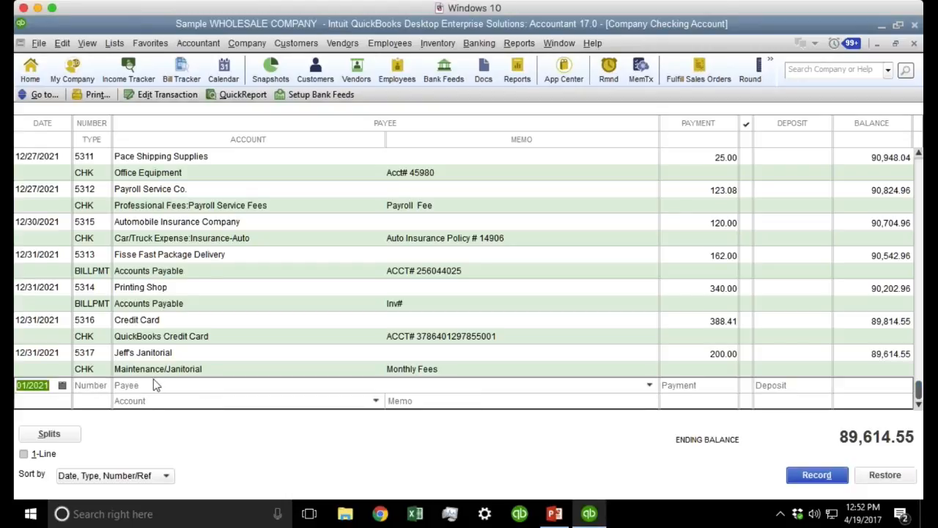
Record an Automobile Insurance Company entry using the account copied from its earlier check.
click(154, 384)
text(Automobile Insurance Company)
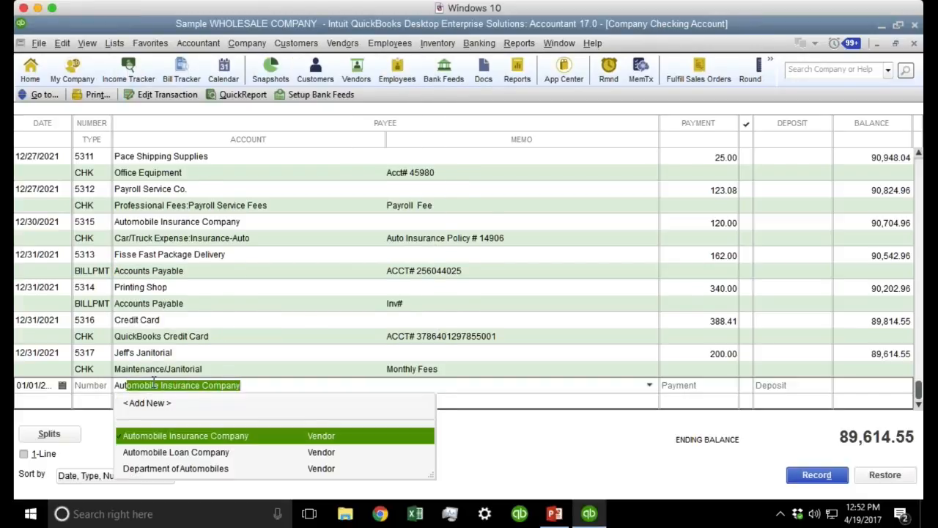
key(Tab)
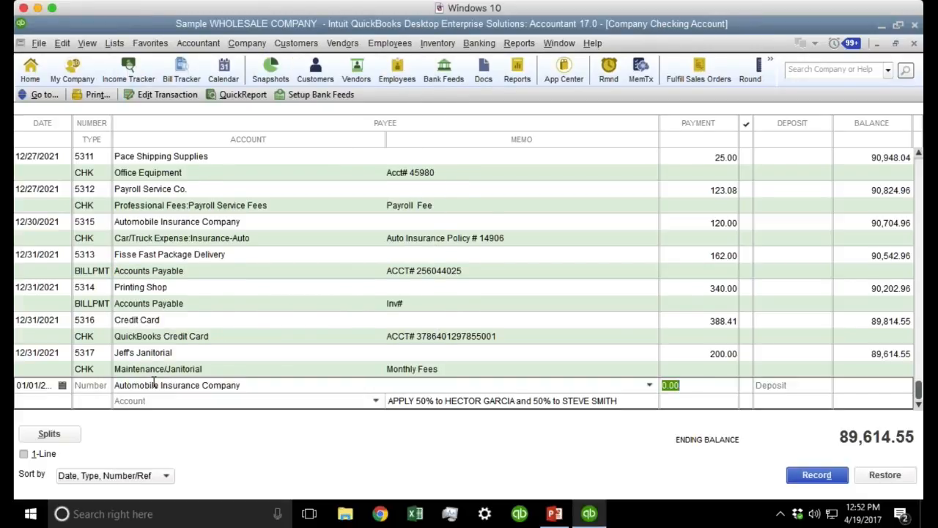
click(159, 399)
click(266, 239)
key(ctrl+c)
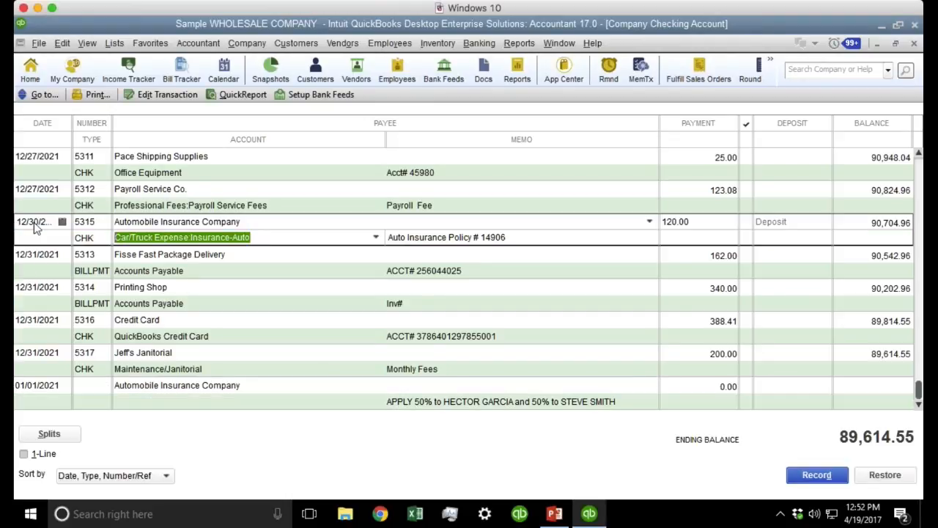
click(140, 400)
key(ctrl+v)
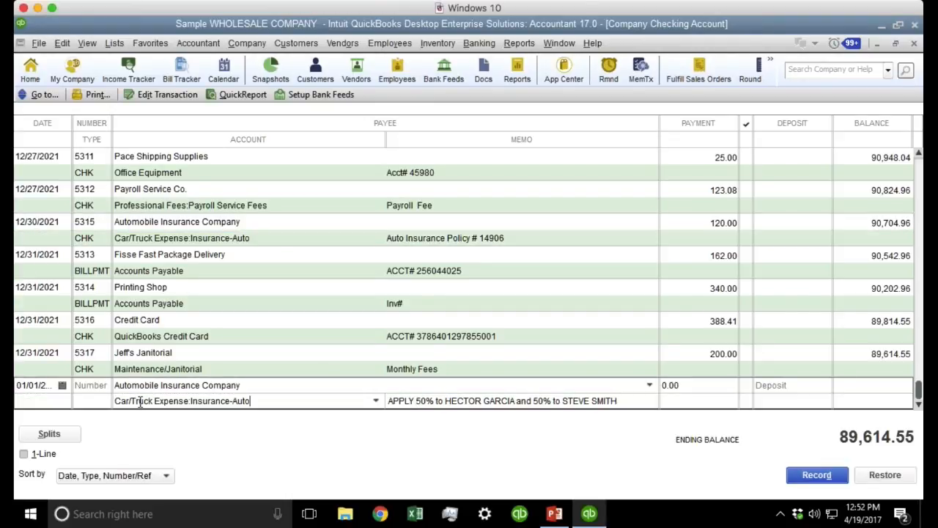
click(814, 474)
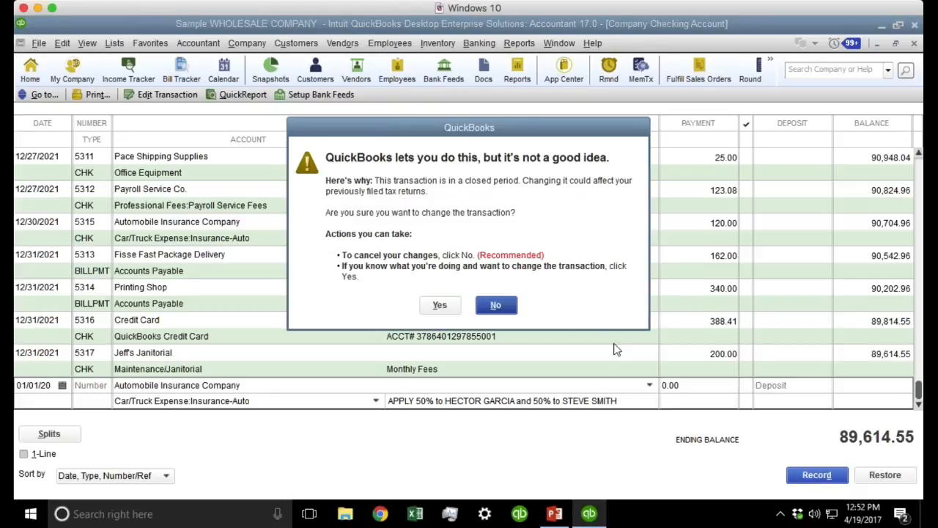
click(440, 305)
Record another Automobile Insurance Company entry with the pasted account, confirming the closed-period warning.
click(177, 387)
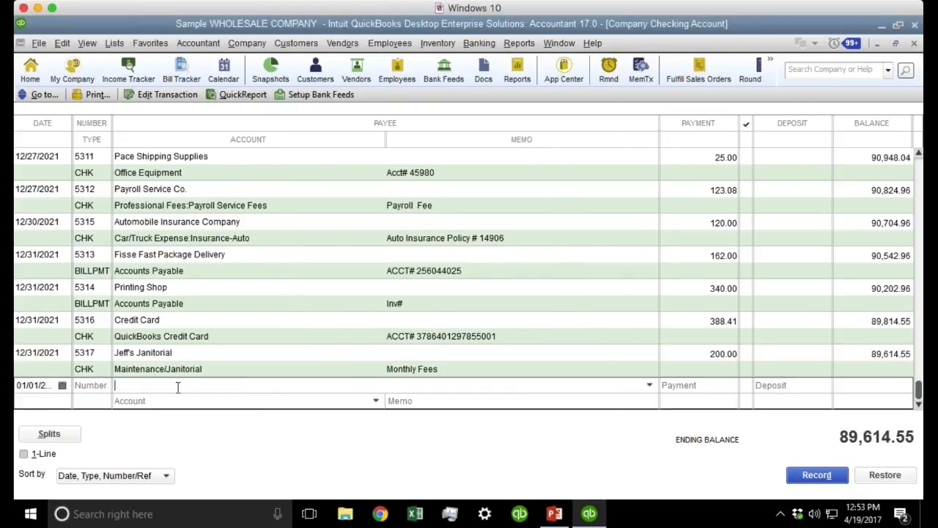
text(Automobile Insurance Company)
key(Tab)
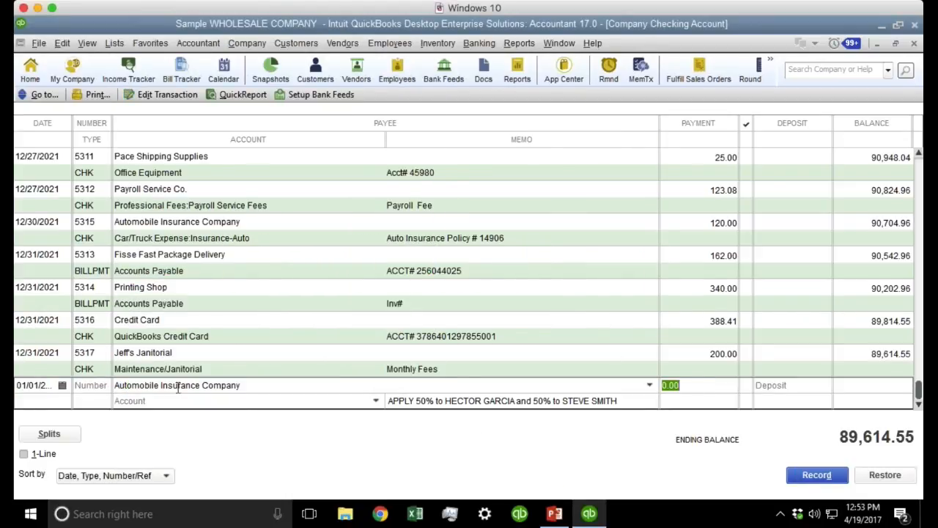
click(167, 400)
key(ctrl+v)
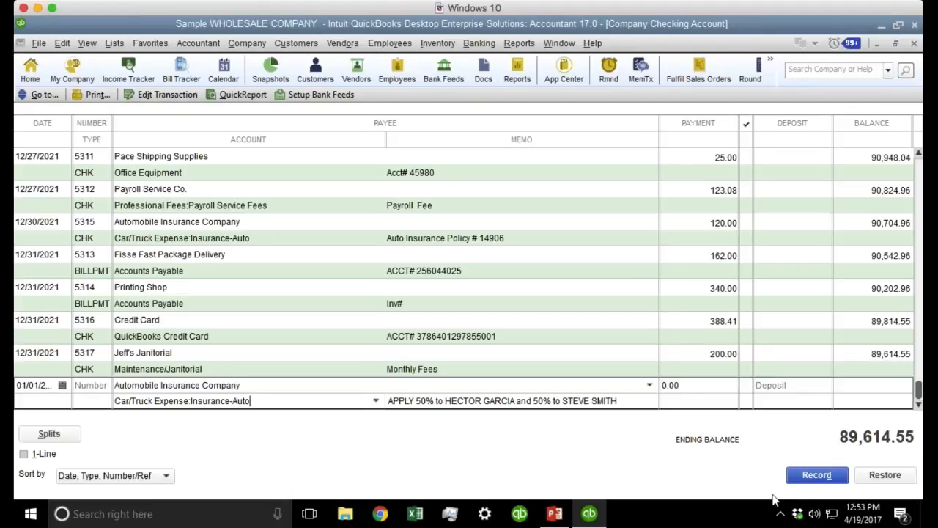
click(819, 475)
click(448, 306)
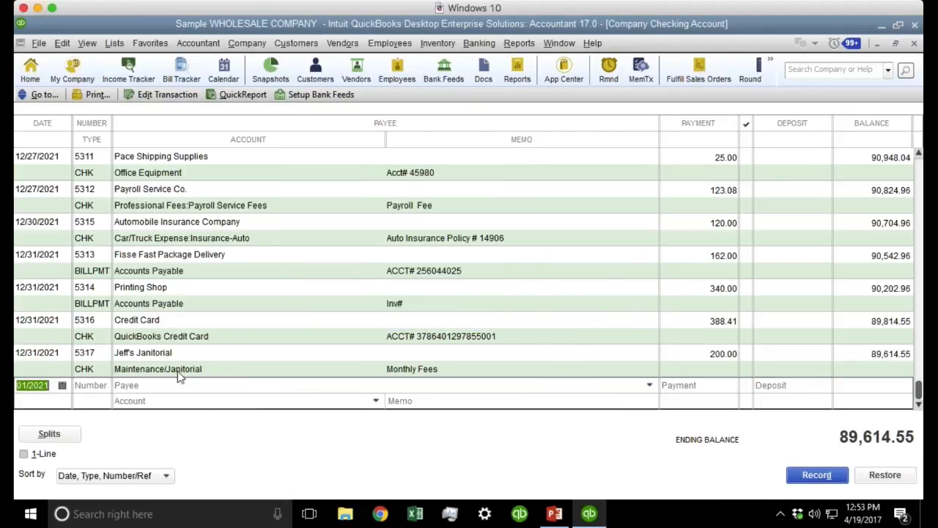
Record a 1.00 Automobile Insurance Company payment to Car/Truck Expense:Insurance-Auto.
click(167, 386)
text(Au)
key(Tab)
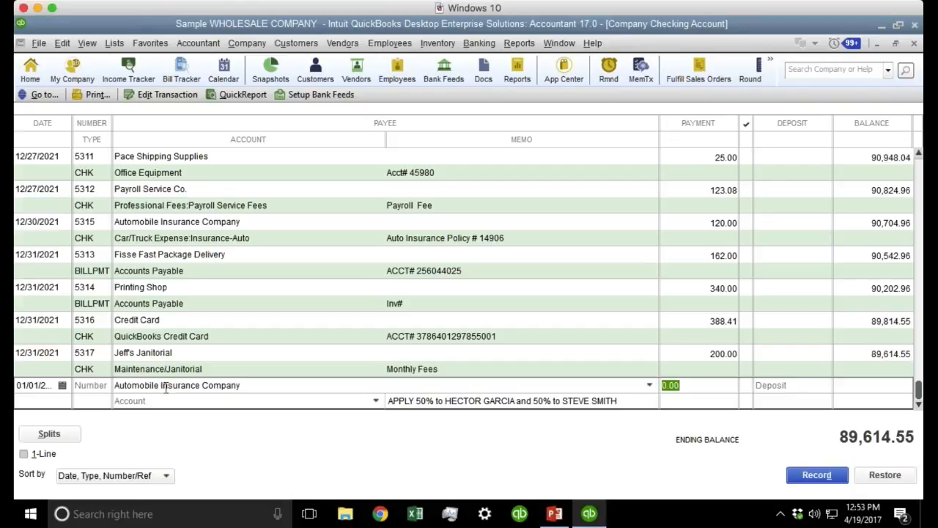
text(10)
key(Tab)
key(ctrl+v)
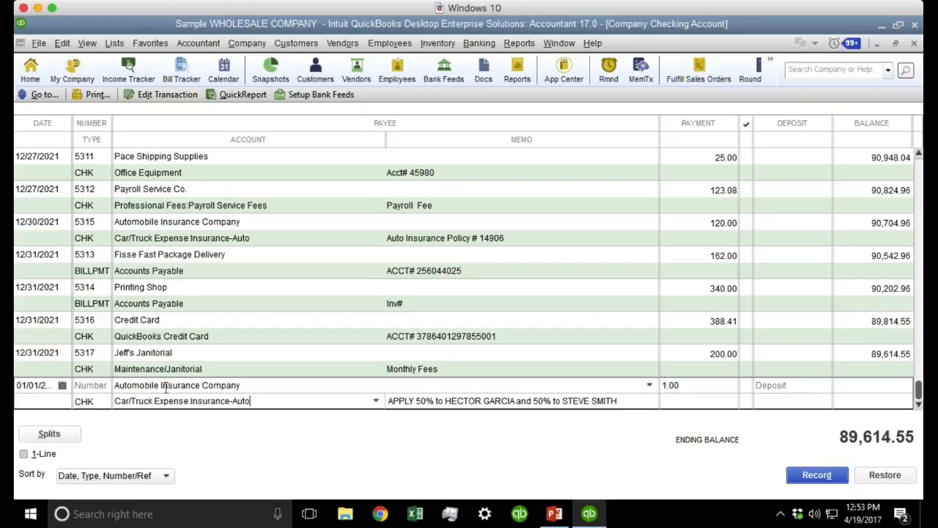
click(276, 385)
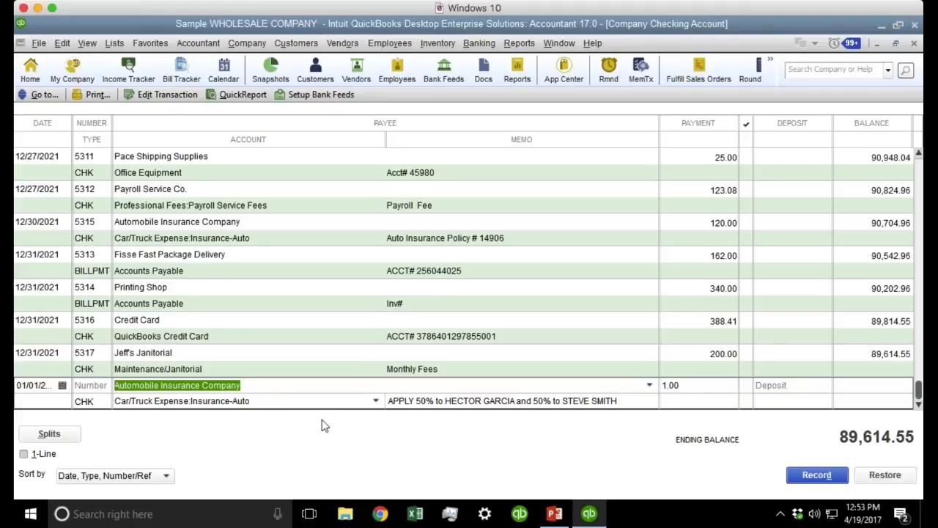
click(813, 475)
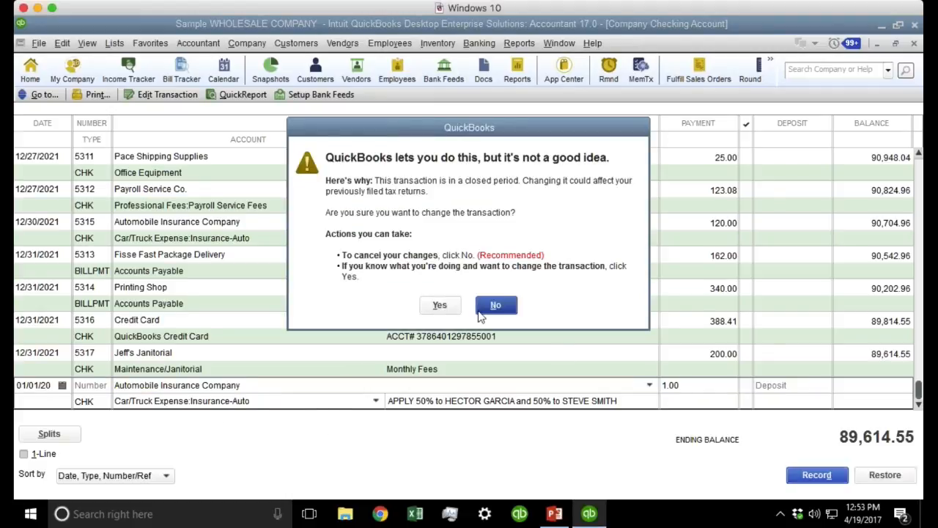
click(480, 311)
Record a 0.10 Automobile Insurance Company payment, lowering the ending balance to 89,613.45.
click(150, 387)
text(Aut)
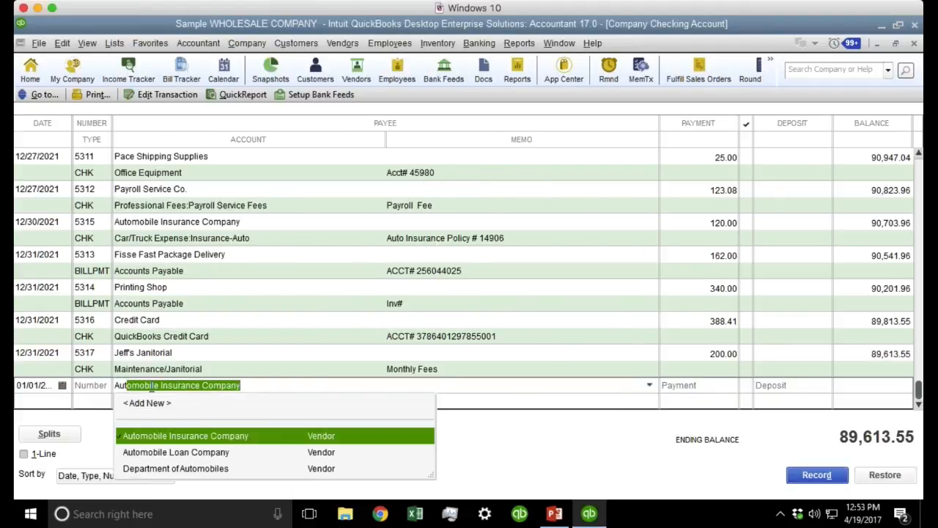
key(Tab)
key(Tab)
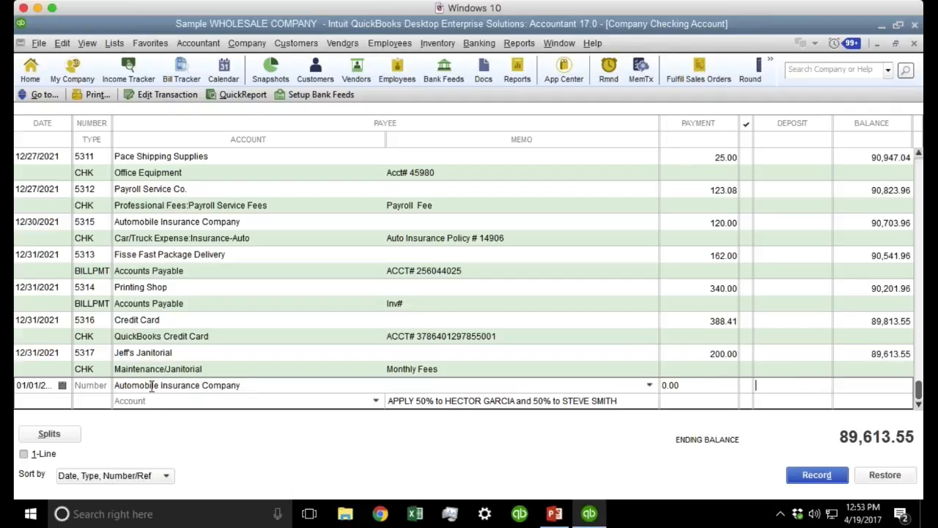
click(152, 402)
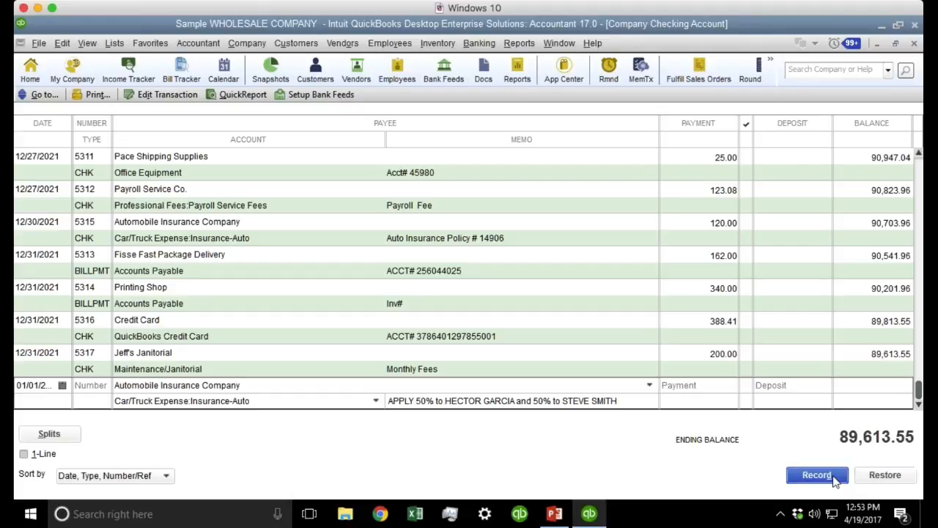
click(670, 383)
text(0.10)
key(Return)
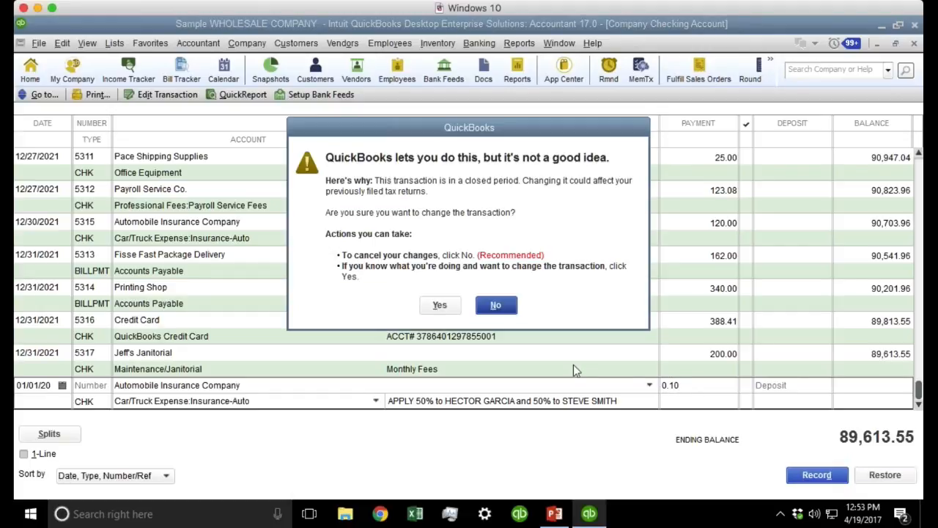
click(440, 305)
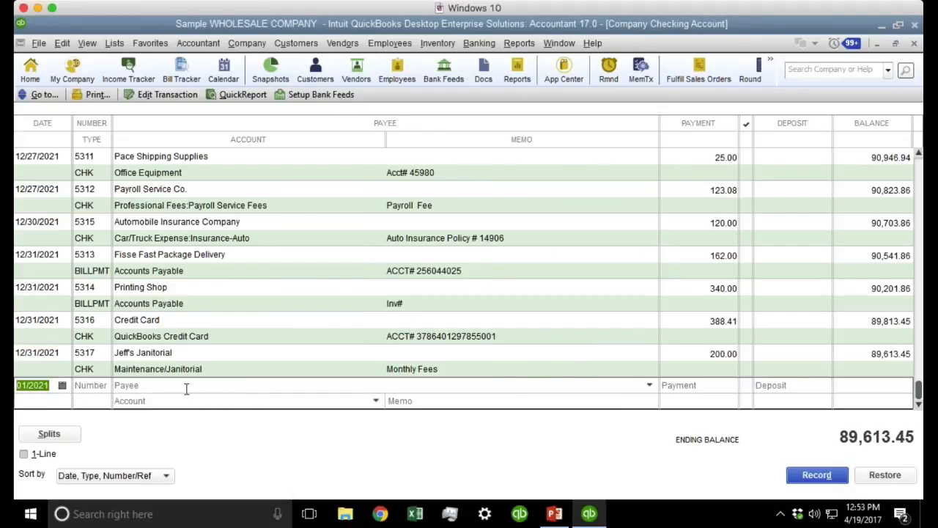
Begin another Automobile Insurance Company entry with its details pre-filled.
click(186, 389)
text(Au)
key(Tab)
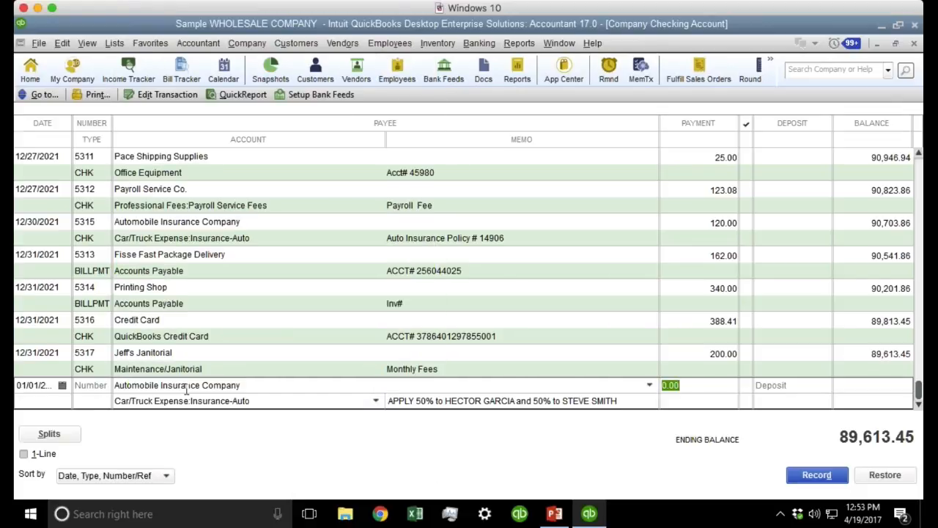
click(275, 396)
click(63, 43)
click(117, 359)
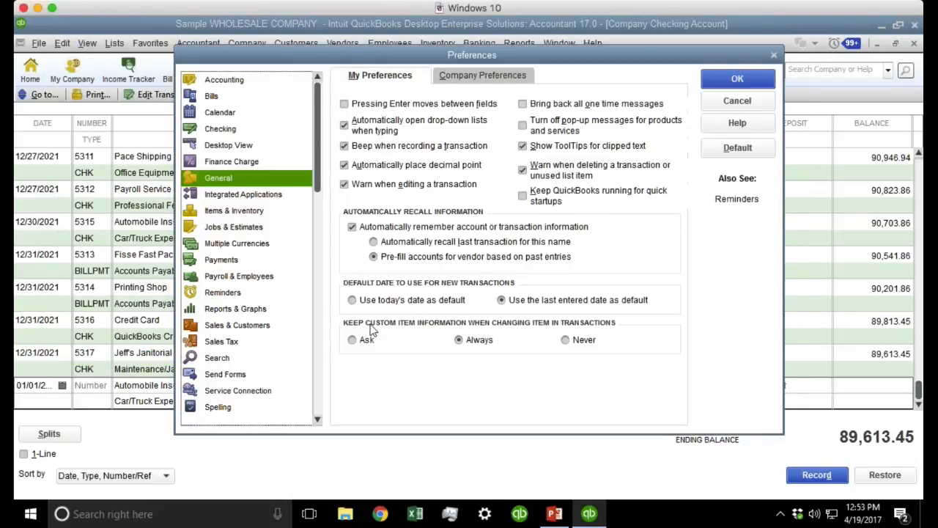
click(443, 244)
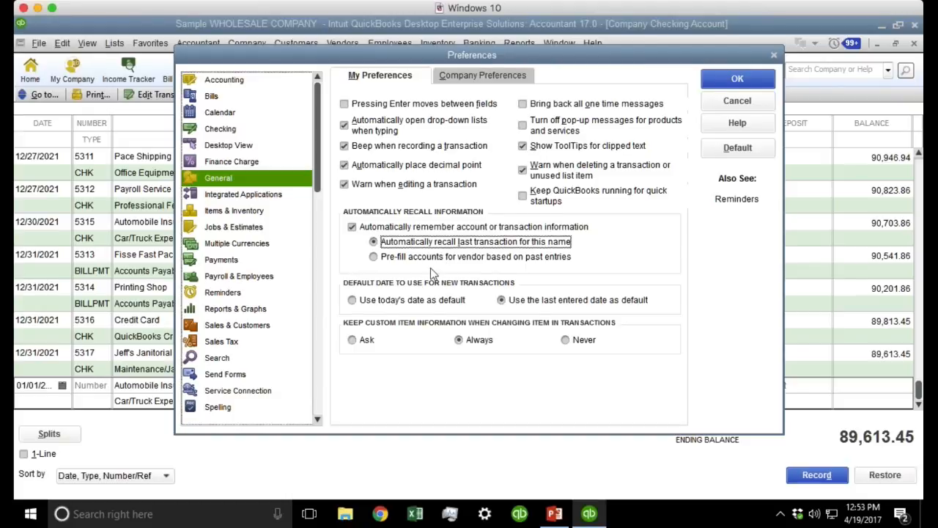
click(432, 258)
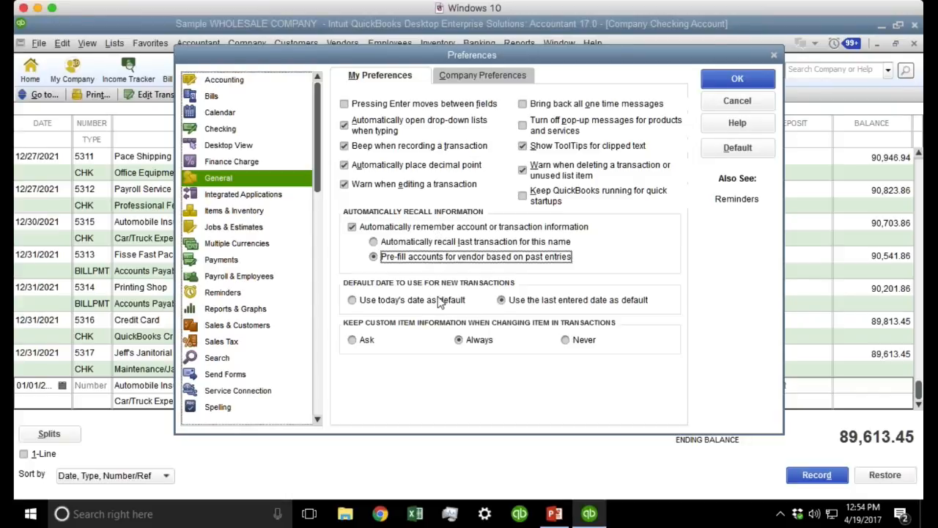
click(532, 299)
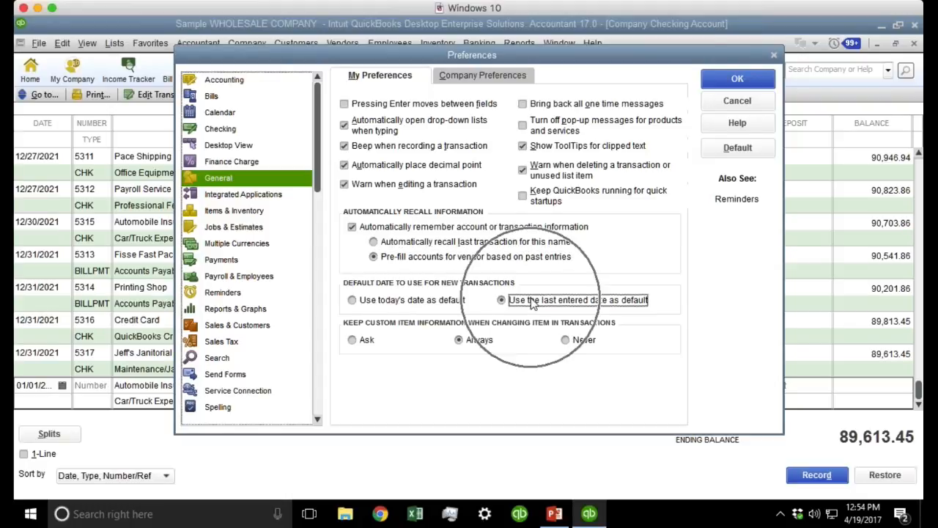
click(425, 304)
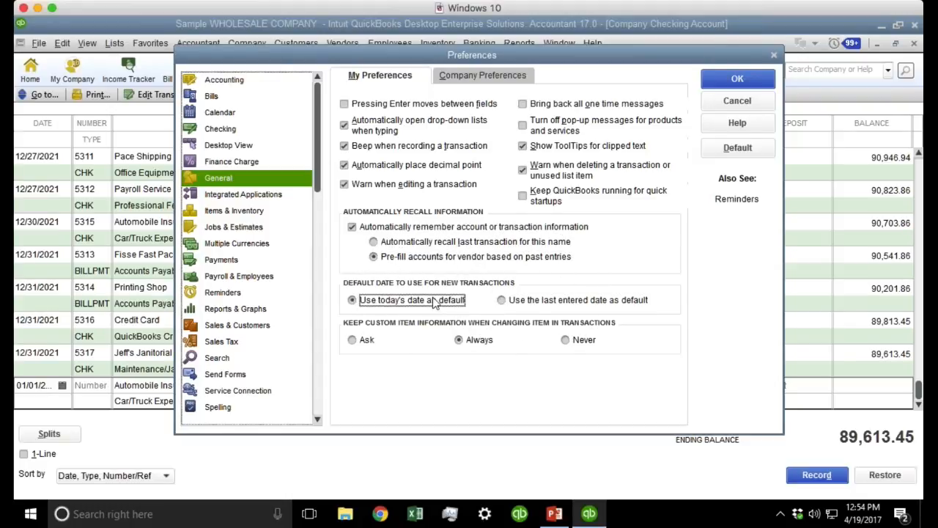
click(584, 304)
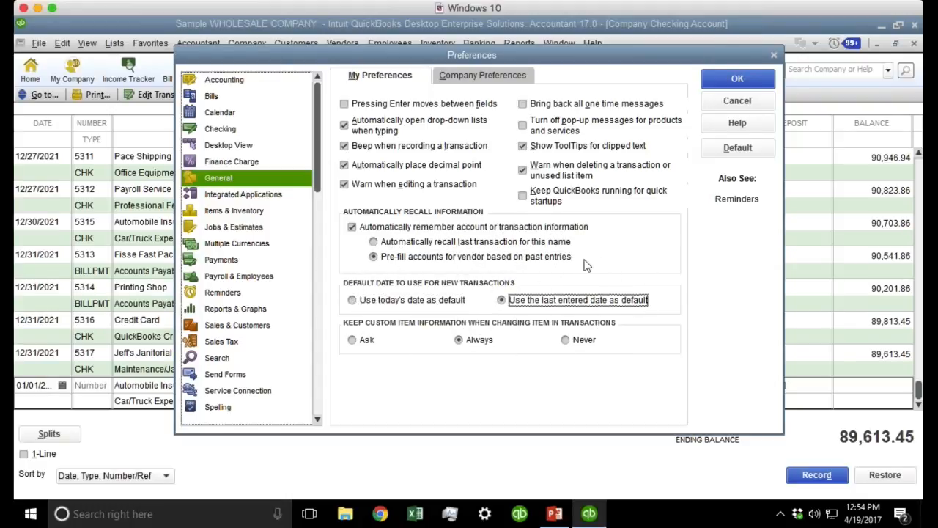
click(735, 82)
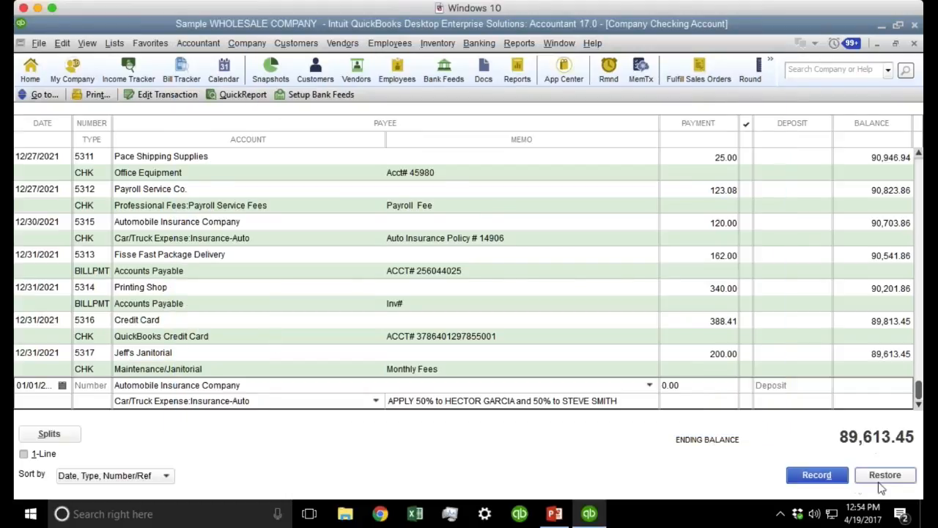
Record the pending entry despite the closed-period warning and inspect the new row's date.
click(815, 475)
click(440, 305)
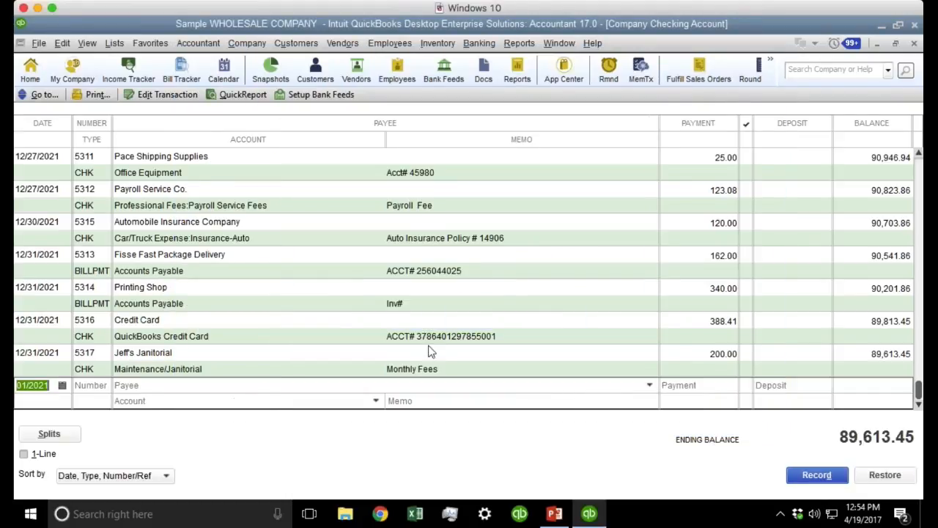
click(35, 386)
drag(52, 386, 11, 388)
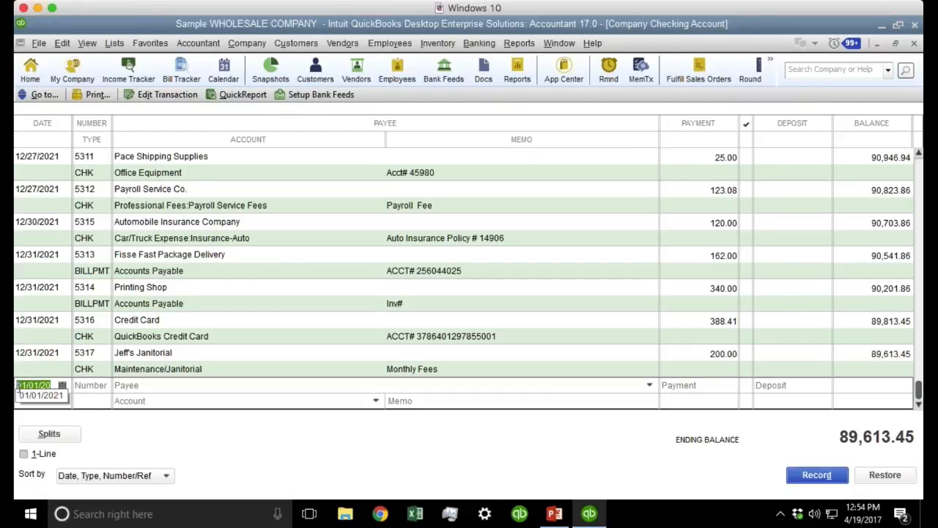
Make new transactions default to today's date in General preferences.
click(62, 43)
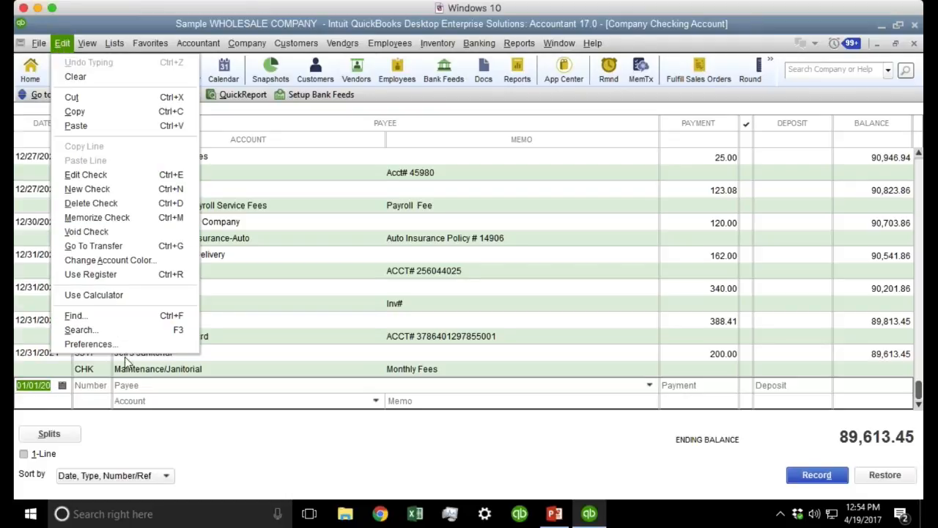
click(90, 344)
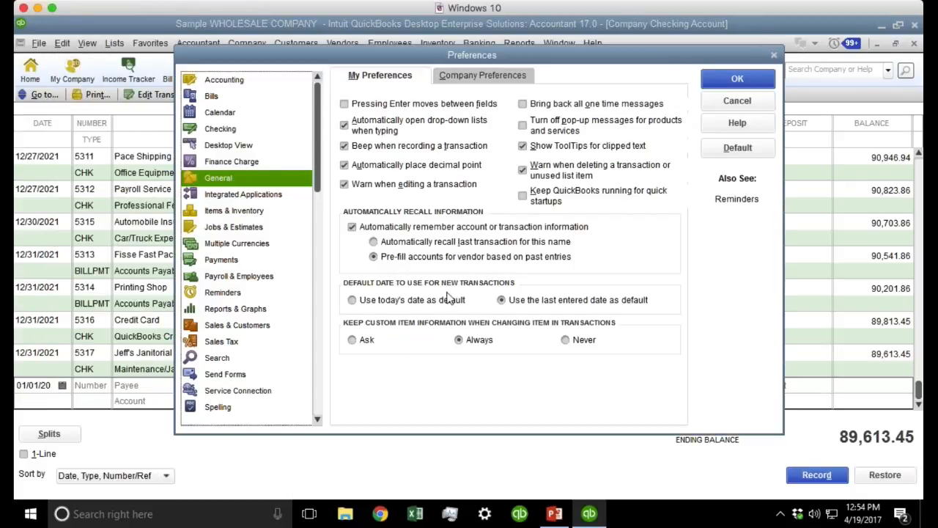
click(374, 305)
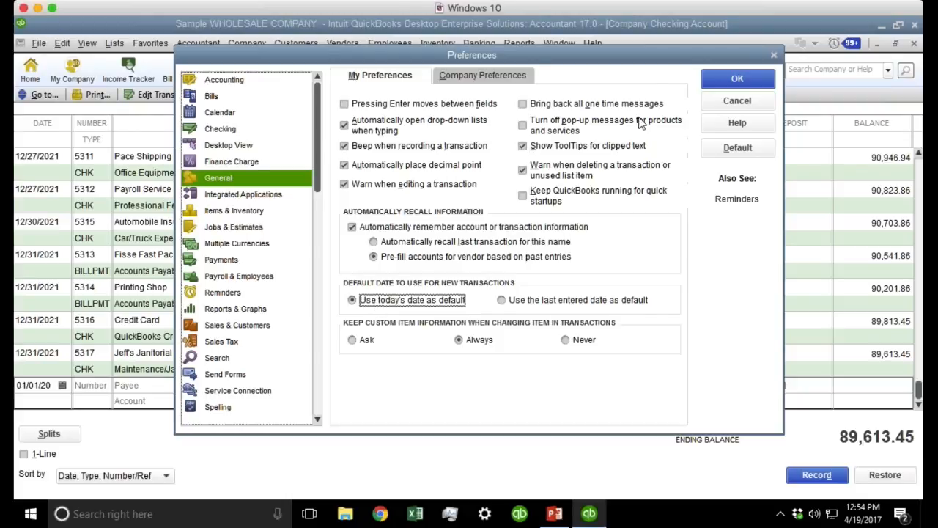
click(731, 83)
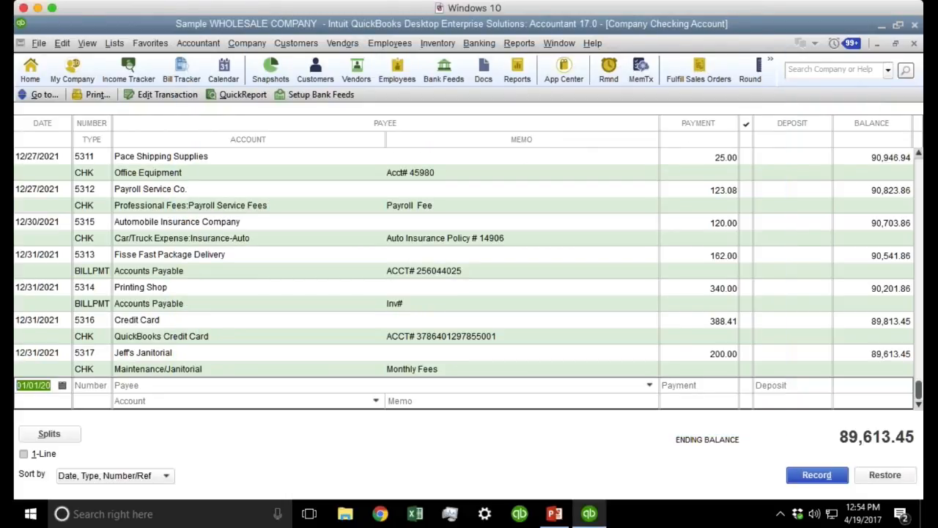
Close the register and reopen the Company Checking Account register.
click(914, 44)
key(ctrl+r)
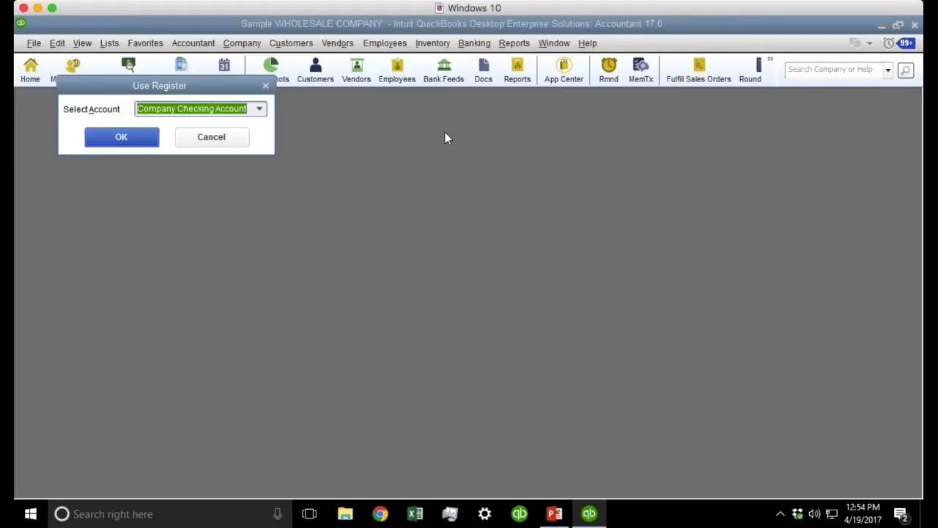
click(121, 140)
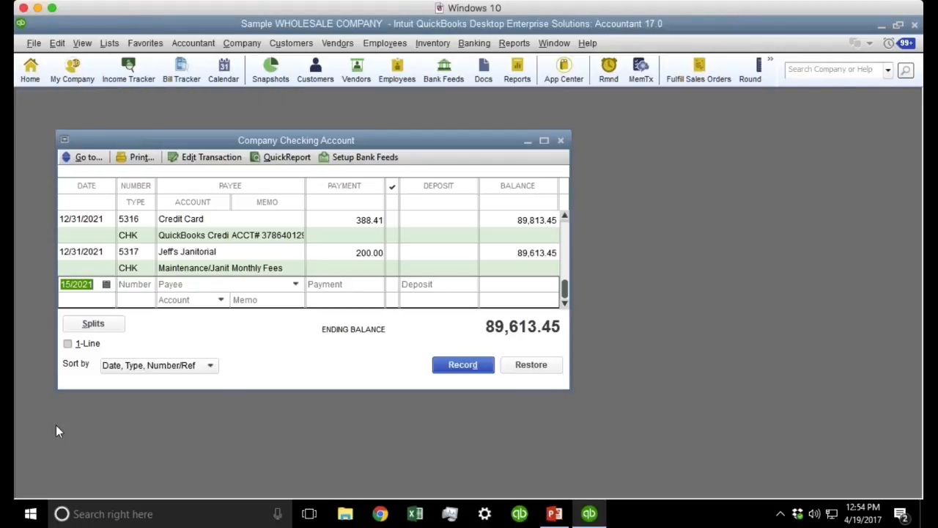
Verify the register row, a new invoice and a new check all default to 12/15/2021, then close them.
click(94, 280)
key(t)
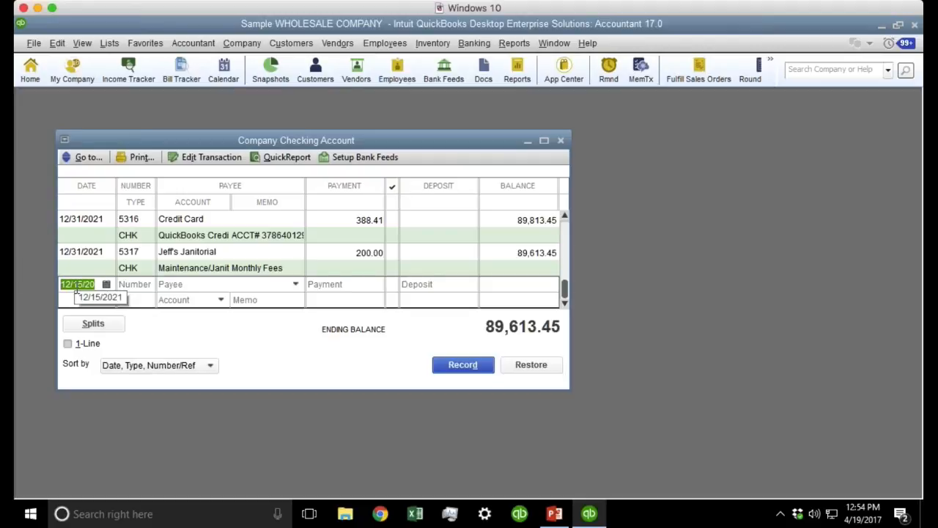
key(ctrl+i)
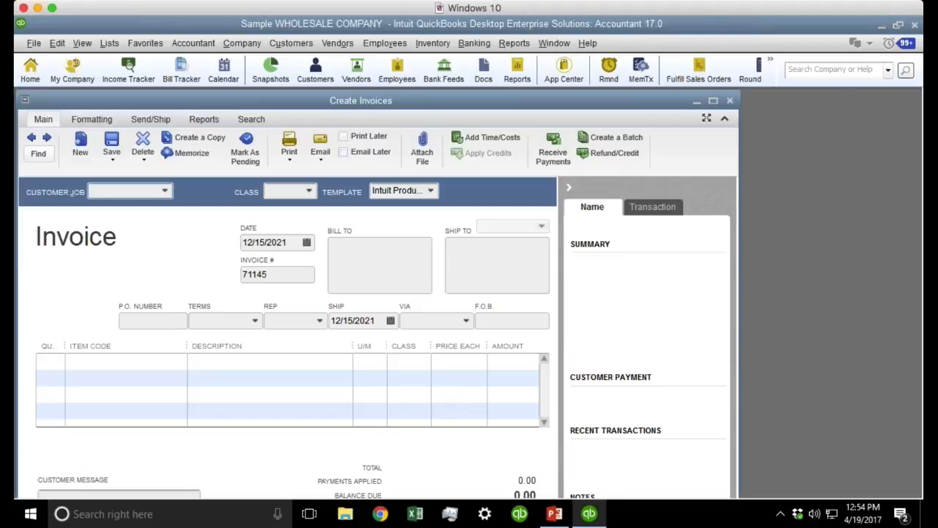
click(297, 245)
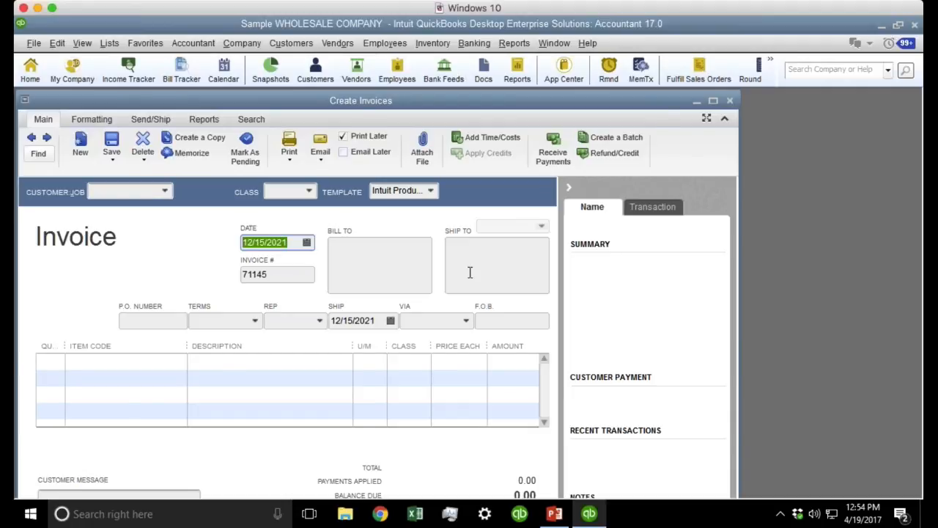
key(ctrl+w)
click(394, 231)
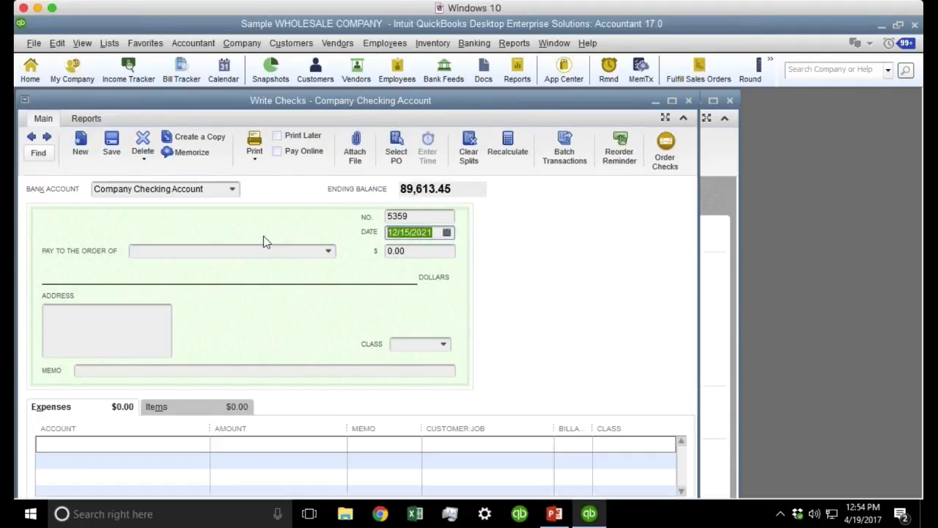
key(Escape)
key(Escape)
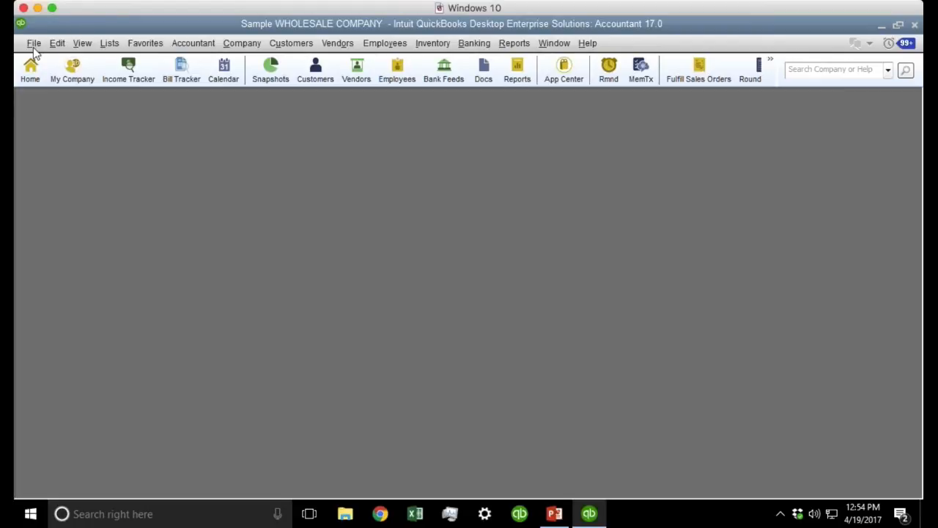
click(57, 42)
Default new transactions to the last entered date, then write a check dated 01/01/2021.
click(104, 246)
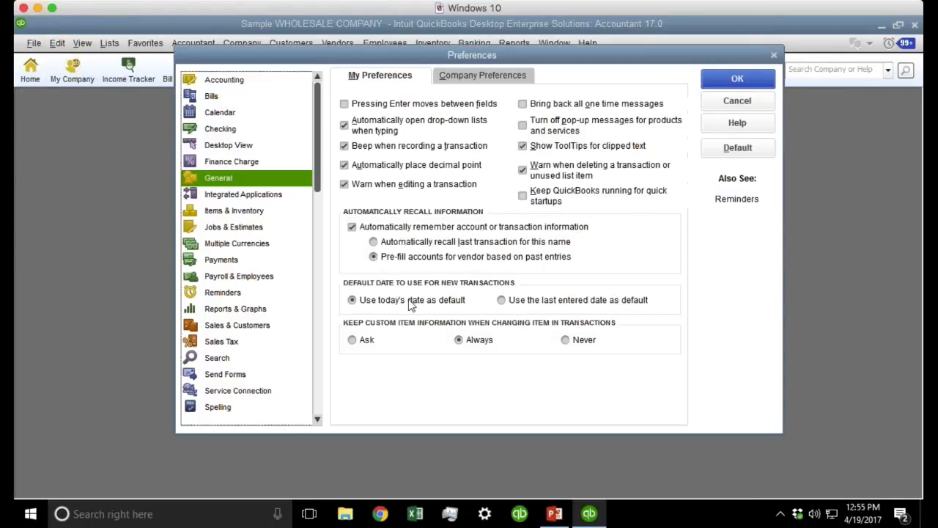
click(564, 302)
click(752, 78)
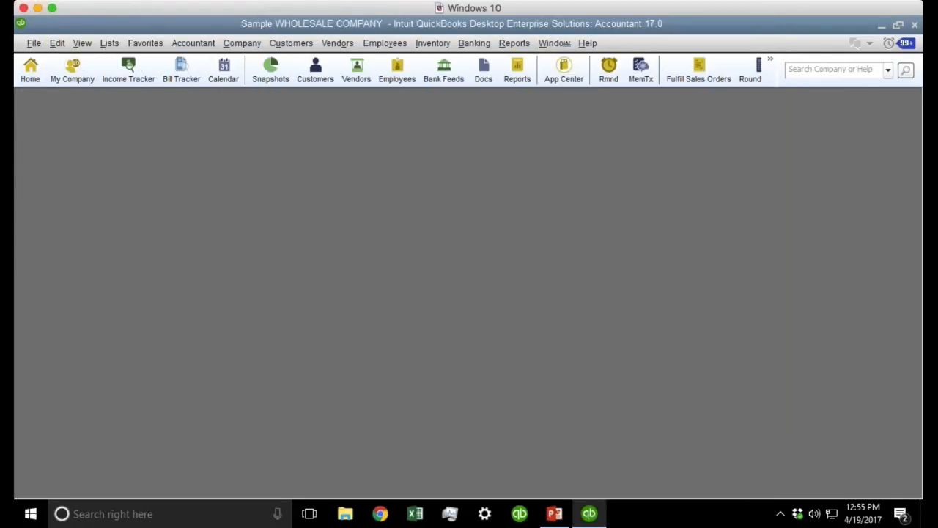
key(ctrl+w)
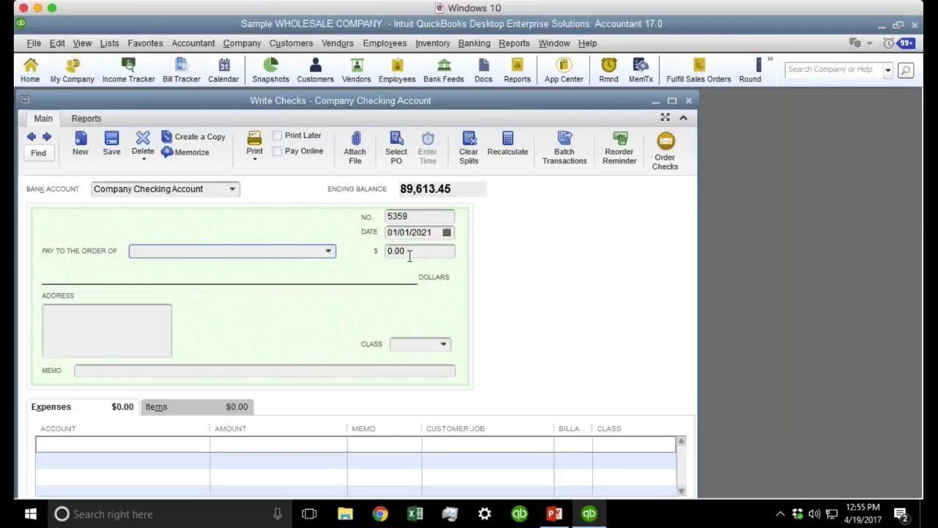
click(430, 231)
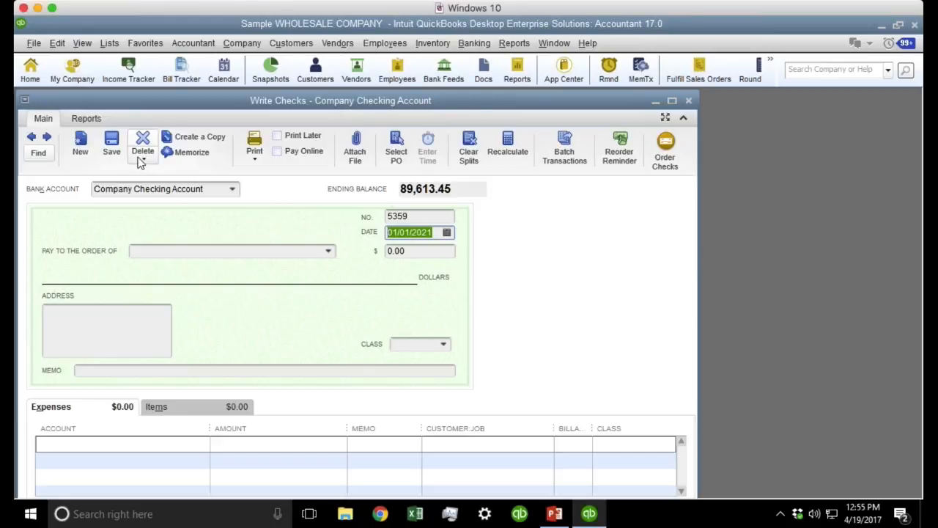
Set new transactions to default to today's date in General preferences.
click(57, 43)
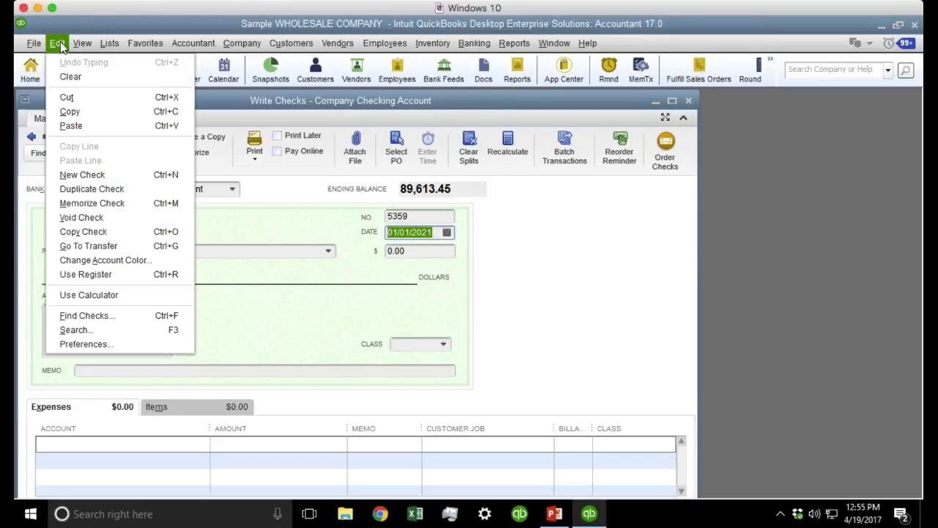
click(110, 344)
click(415, 301)
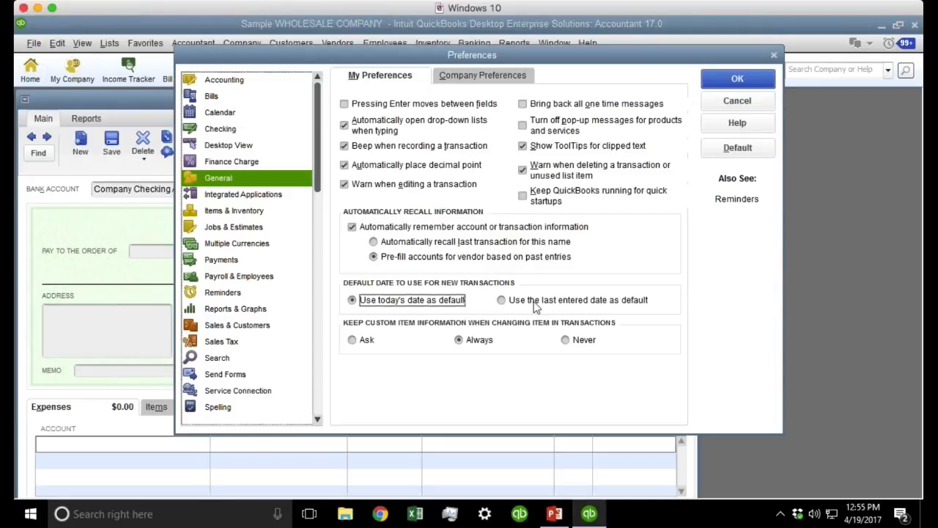
click(533, 302)
click(423, 301)
Toggle Always show years as 4 digits in Company Preferences, leave it on, and save.
click(462, 76)
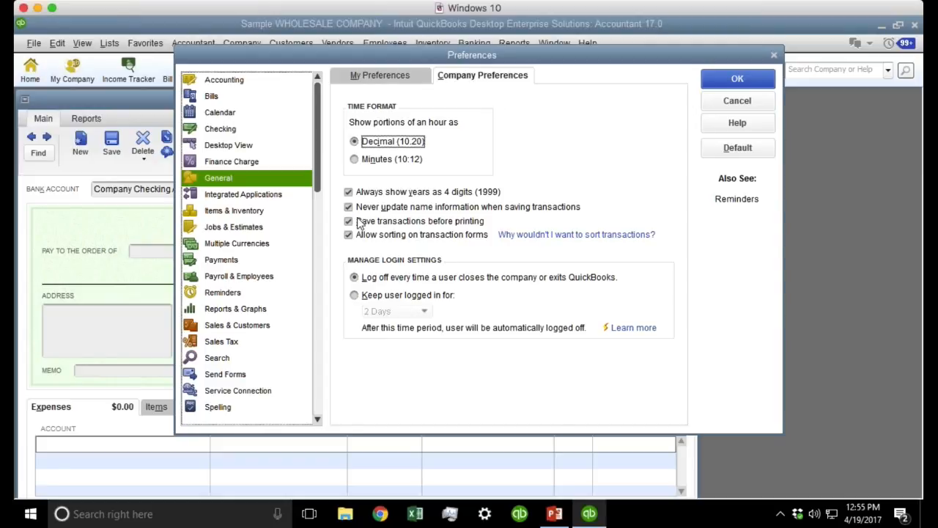
click(426, 193)
click(425, 195)
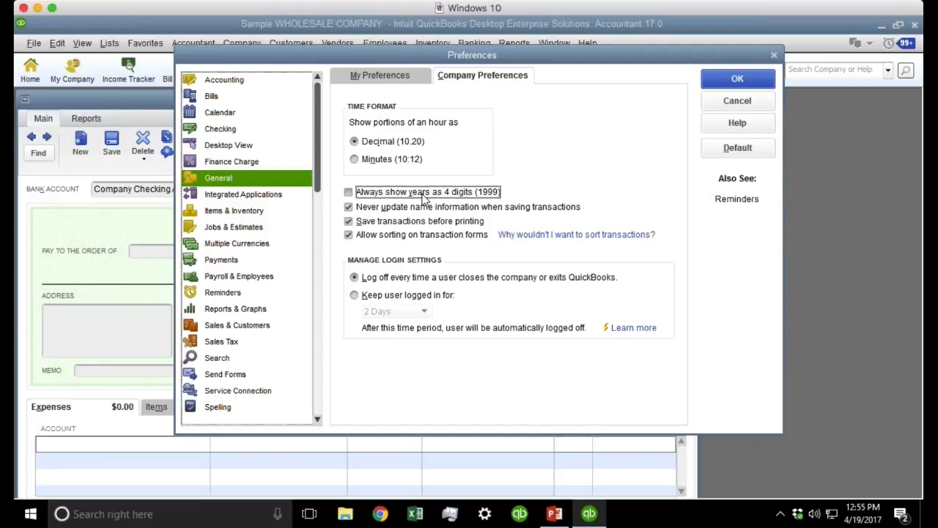
click(423, 195)
click(737, 78)
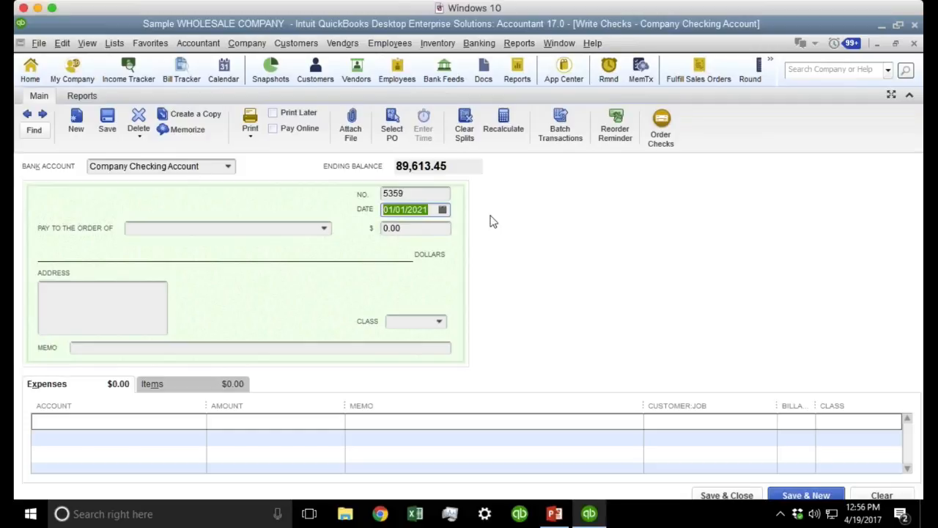
Open a new invoice to inspect its date format, then return to the check.
key(ctrl+i)
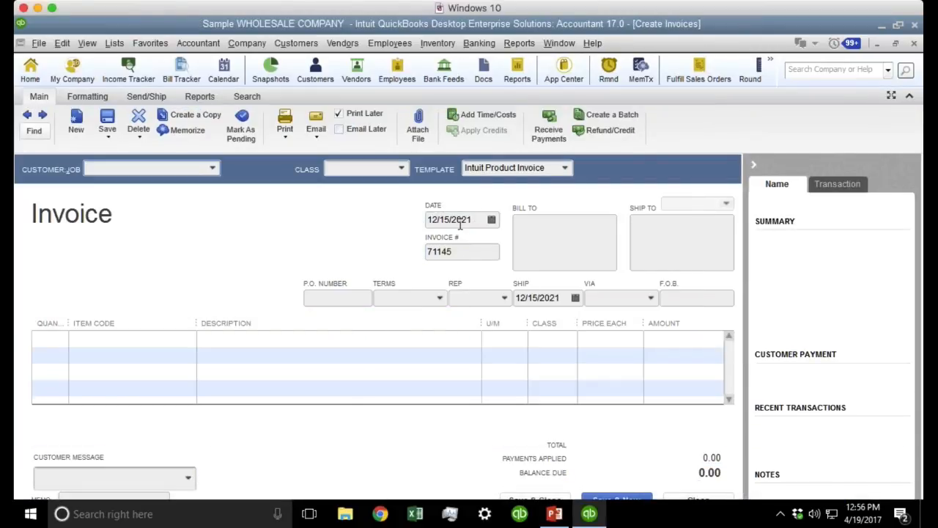
drag(481, 221, 329, 212)
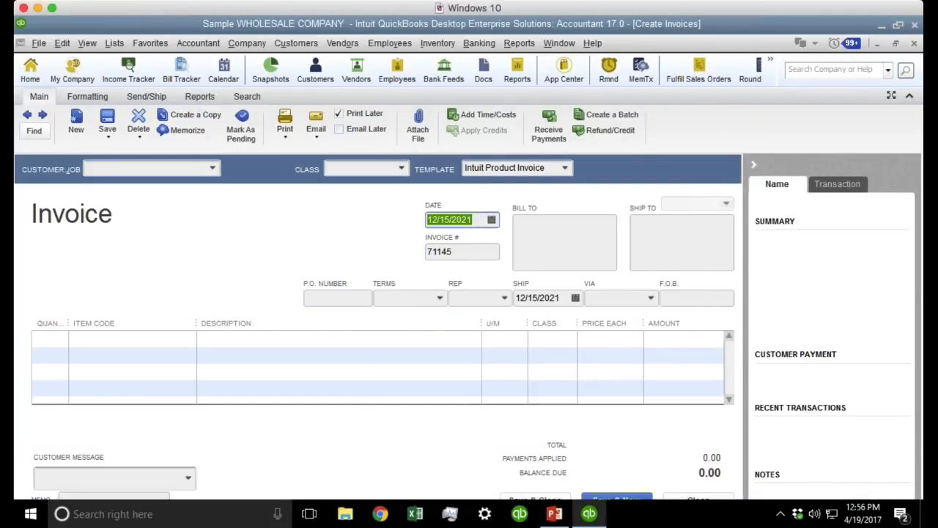
key(ctrl+w)
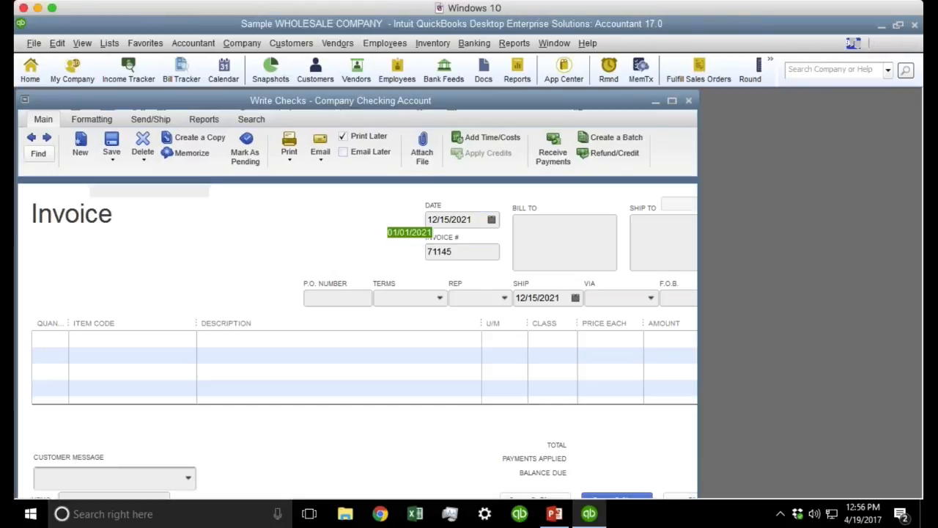
Open and maximize the Company Checking Account register, inspecting the four-digit year in 12/27/2021.
key(ctrl+r)
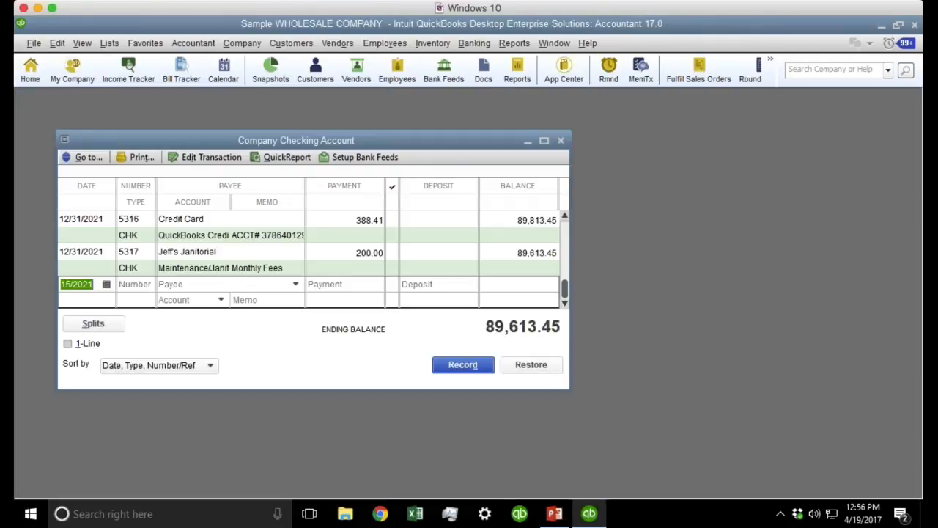
double_click(329, 140)
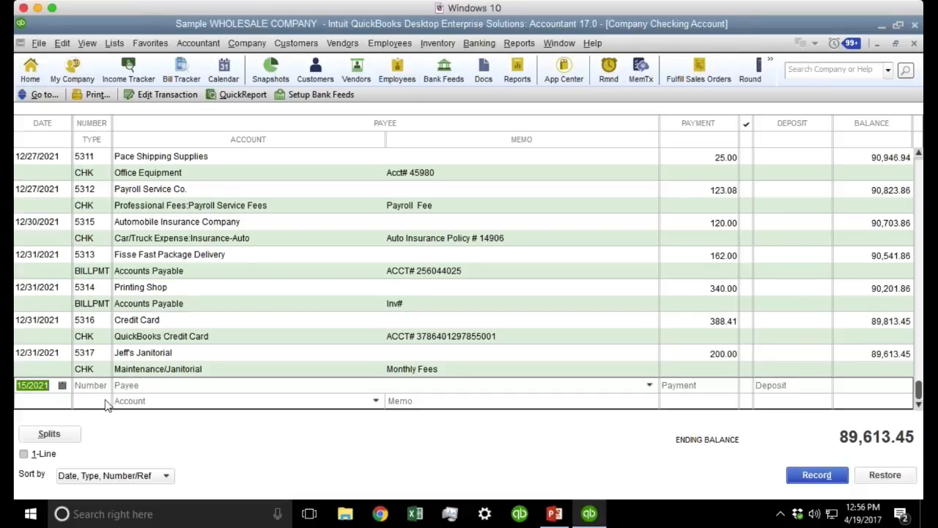
click(41, 189)
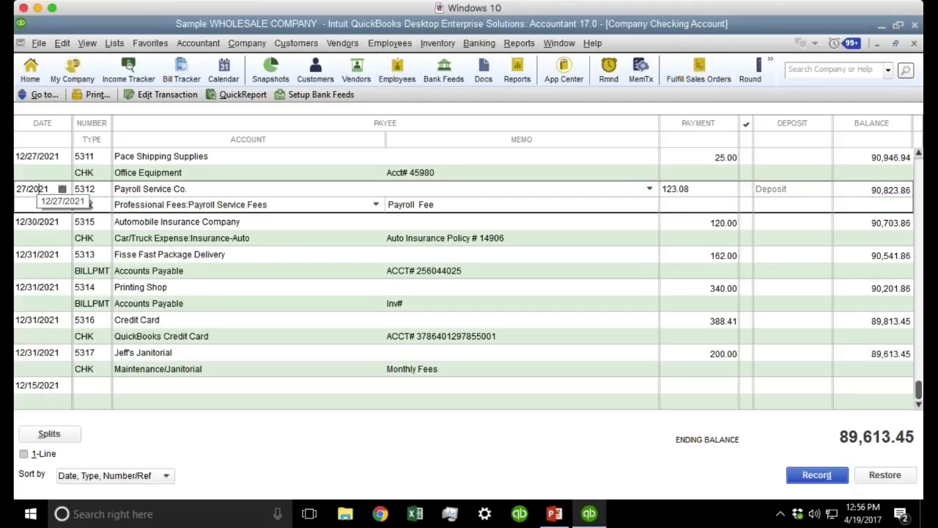
drag(49, 187, 19, 188)
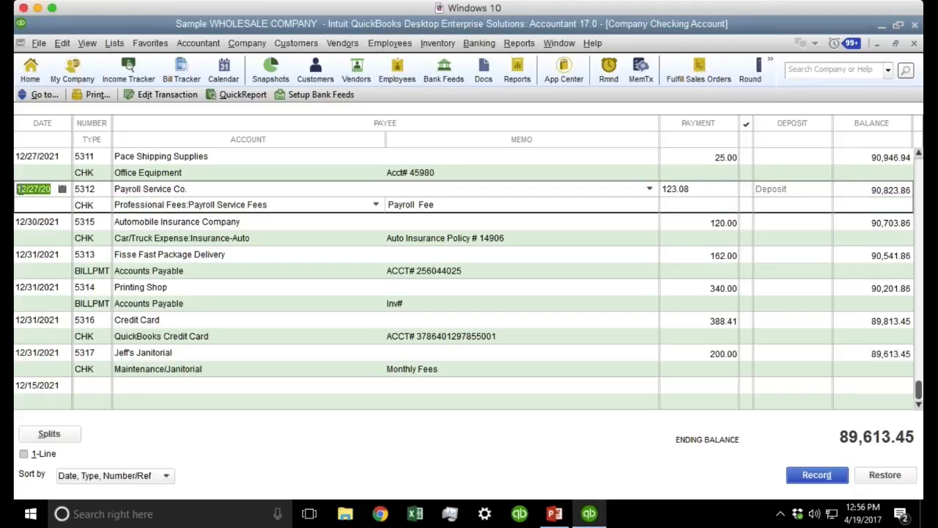
click(34, 189)
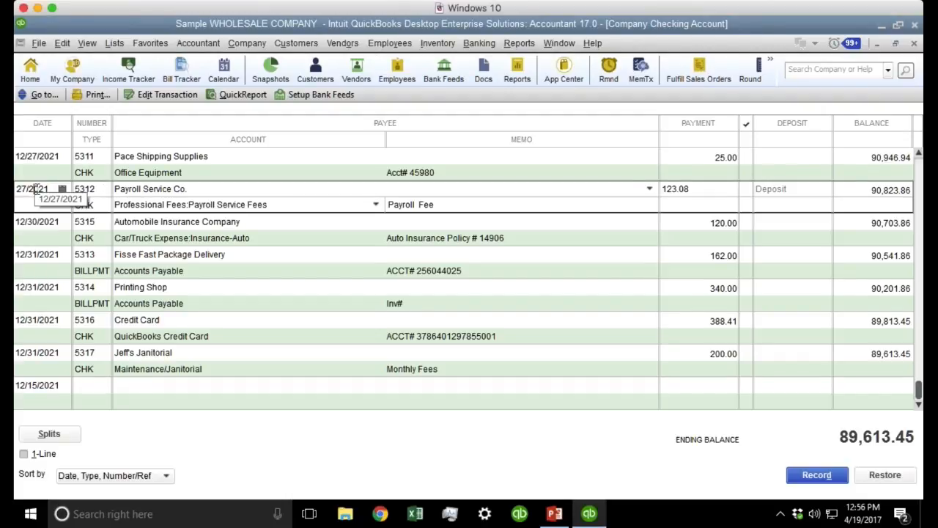
double_click(37, 189)
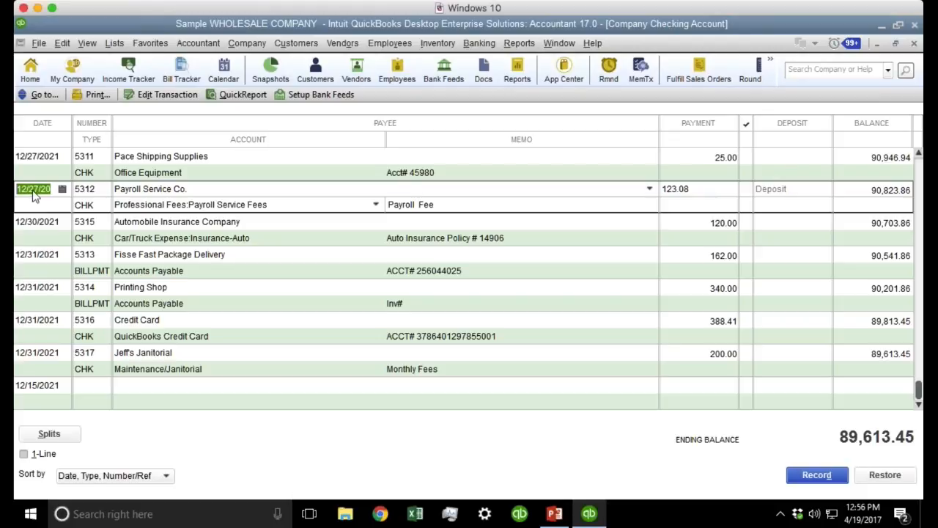
key(Left)
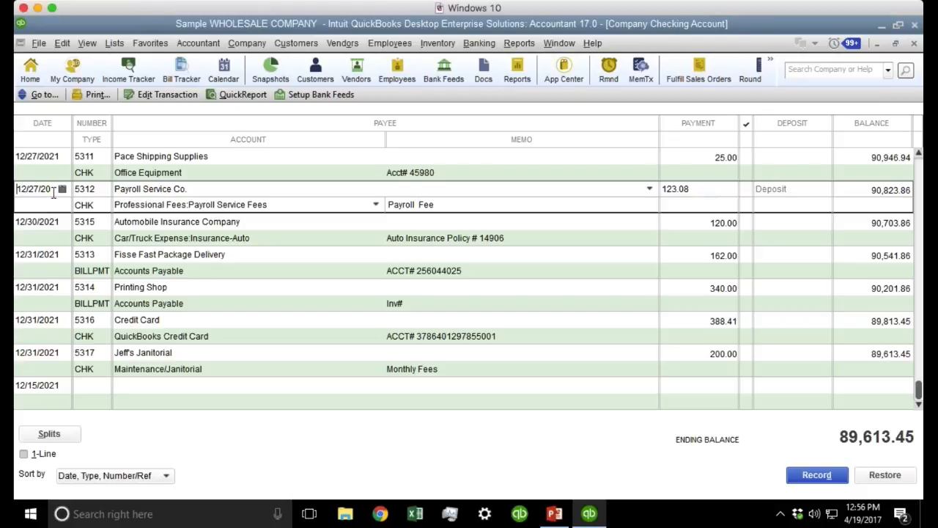
key(Right)
key(Right)
key(Right)
key(Right)
key(Right)
key(Right)
key(Right)
key(Right)
key(Right)
key(Home)
key(Up)
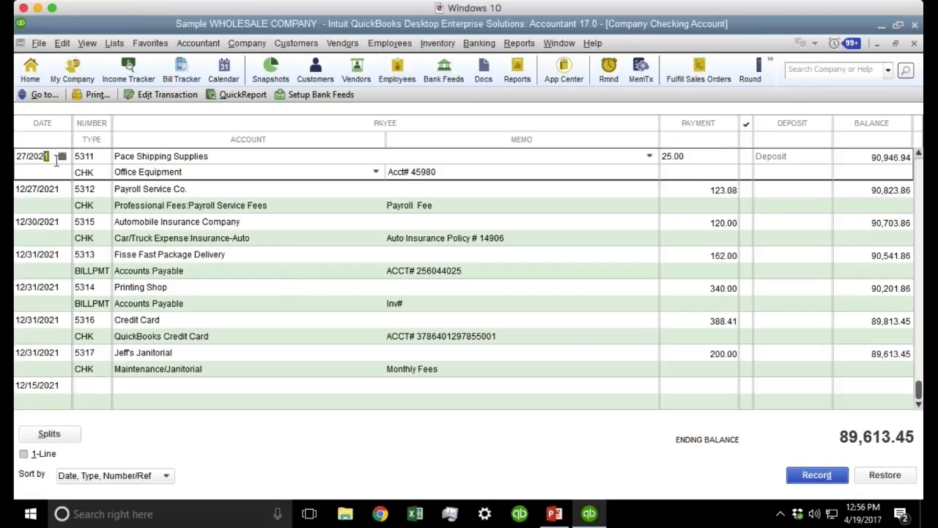
Turn off Always show years as 4 digits in Company Preferences, accepting the close-windows warning.
click(63, 44)
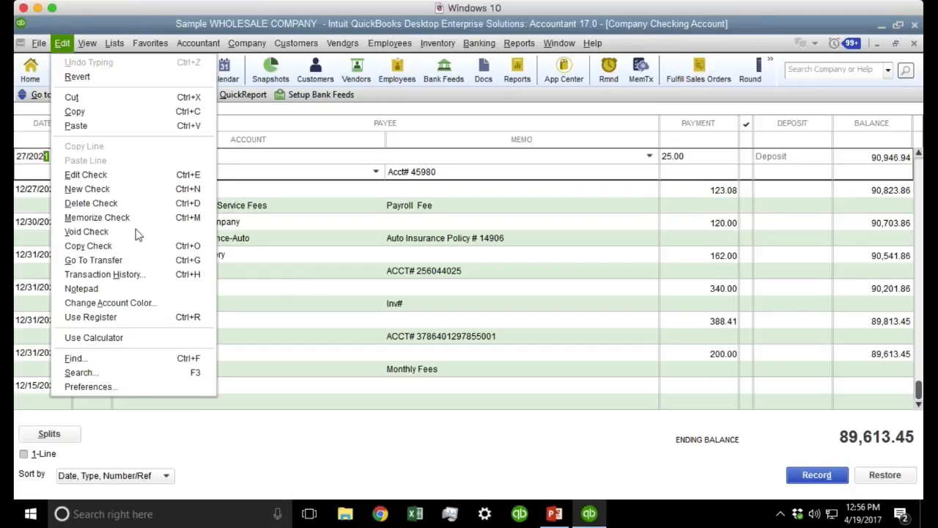
click(109, 386)
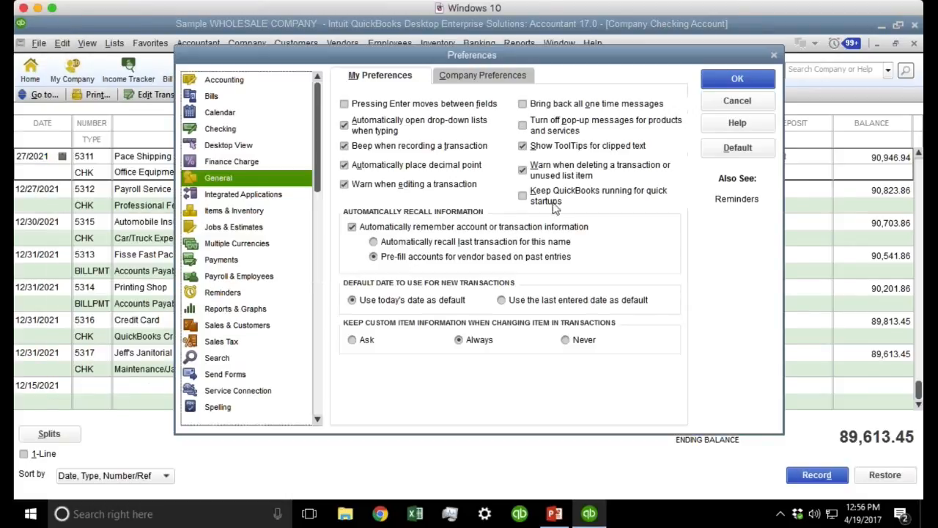
click(482, 82)
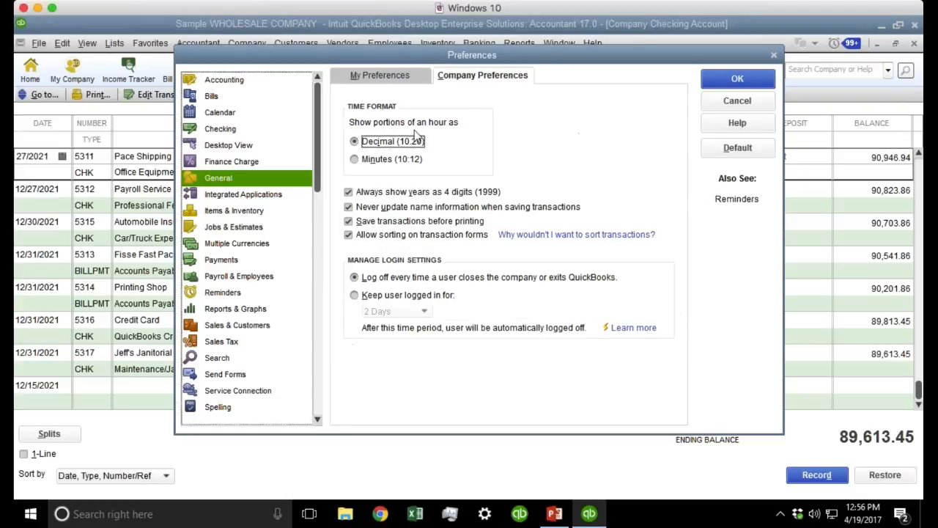
click(396, 193)
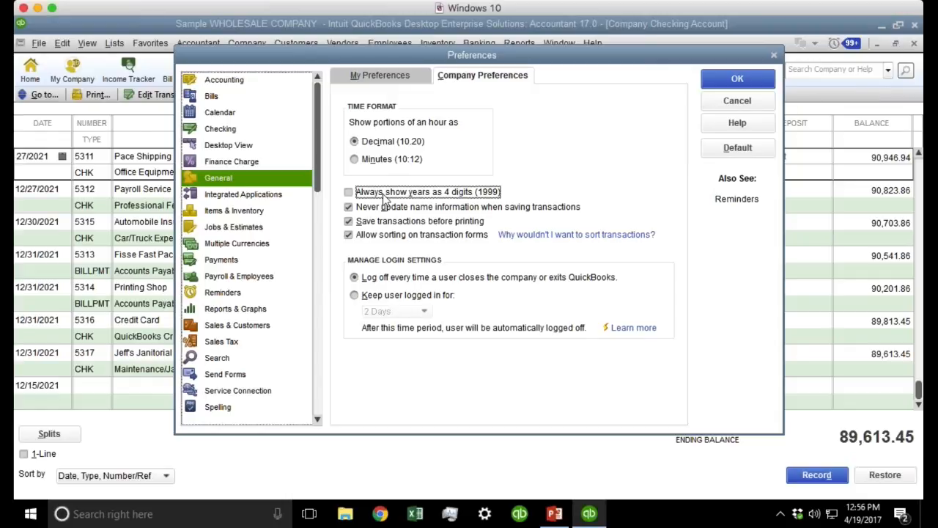
click(735, 78)
click(466, 186)
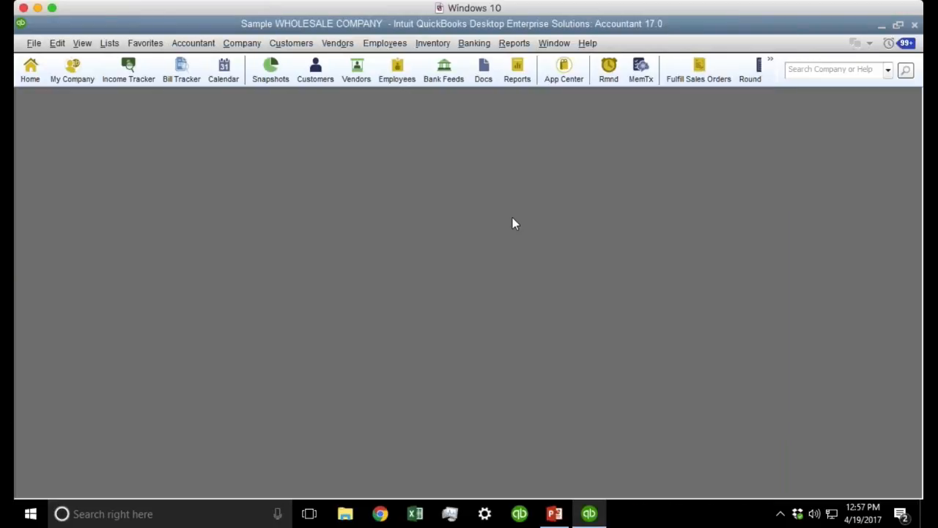
Reopen and maximize the Company Checking Account register, now showing dates like 12/27/21.
key(ctrl+r)
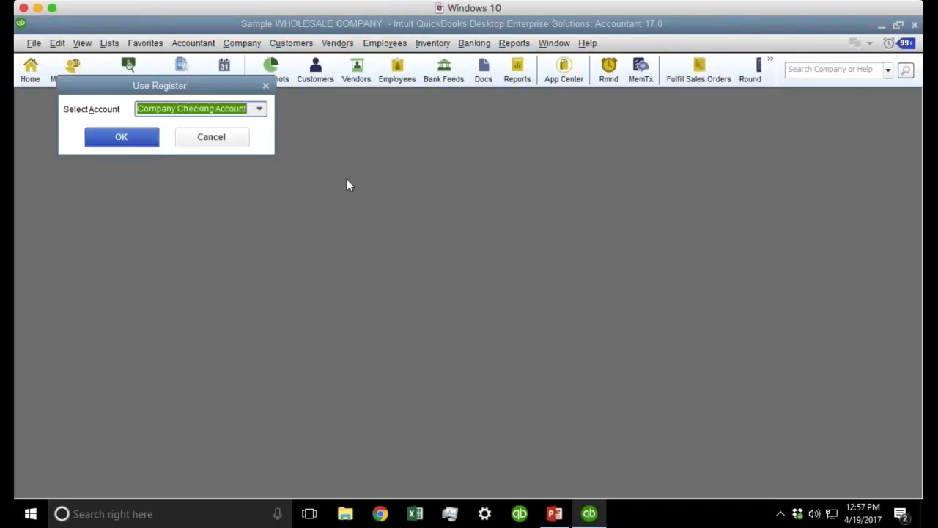
key(Return)
double_click(131, 135)
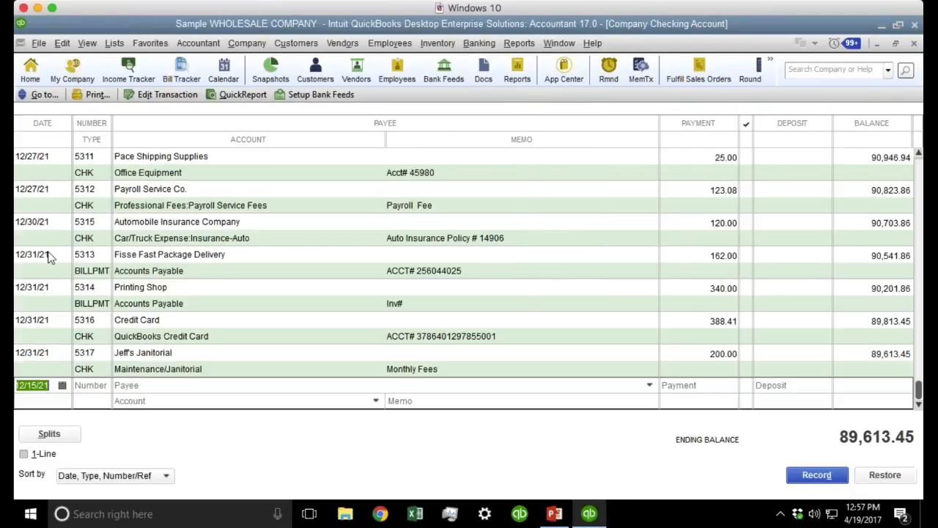
click(52, 257)
click(54, 291)
click(52, 318)
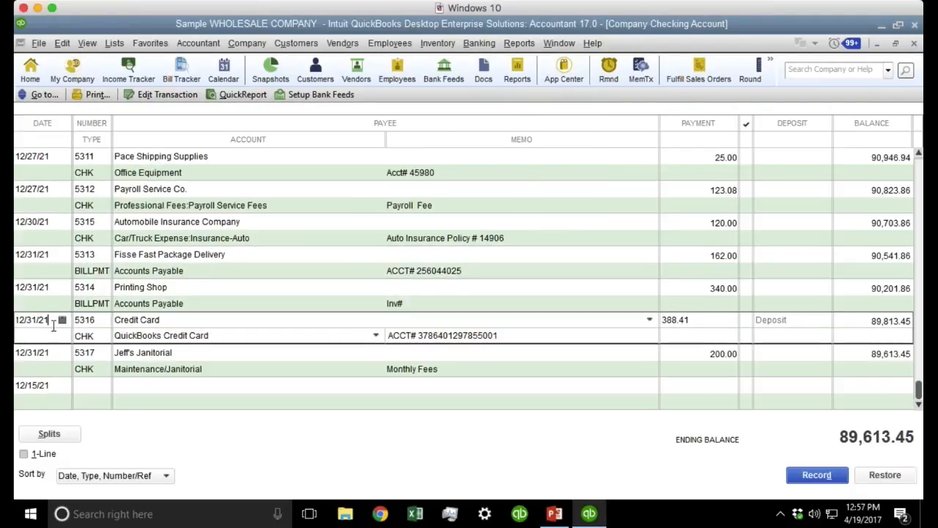
drag(51, 322, 19, 323)
click(54, 323)
In PowerPoint, review the Payments and Sales & Customers topics on slide 7, then show slide 9, Upcoming Episodes.
click(554, 514)
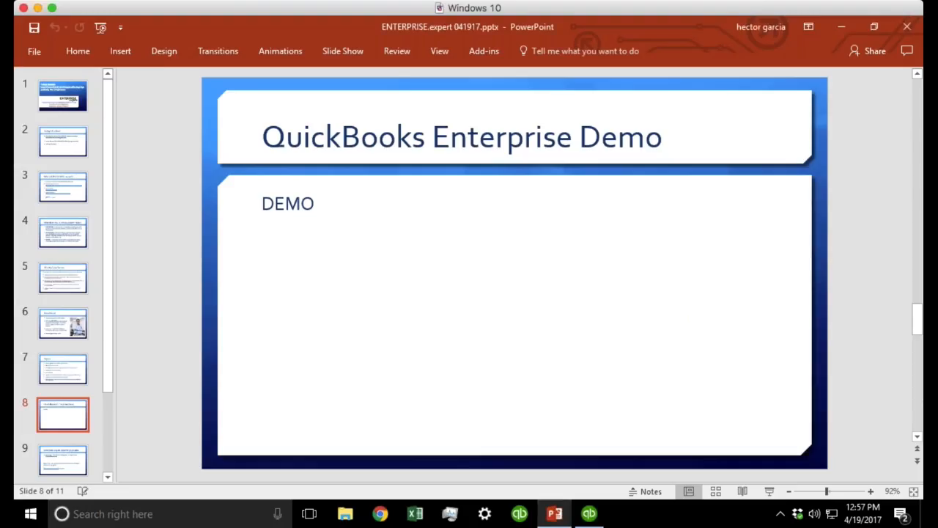
click(59, 370)
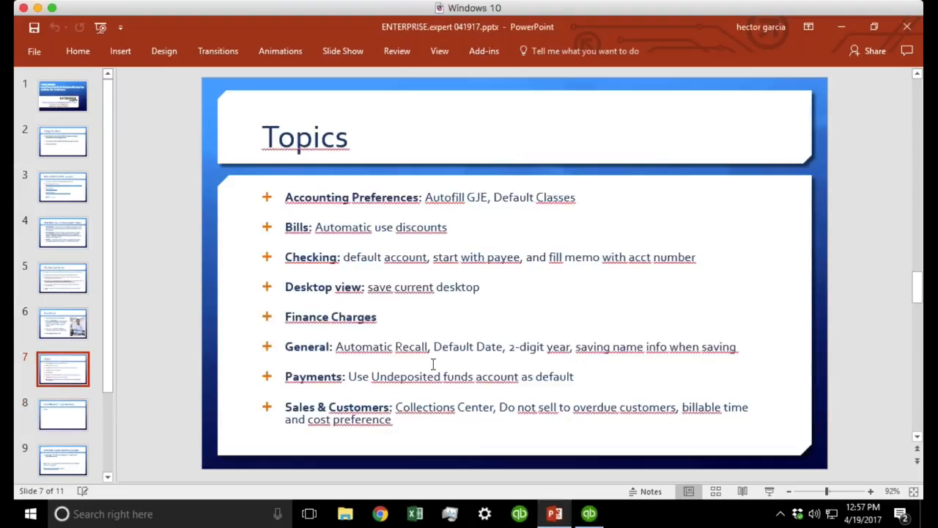
click(571, 376)
drag(572, 376, 241, 377)
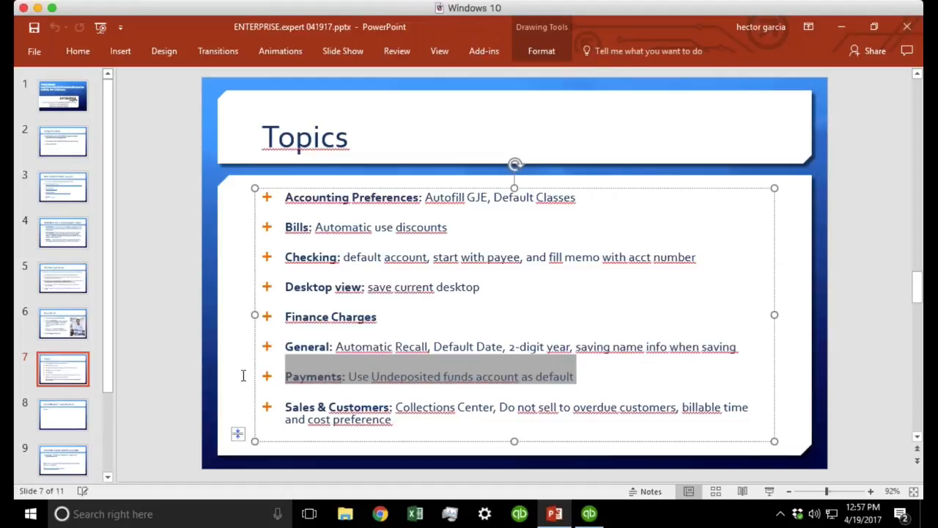
click(408, 419)
triple_click(298, 407)
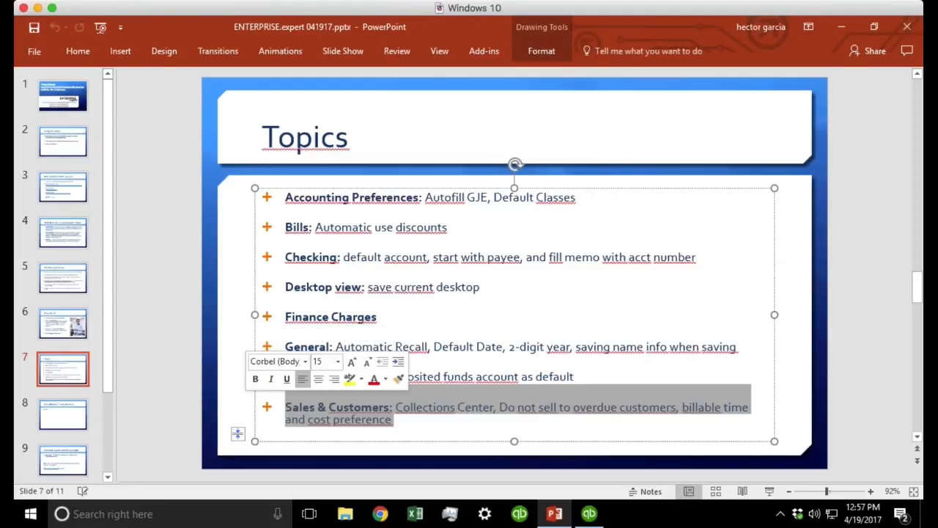
click(181, 321)
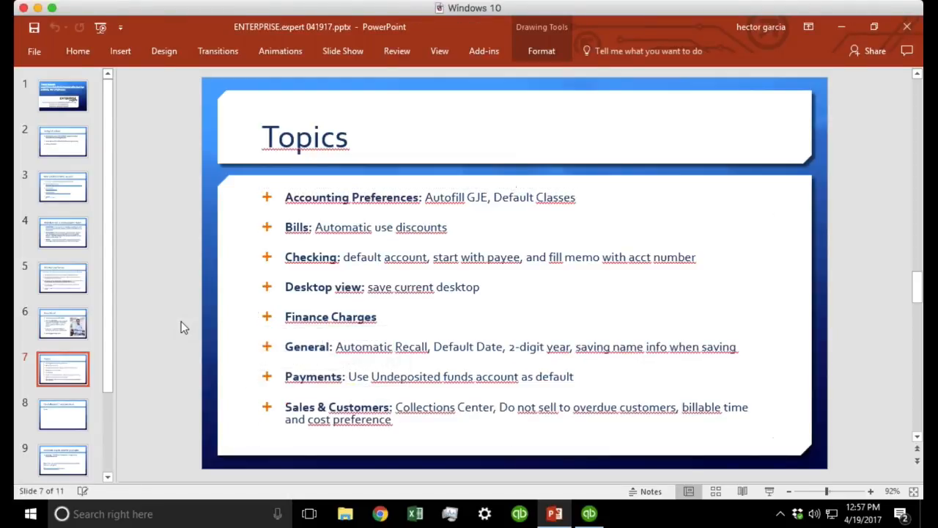
click(63, 456)
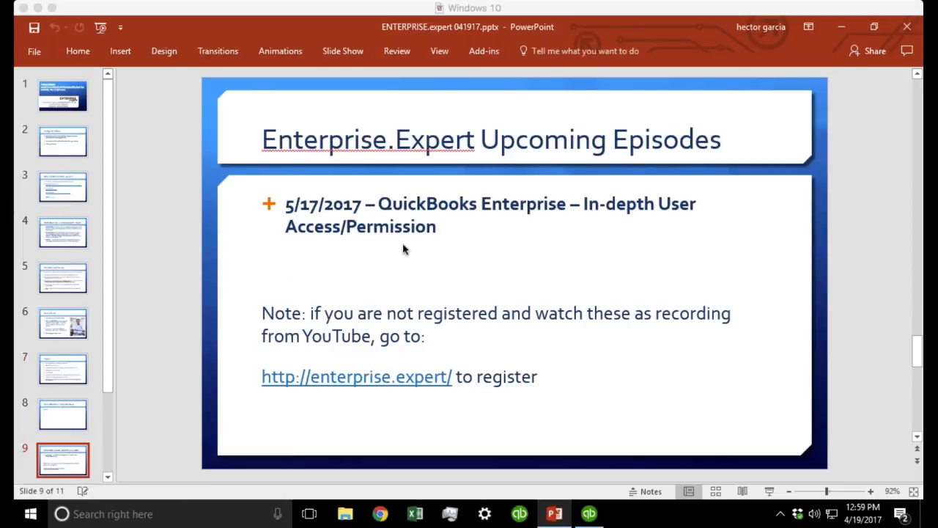